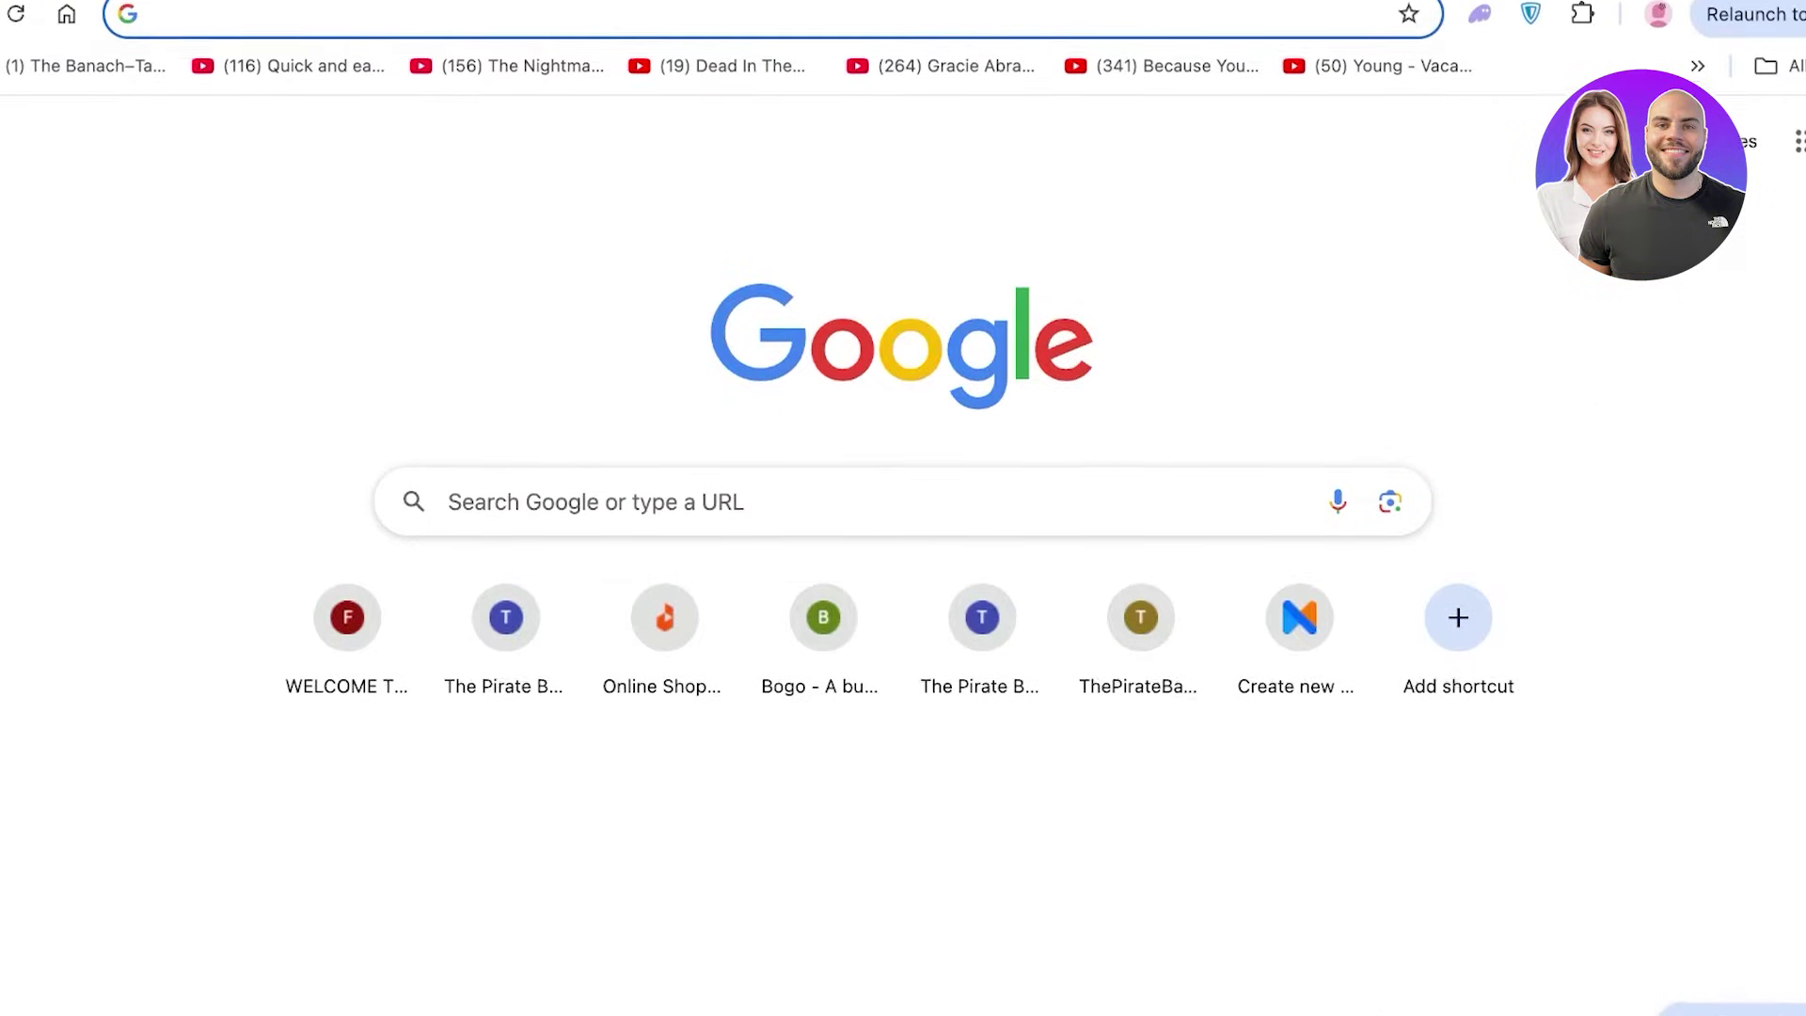
# Search Google for "tarpaulin canvas size" and expand the related question about the standard size of a tarpaulin
pyautogui.write('tar')
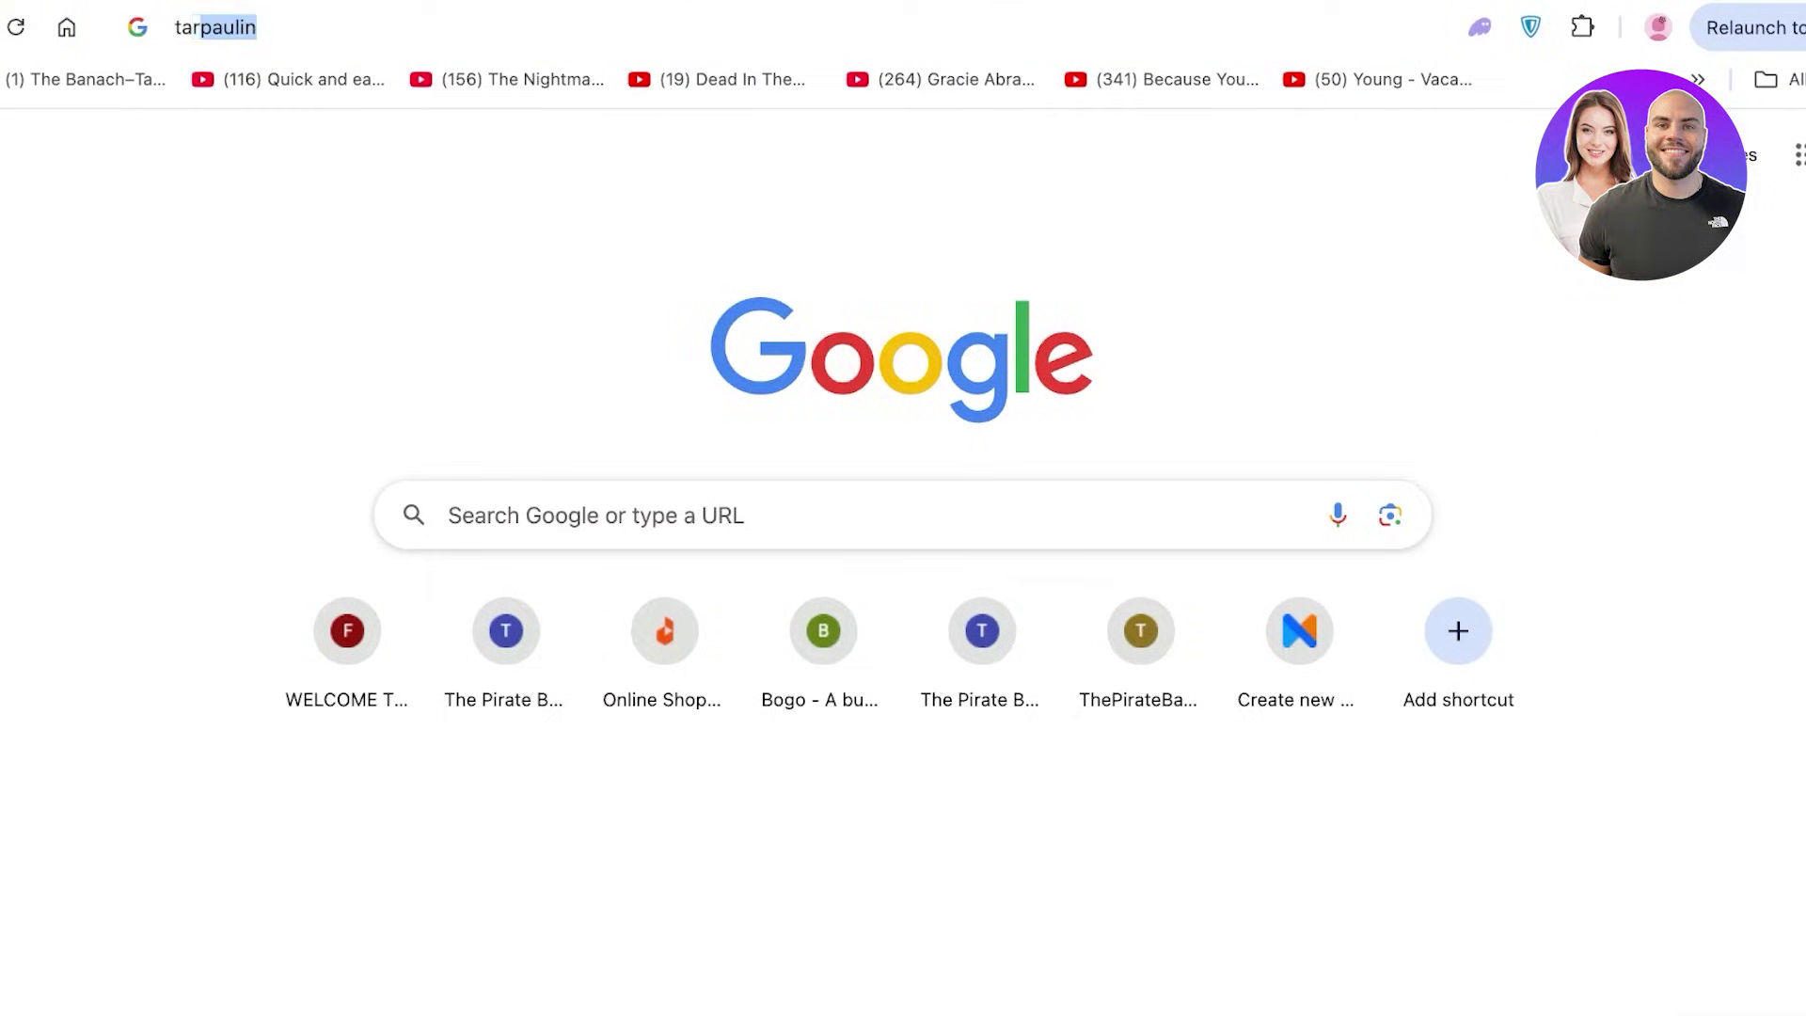
pyautogui.press('Down')
pyautogui.press('Down')
pyautogui.press('Down')
pyautogui.press('Up')
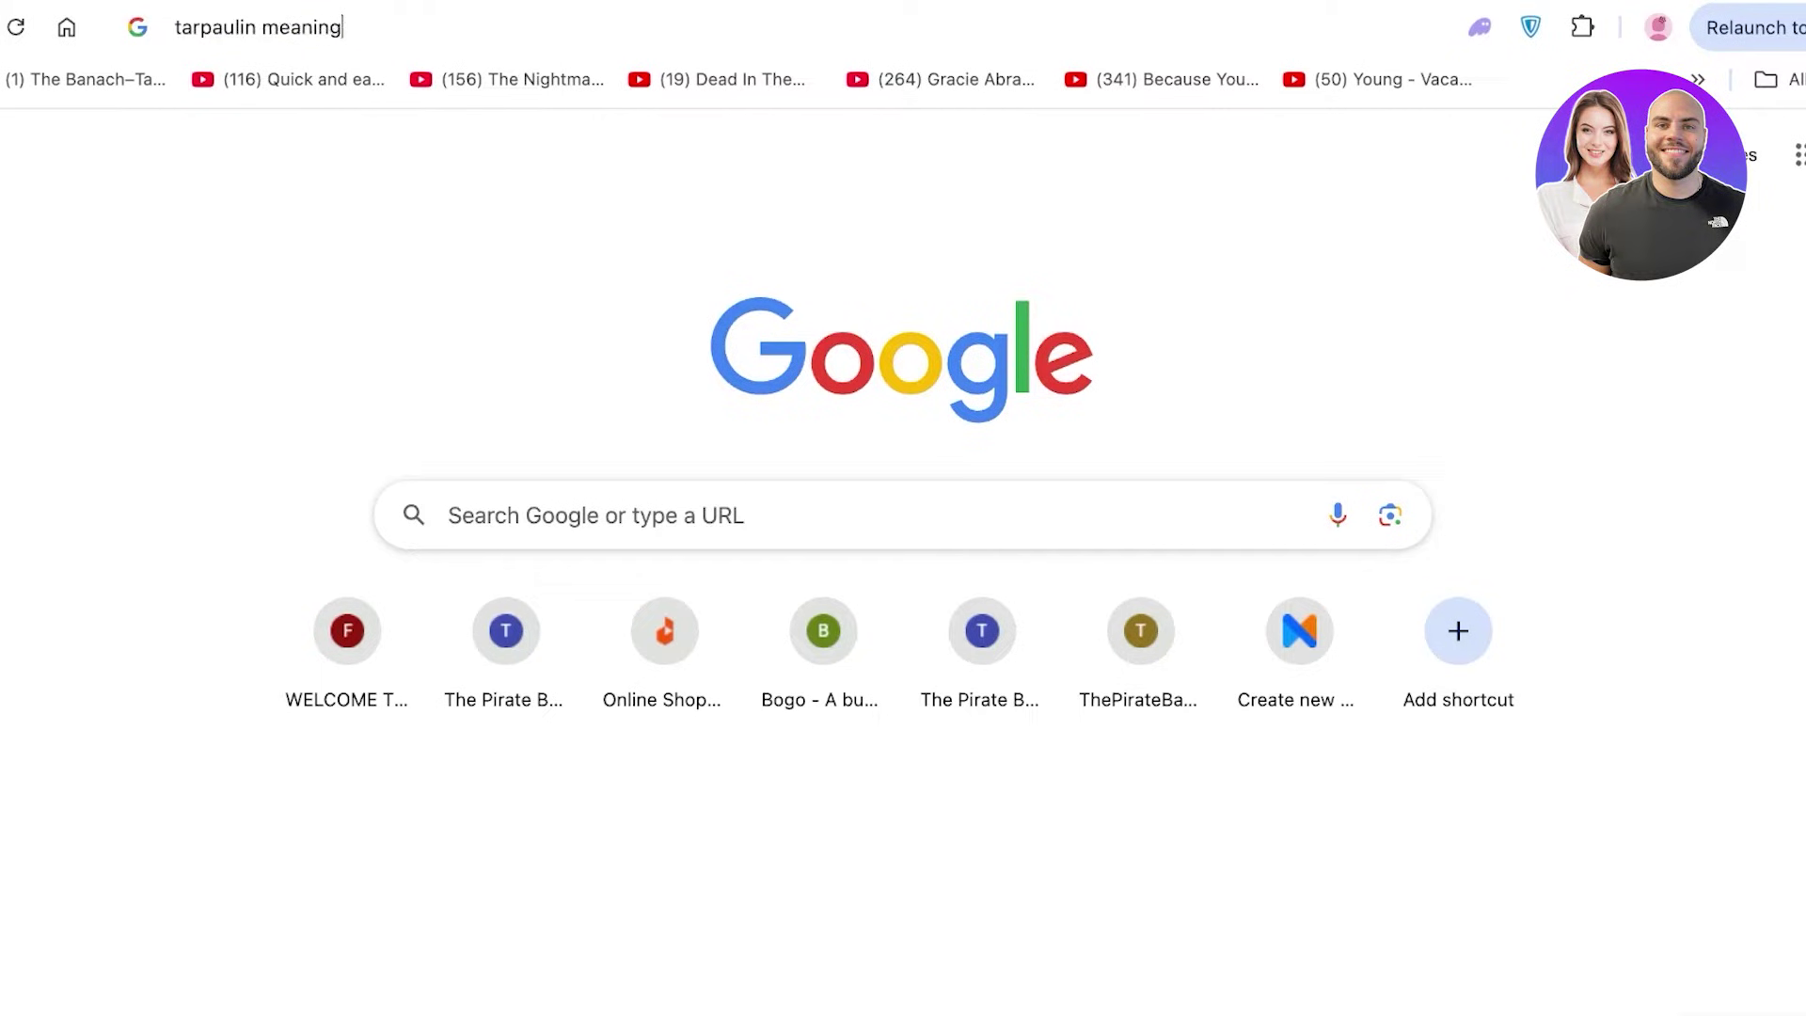
pyautogui.press('Down')
pyautogui.press('Return')
pyautogui.scroll(-10, 687, 545)
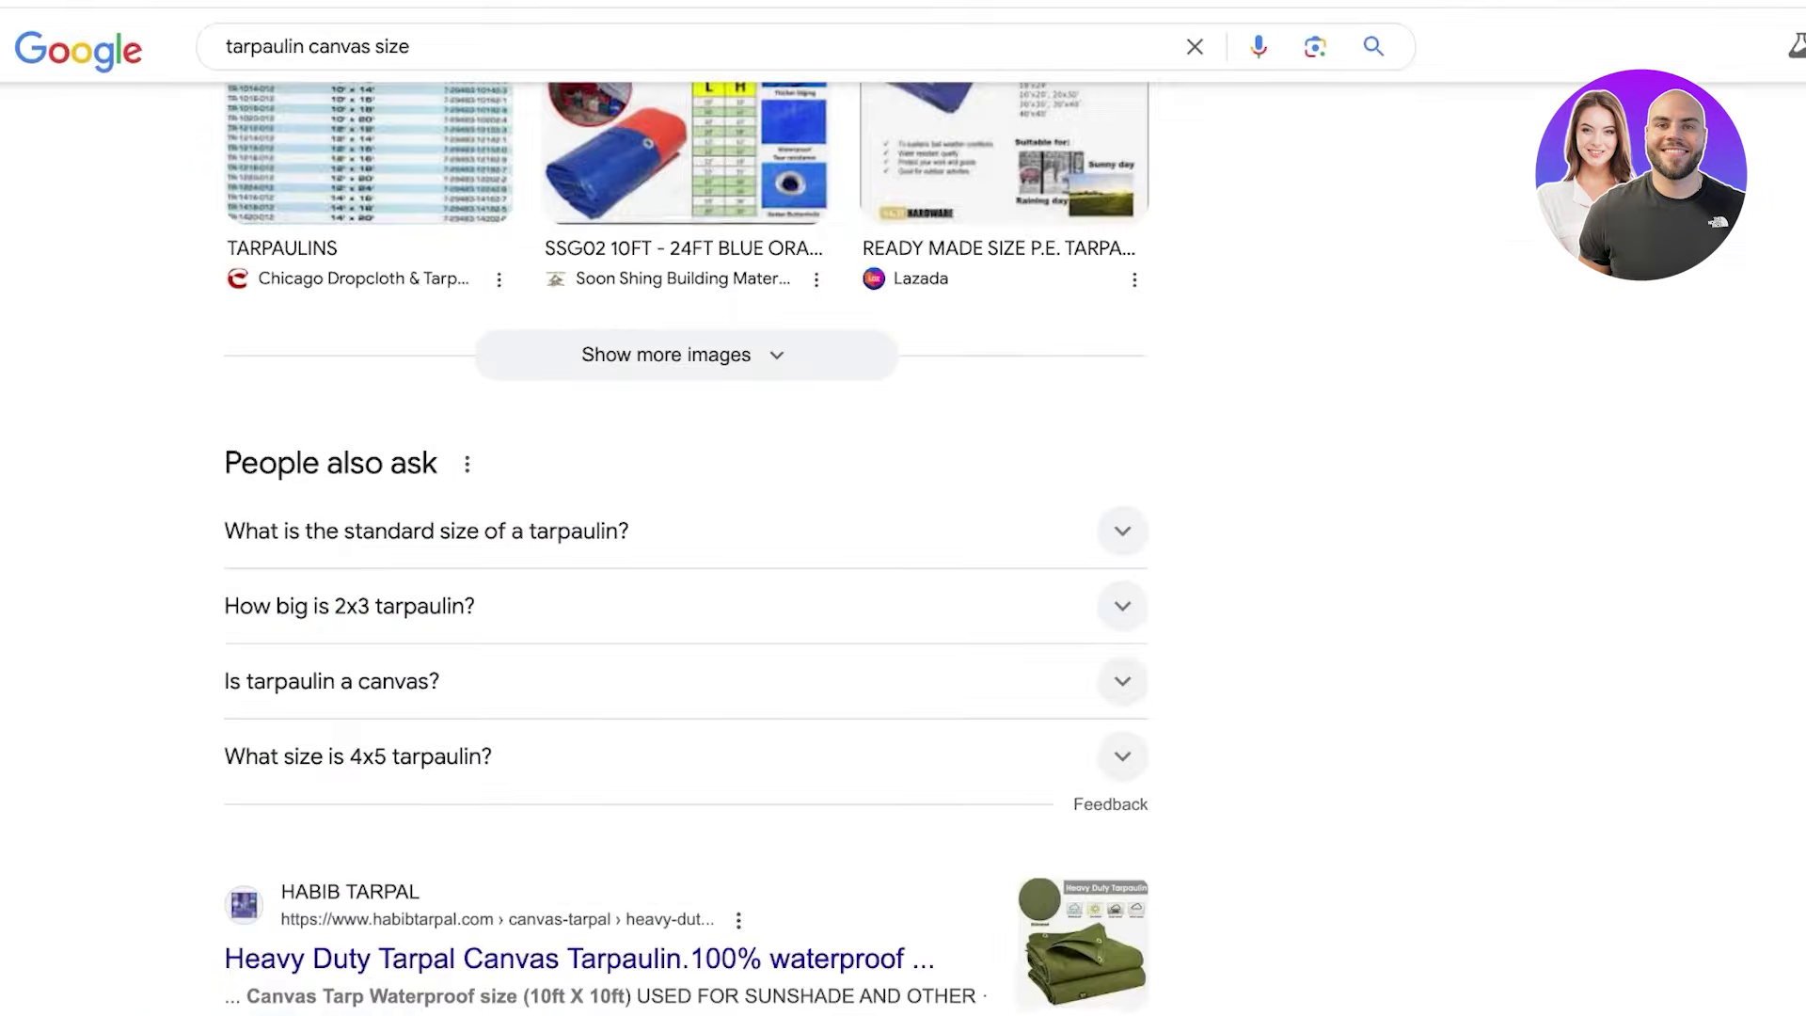
pyautogui.scroll(10, 687, 545)
pyautogui.click(425, 428)
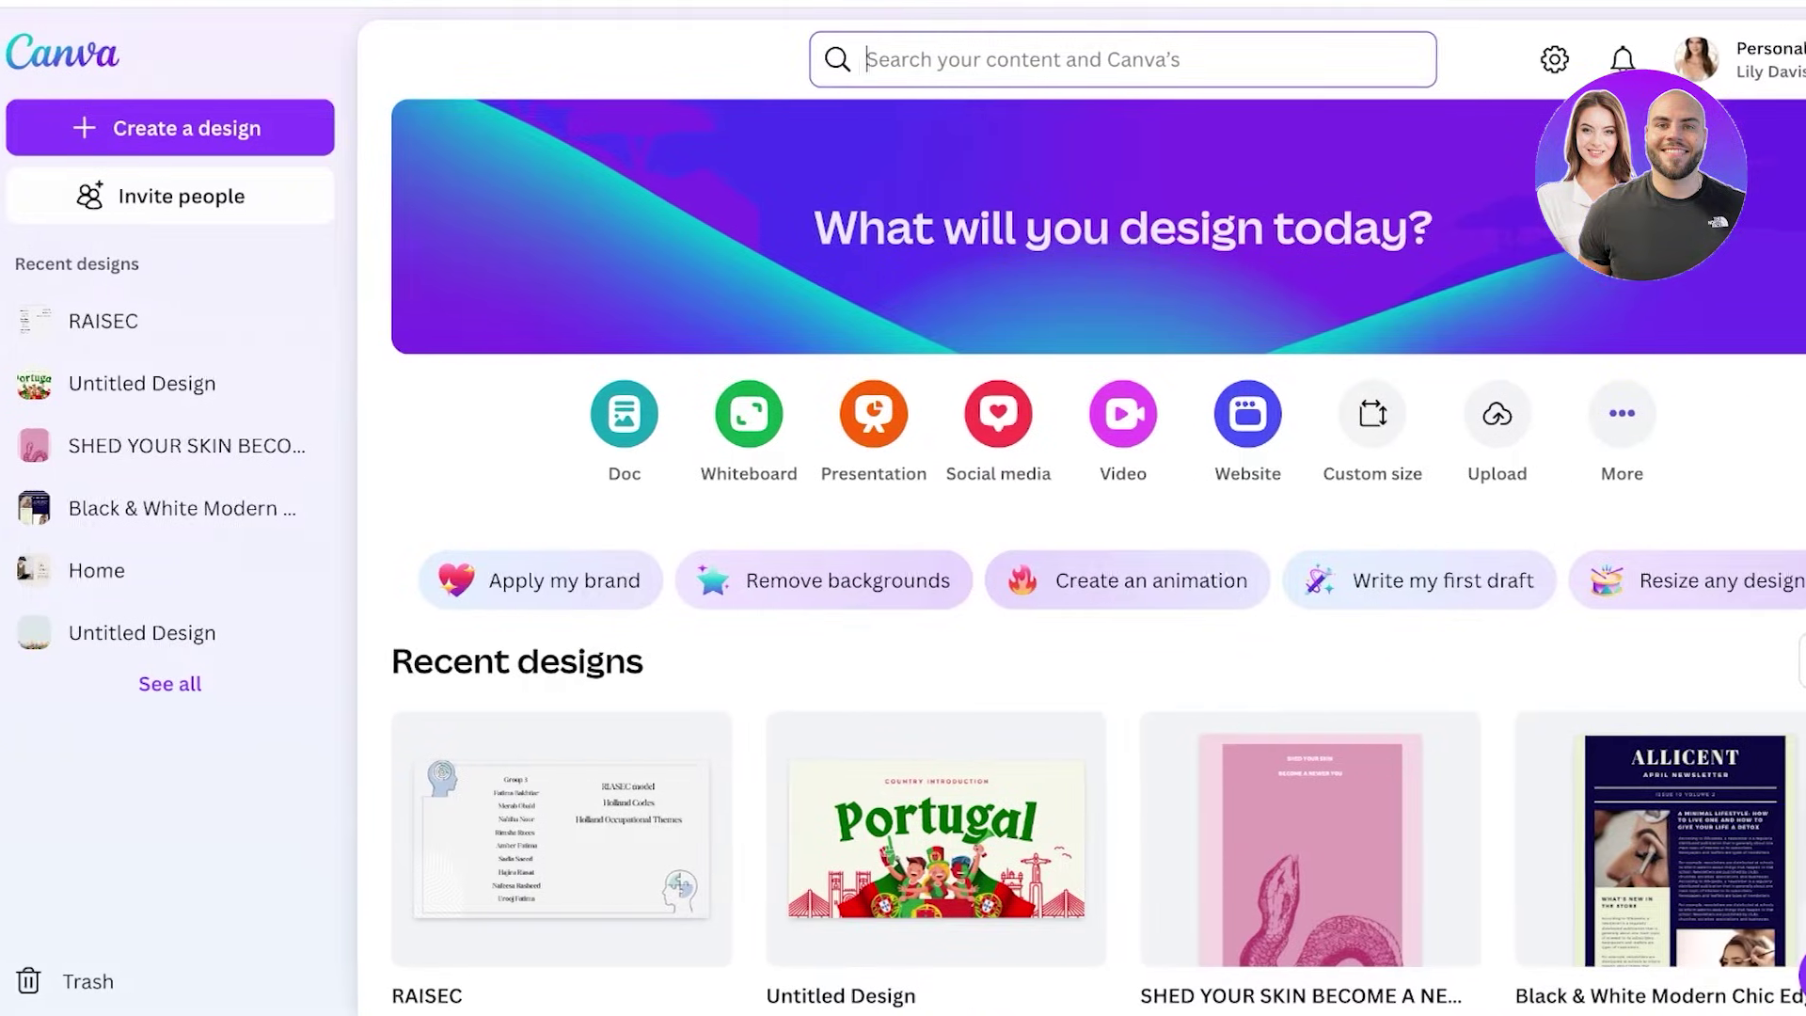
# In Canva, search for "banner", browse the matching templates and open a blank banner design
pyautogui.write('banner')
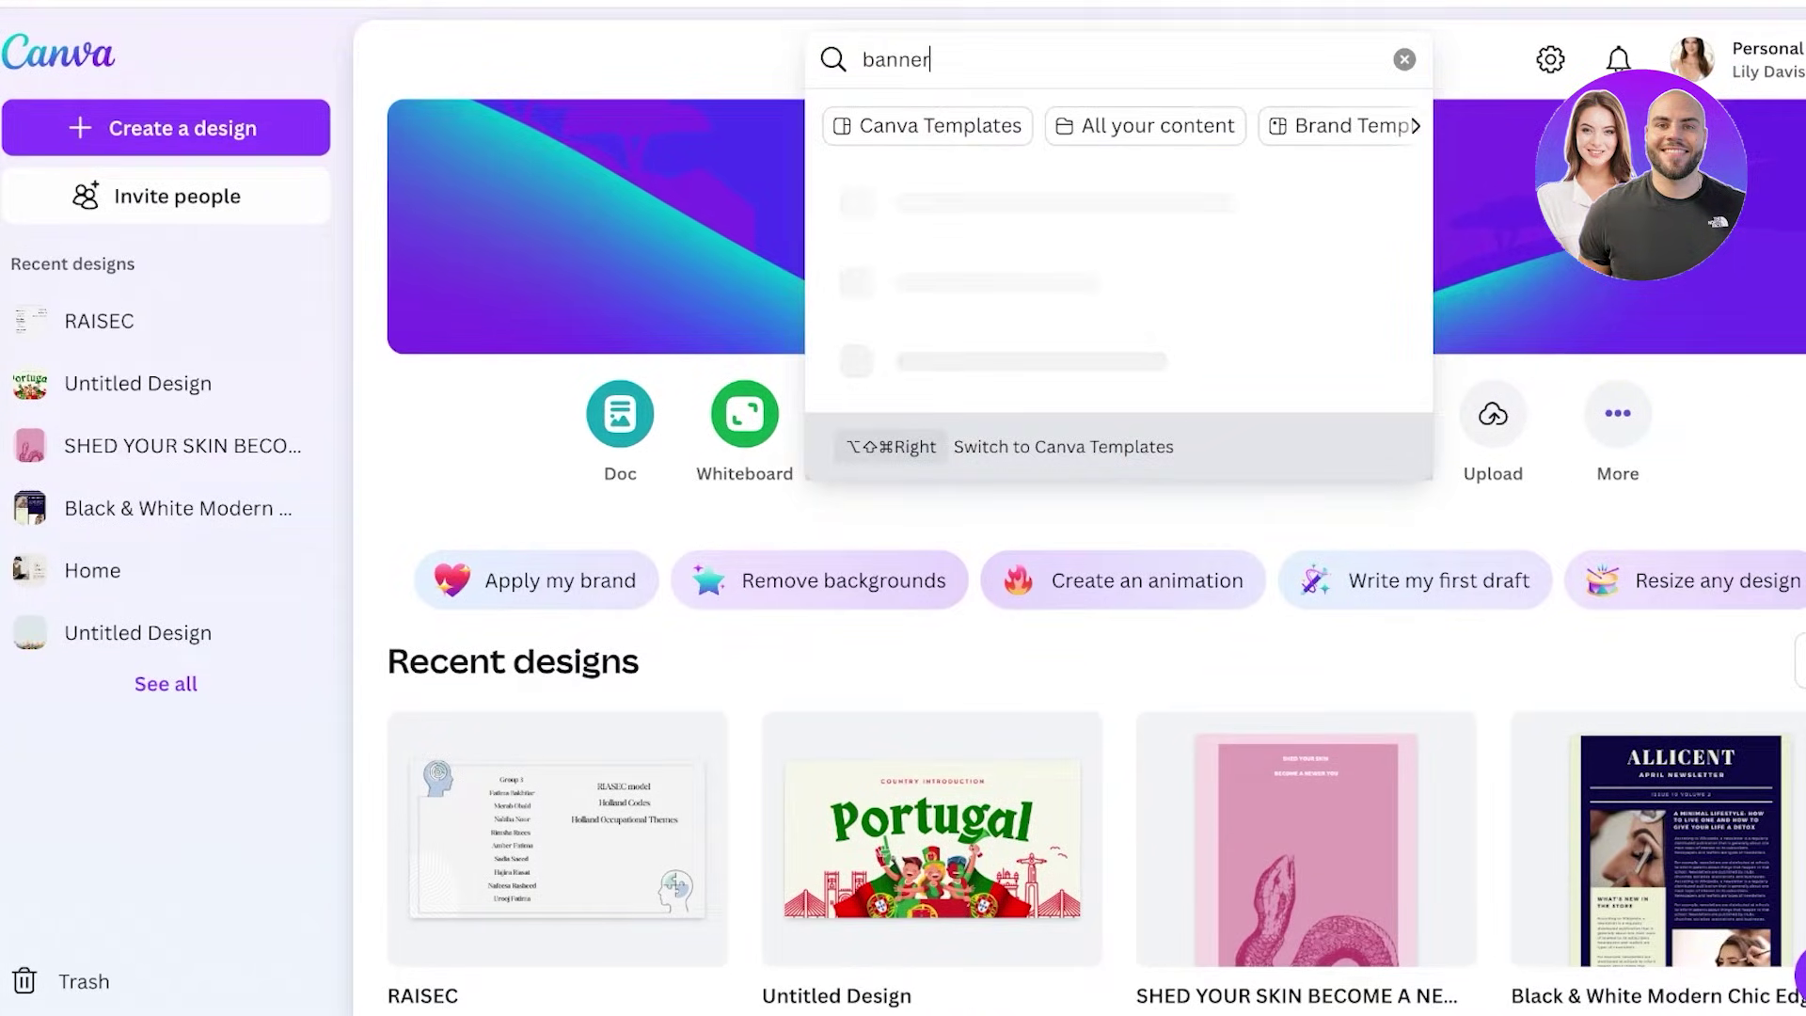
pyautogui.press('Return')
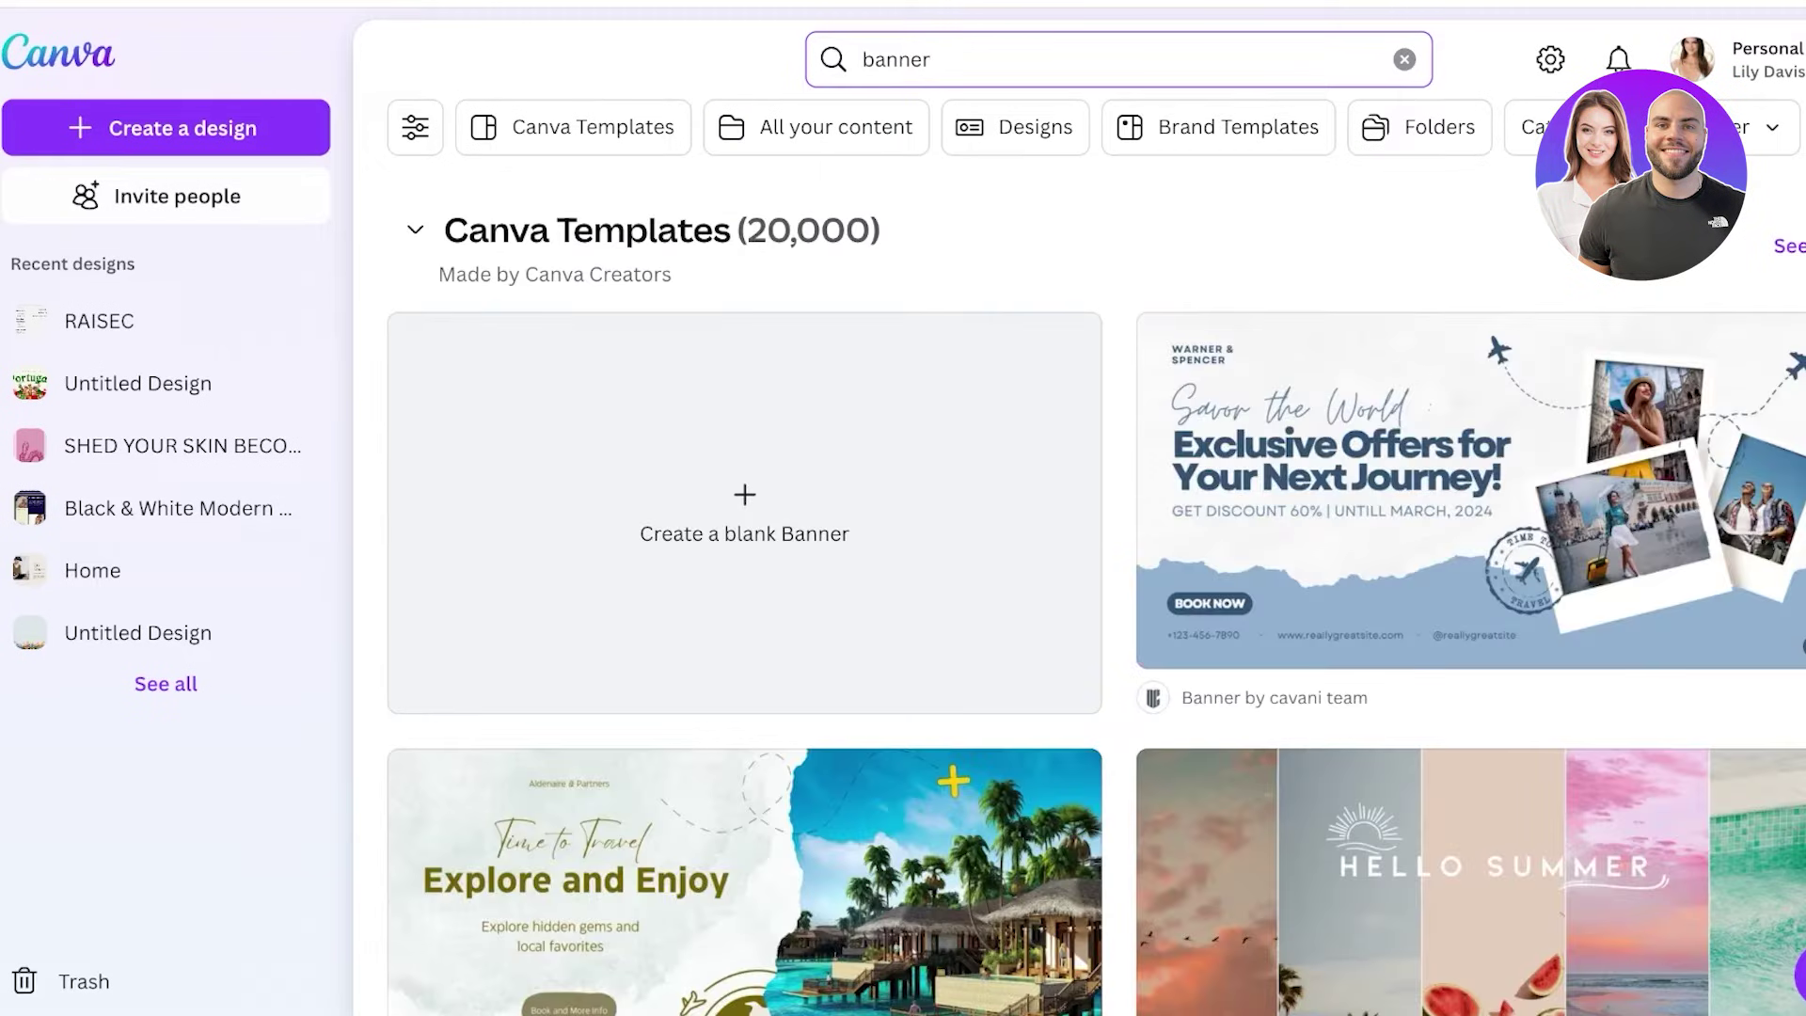
pyautogui.scroll(-1, 1079, 555)
pyautogui.scroll(-3, 1026, 602)
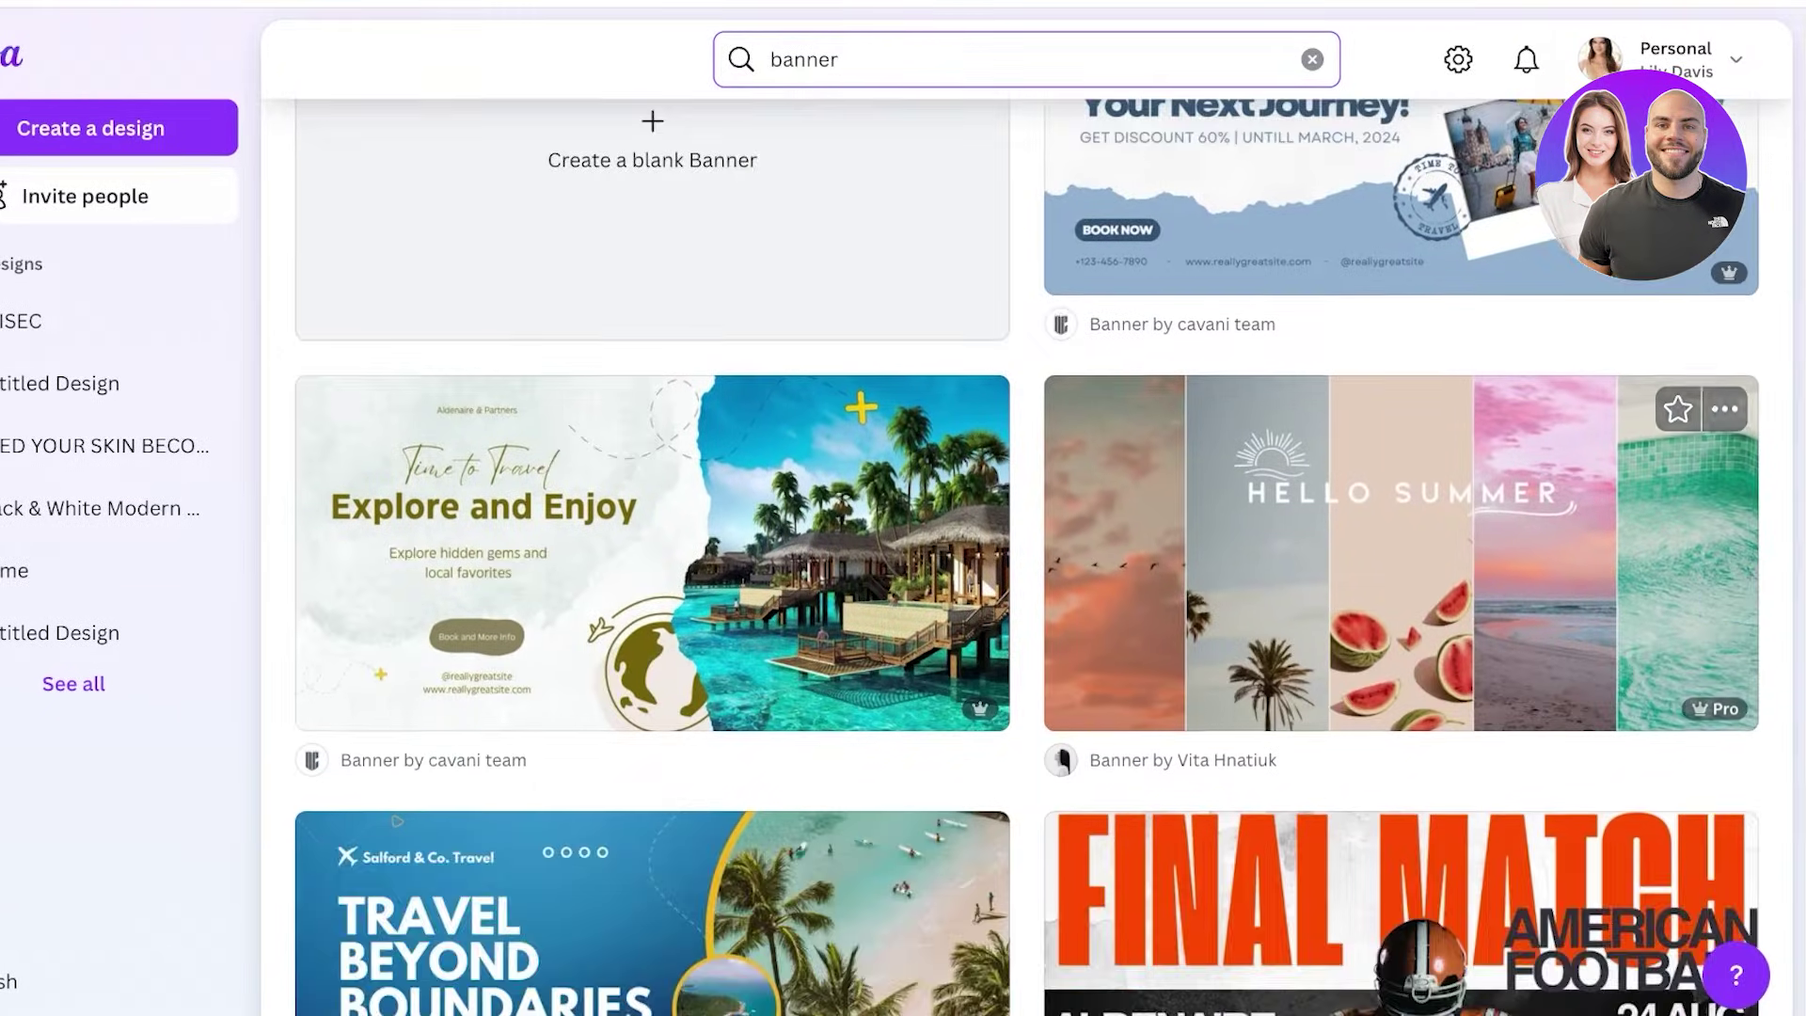
pyautogui.scroll(3, 1026, 602)
pyautogui.scroll(-7, 1026, 555)
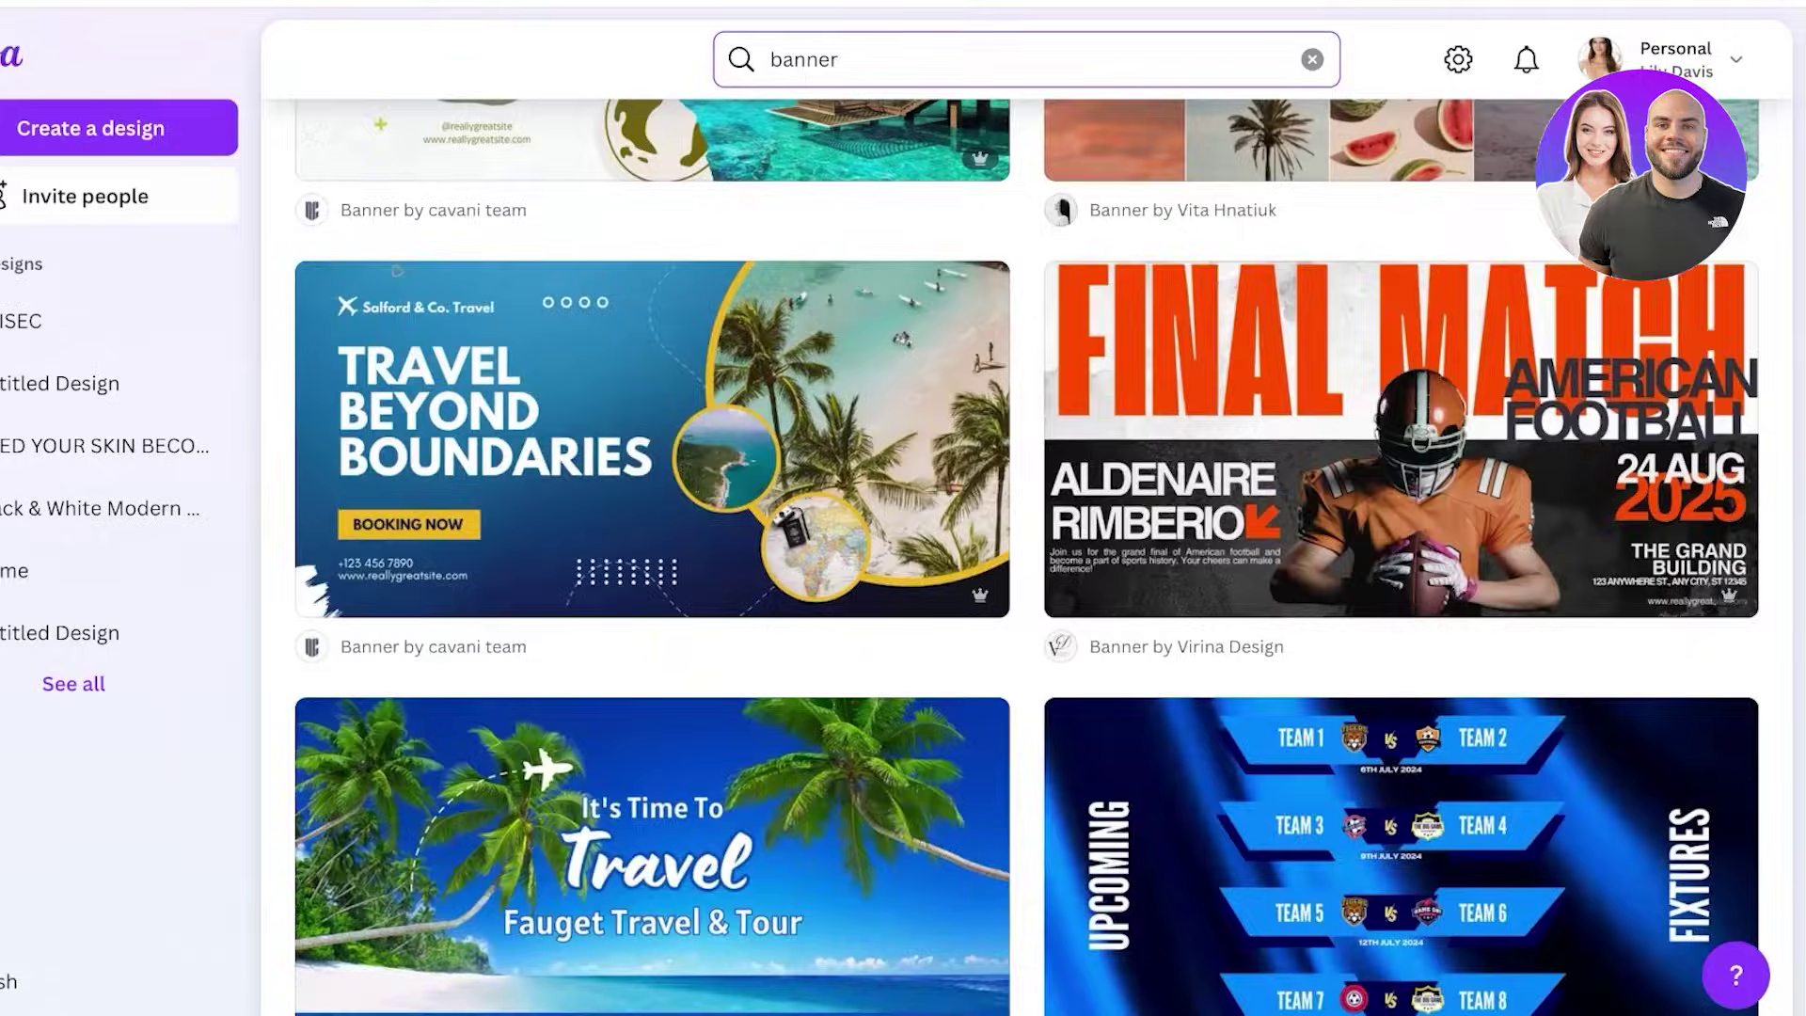
pyautogui.scroll(8, 1026, 555)
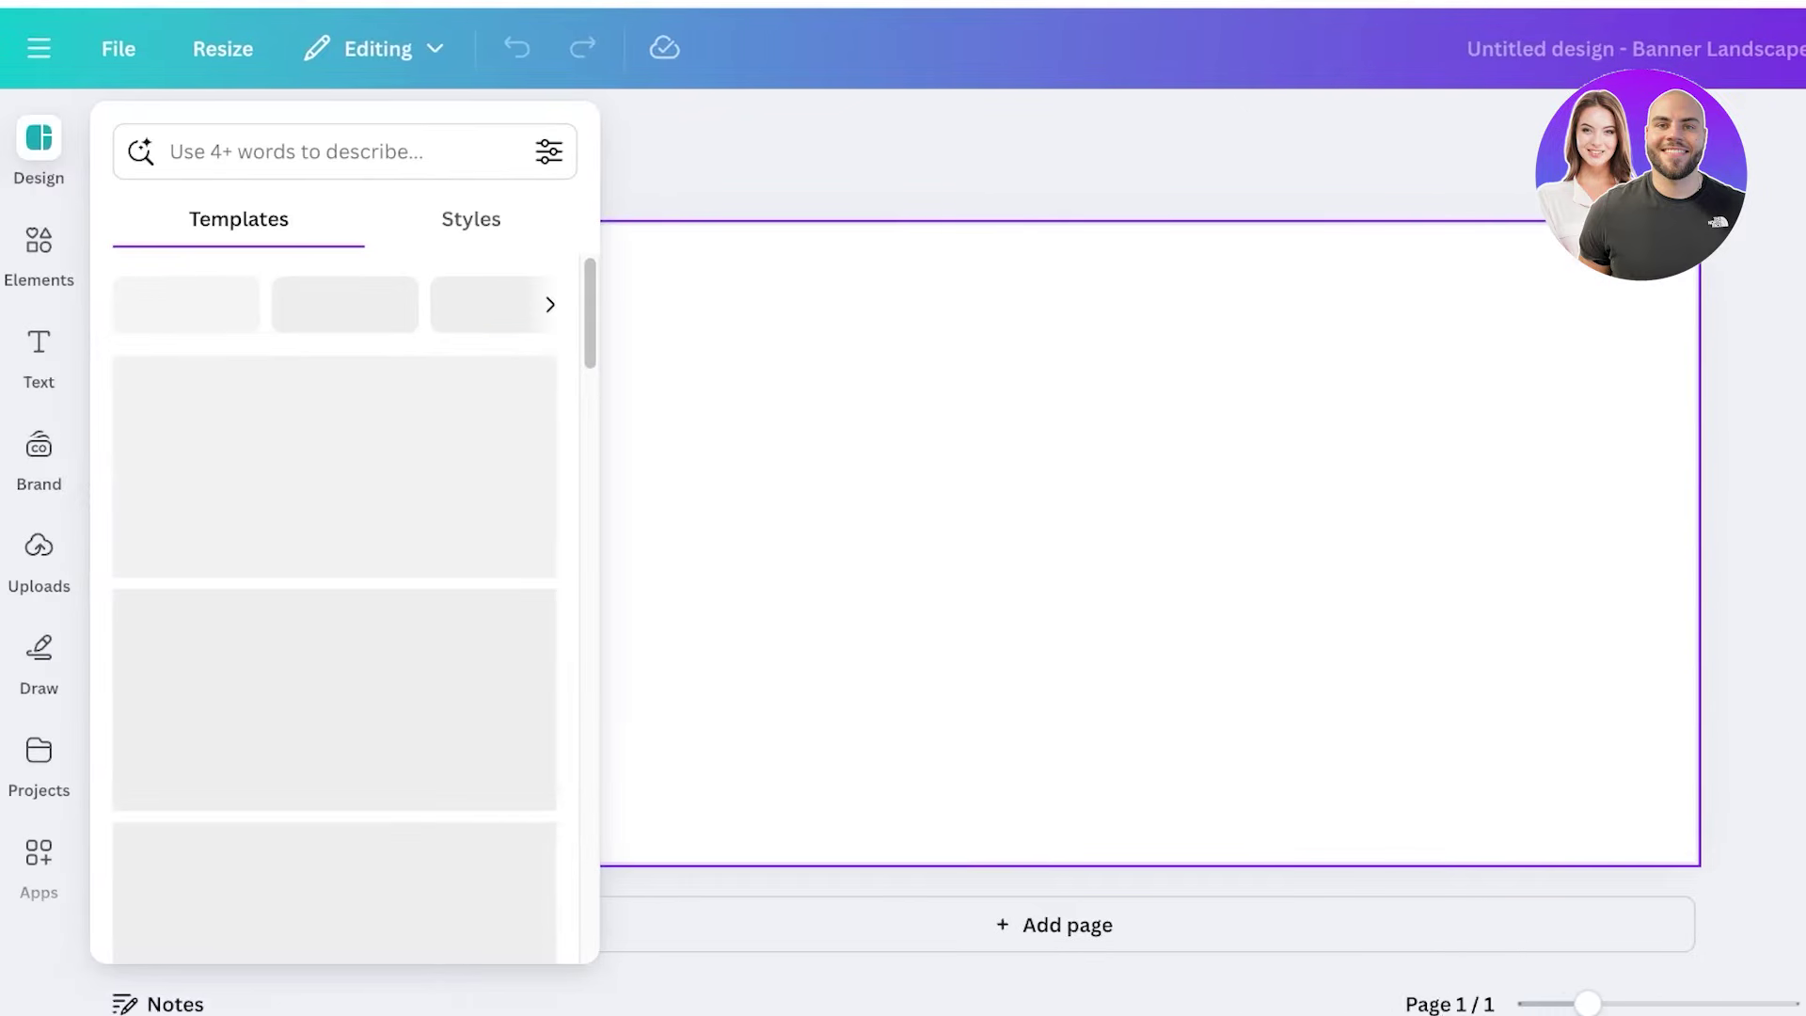
# Apply the Hello Summer template to the blank banner, and replace it with the Floral Aesthetics template
pyautogui.scroll(-10, 334, 508)
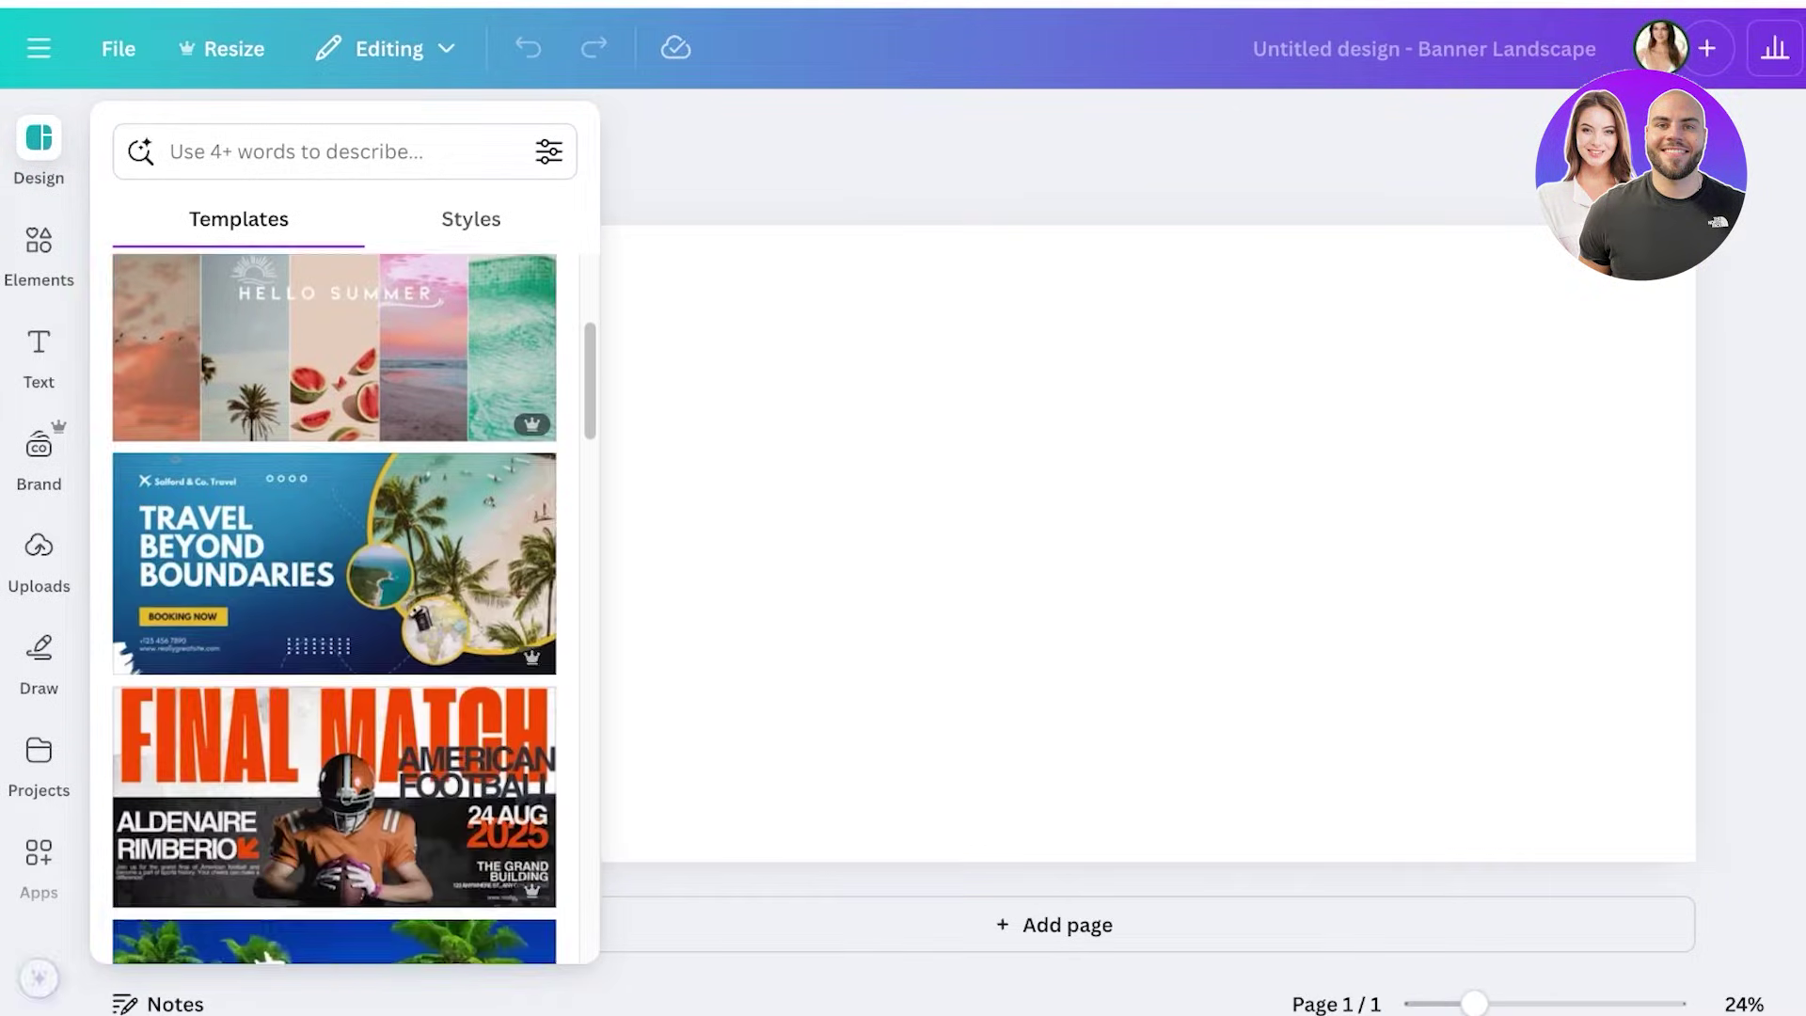
pyautogui.scroll(8, 334, 507)
pyautogui.click(334, 502)
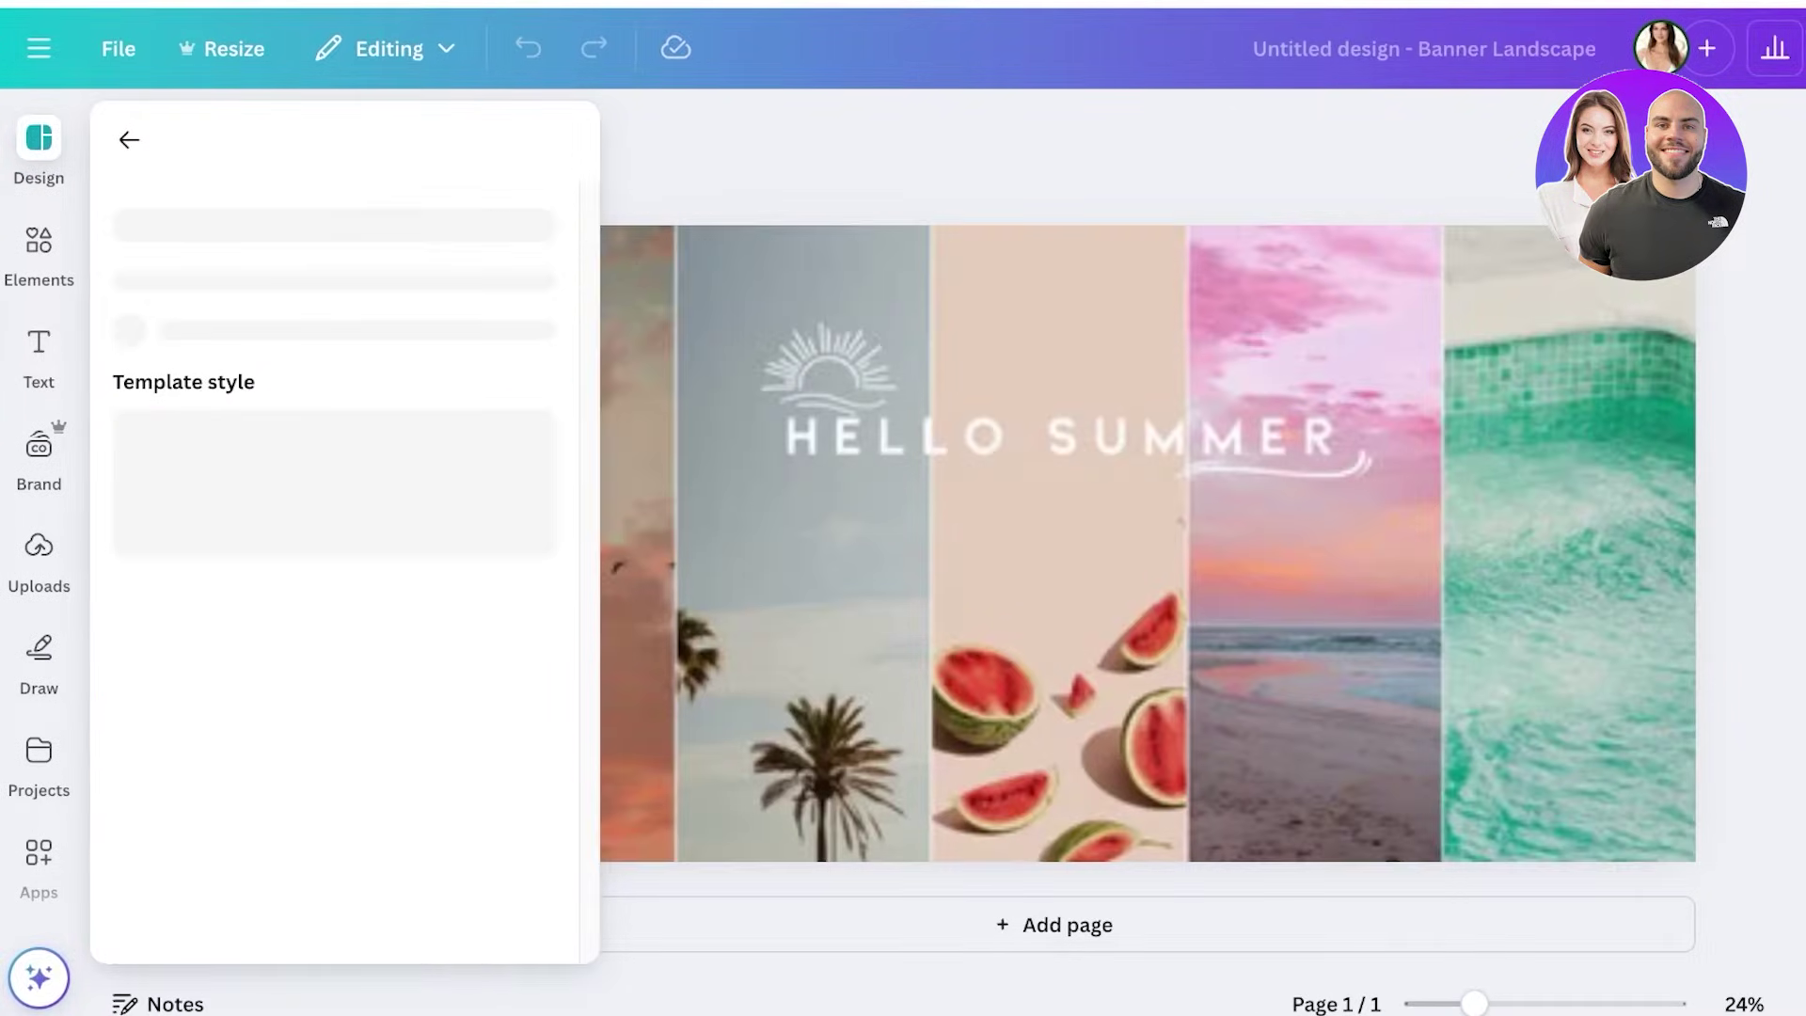
pyautogui.click(220, 891)
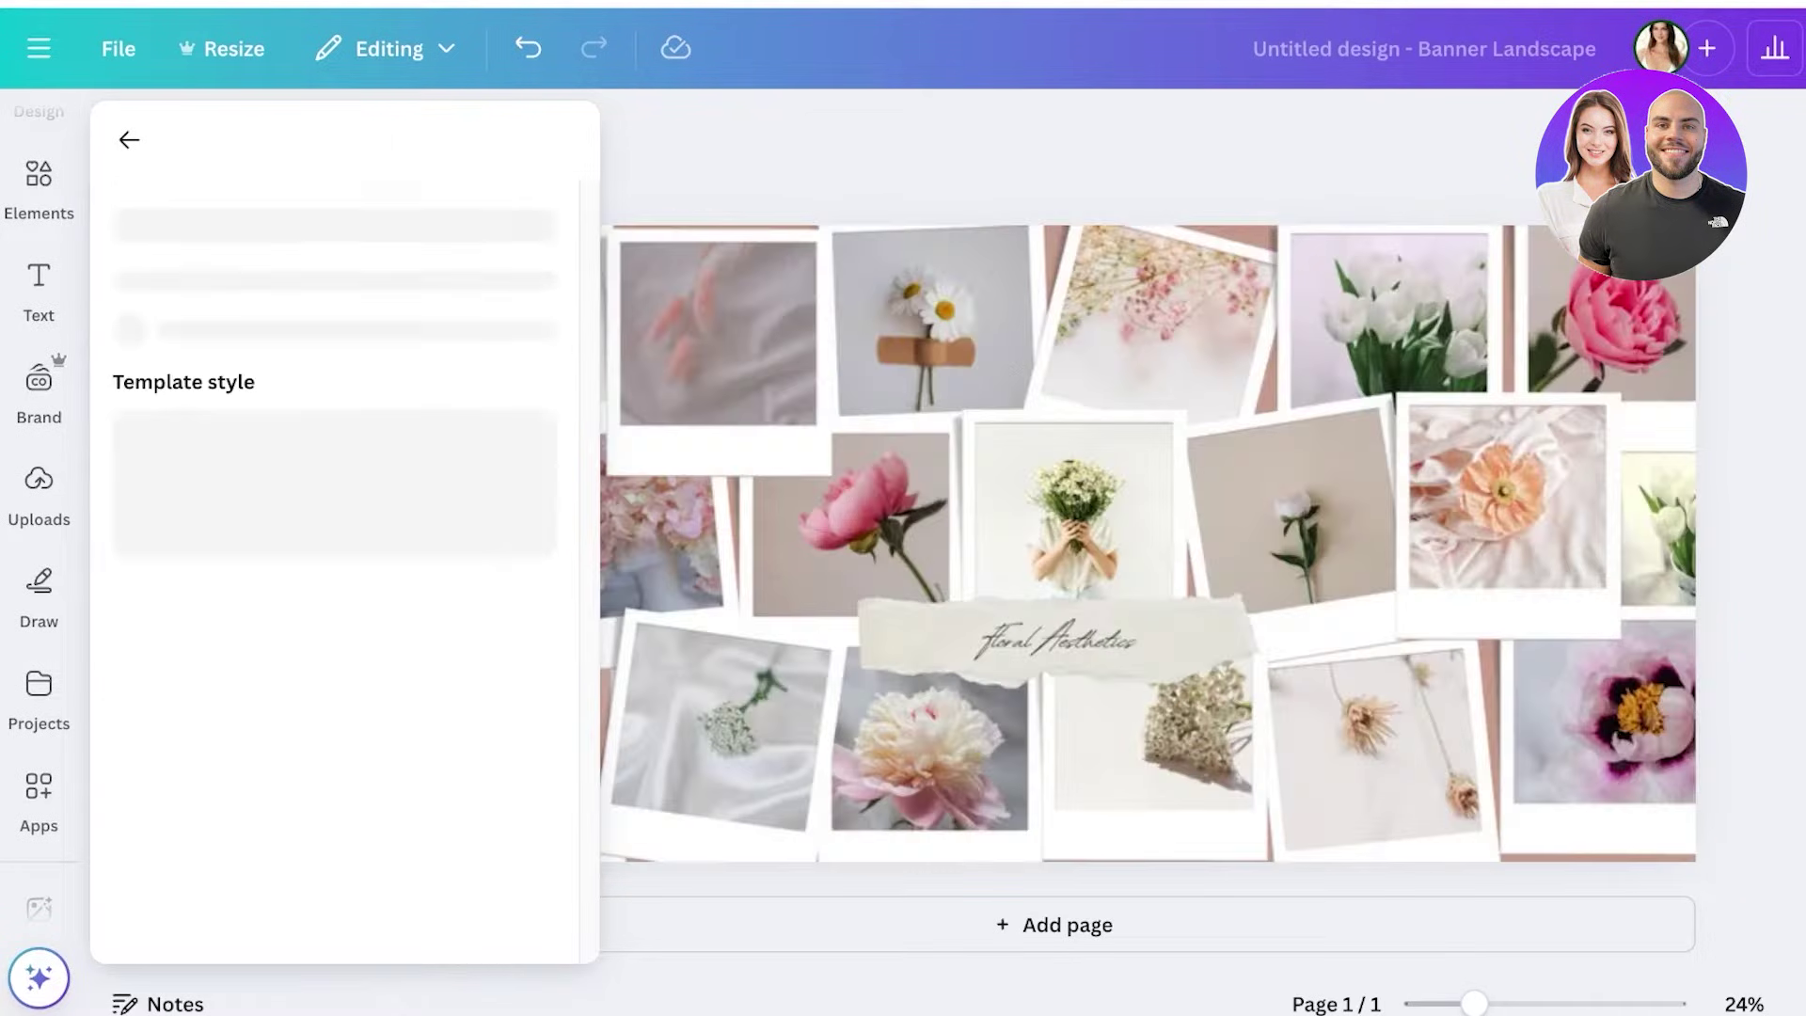
pyautogui.scroll(-8, 333, 564)
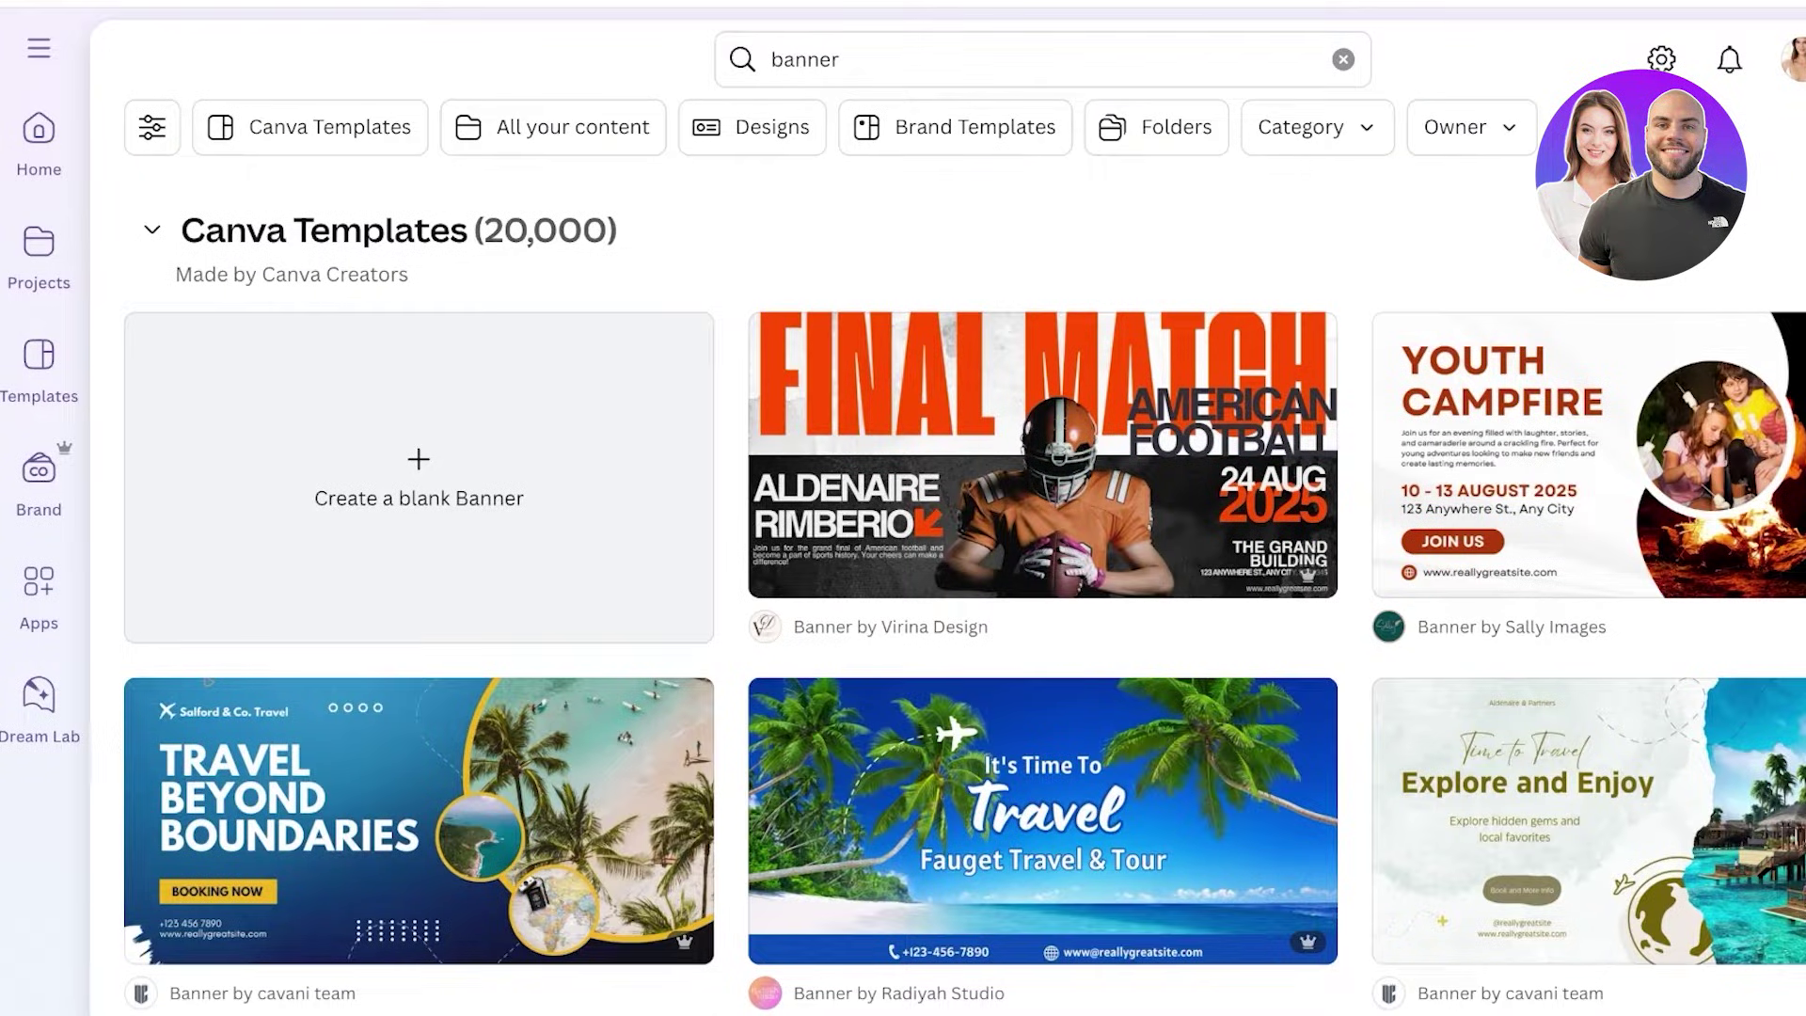
# Start a custom-size design from the home page and set its units to inches
pyautogui.moveTo(1042, 454)
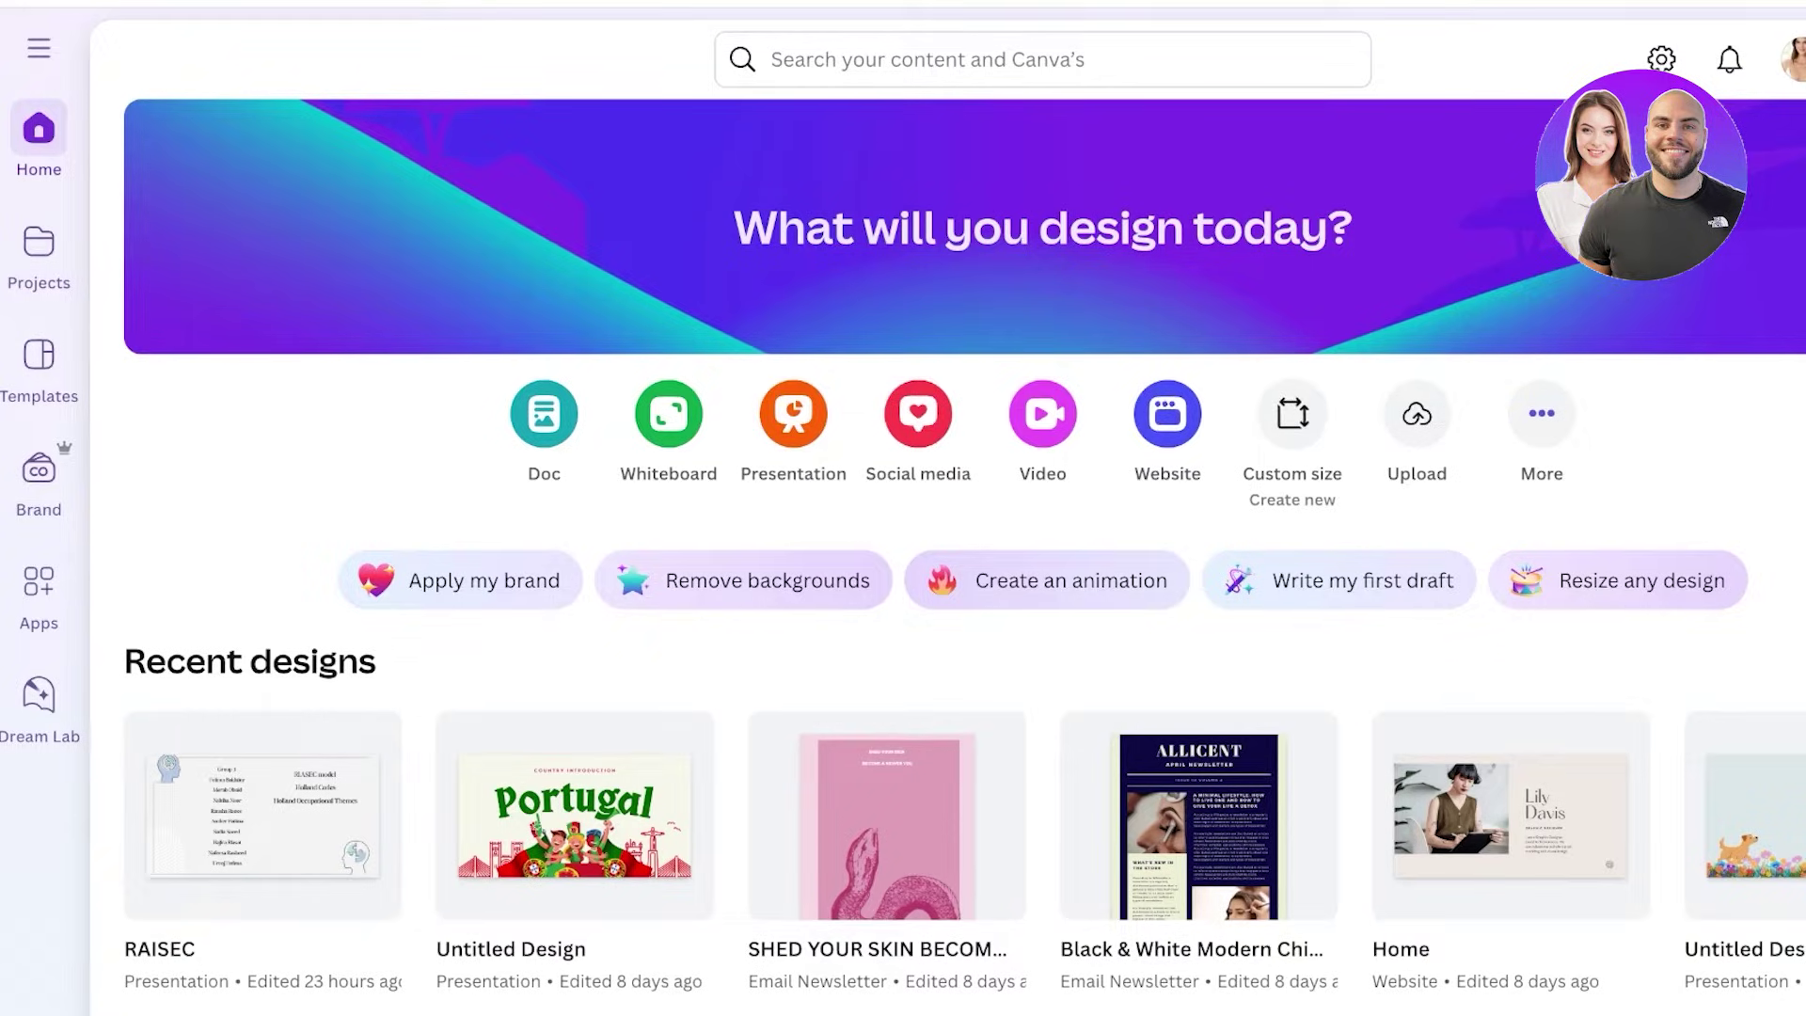
pyautogui.click(1292, 414)
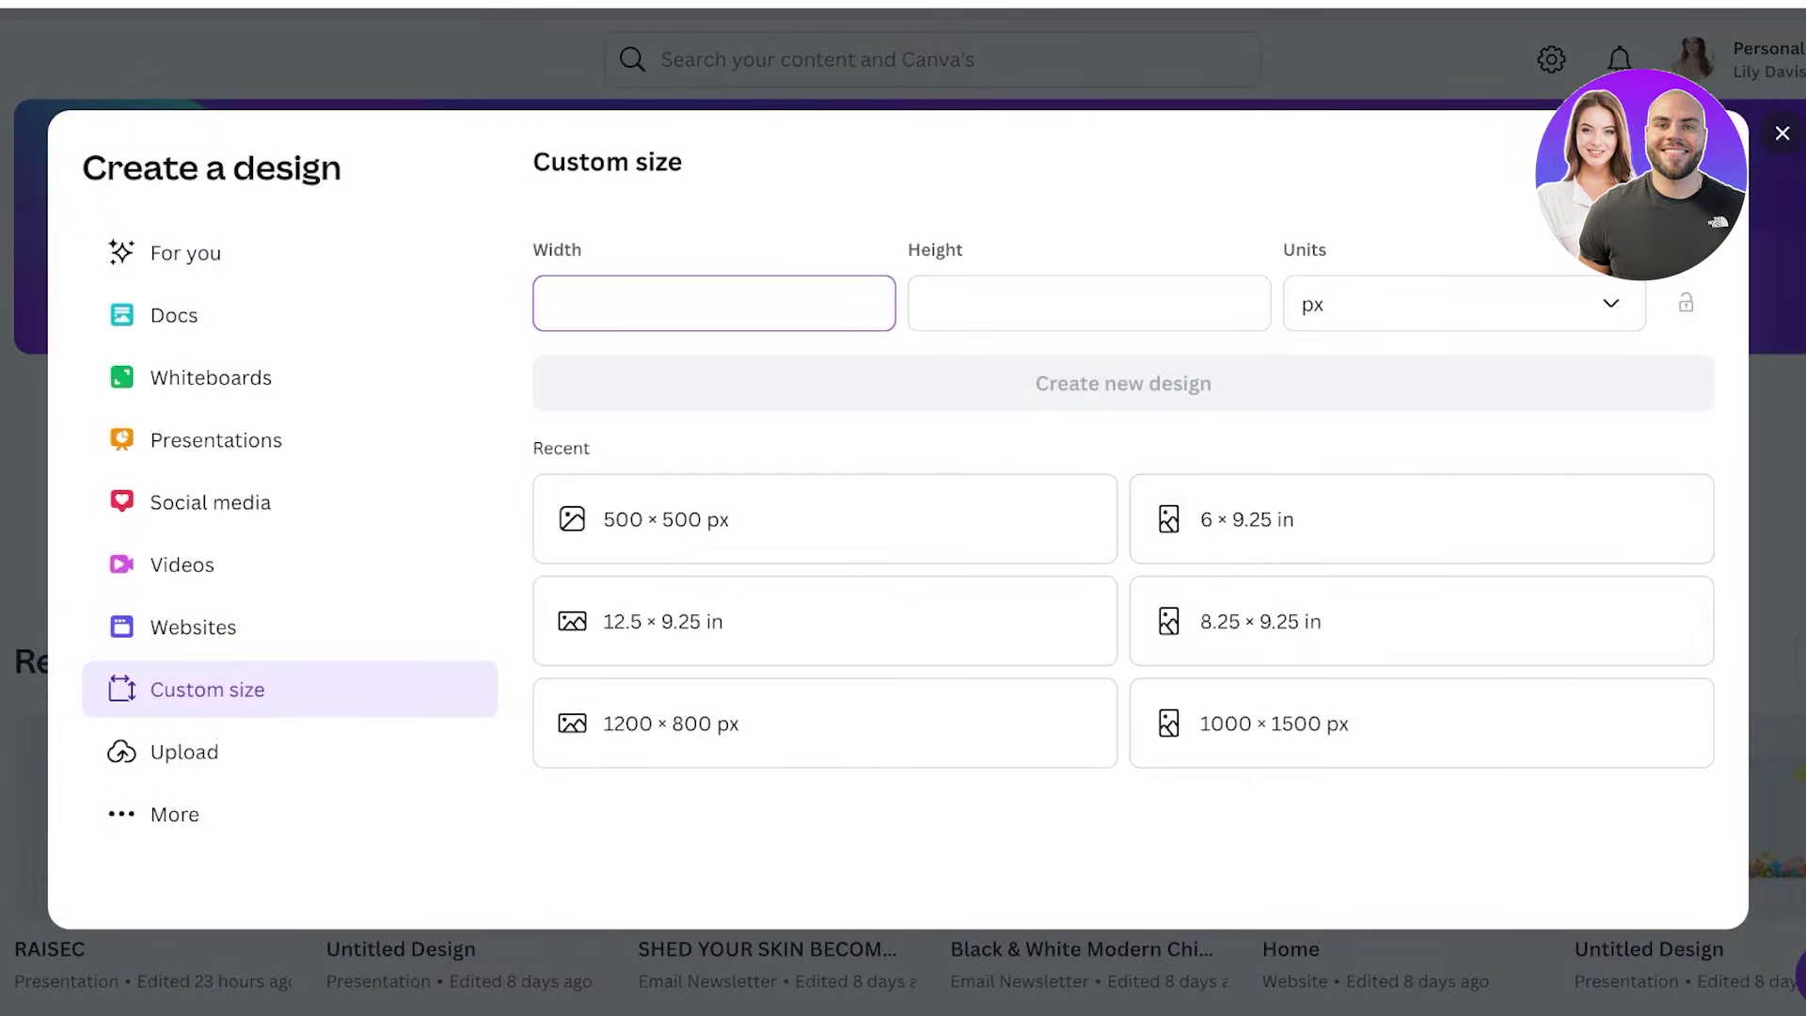
pyautogui.click(1463, 303)
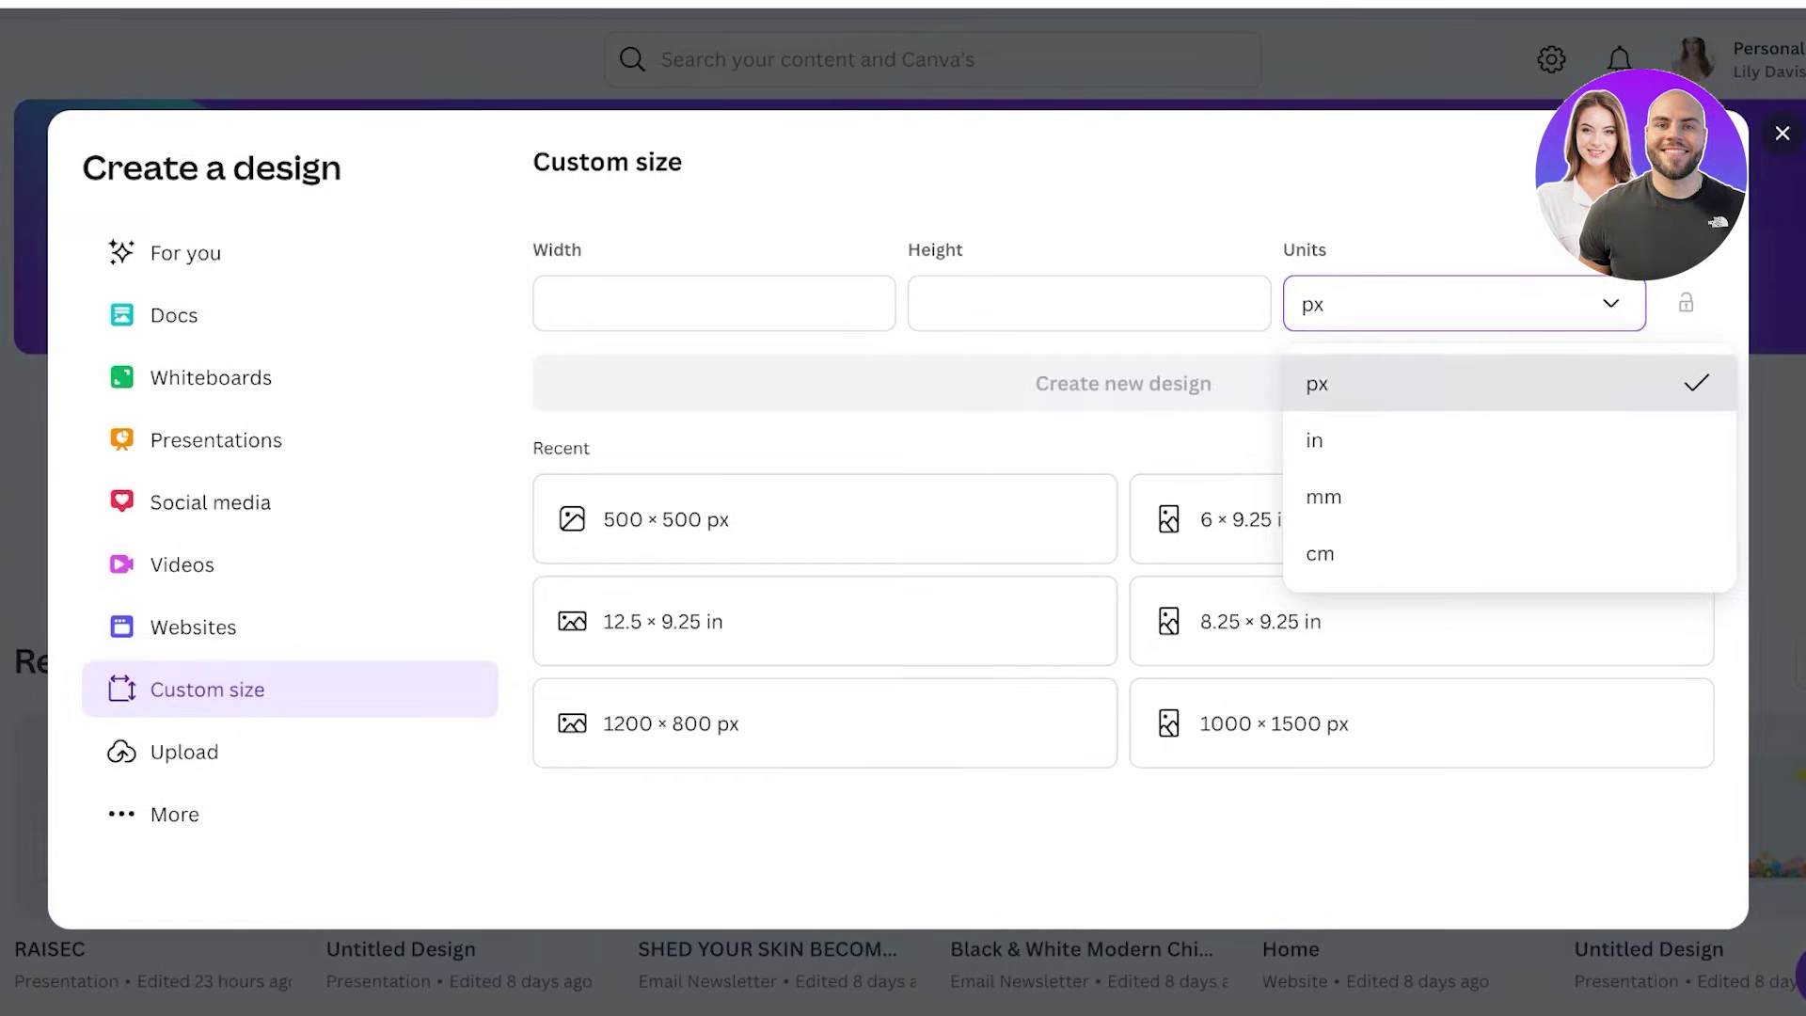
pyautogui.click(1508, 440)
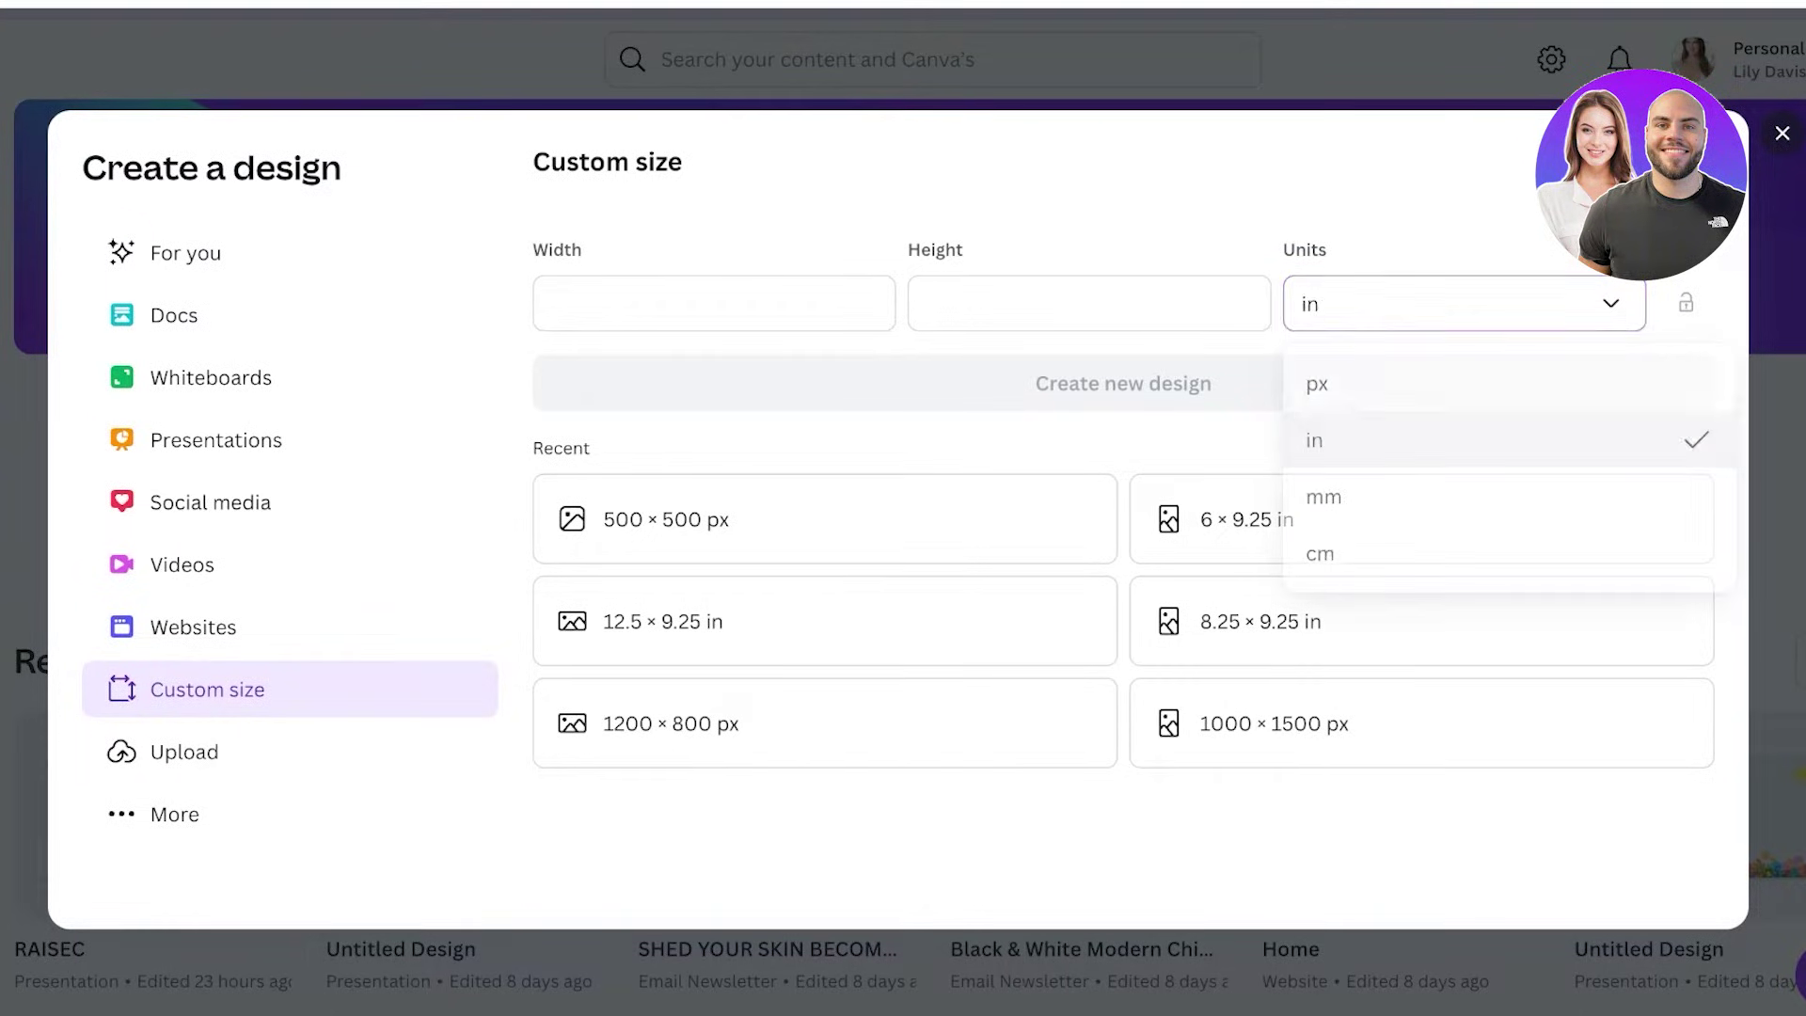
# Try millimetres and centimetres as the custom design's units, and return the units to inches
pyautogui.click(1462, 303)
pyautogui.press('Down')
pyautogui.press('Return')
pyautogui.press('Return')
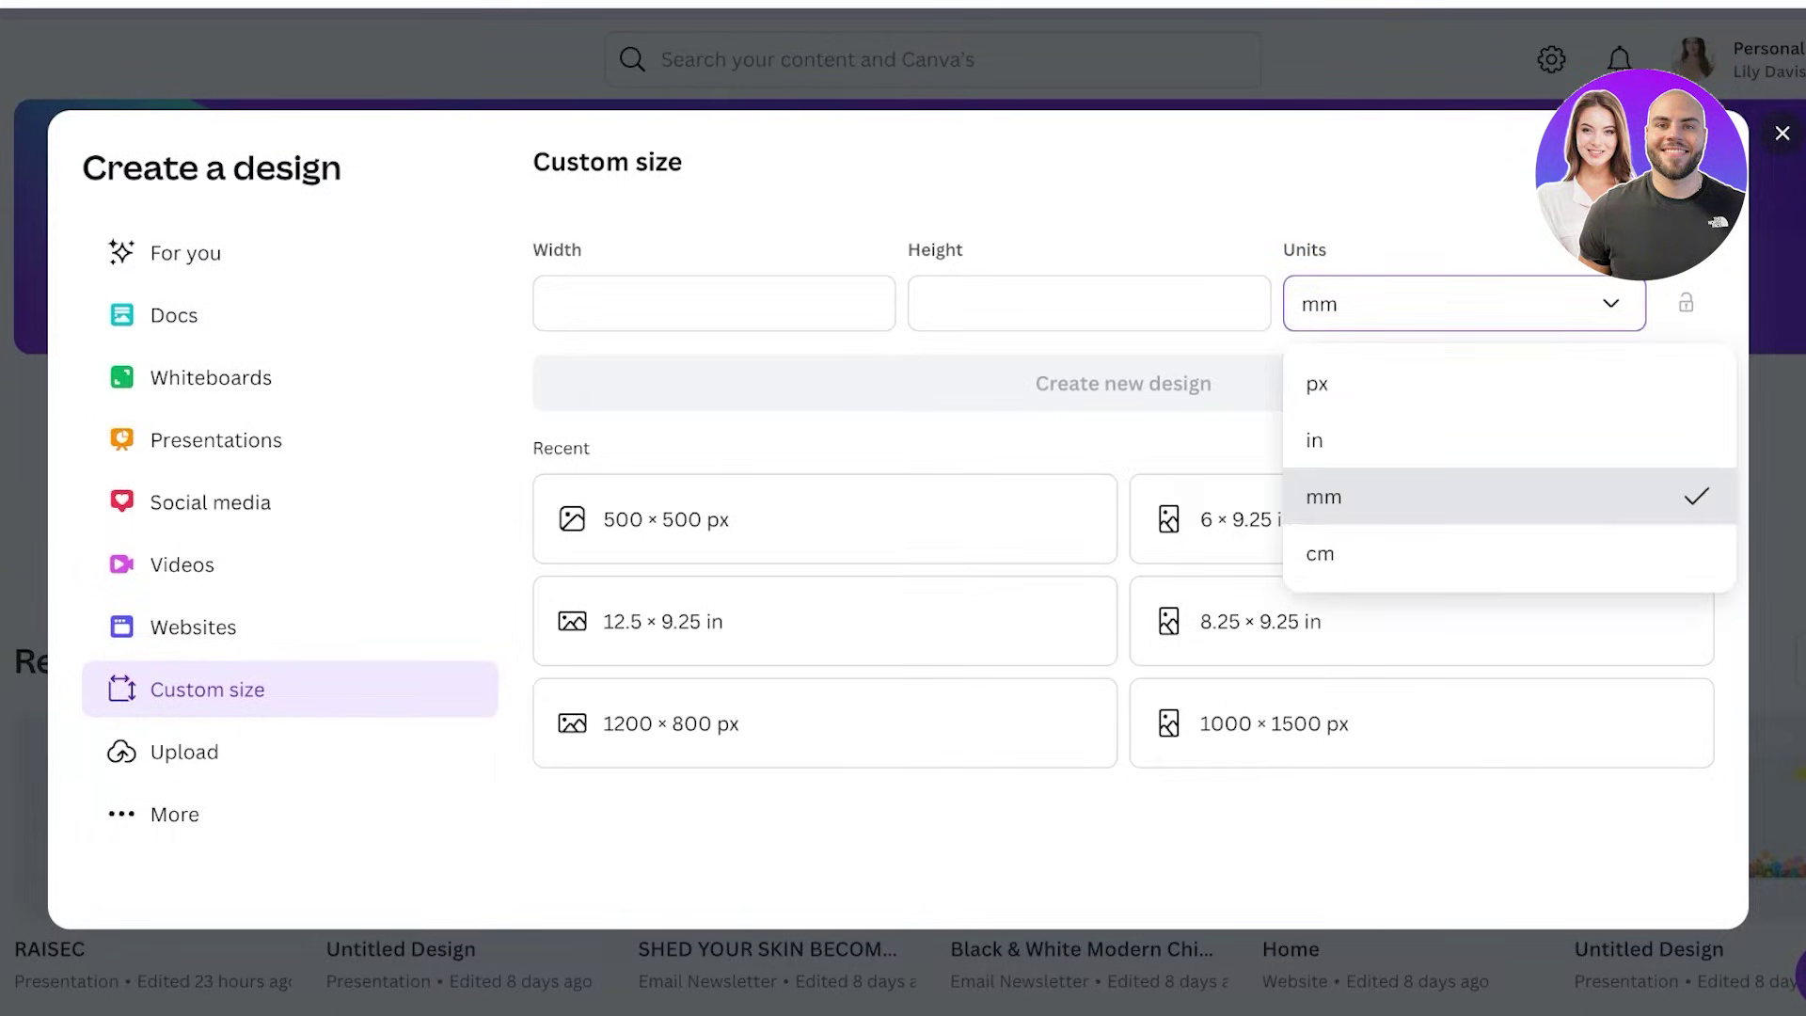
pyautogui.press('Down')
pyautogui.press('Return')
pyautogui.press('Return')
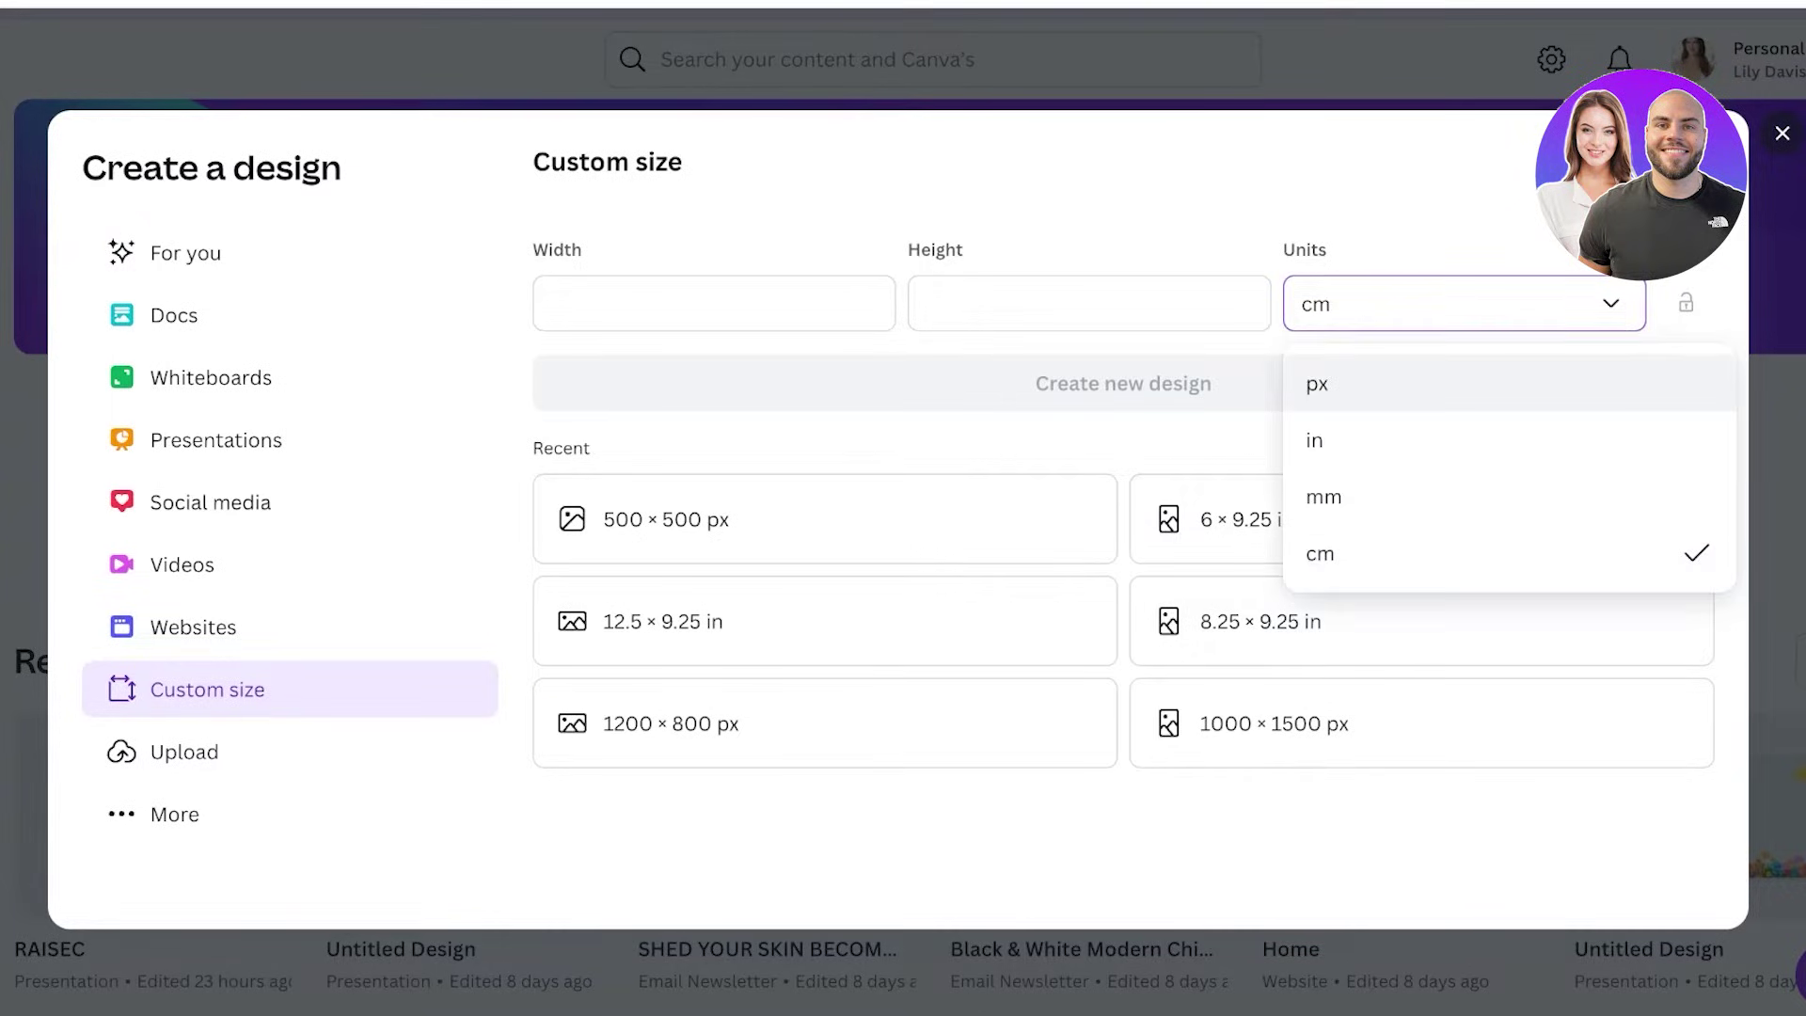
pyautogui.press('Down')
pyautogui.press('Return')
pyautogui.press('Return')
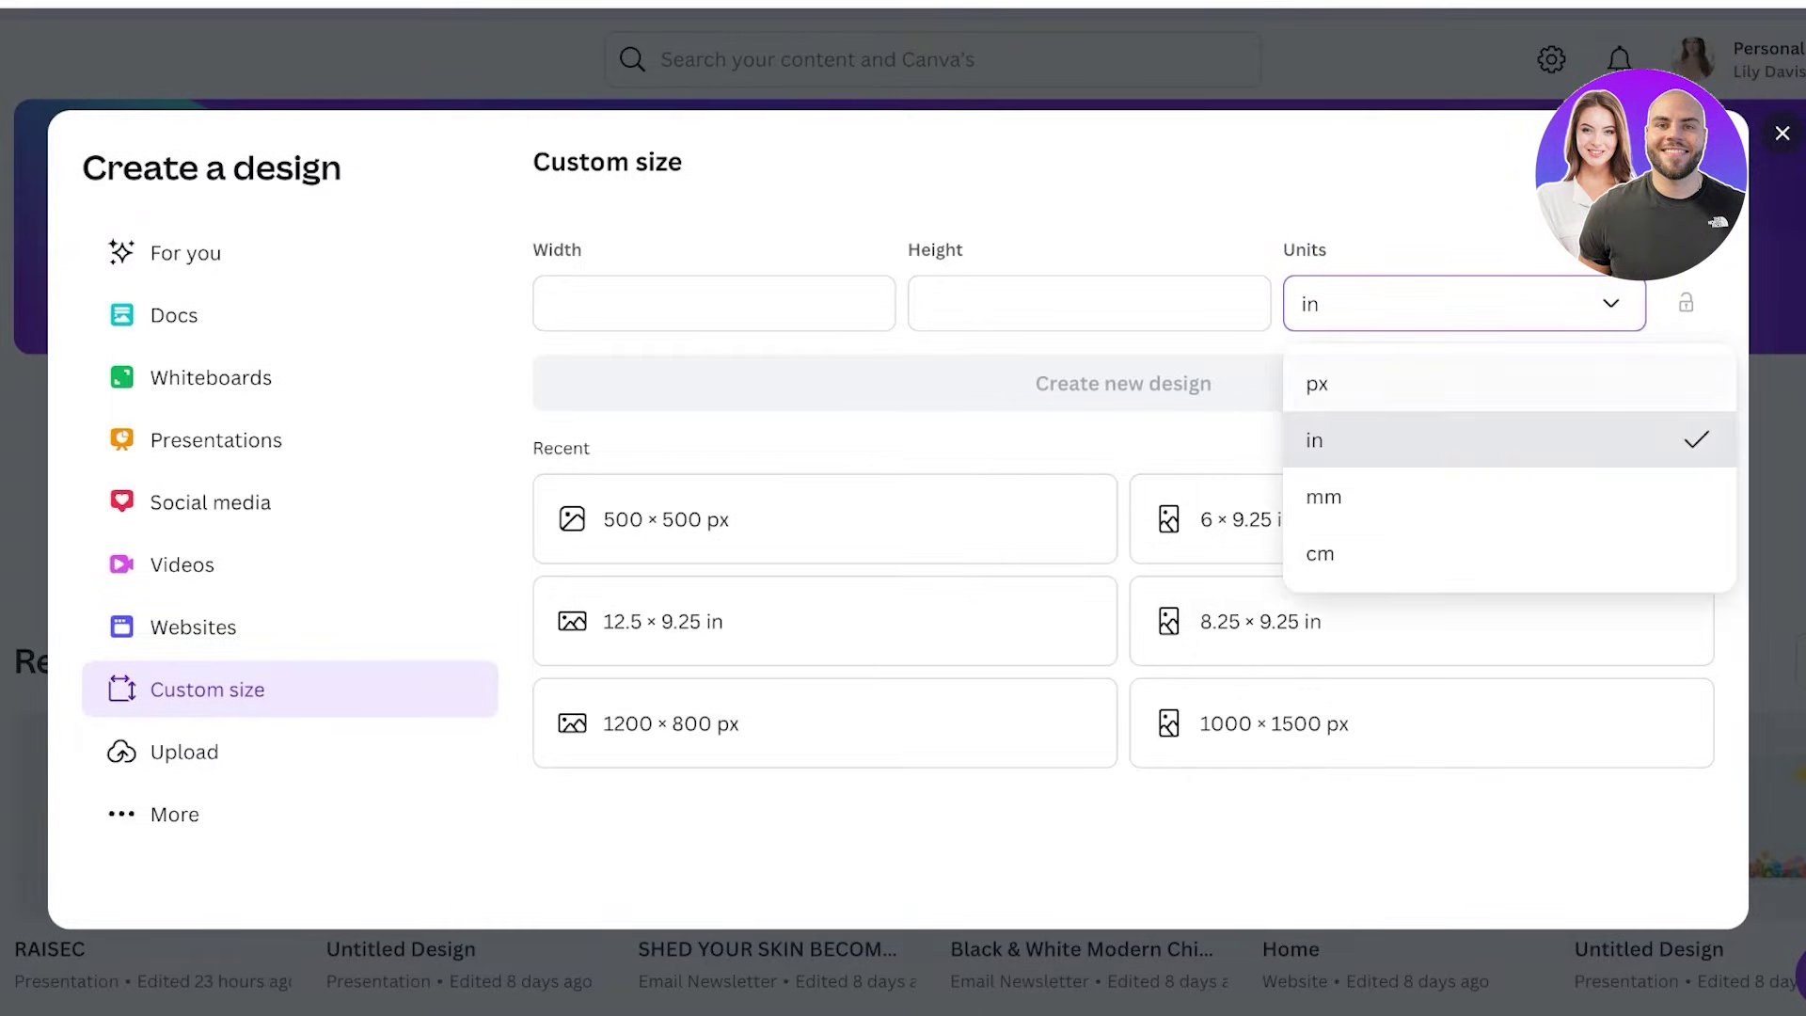
pyautogui.press('Up')
pyautogui.press('Escape')
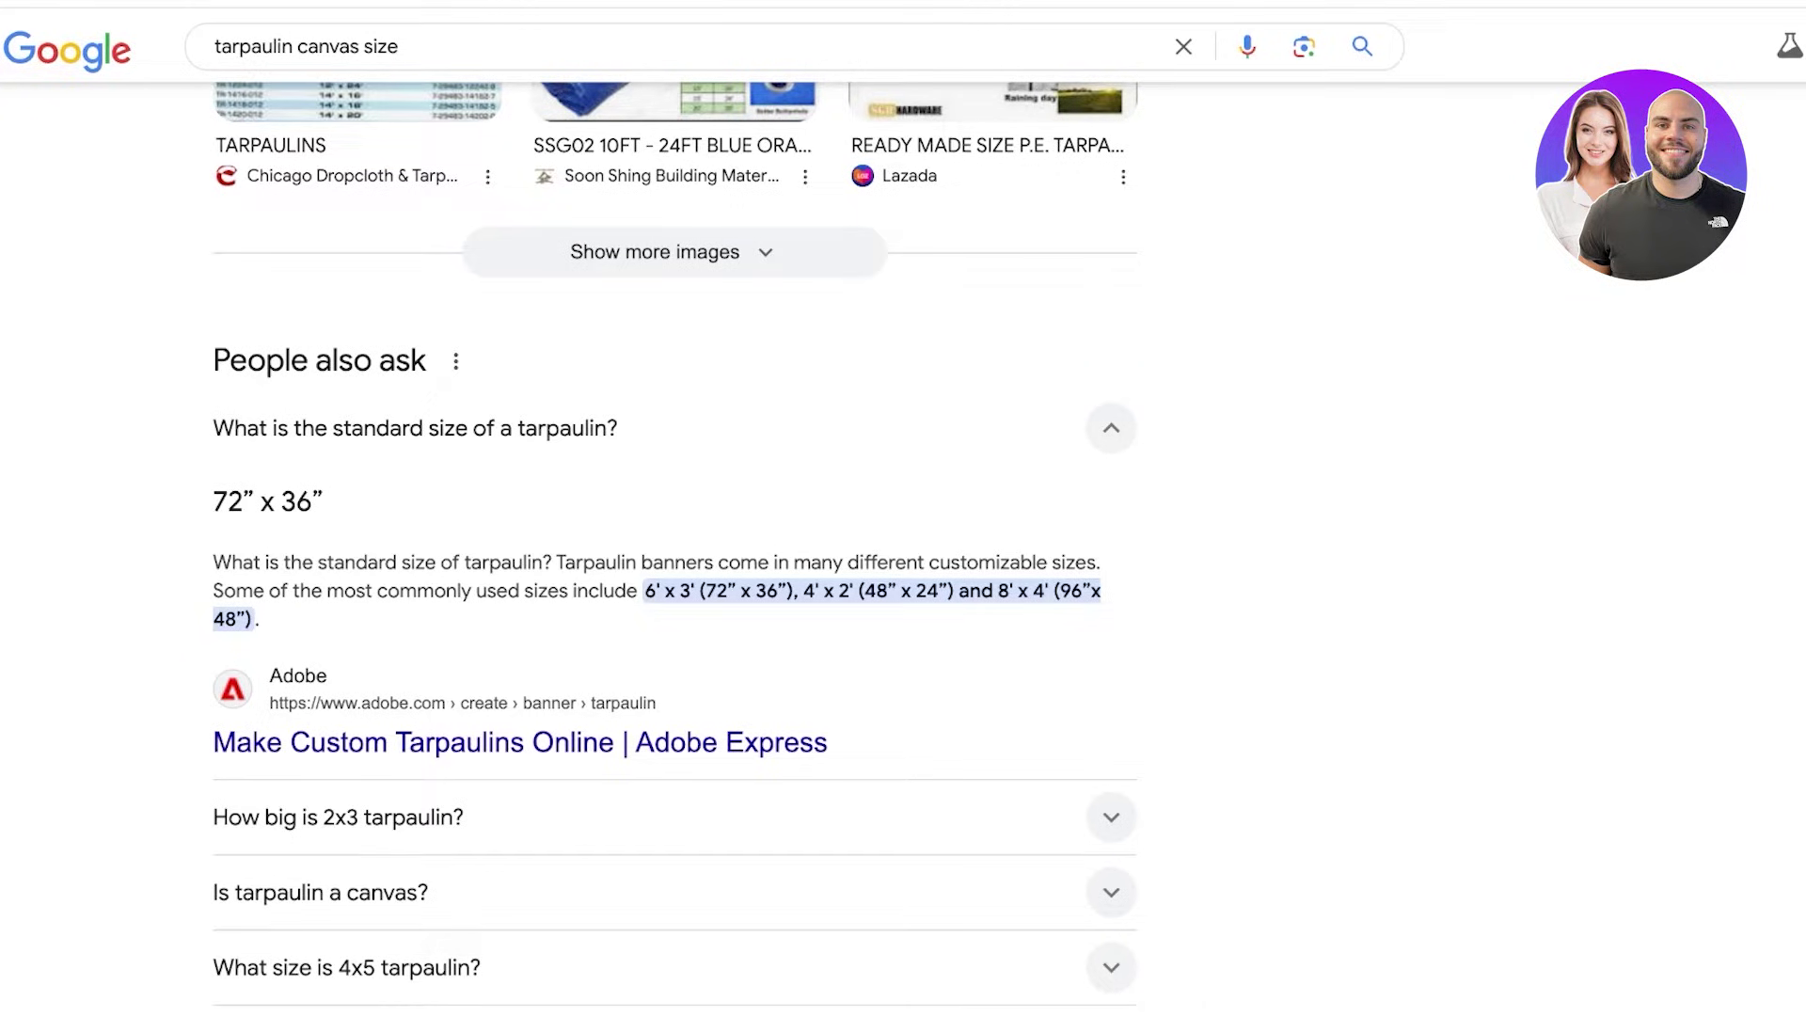
# Switch to the Google results and read the related questions, including "Can I make tarpaulin in Canva?"
pyautogui.scroll(-7, 675, 545)
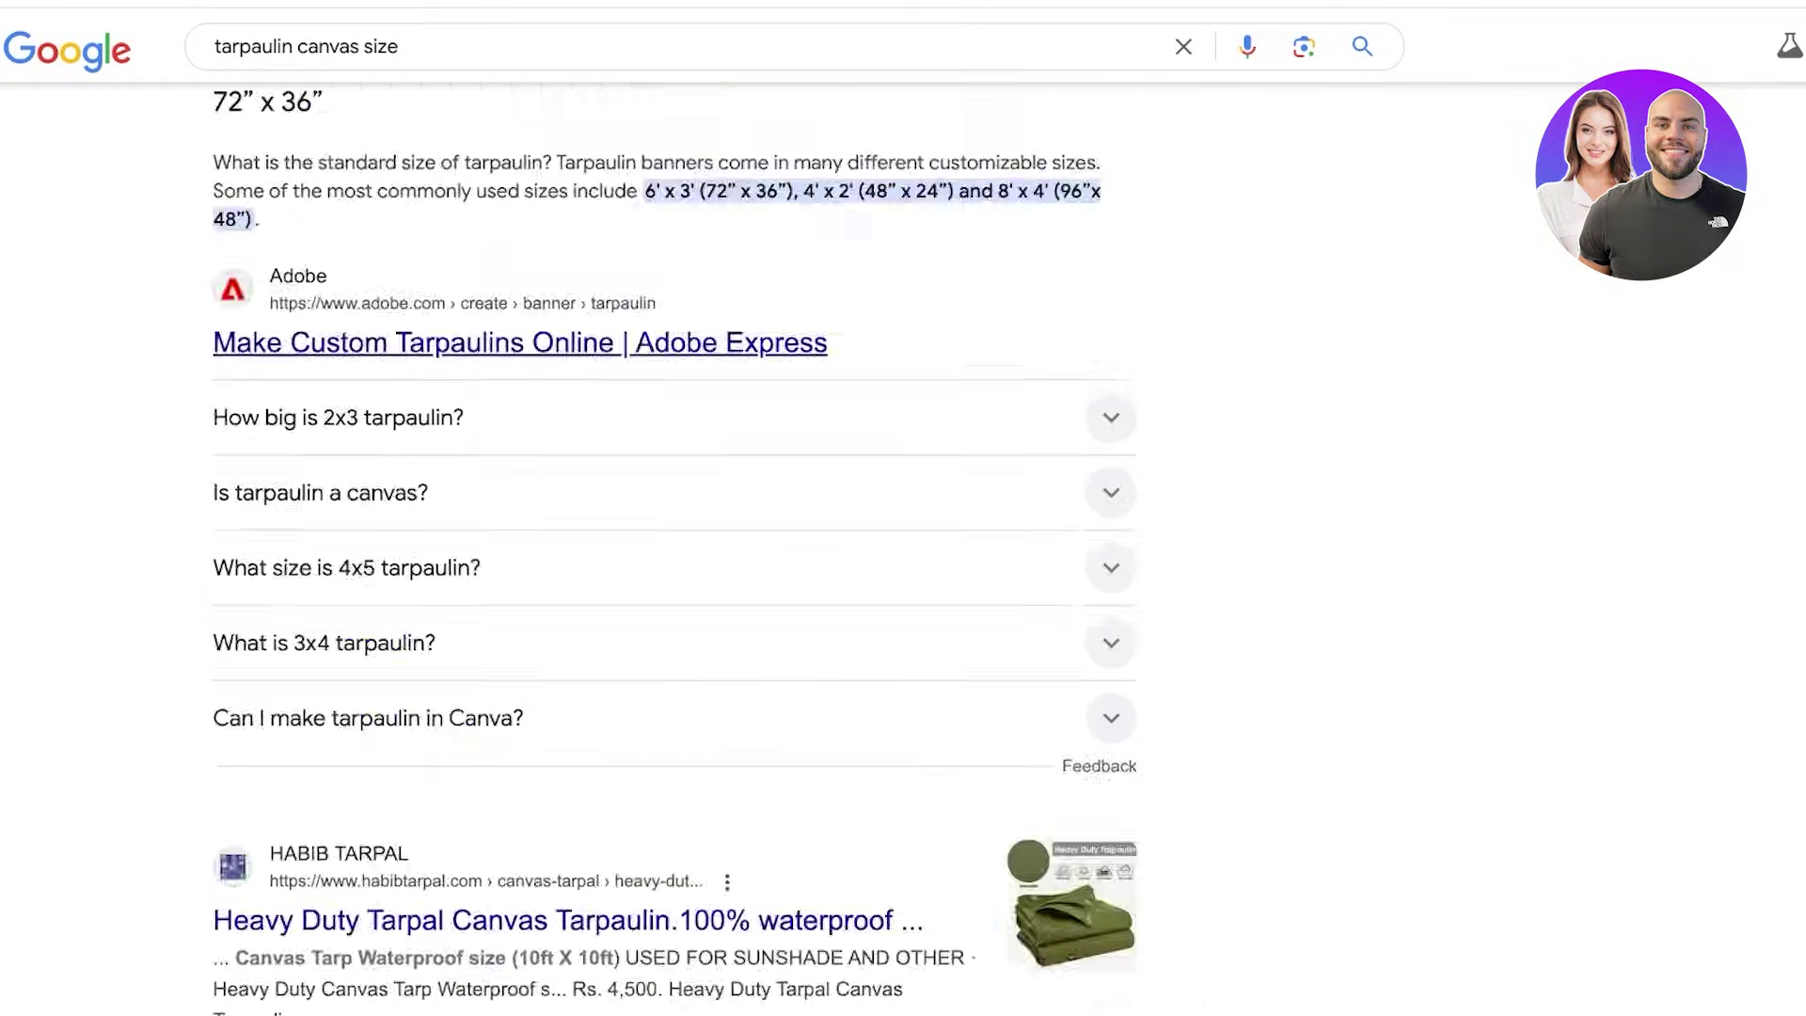
pyautogui.scroll(1, 674, 546)
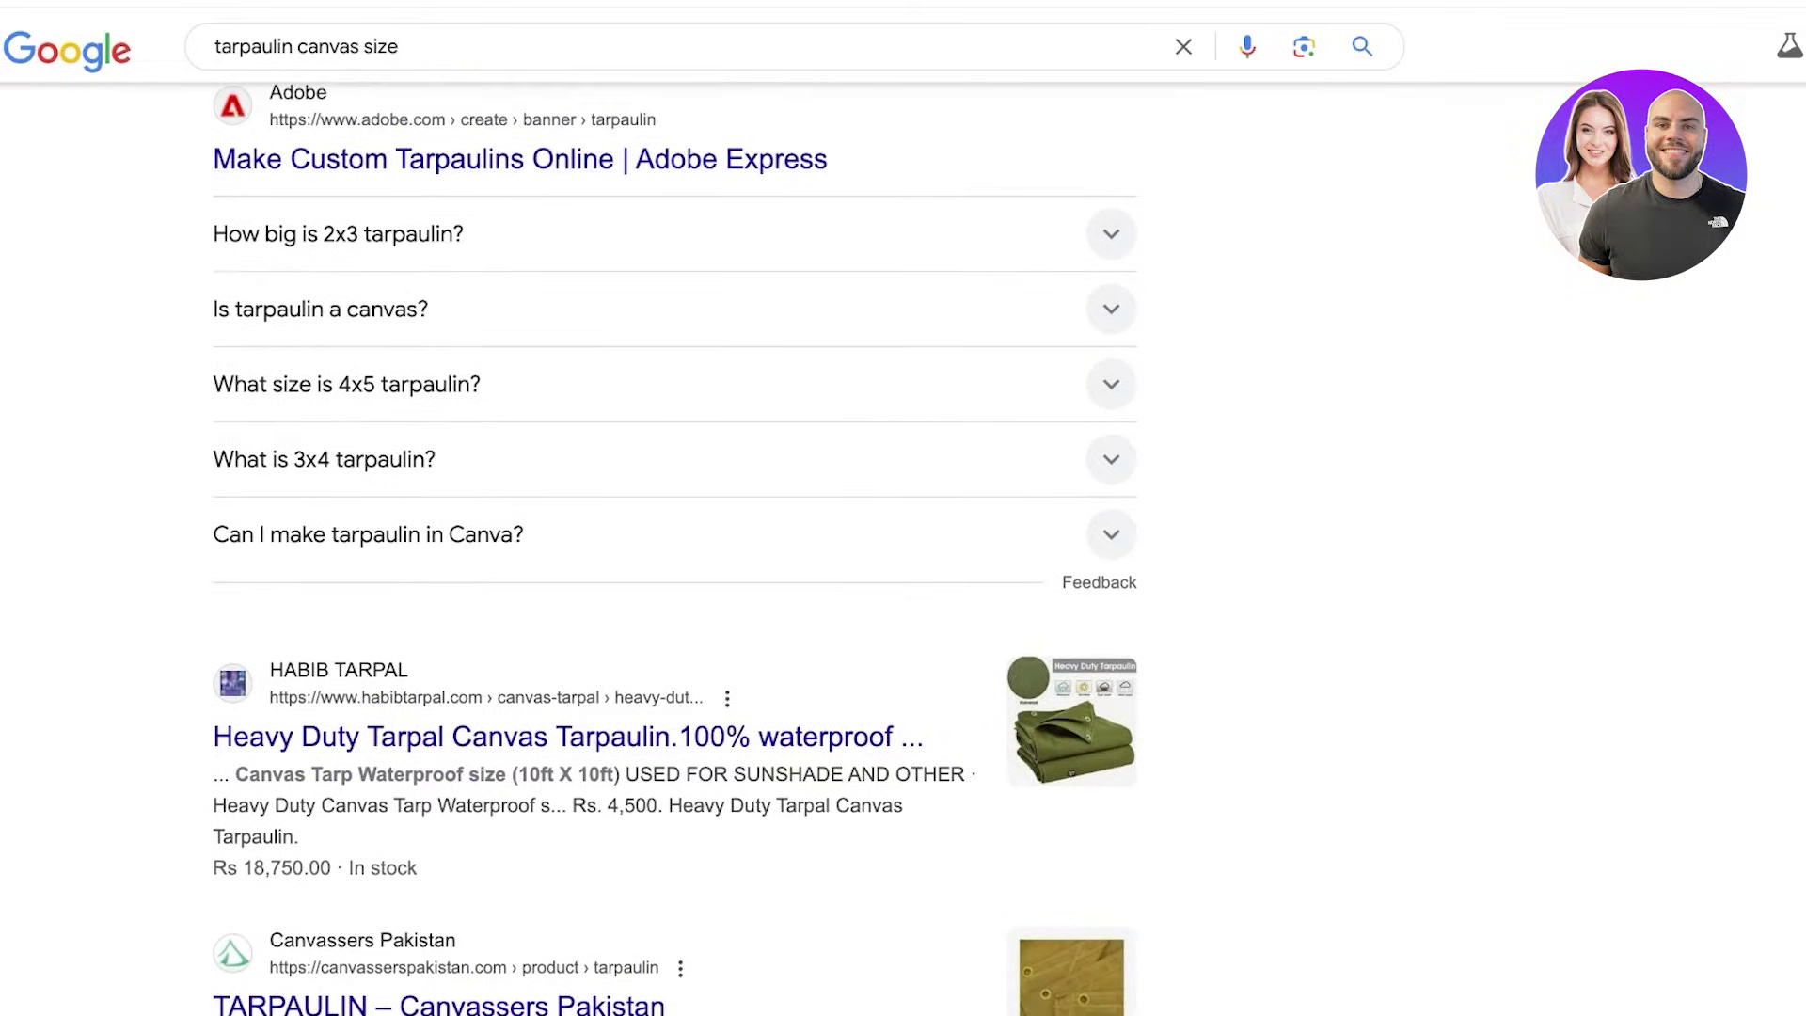
pyautogui.click(295, 46)
pyautogui.click(368, 534)
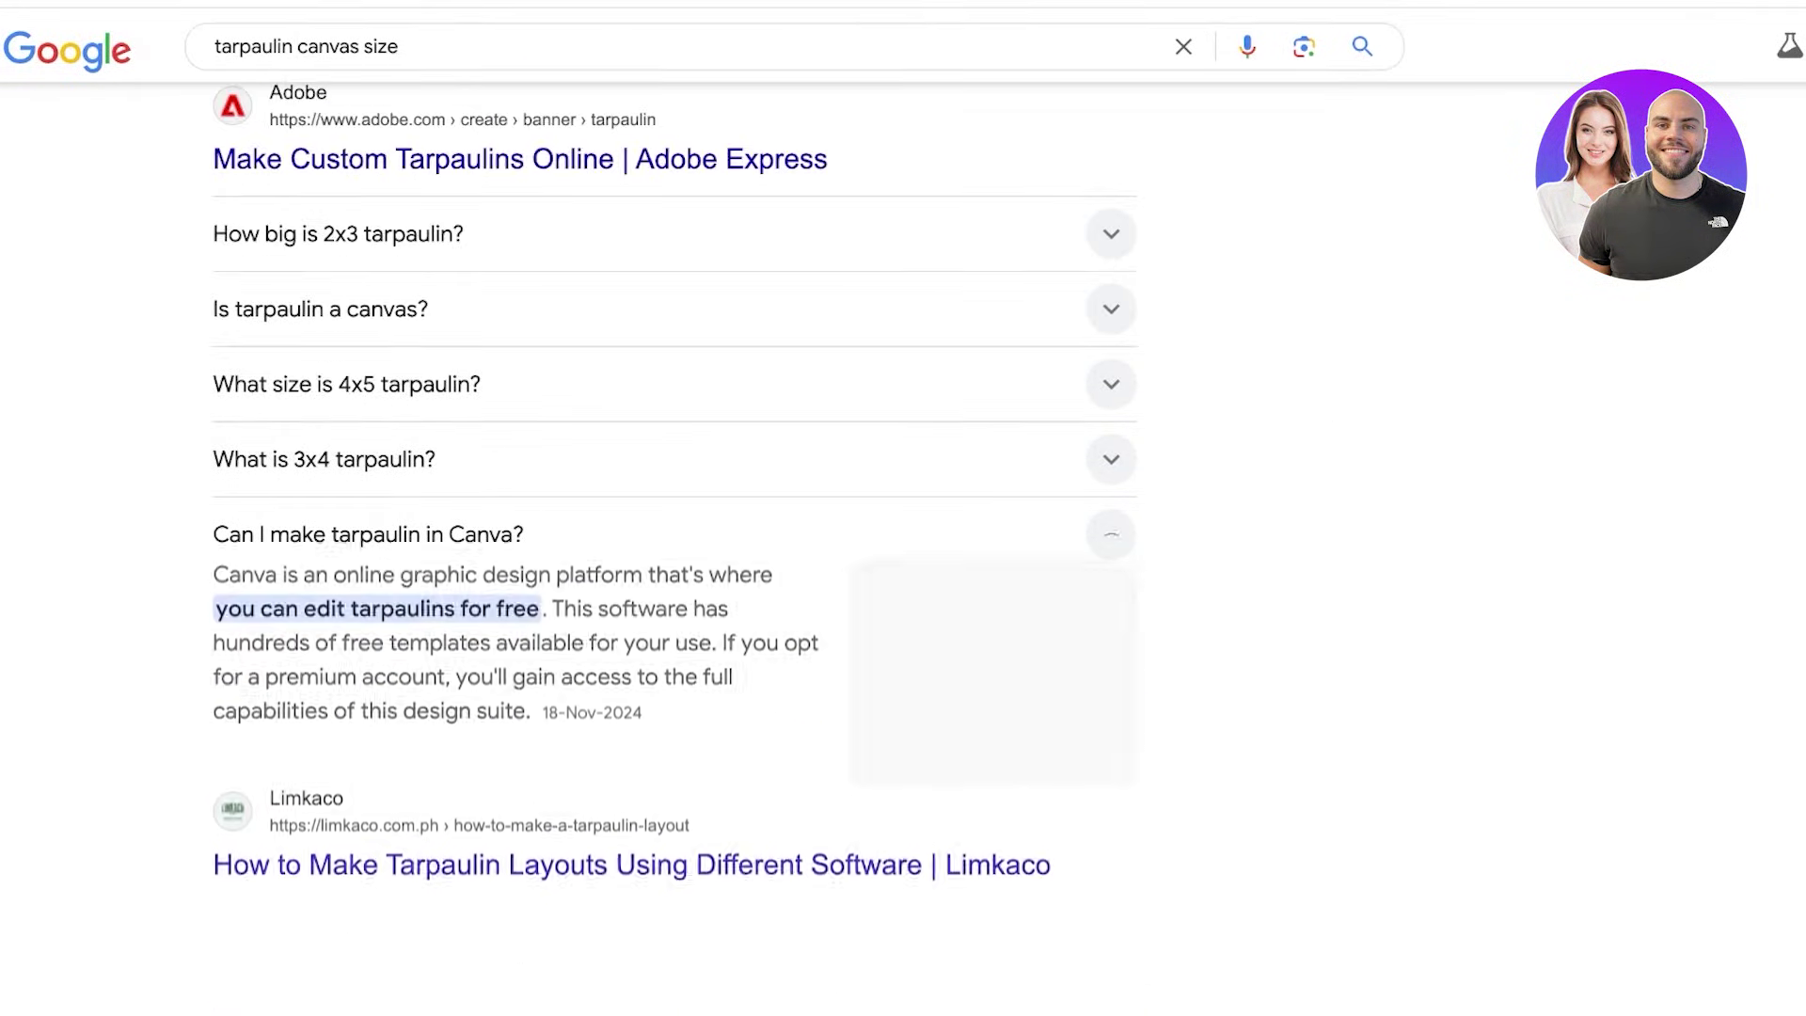
pyautogui.click(368, 534)
pyautogui.scroll(1, 675, 545)
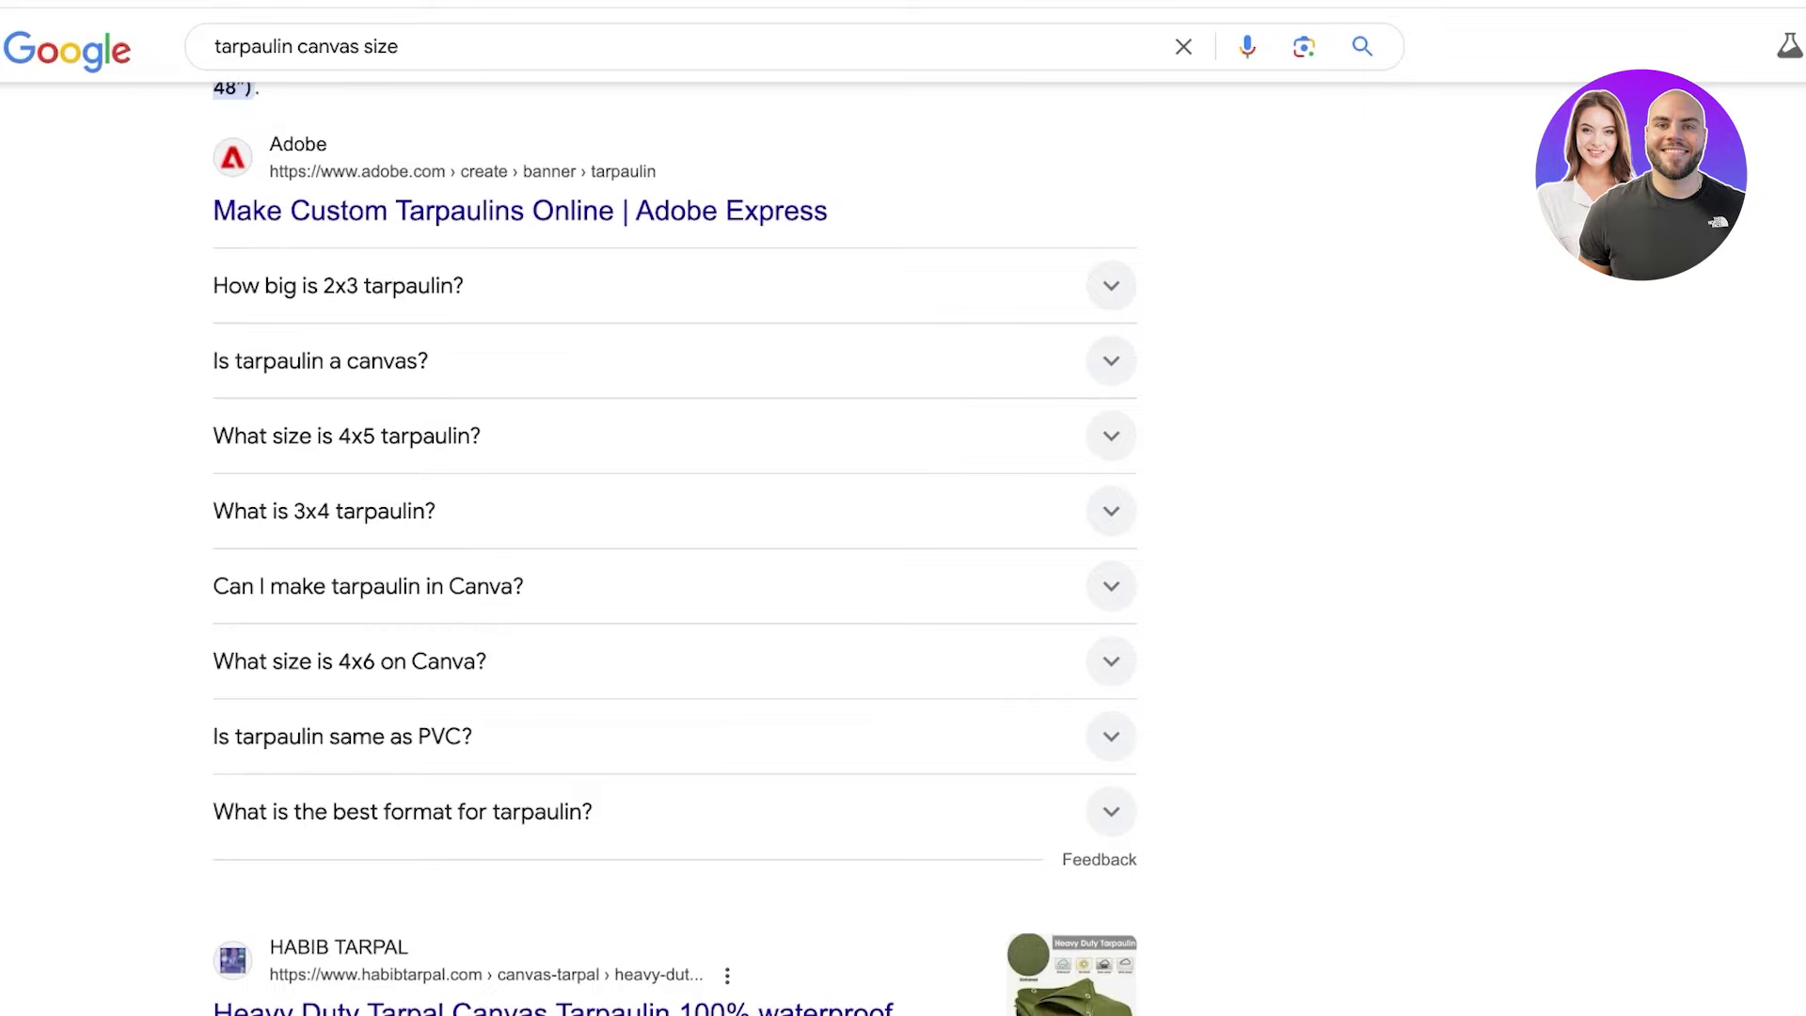
# View the image results for "tarpaulin canvas size" and return to the general results
pyautogui.scroll(10, 674, 545)
pyautogui.click(297, 71)
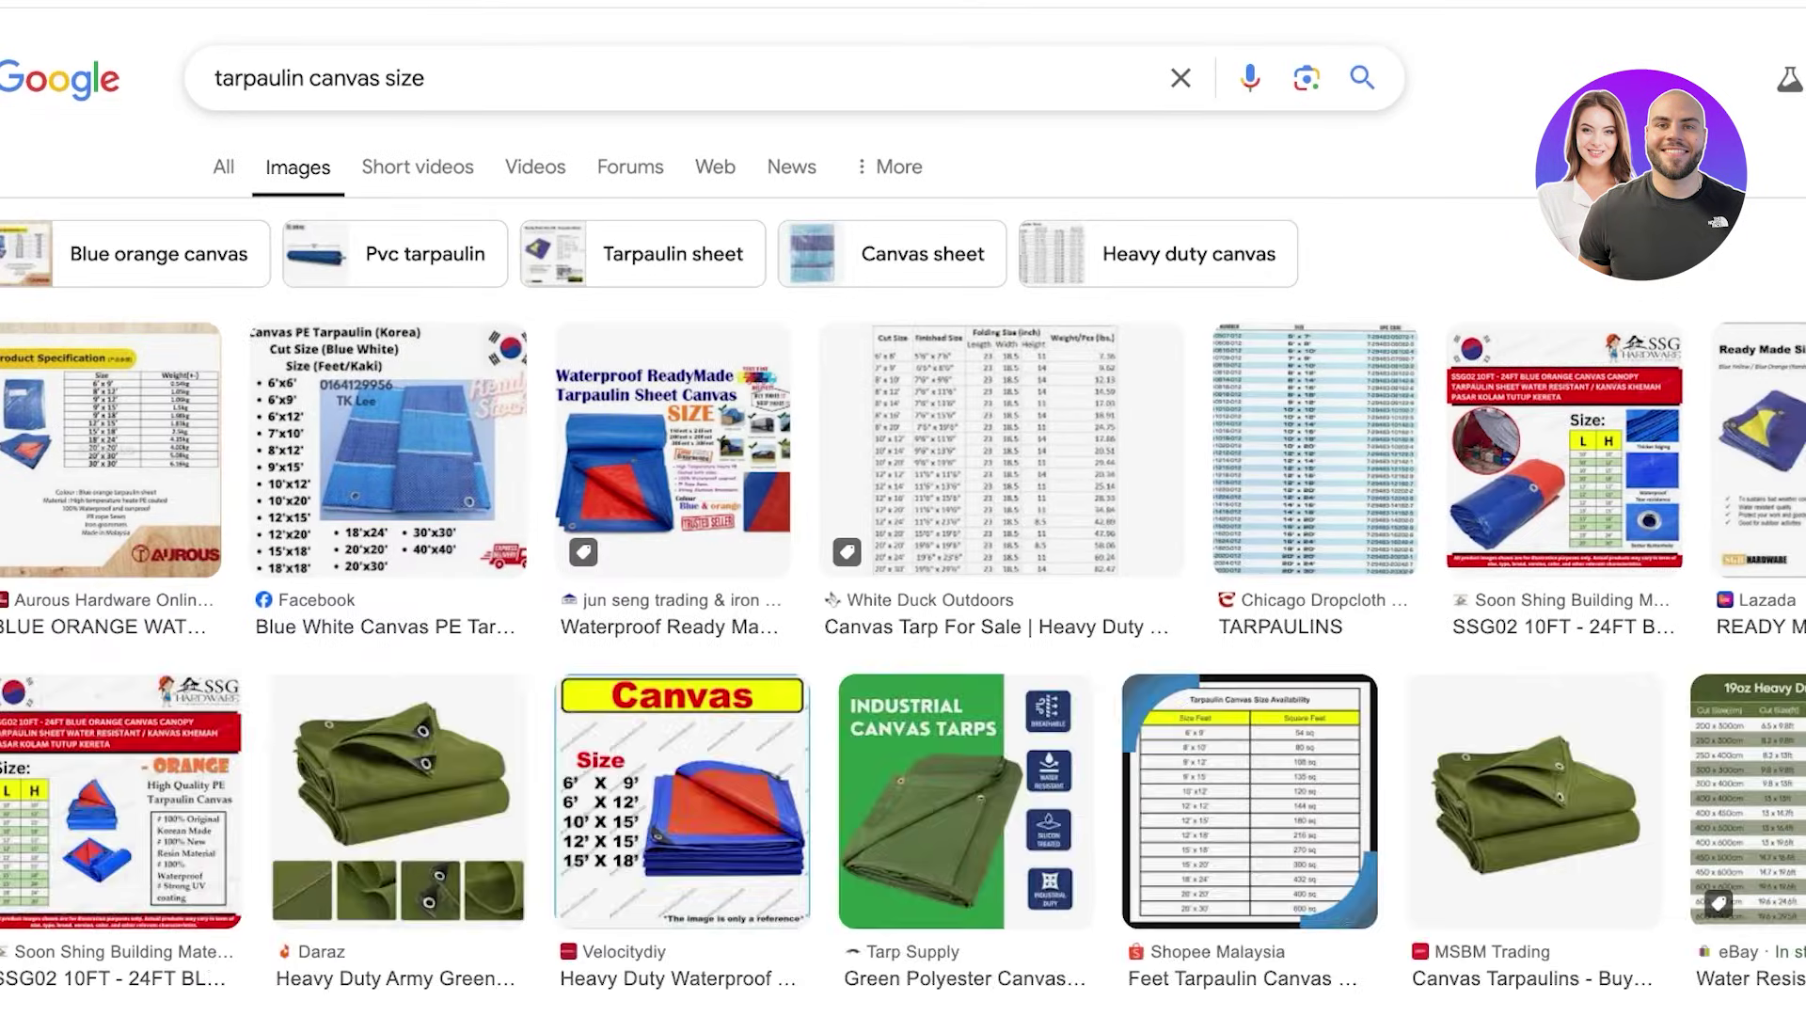
pyautogui.hotkey('alt', 'Left')
pyautogui.scroll(1, 675, 511)
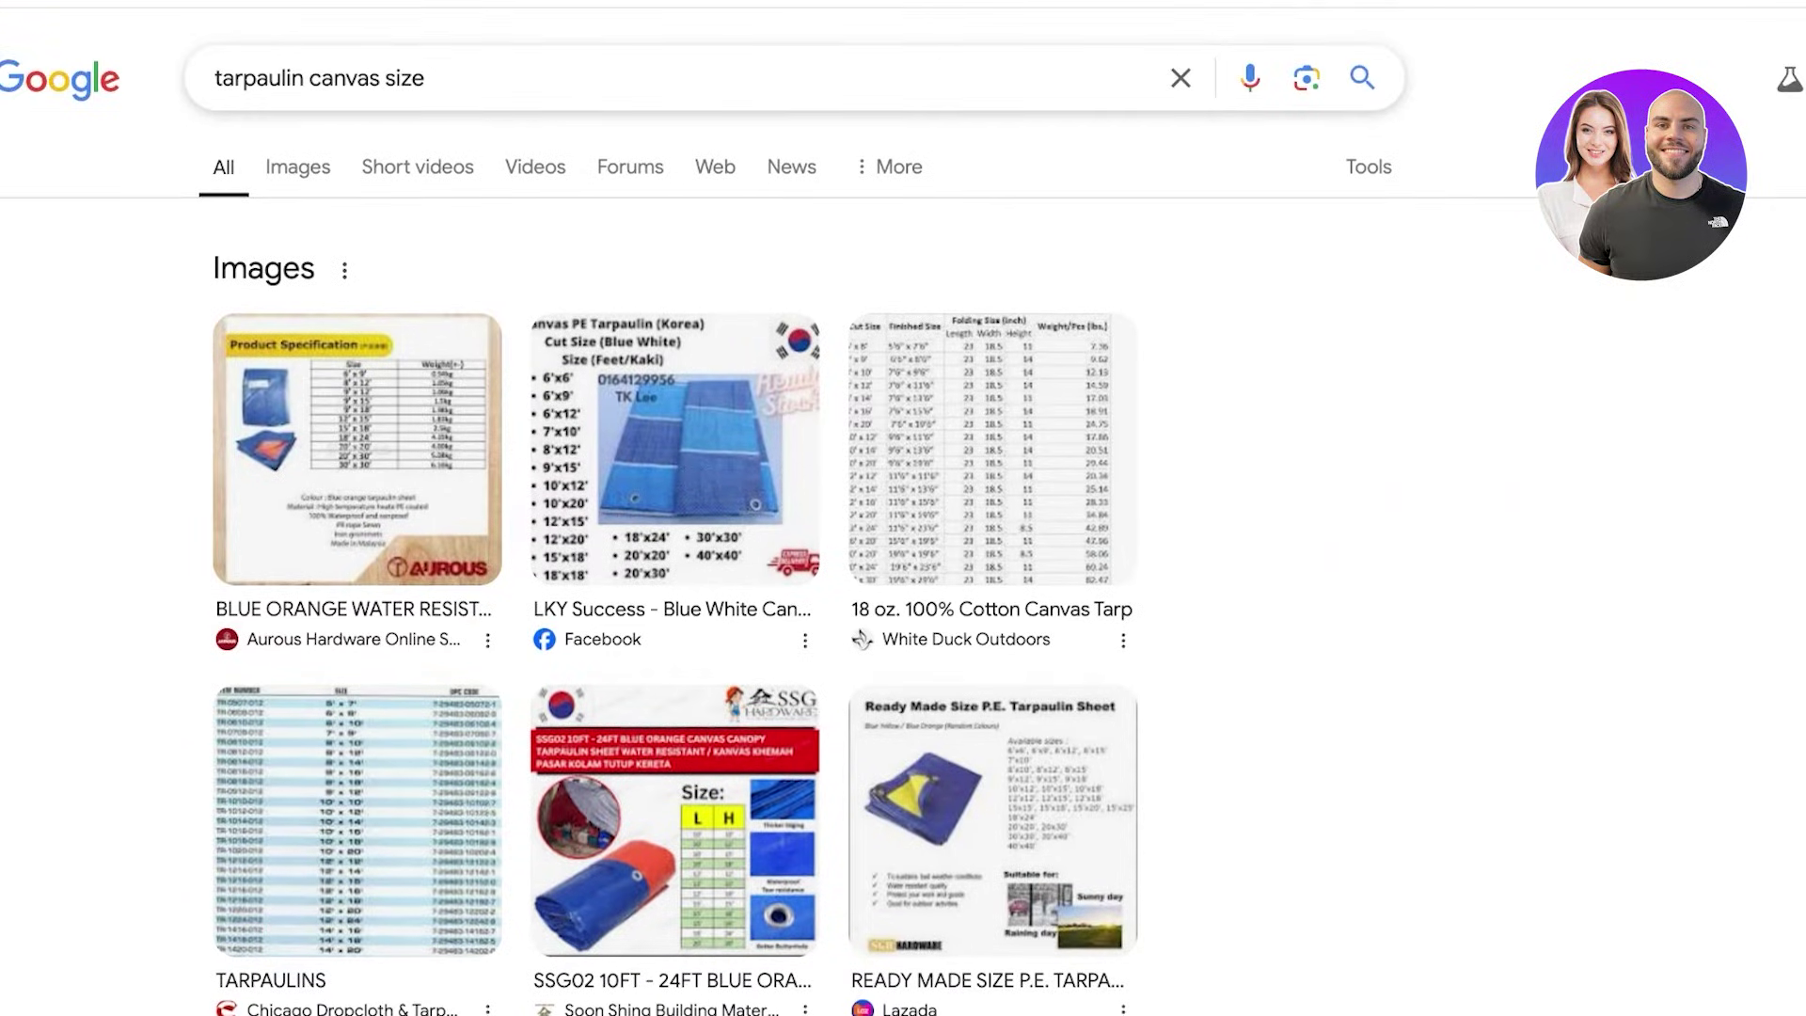
# Search for "tarpaulin sizes width and height" and read the answers on tarpaulin dimensions and the 2x3ft size in inches
pyautogui.click(377, 78)
pyautogui.click(382, 138)
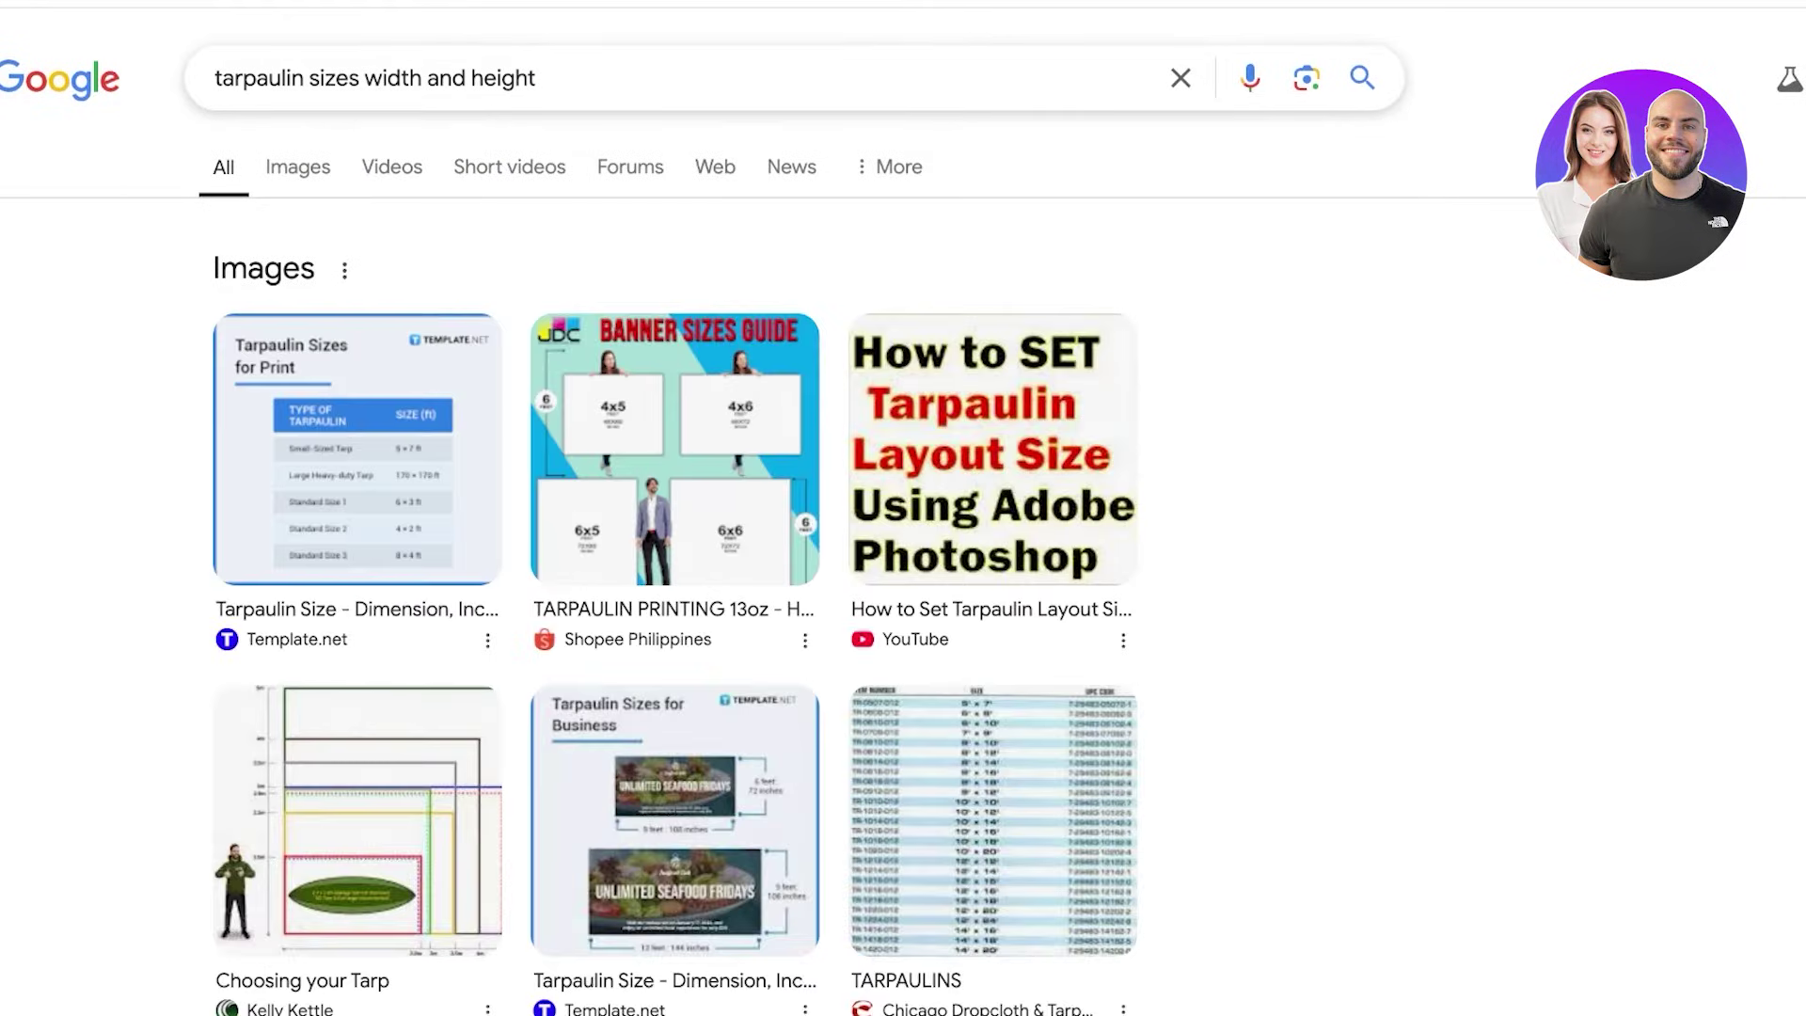
pyautogui.scroll(-10, 675, 508)
pyautogui.scroll(3, 674, 508)
pyautogui.click(424, 400)
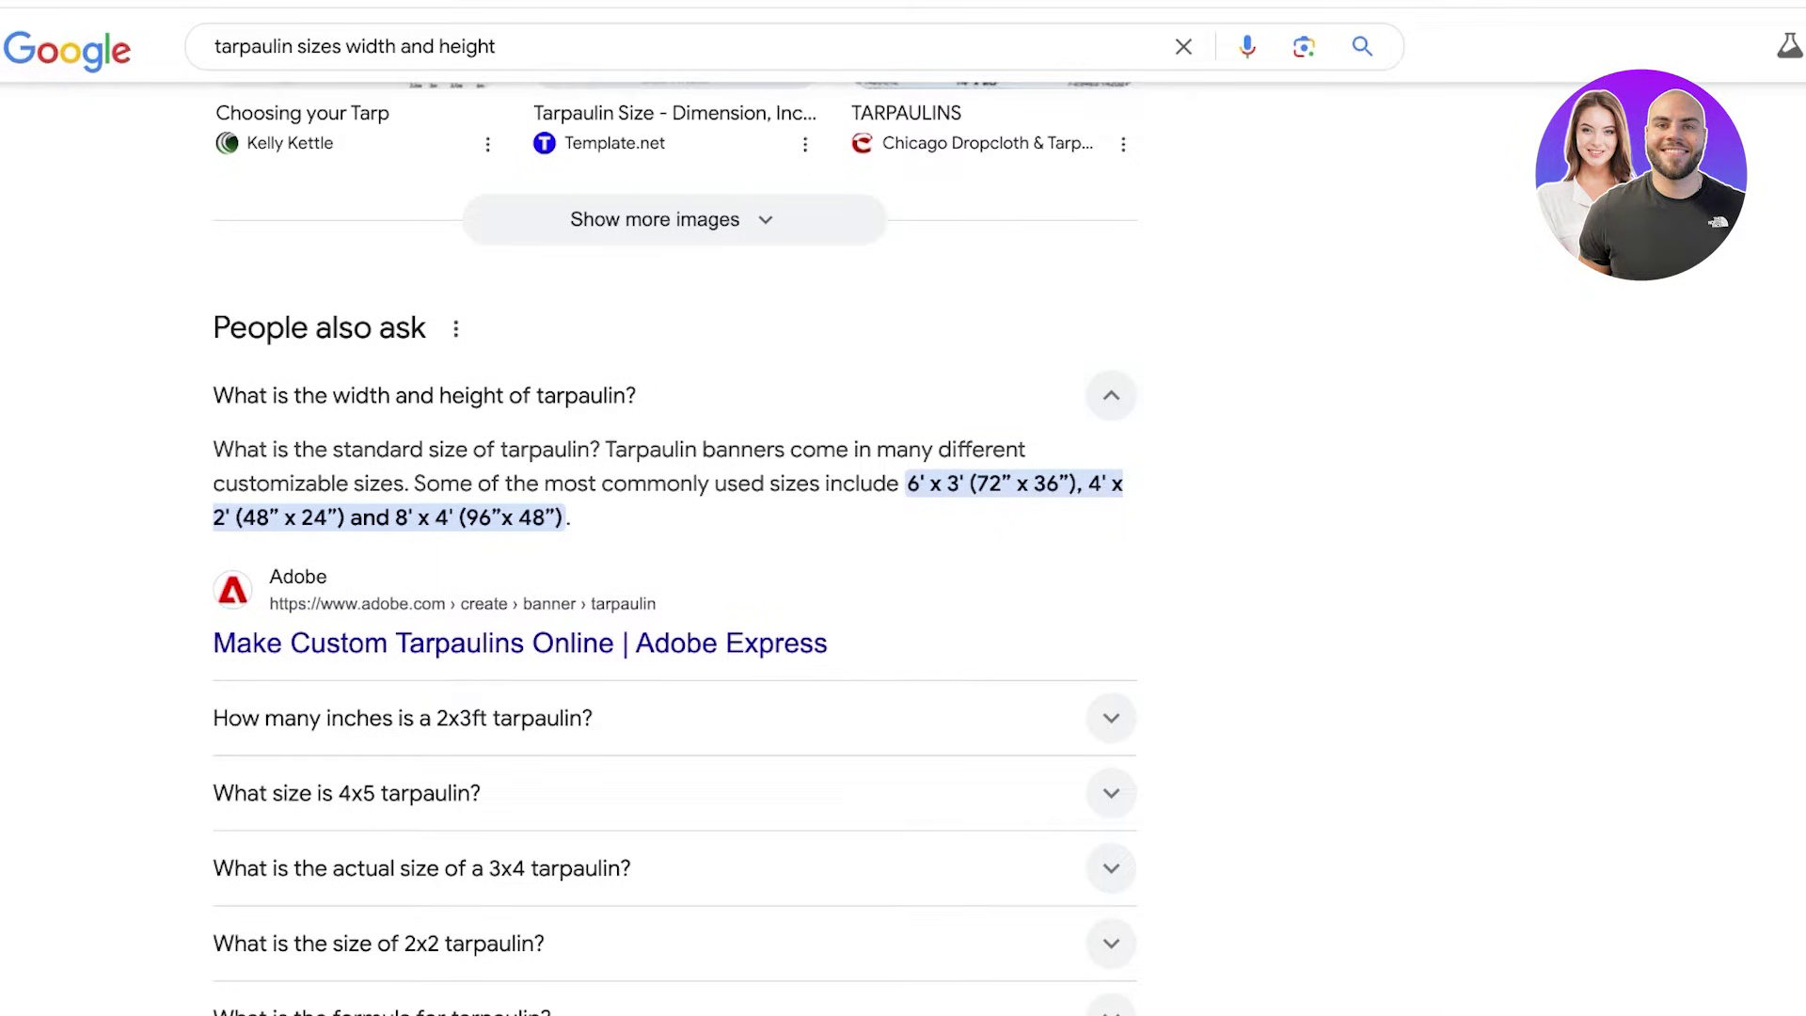
pyautogui.scroll(-2, 674, 549)
pyautogui.click(403, 493)
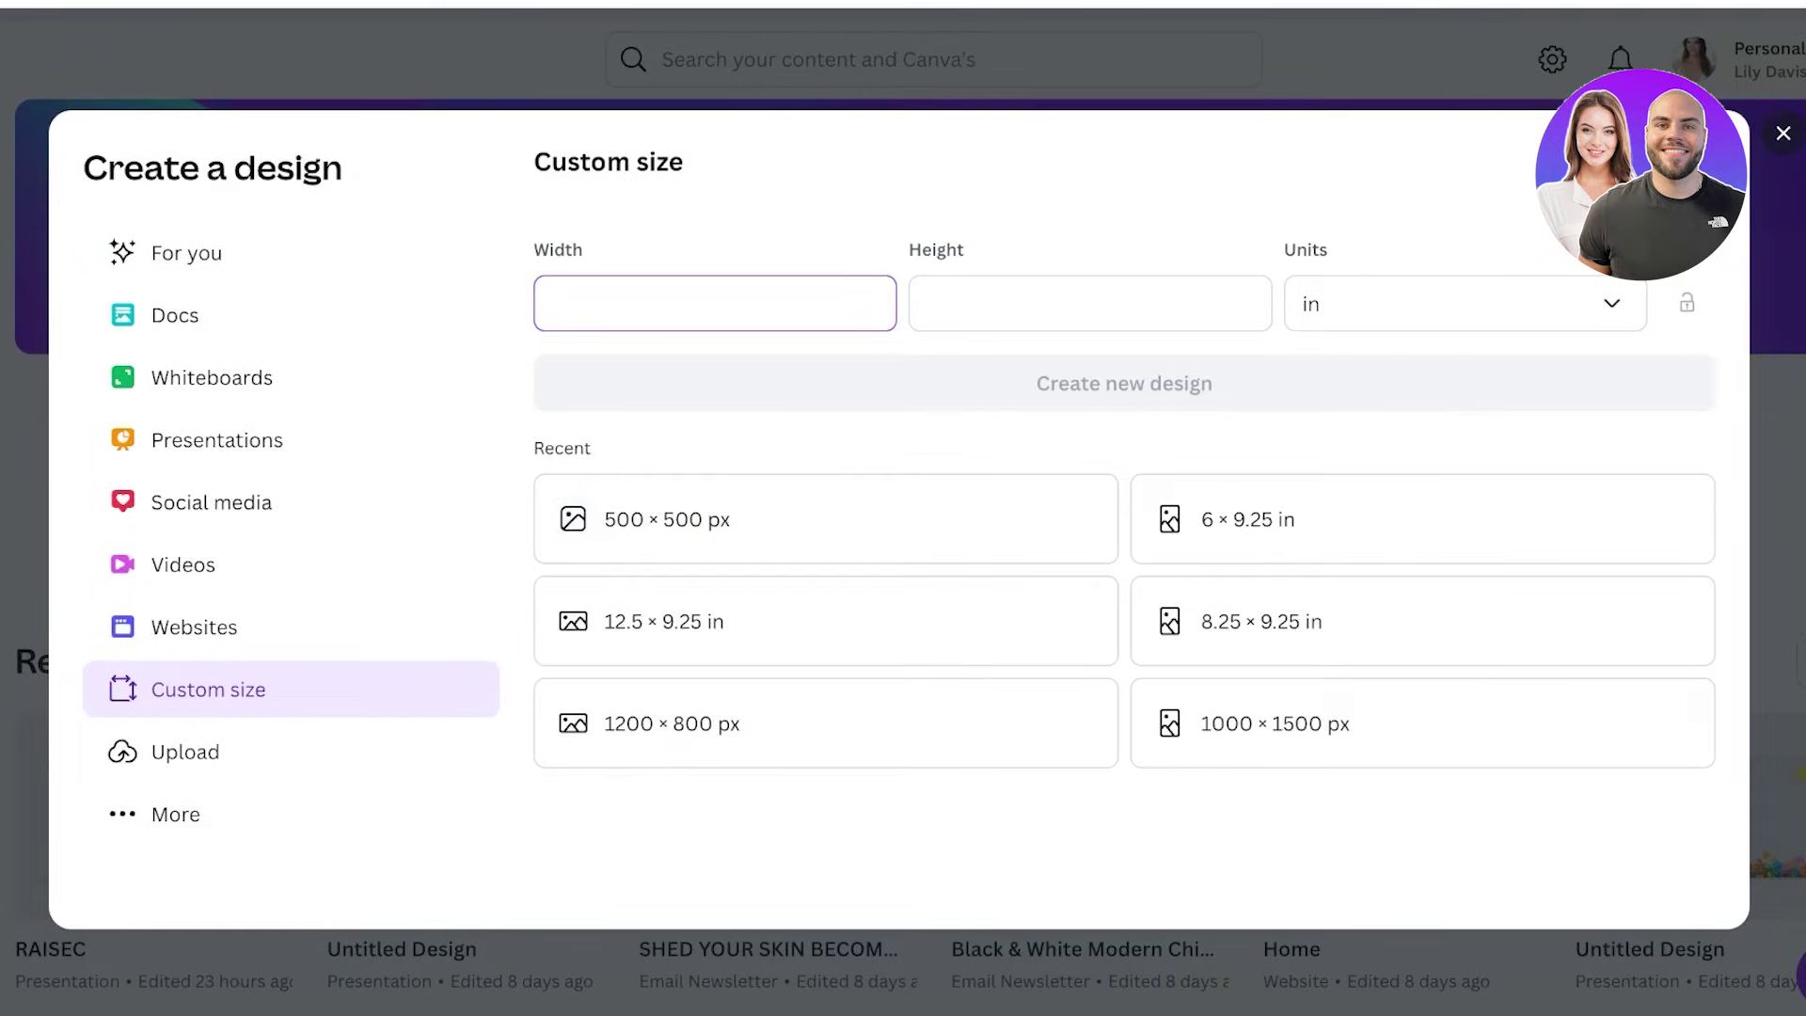
# Back in Canva, create the custom-size design with a width of 36 in and a height of 24 in
pyautogui.write('36')
pyautogui.click(929, 303)
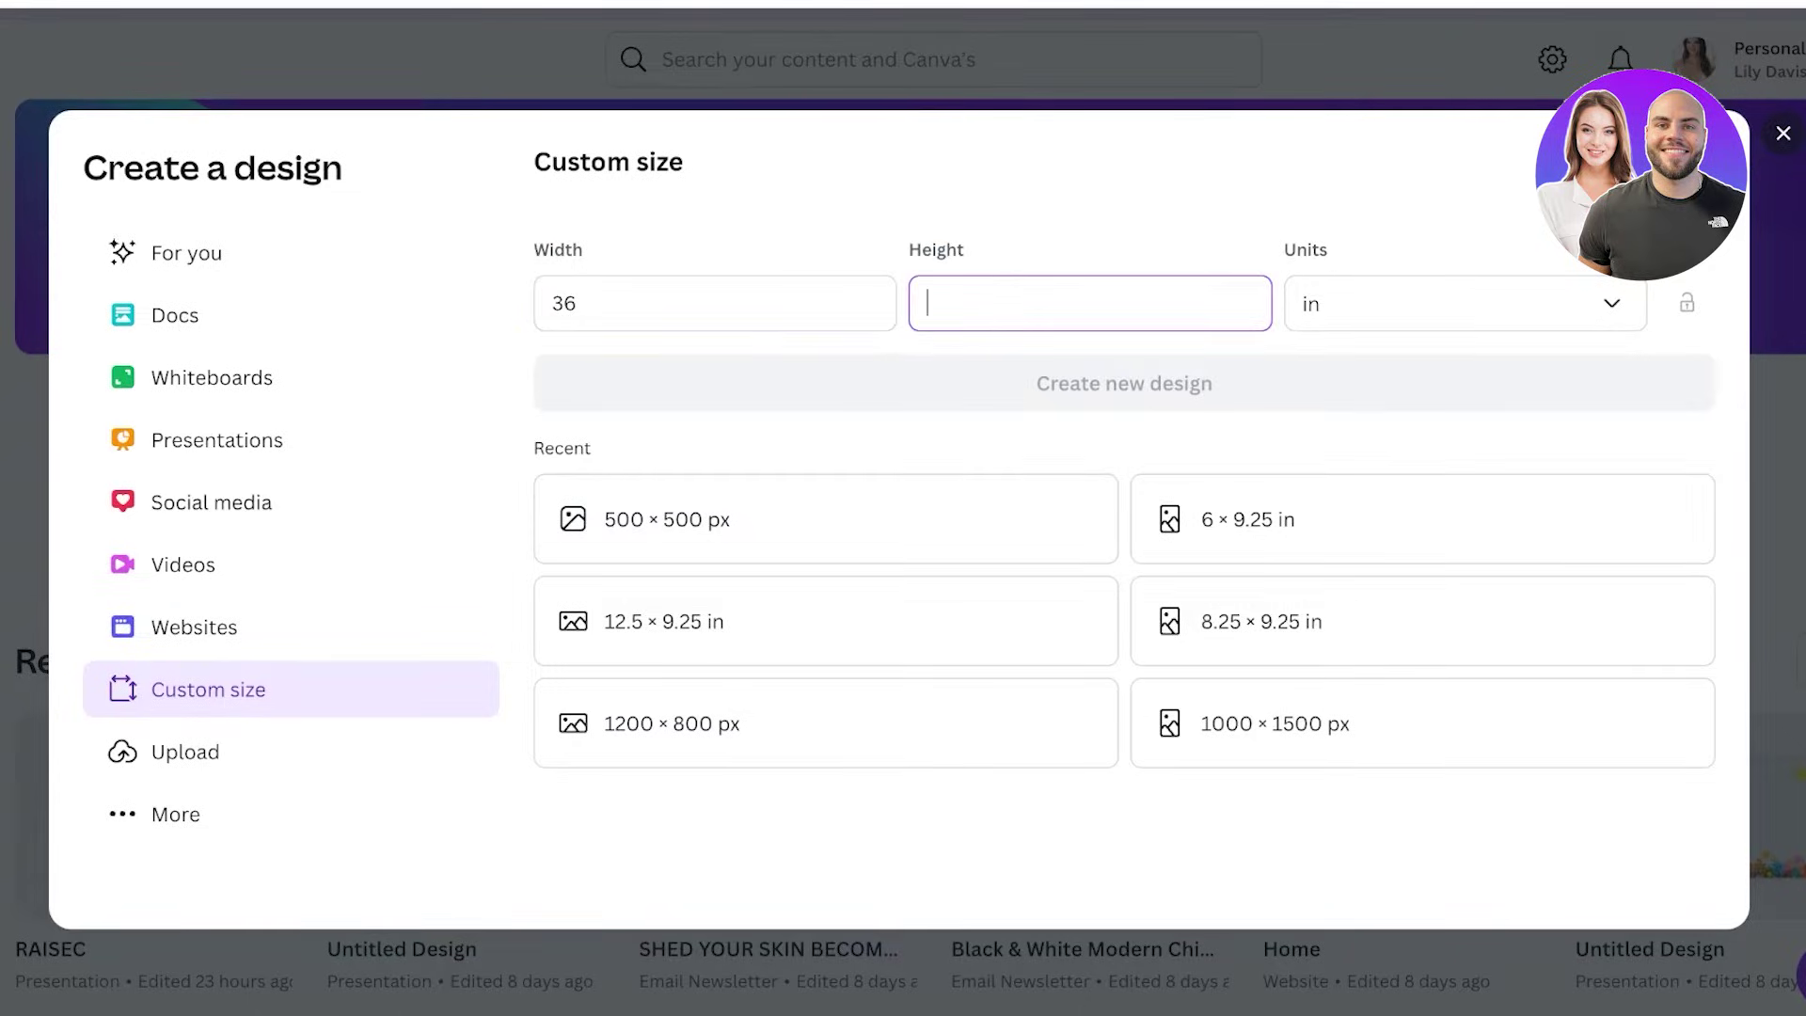
pyautogui.write('24')
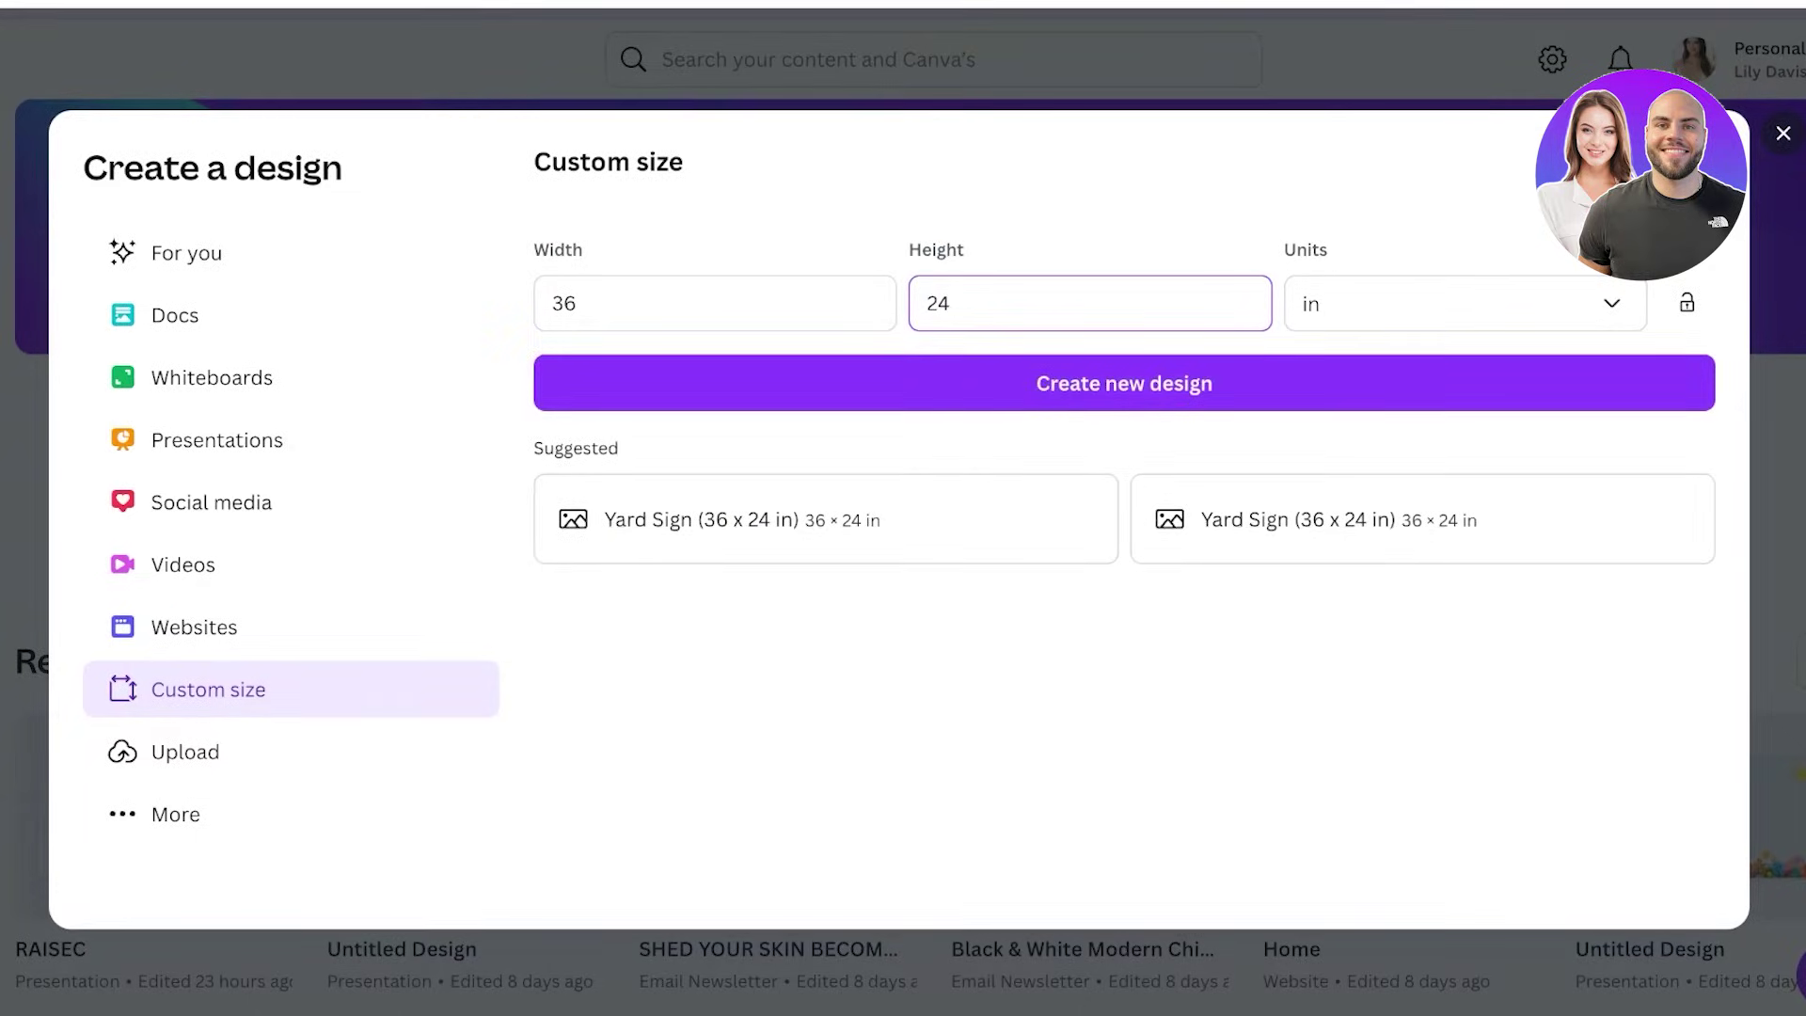
pyautogui.press('Return')
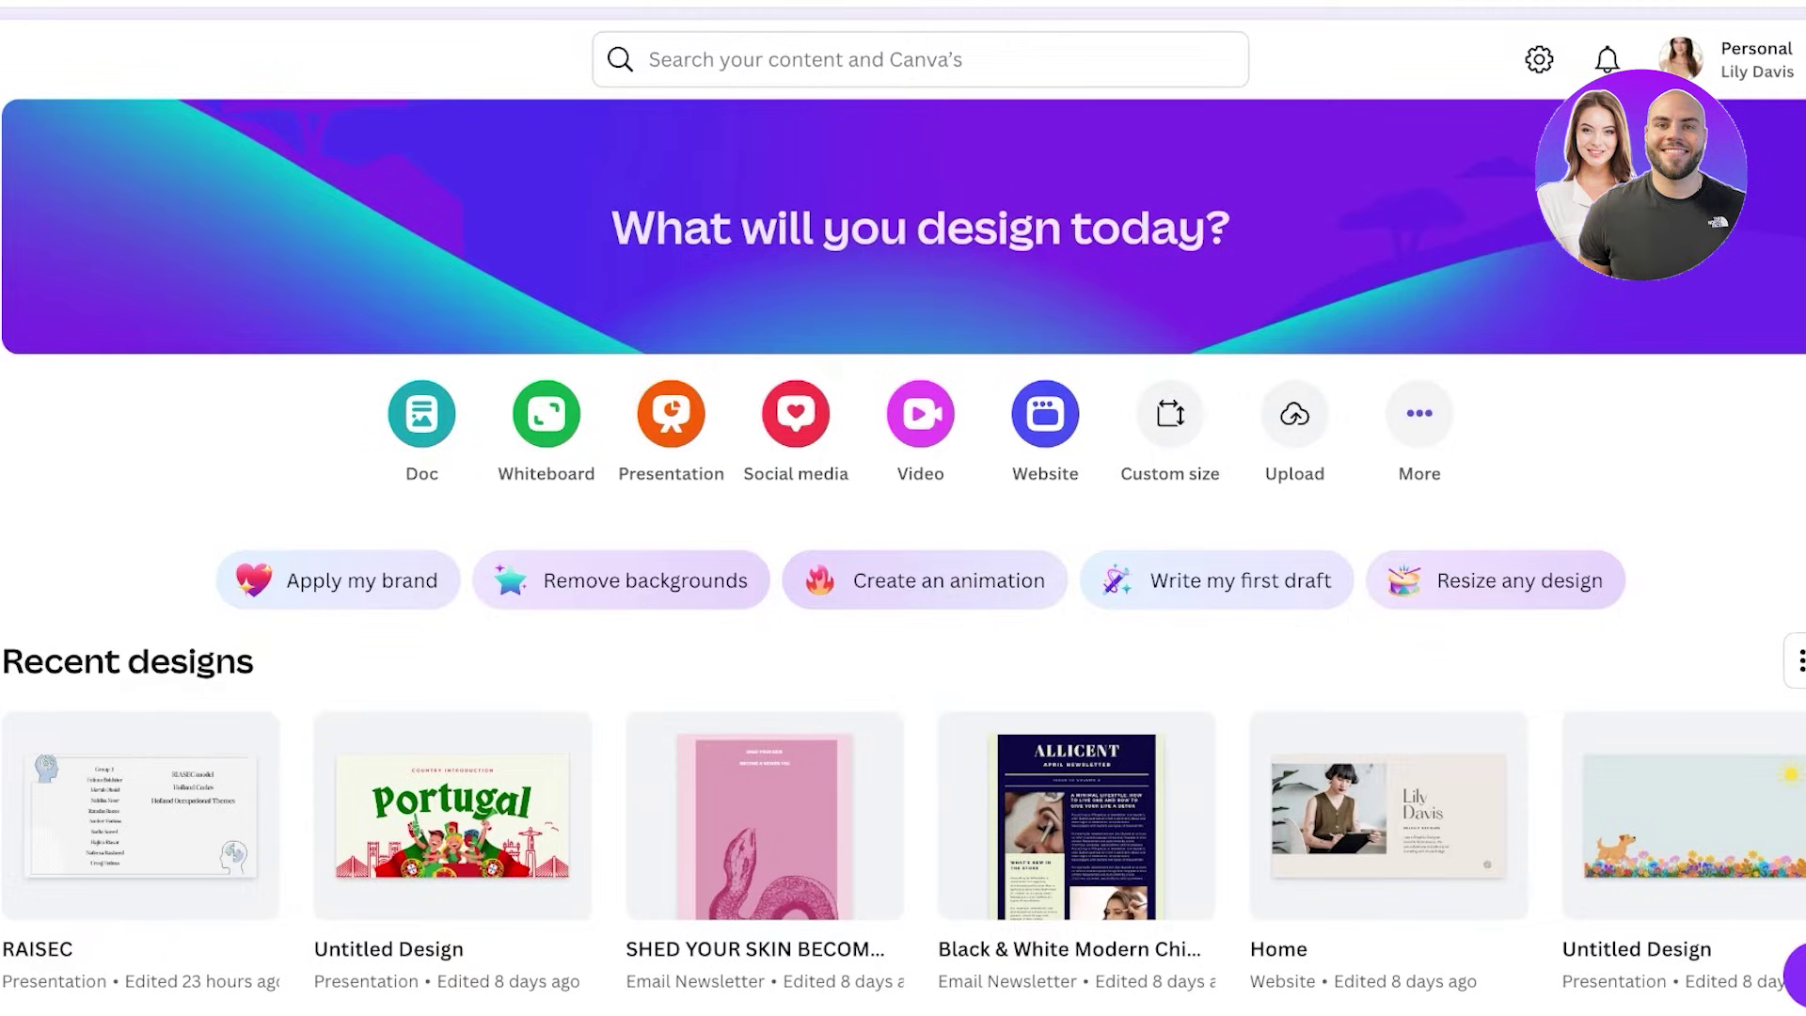
# Search Canva's home page for "tarpaulin" and browse the matching templates
pyautogui.click(809, 60)
pyautogui.write('tarpaulin')
pyautogui.press('Return')
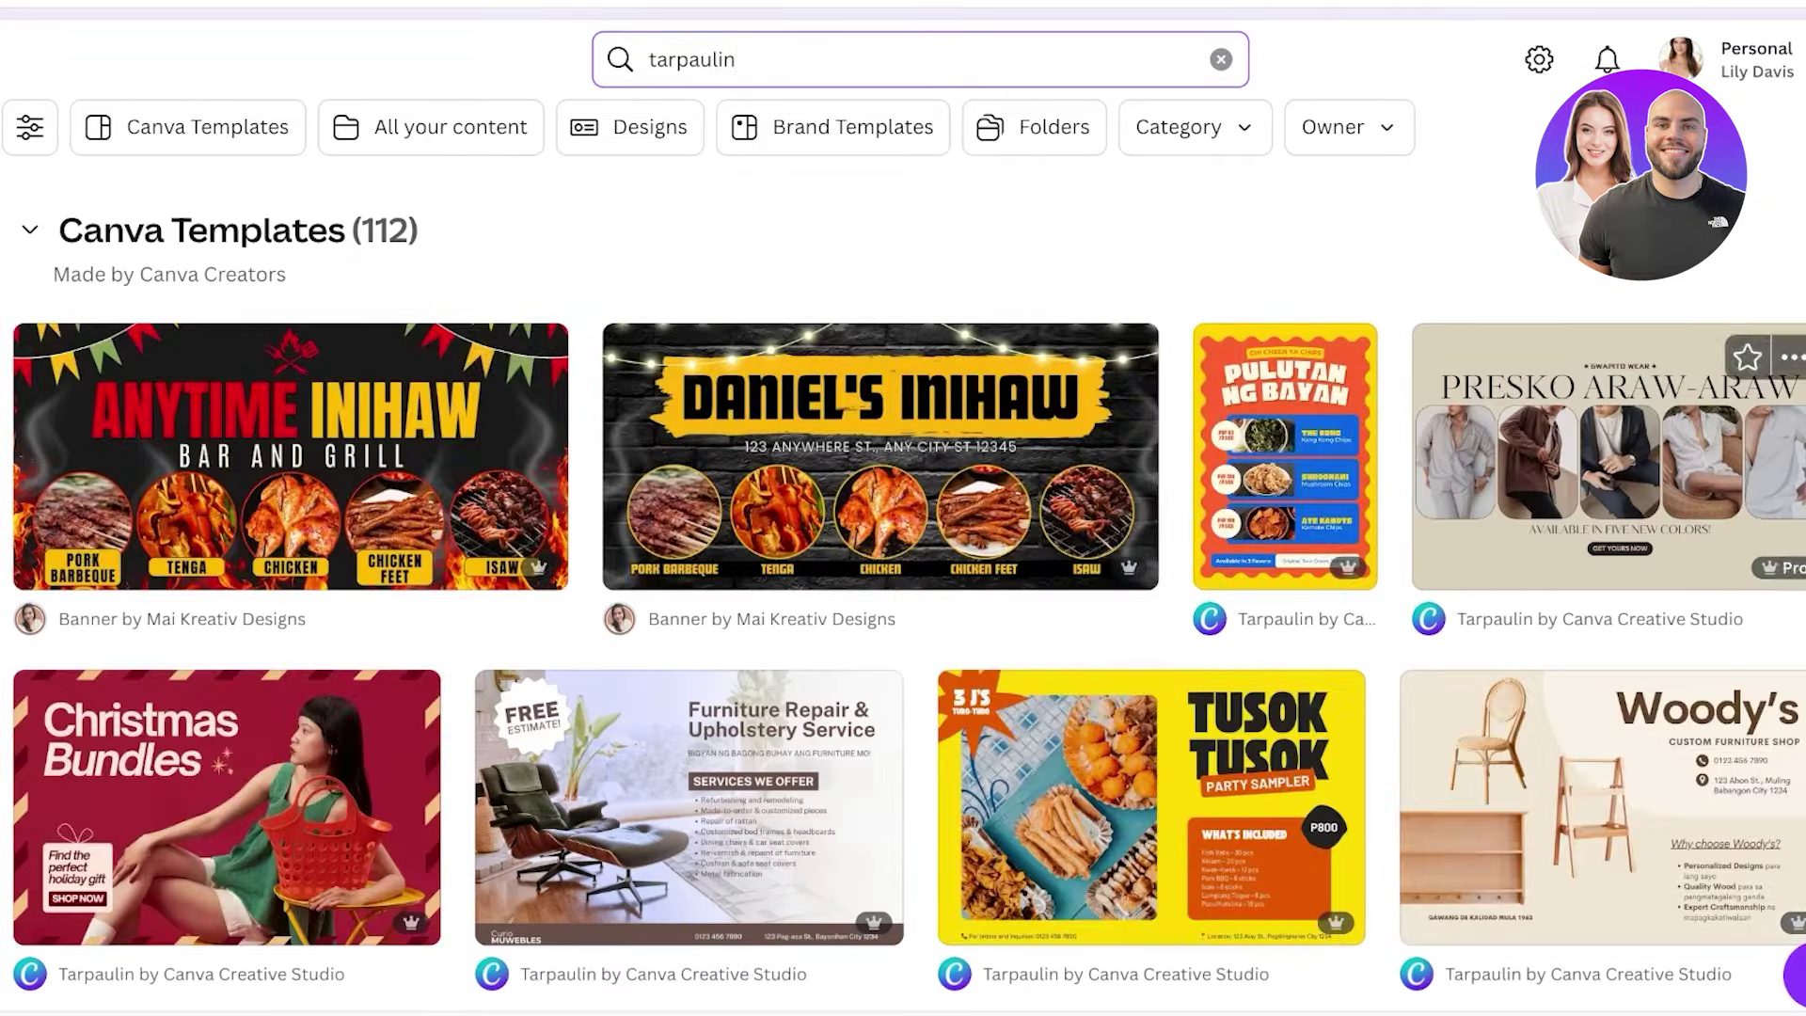
pyautogui.scroll(-10, 903, 555)
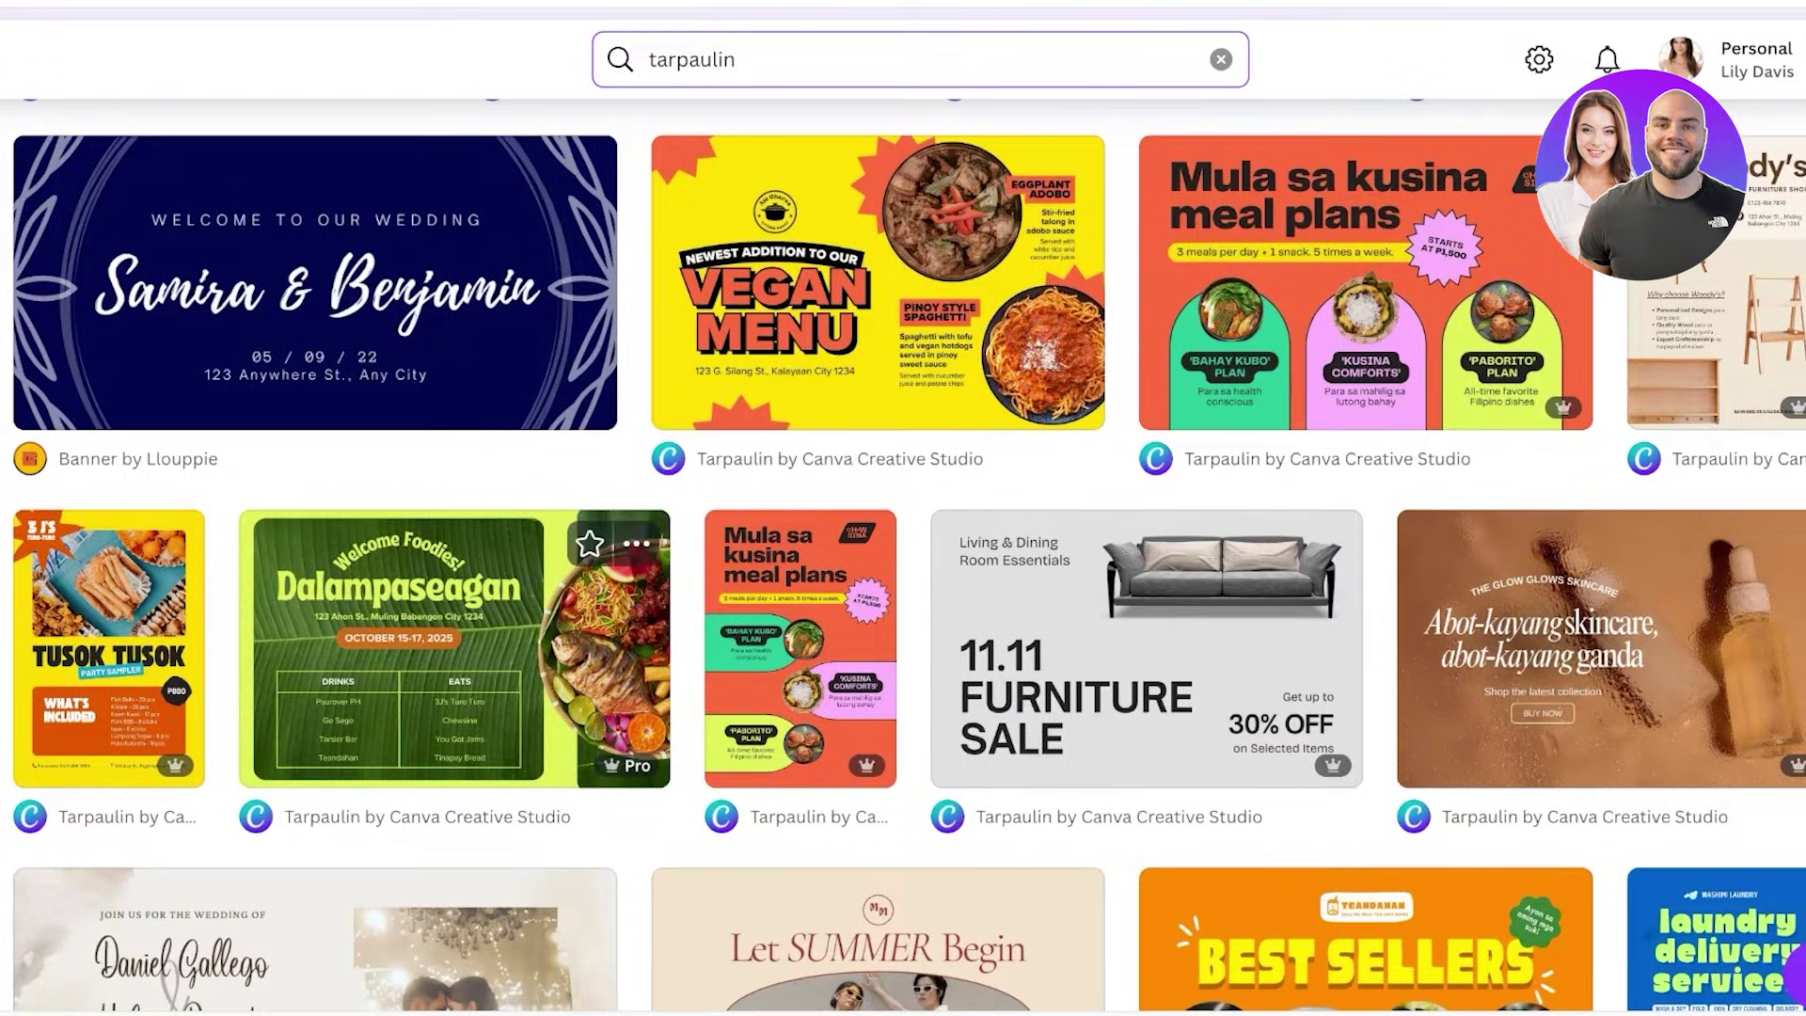
# Look through the further tarpaulin templates in the search results and return to the start of the list
pyautogui.scroll(-10, 903, 555)
pyautogui.scroll(-5, 903, 555)
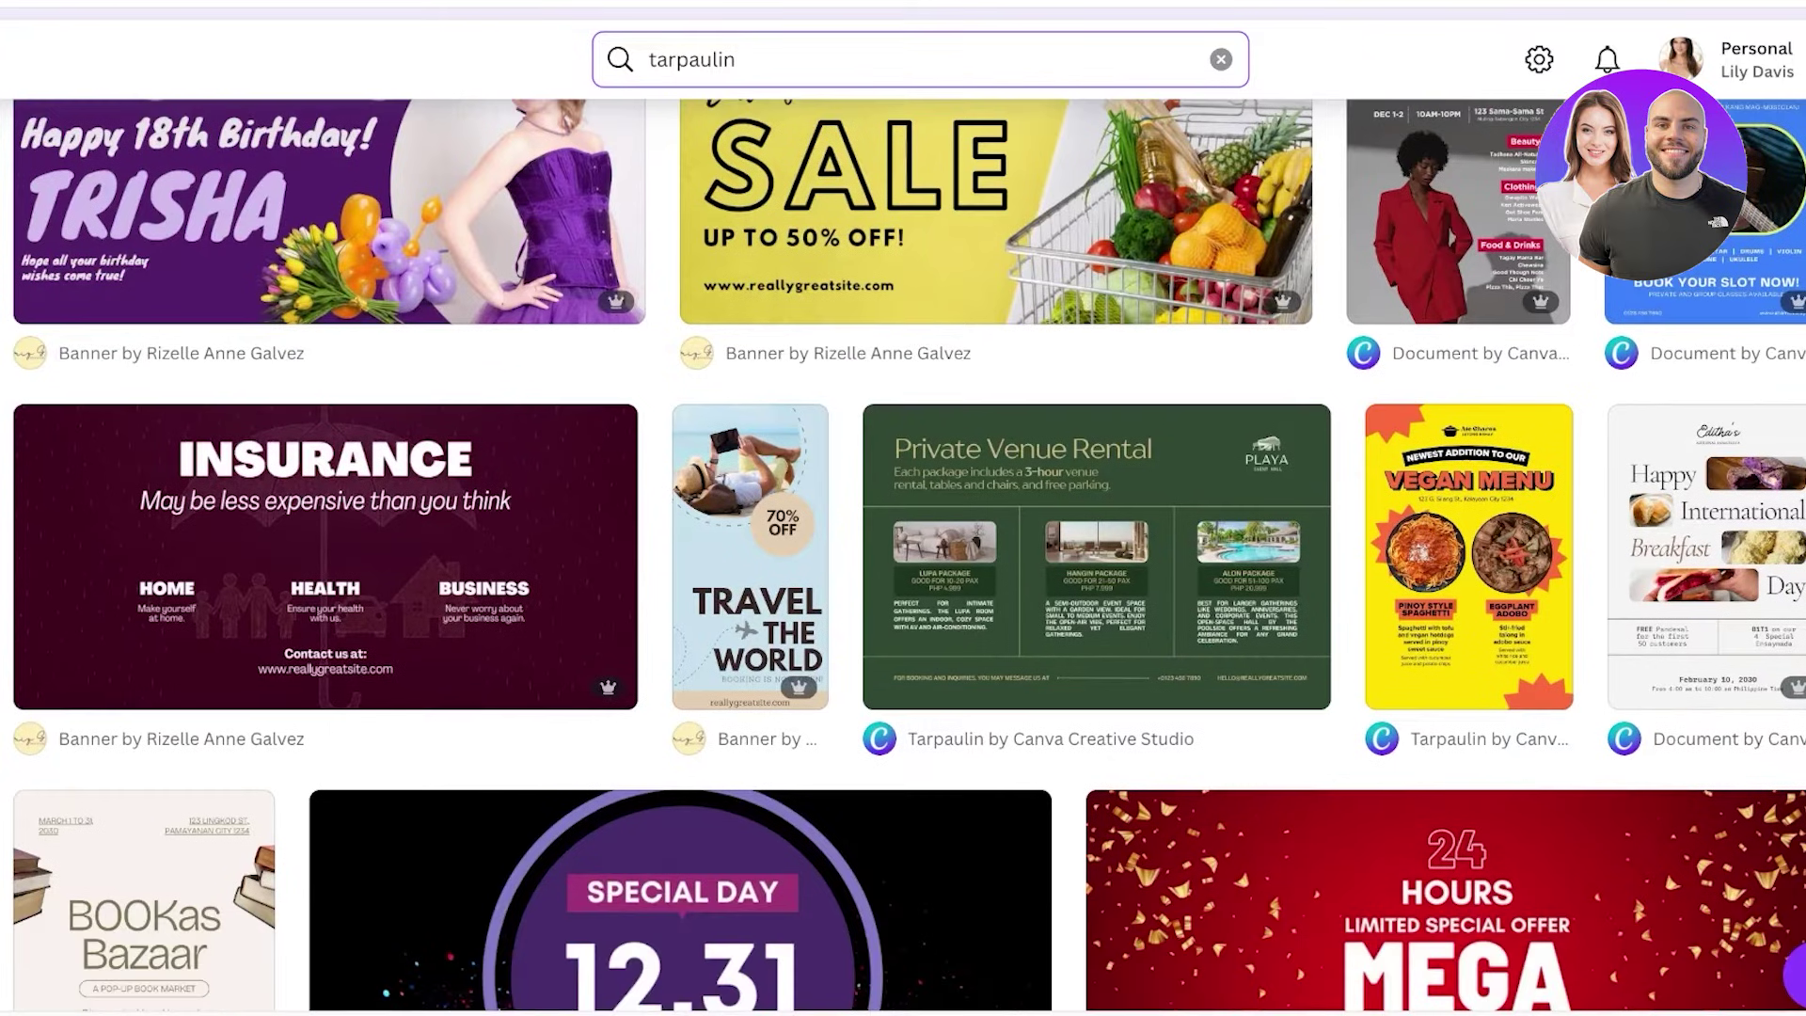
pyautogui.scroll(20, 902, 555)
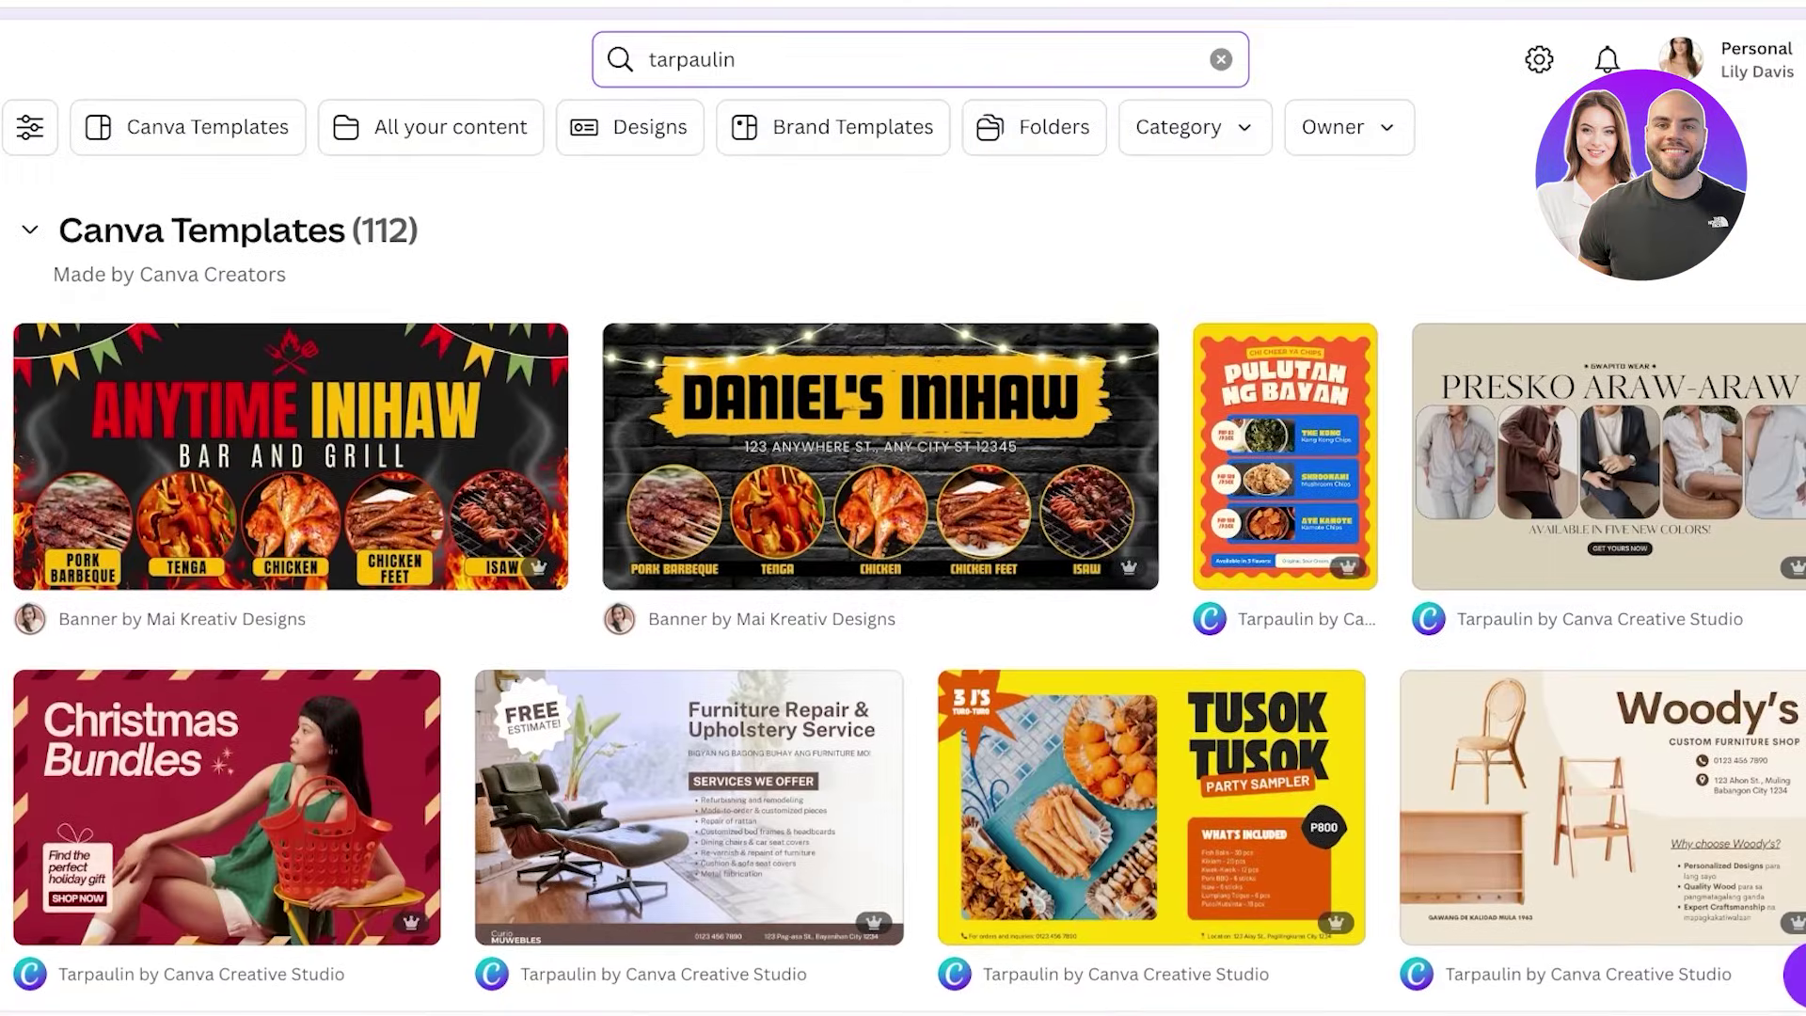
pyautogui.doubleClick(716, 59)
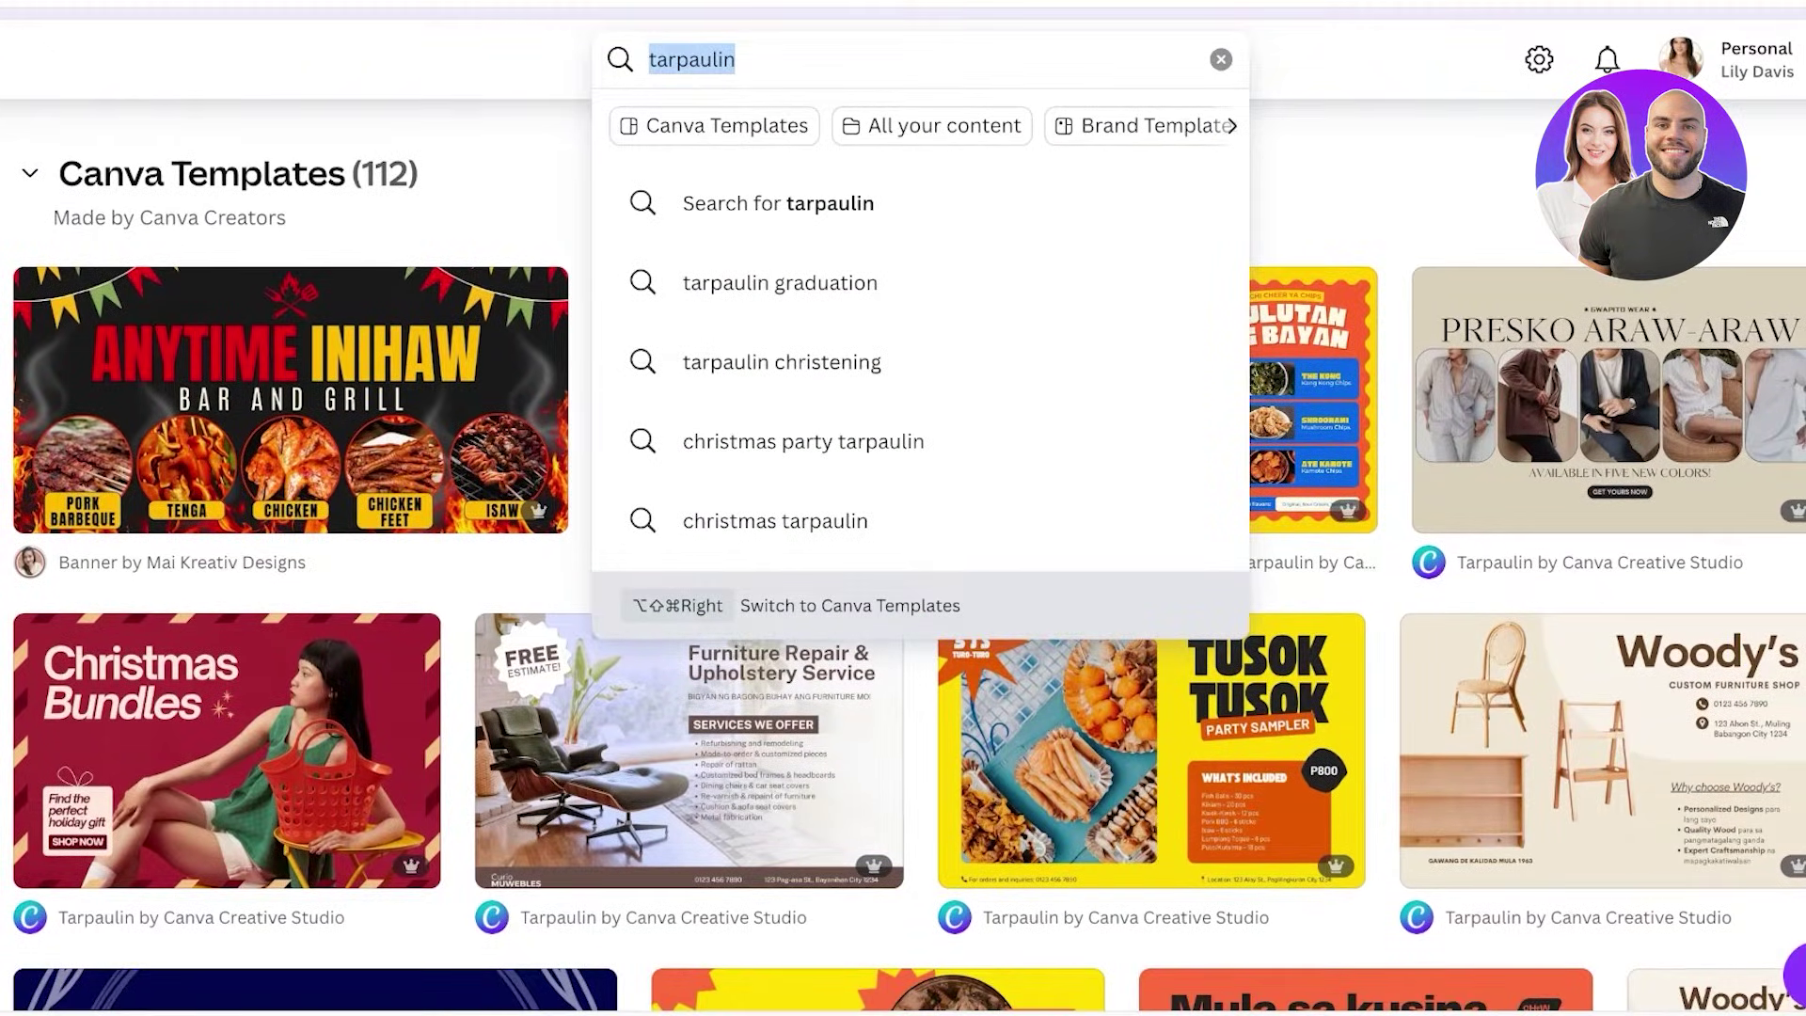
# Preview the "Anytime Inihaw Bar and Grill" banner template, check its dimensions and close the preview
pyautogui.click(290, 400)
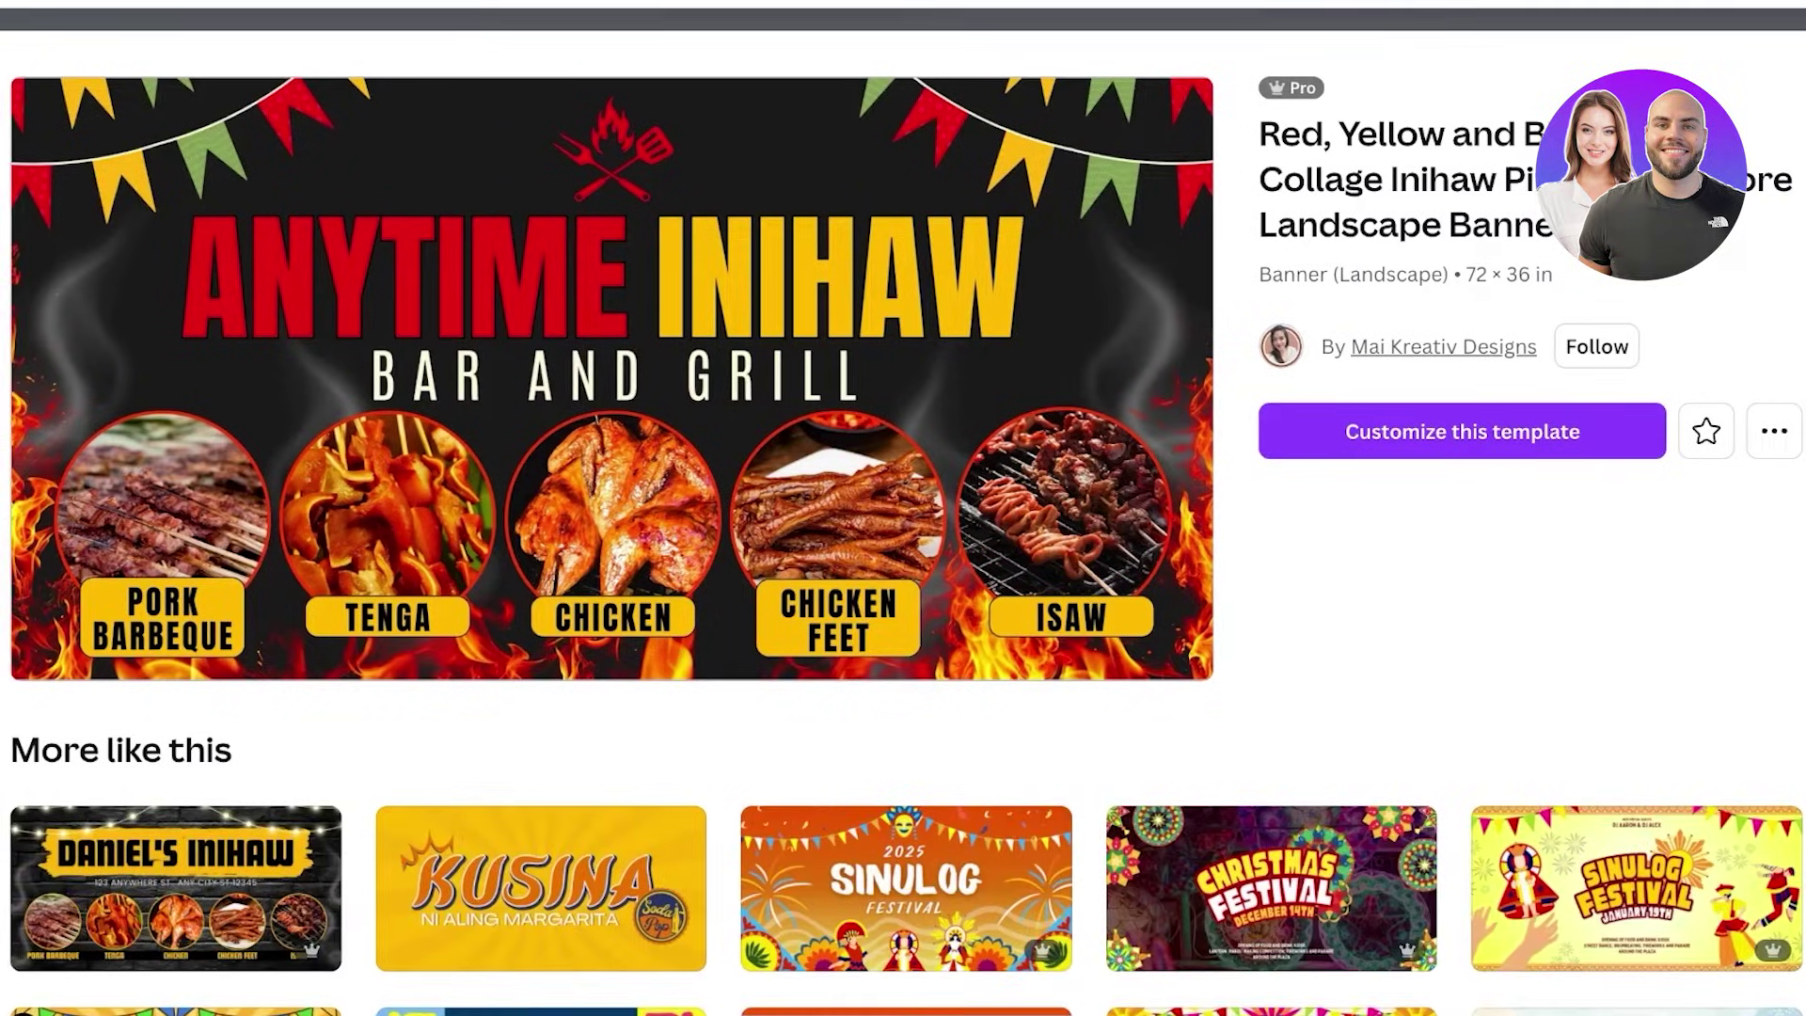
pyautogui.scroll(-8, 903, 508)
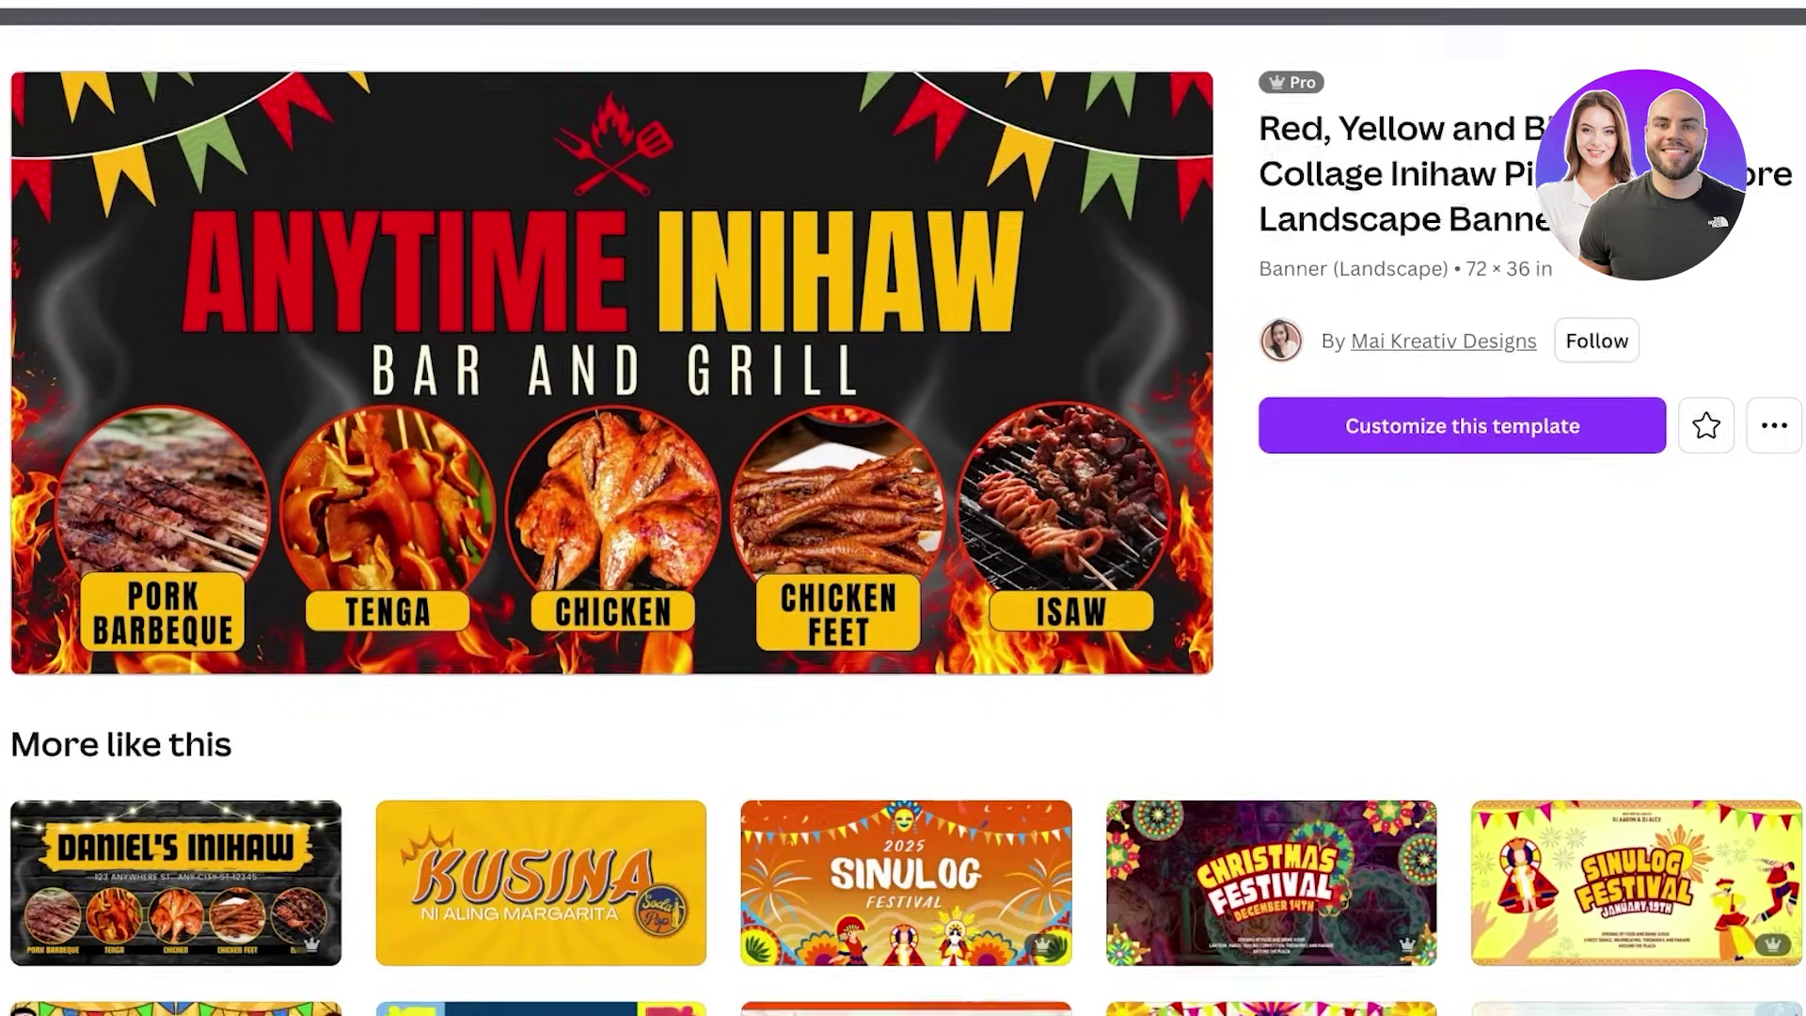
pyautogui.scroll(8, 903, 508)
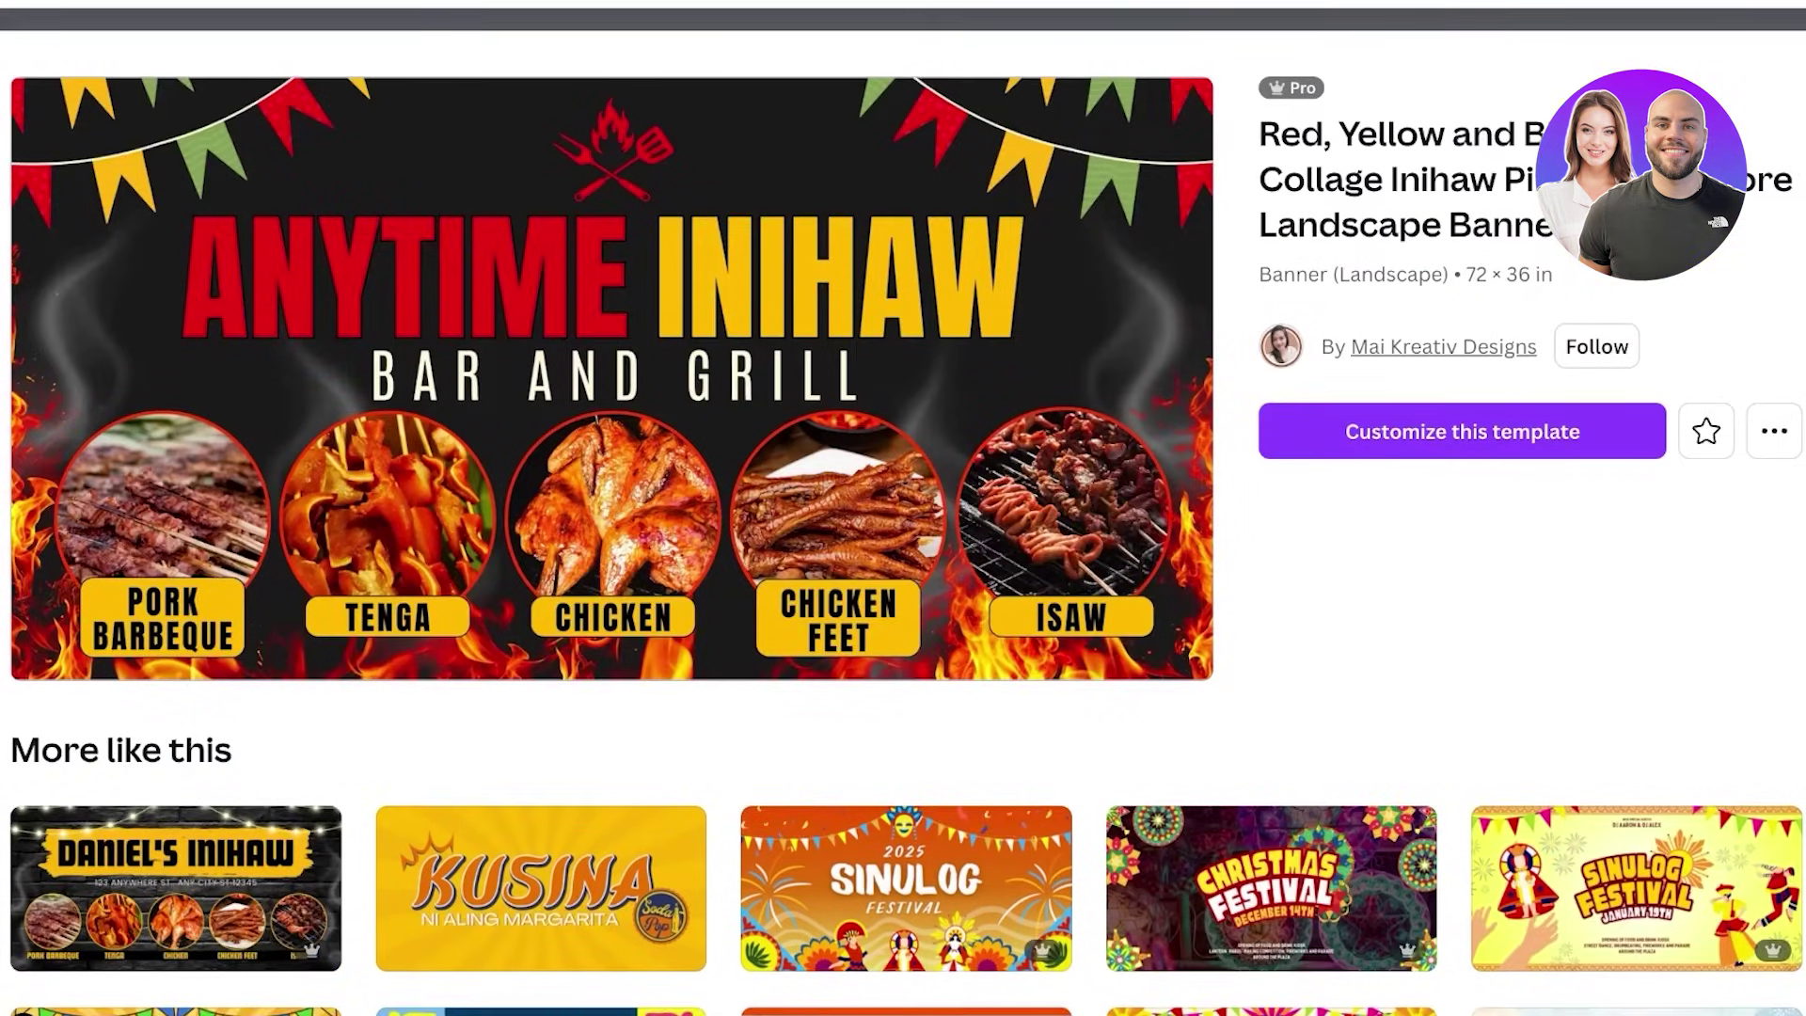
pyautogui.press('Escape')
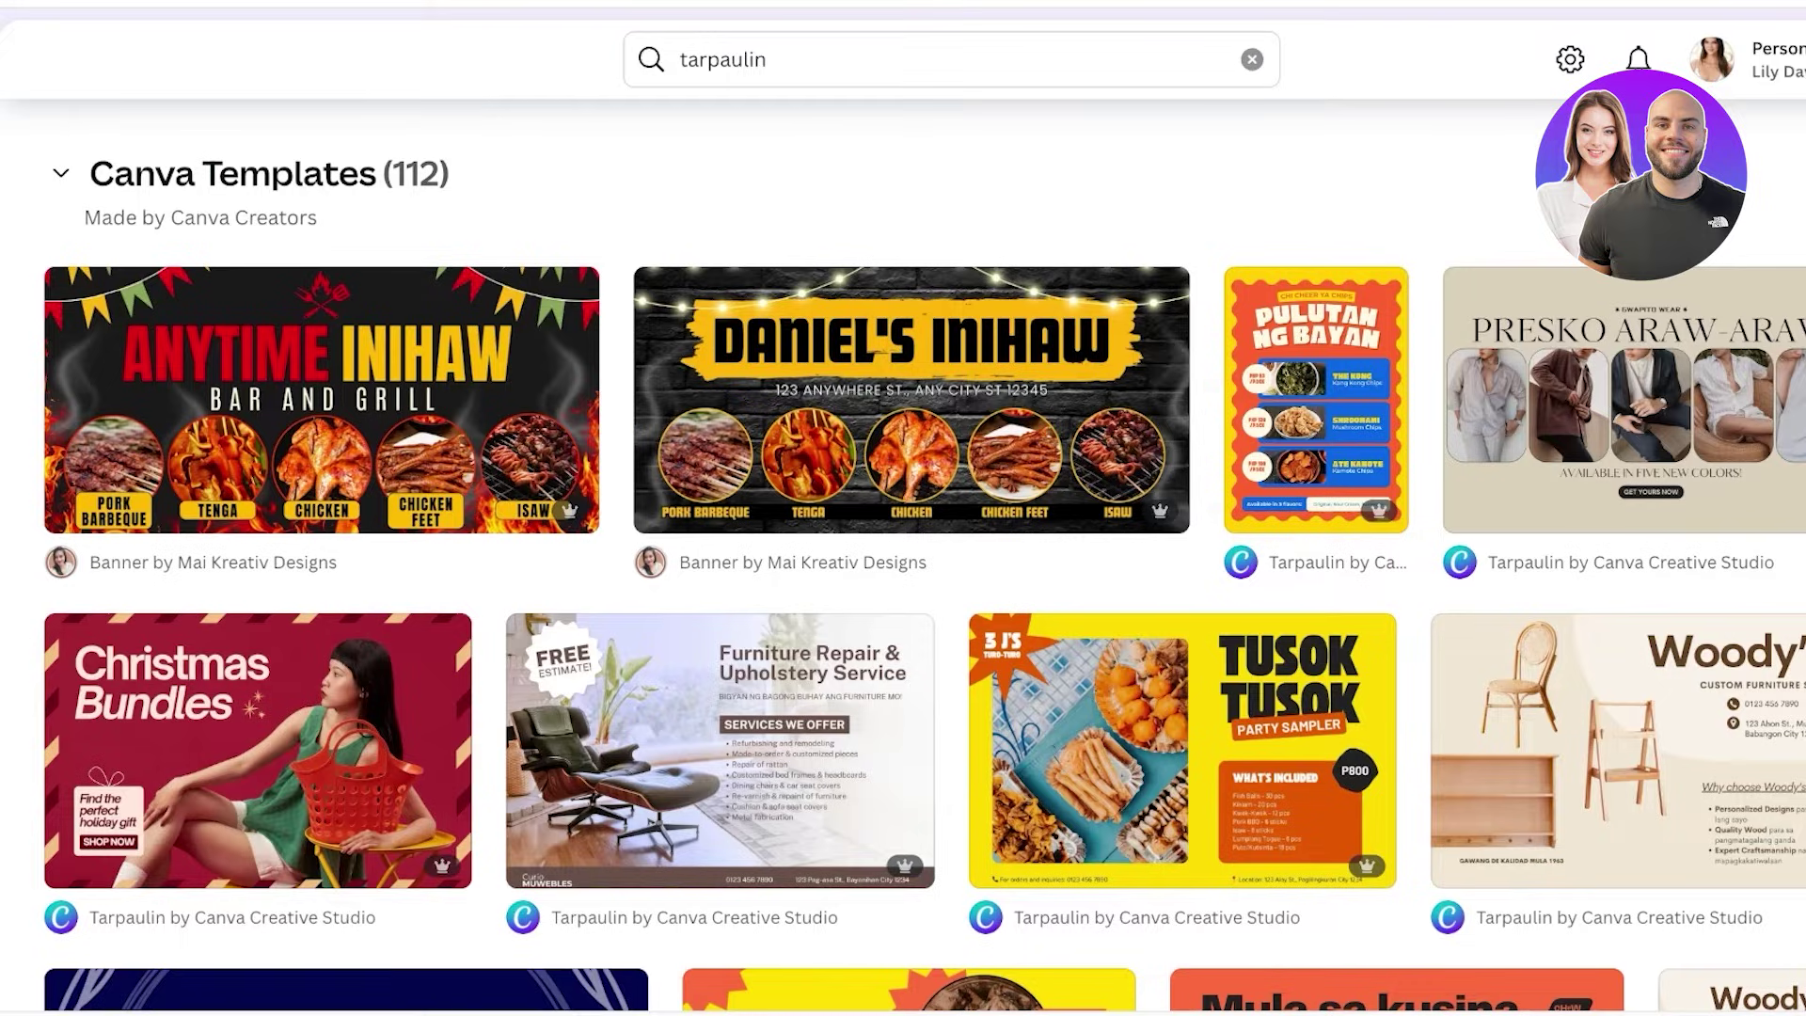
# Return to the home page and create a custom-size design with a width of 72 in and a height of 36 in
pyautogui.scroll(1, 903, 508)
pyautogui.hotkey('alt', 'Left')
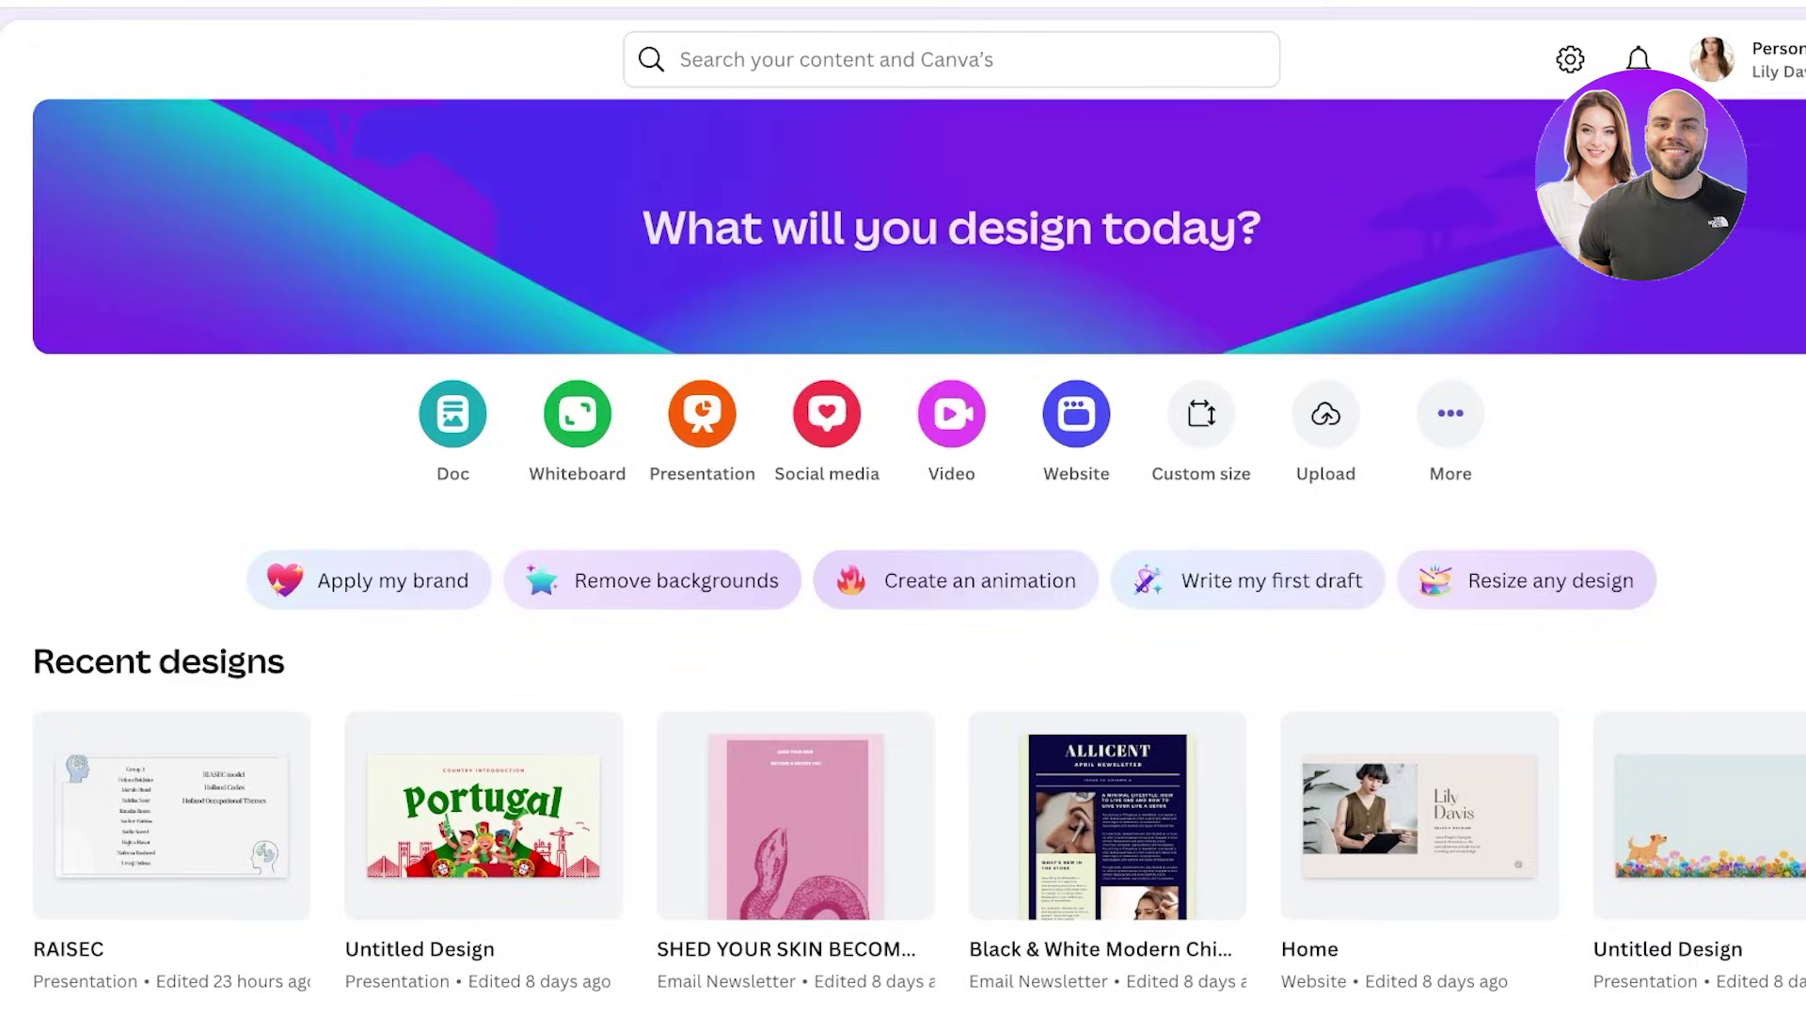
pyautogui.click(1201, 413)
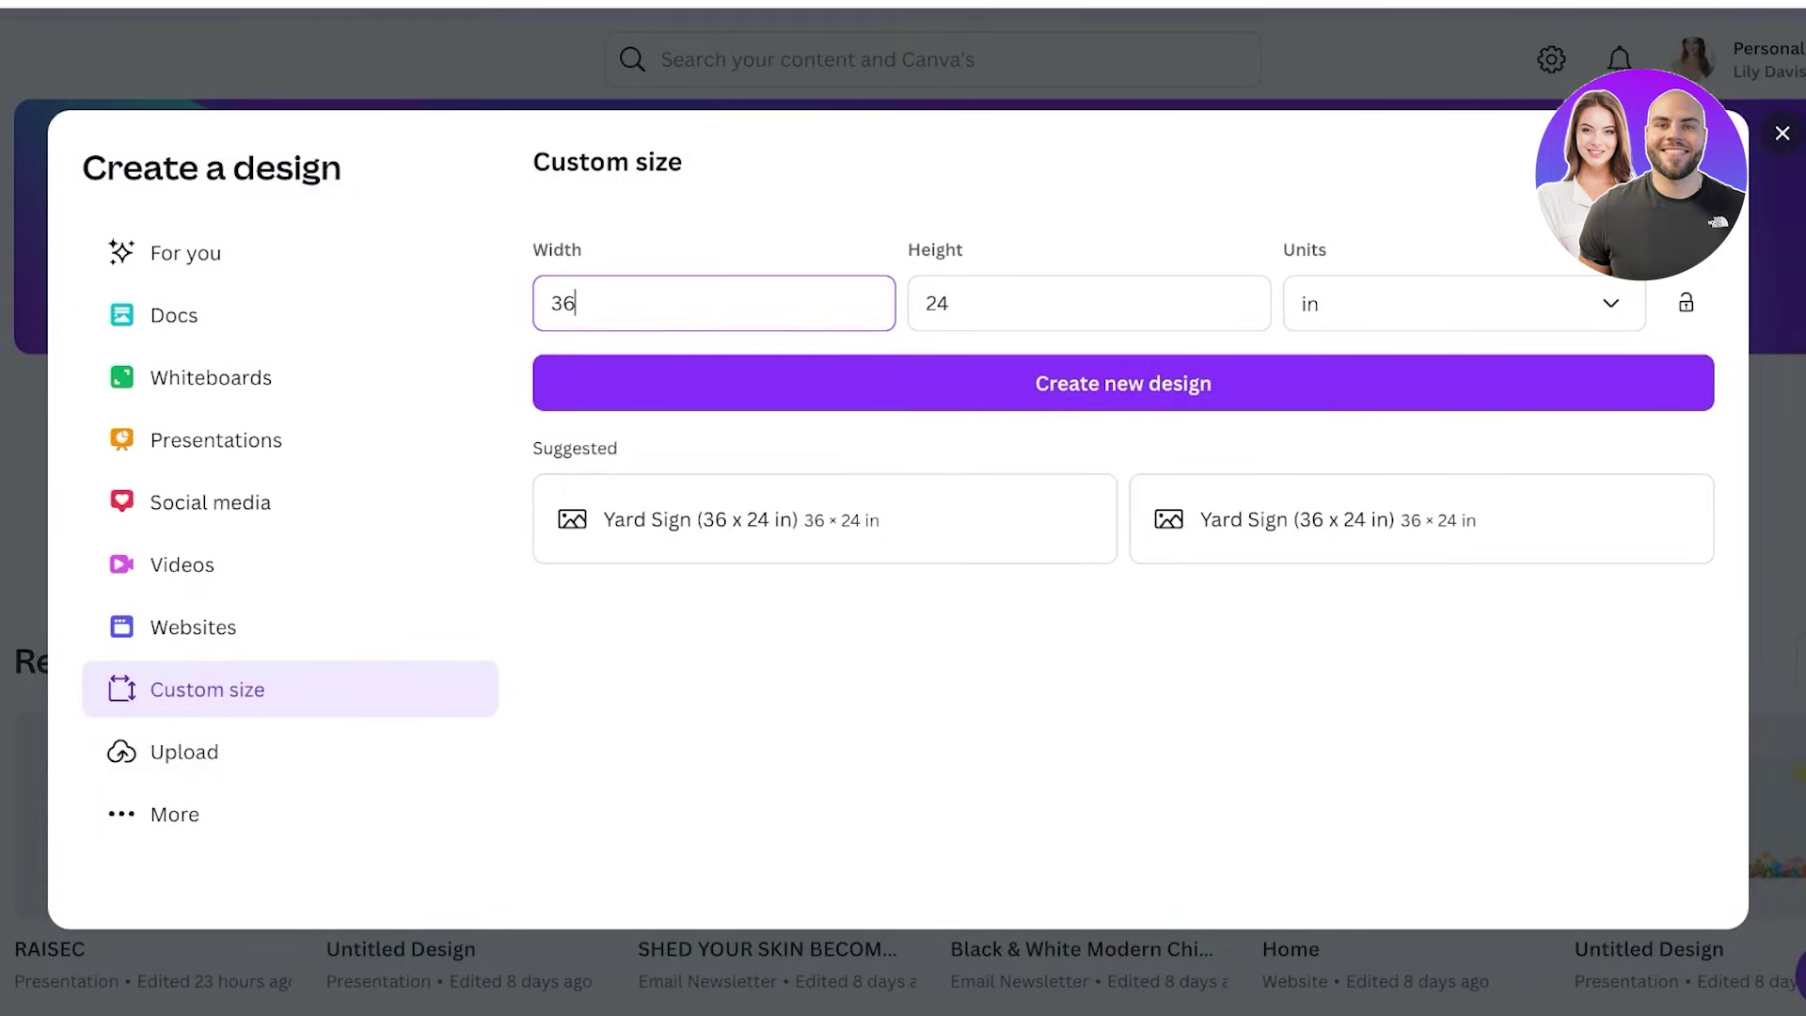
pyautogui.write('72')
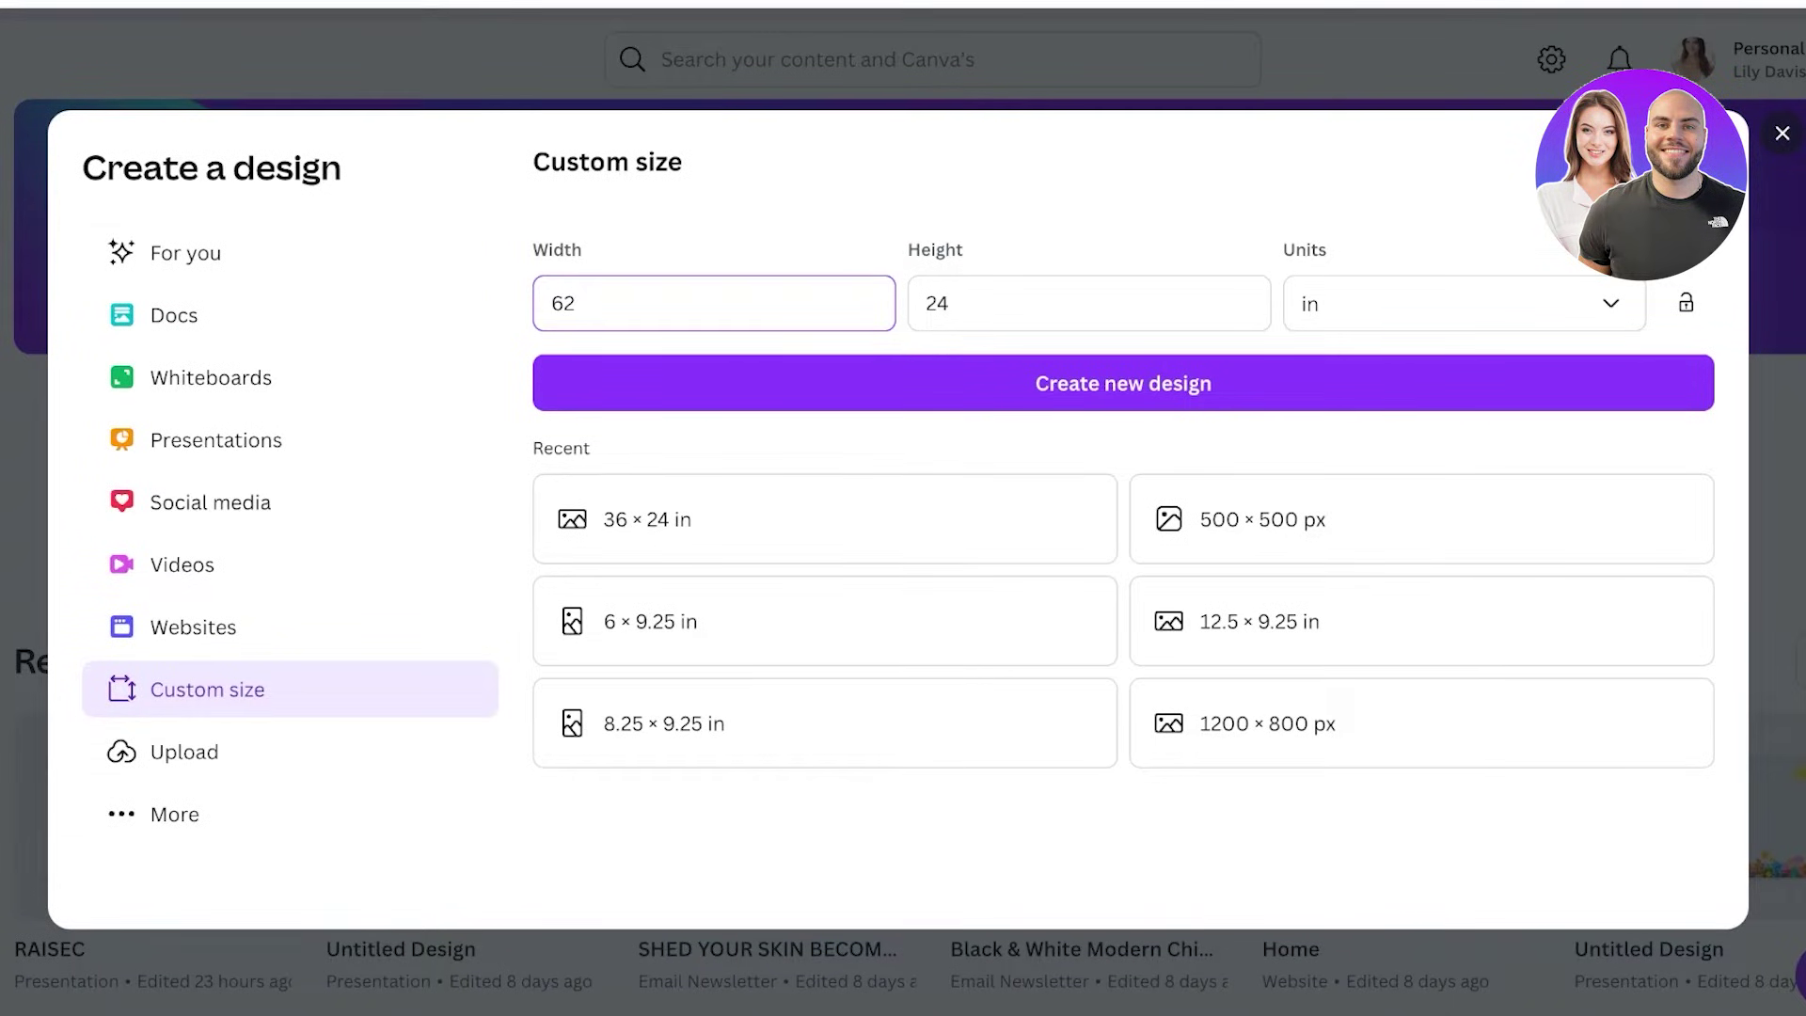
pyautogui.hotkey('ctrl', 'a')
pyautogui.write('72')
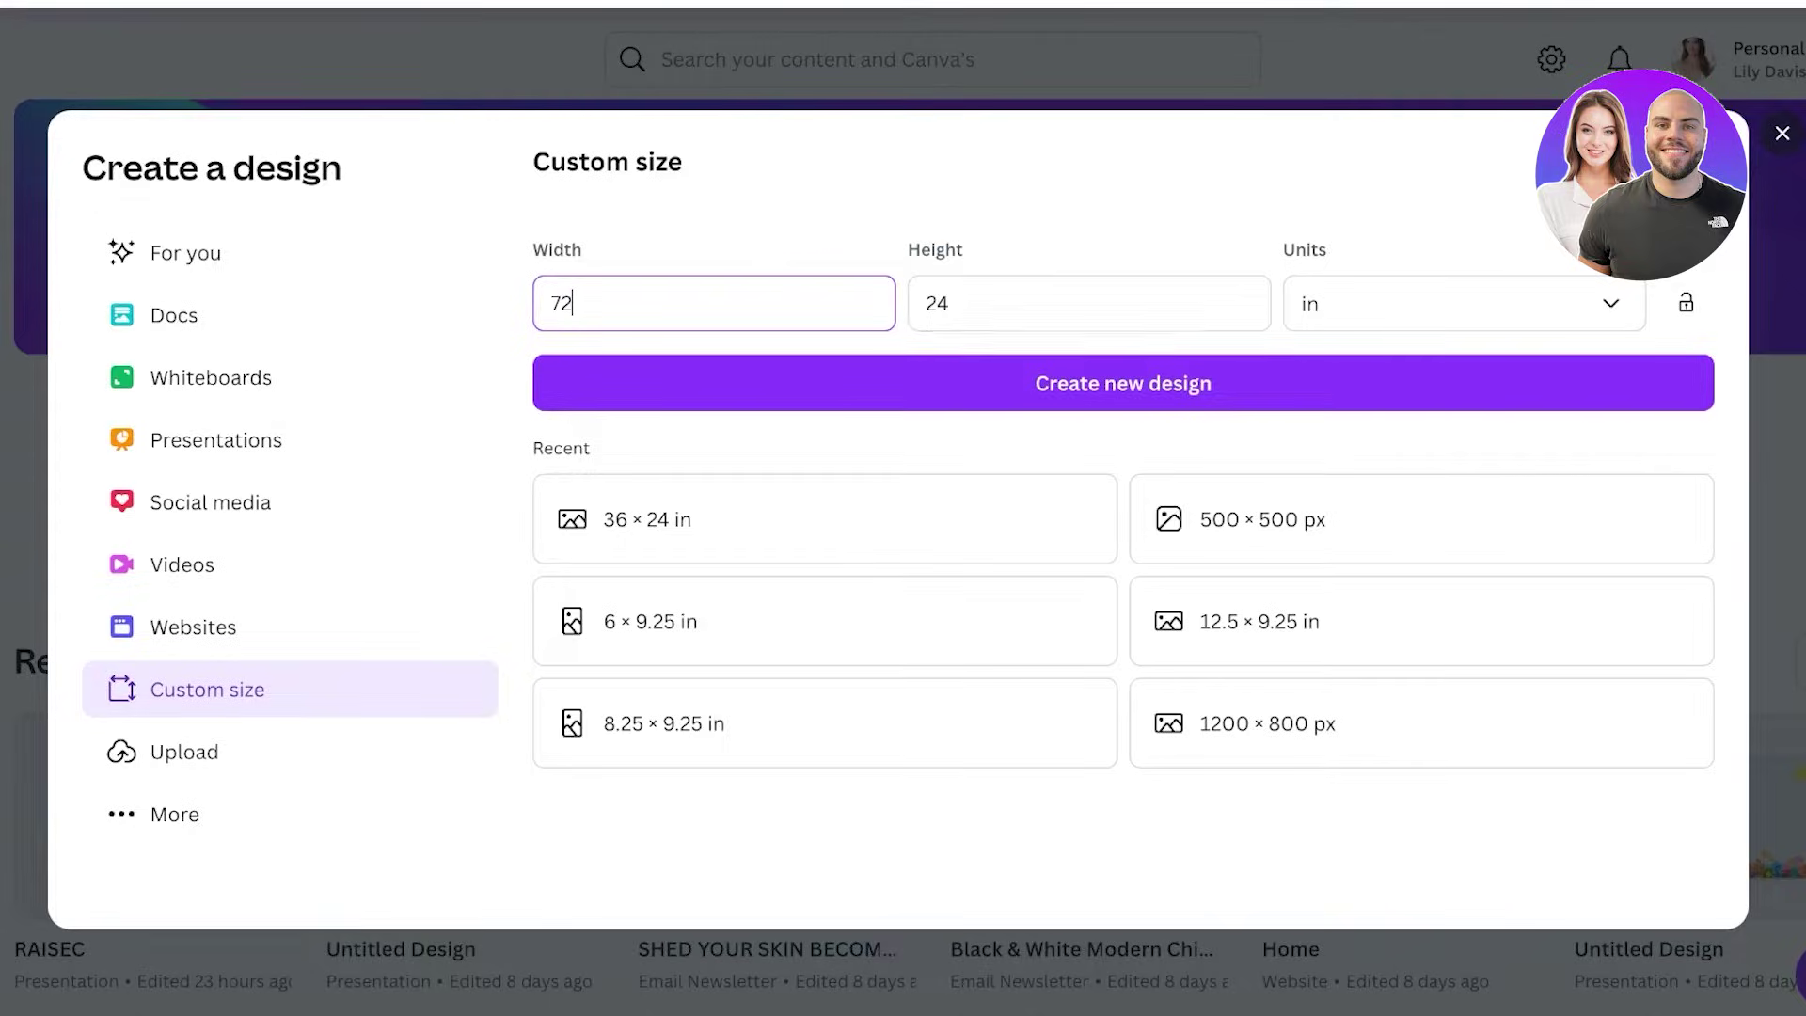
pyautogui.press('Tab')
pyautogui.write('36')
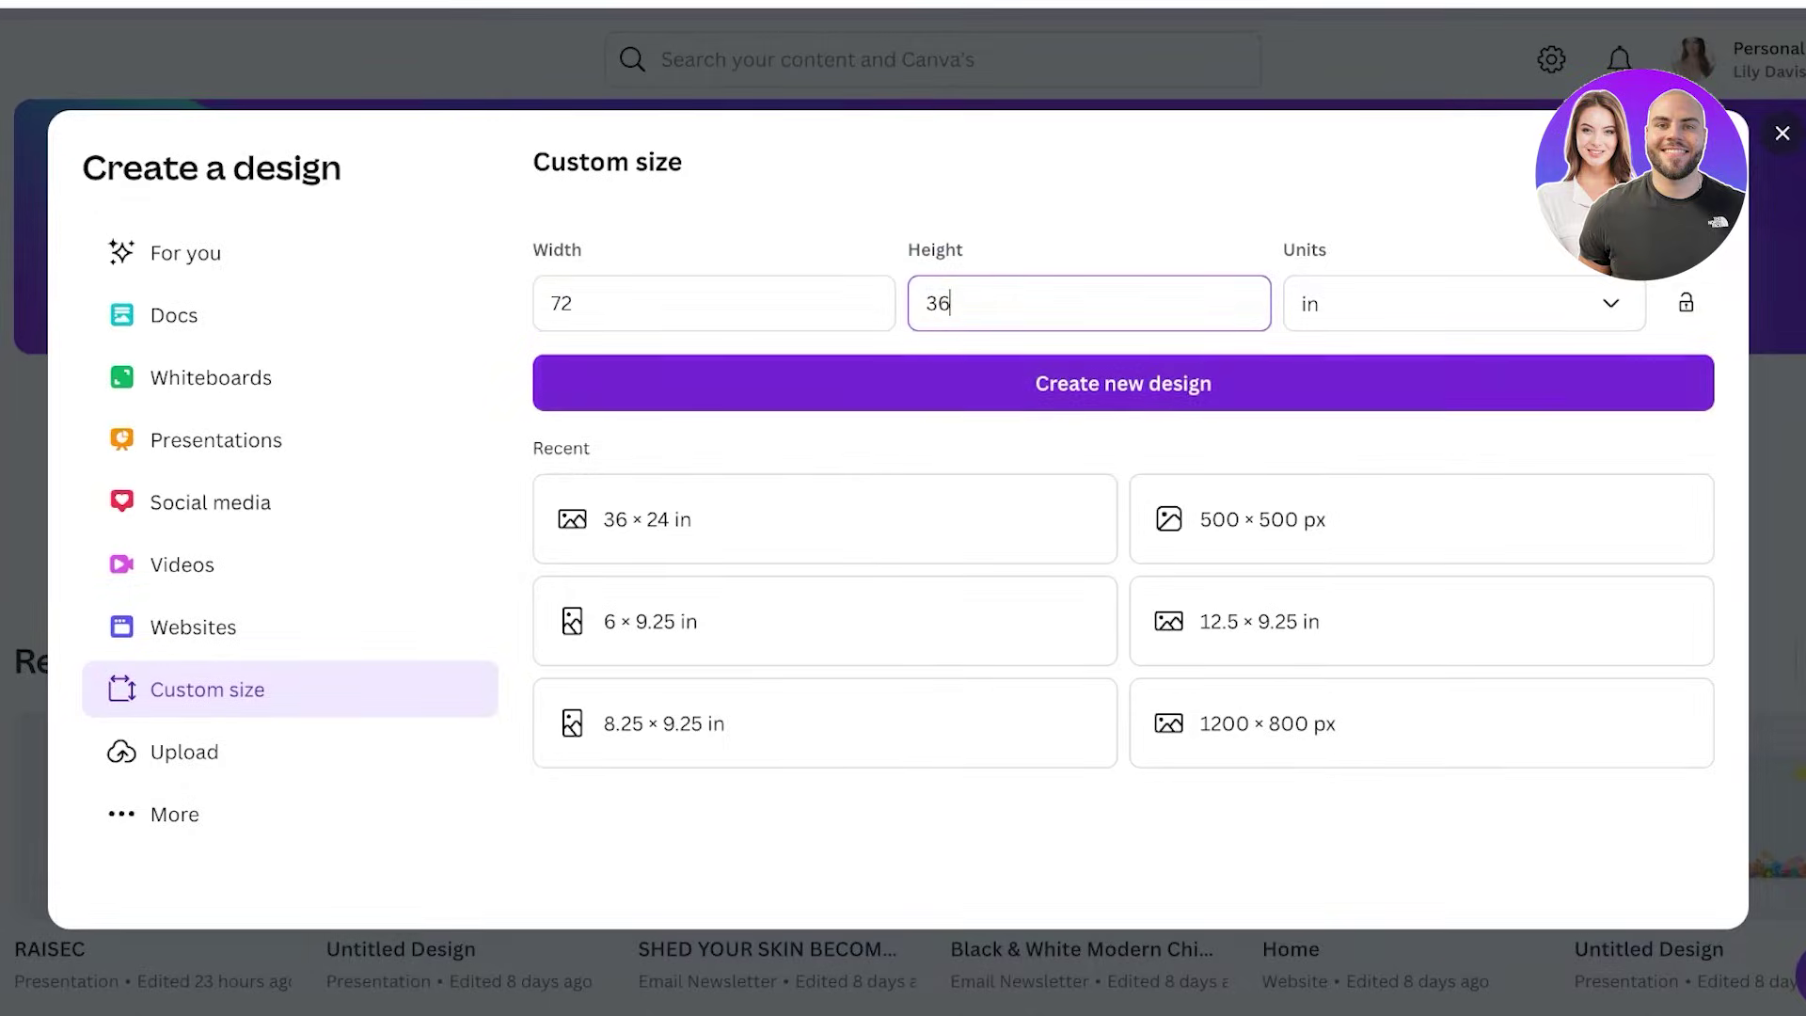
pyautogui.press('Return')
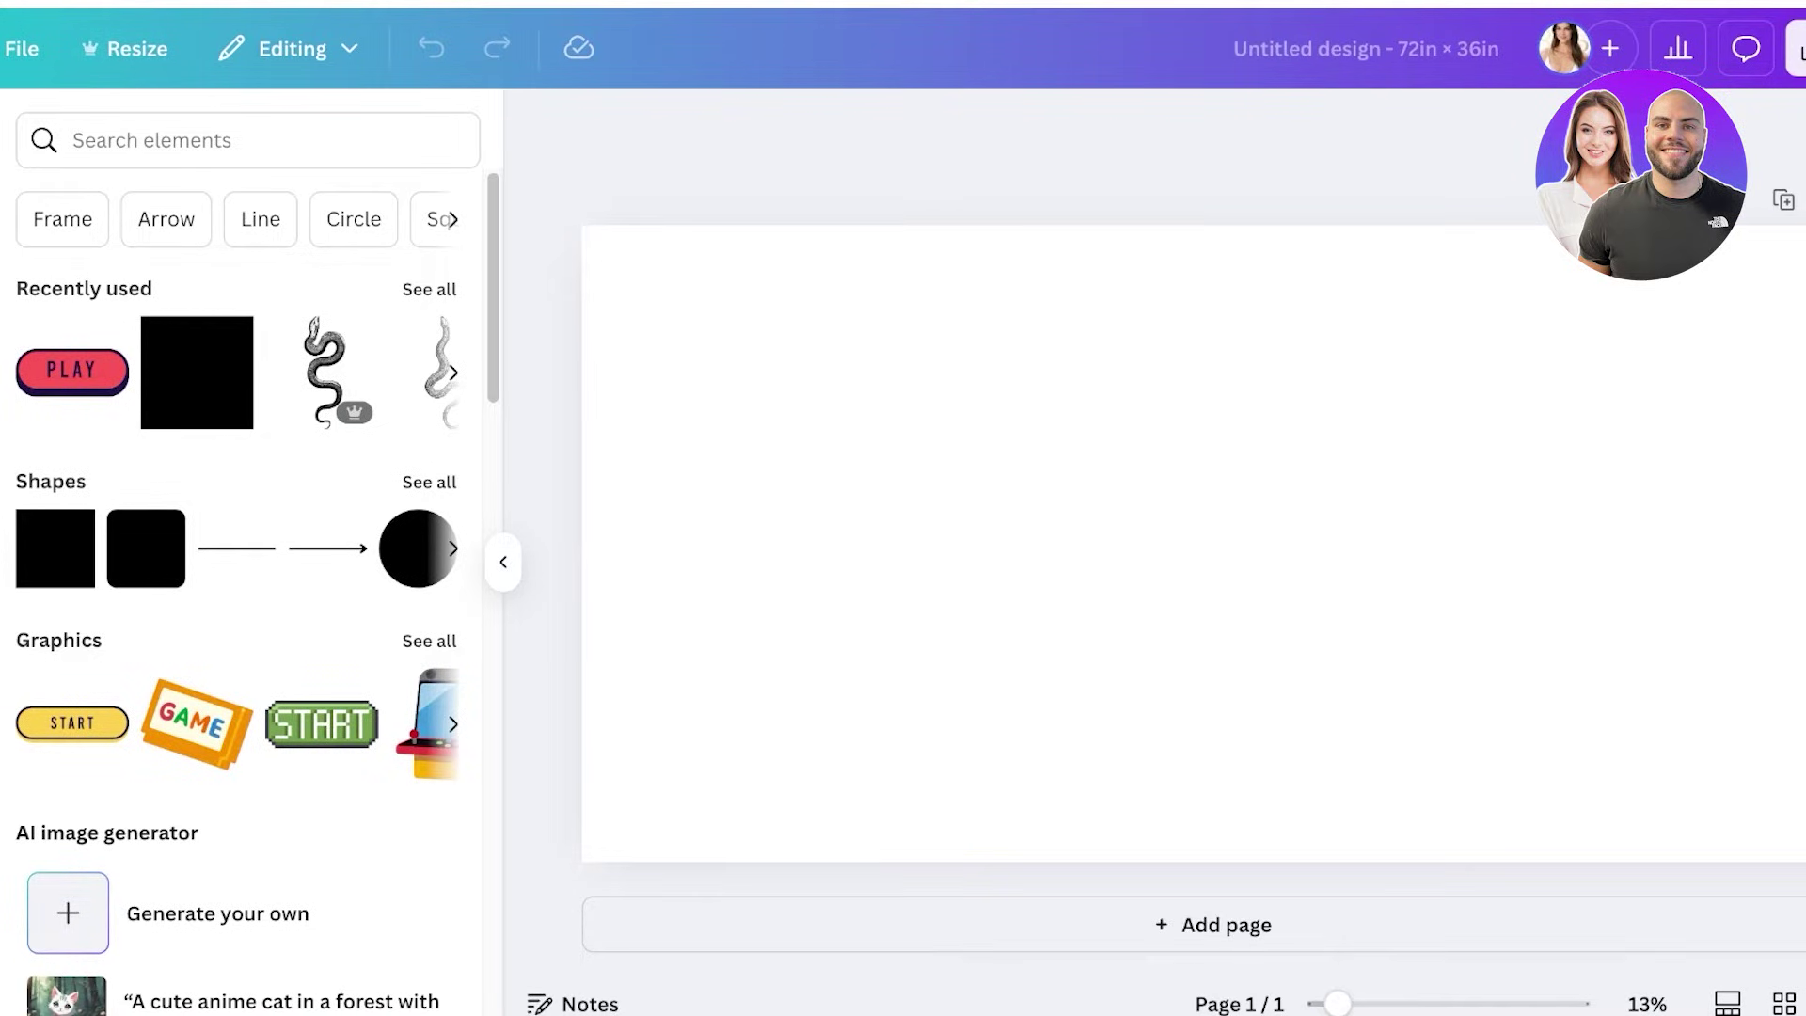
pyautogui.scroll(-4, 250, 565)
pyautogui.scroll(4, 249, 564)
pyautogui.scroll(-4, 249, 564)
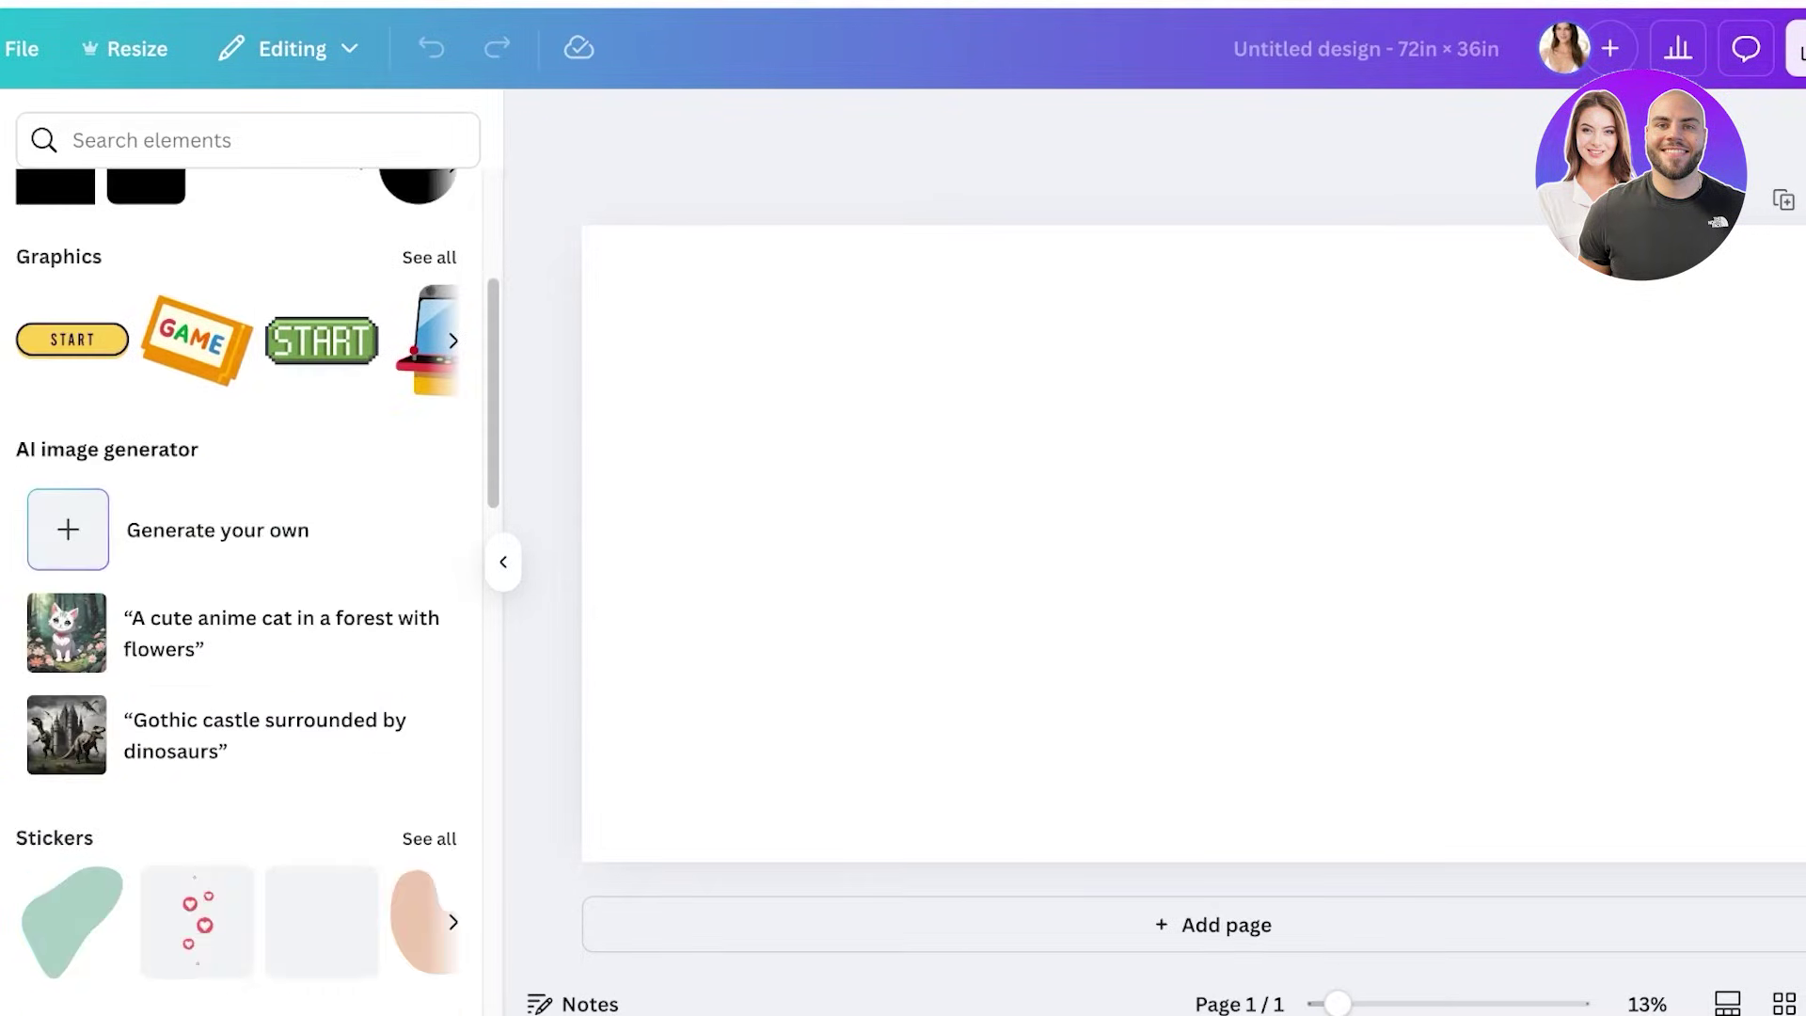
pyautogui.scroll(4, 249, 564)
# Set the page background to a custom light pink of about #EFD5E1
pyautogui.click(1193, 543)
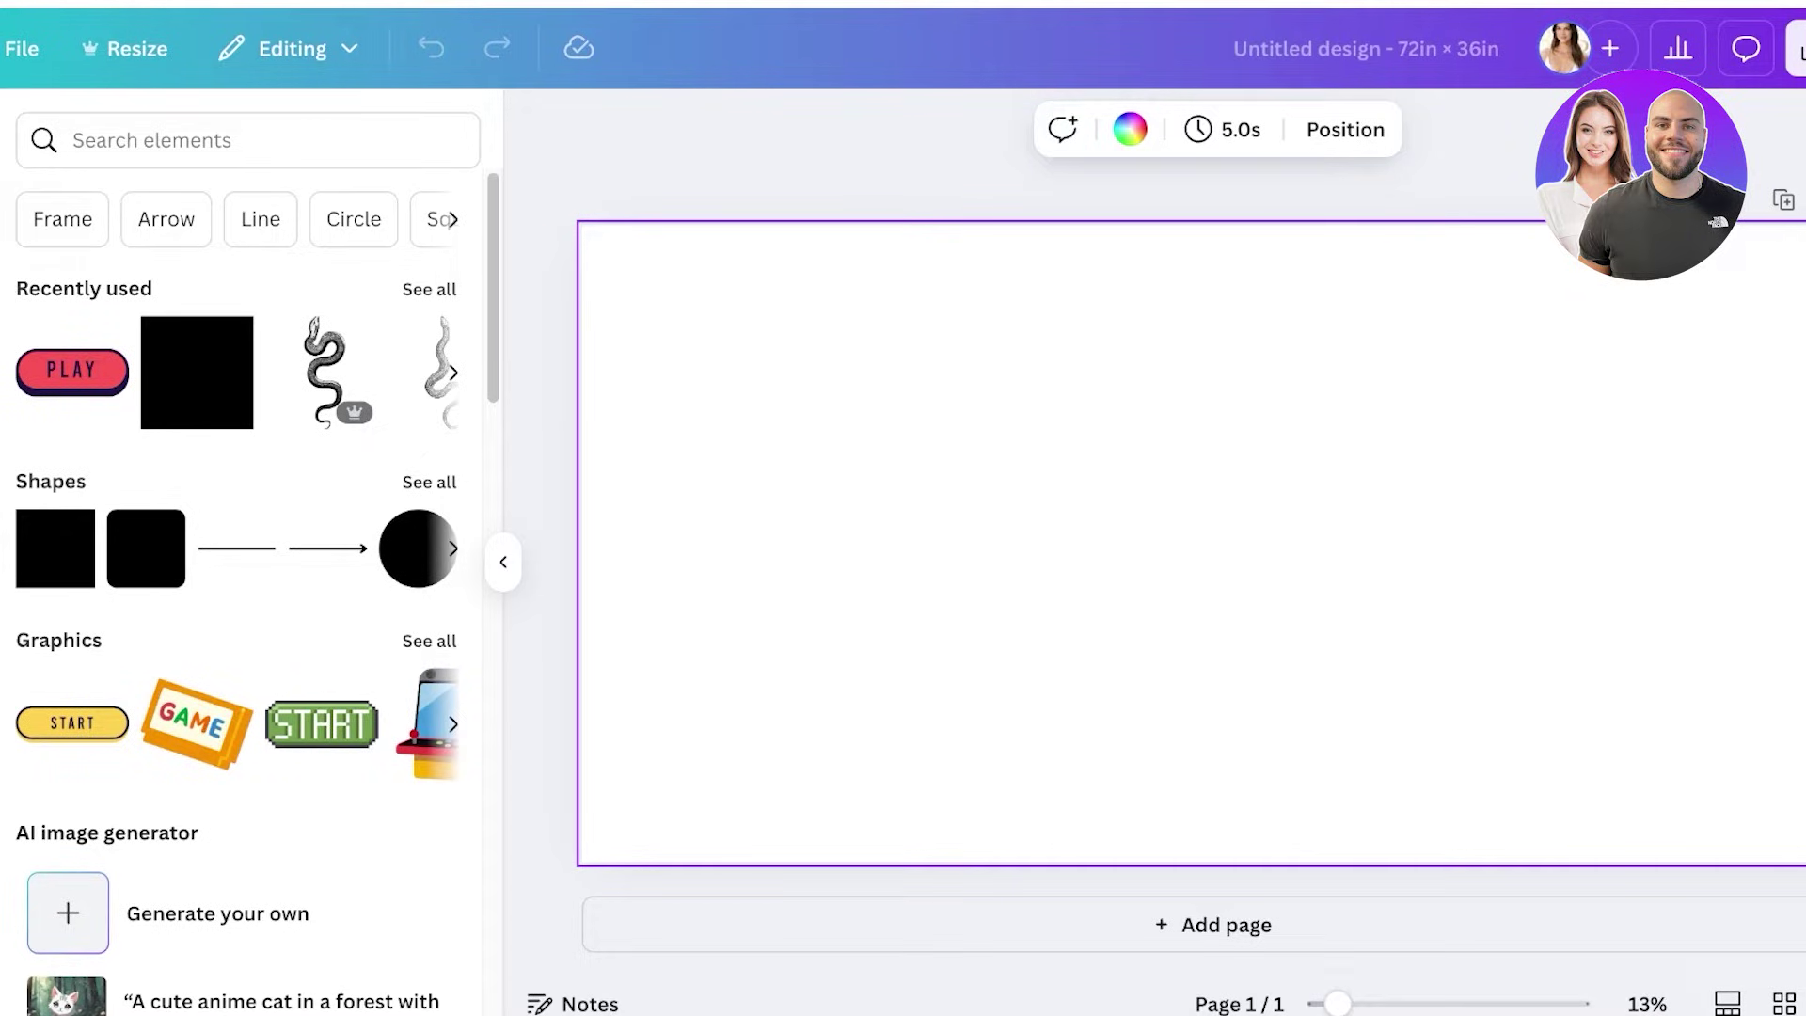
pyautogui.click(74, 140)
pyautogui.press('Escape')
pyautogui.click(1129, 128)
pyautogui.click(199, 537)
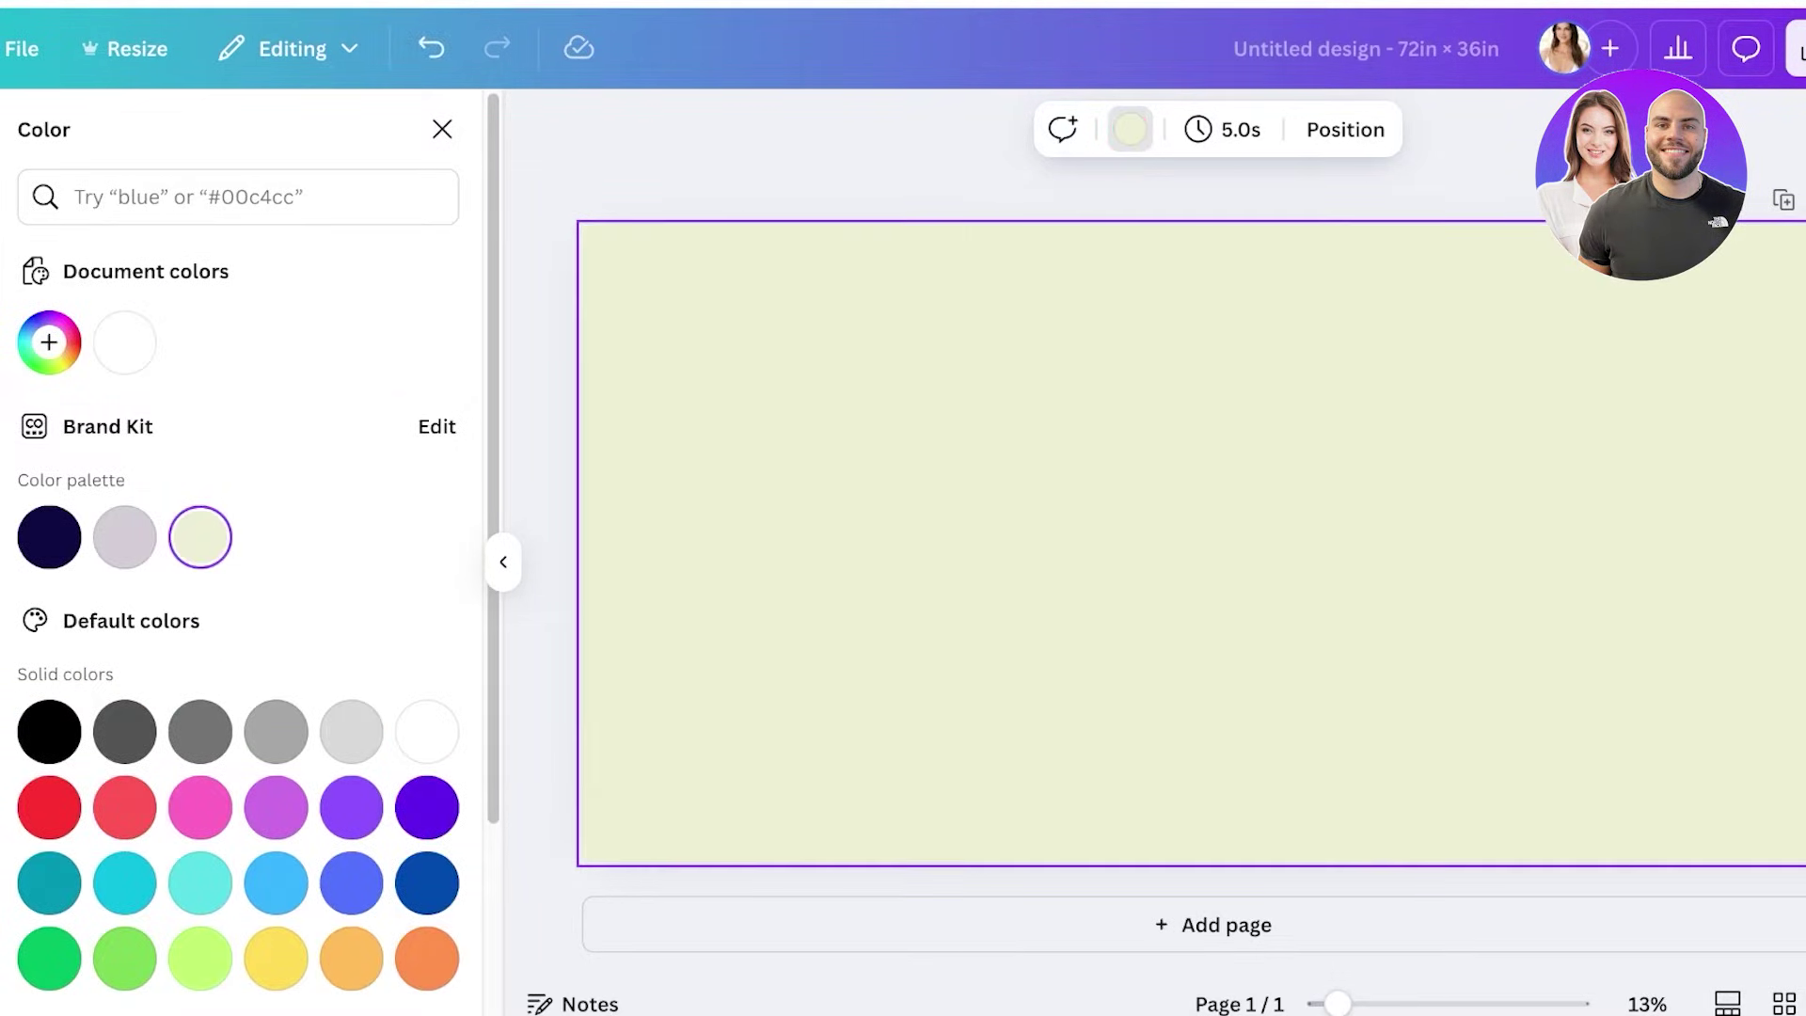
pyautogui.click(49, 342)
pyautogui.click(399, 655)
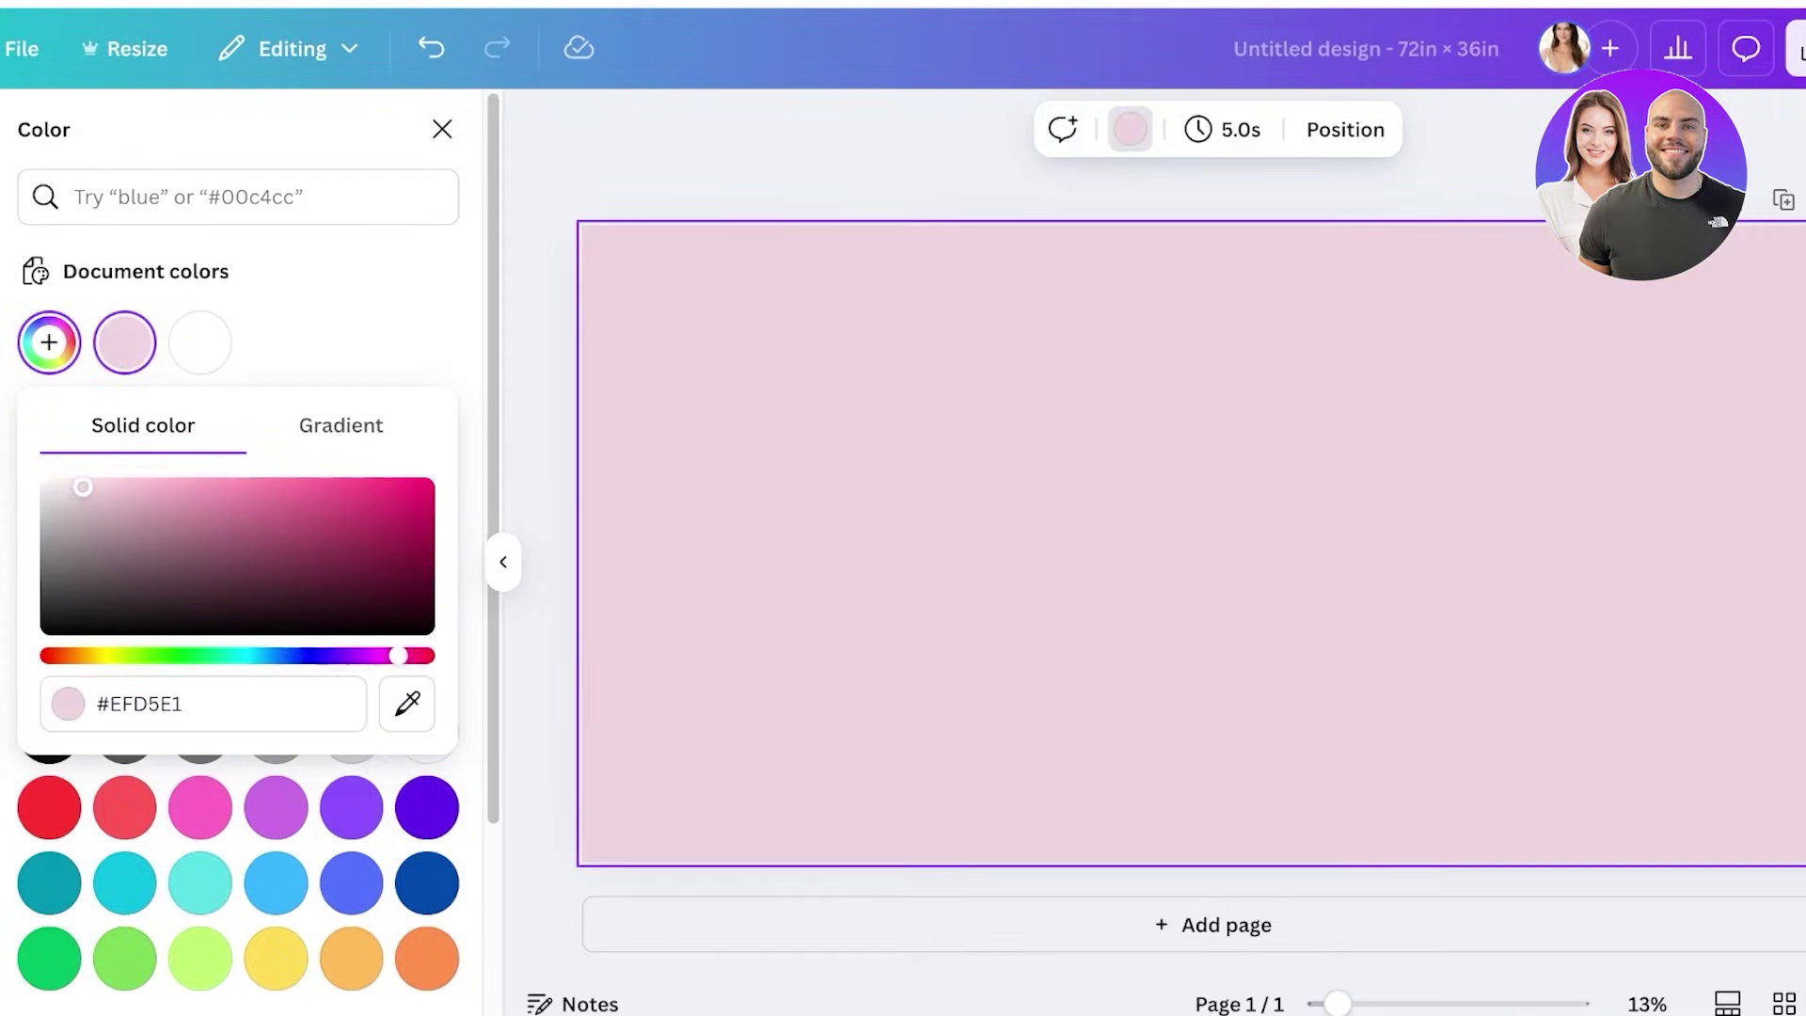
pyautogui.press('Escape')
pyautogui.press('Escape')
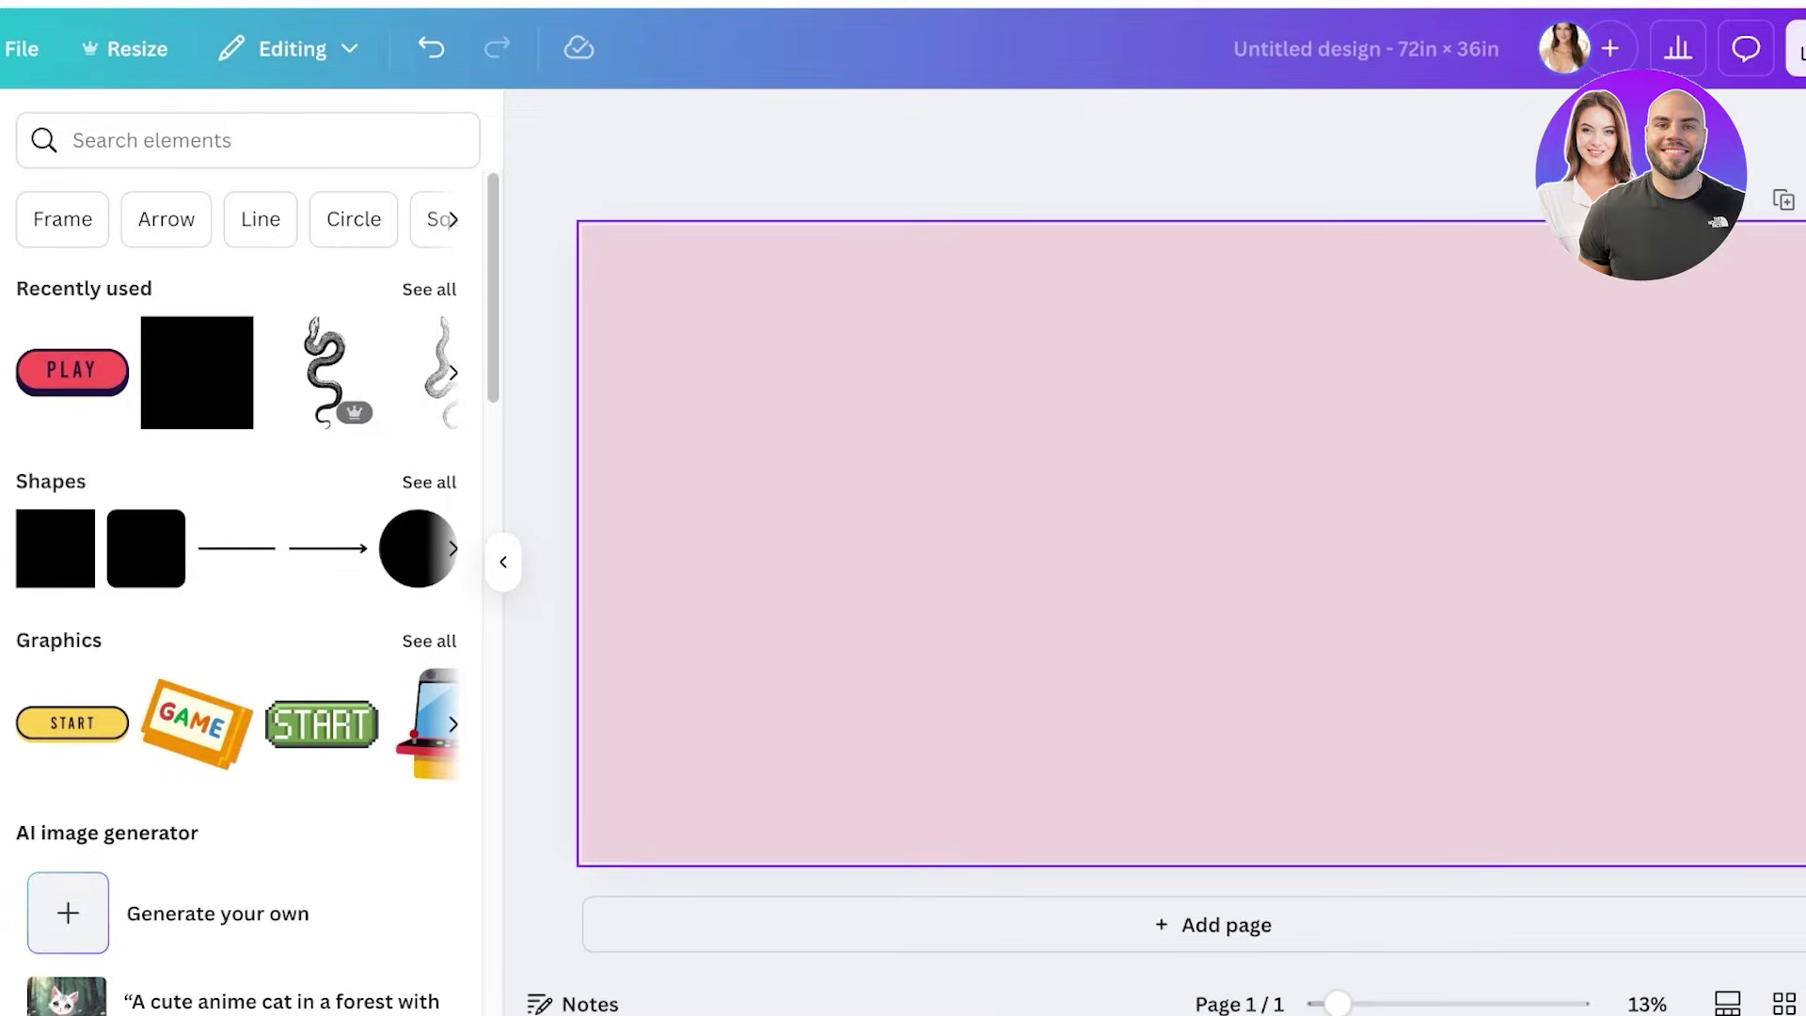
# Search the elements for "halo glow"
pyautogui.hotkey('ctrl', '/')
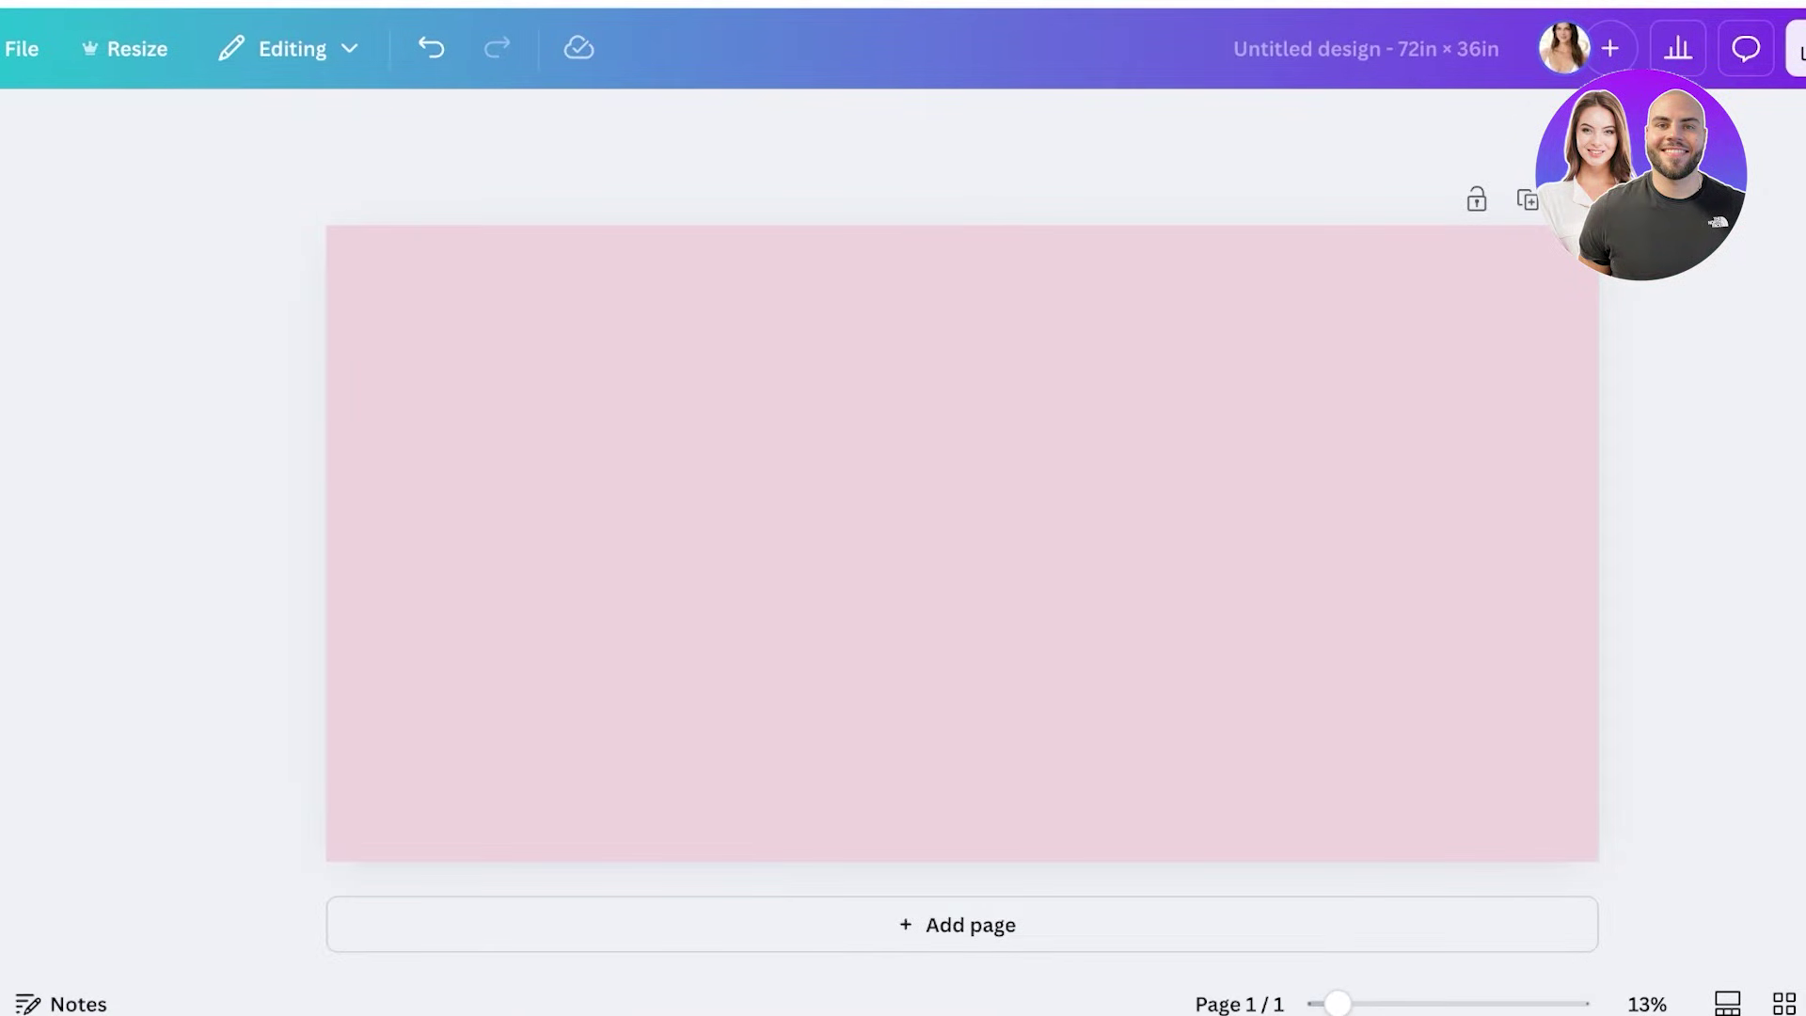
pyautogui.hotkey('ctrl', '/')
pyautogui.click(150, 140)
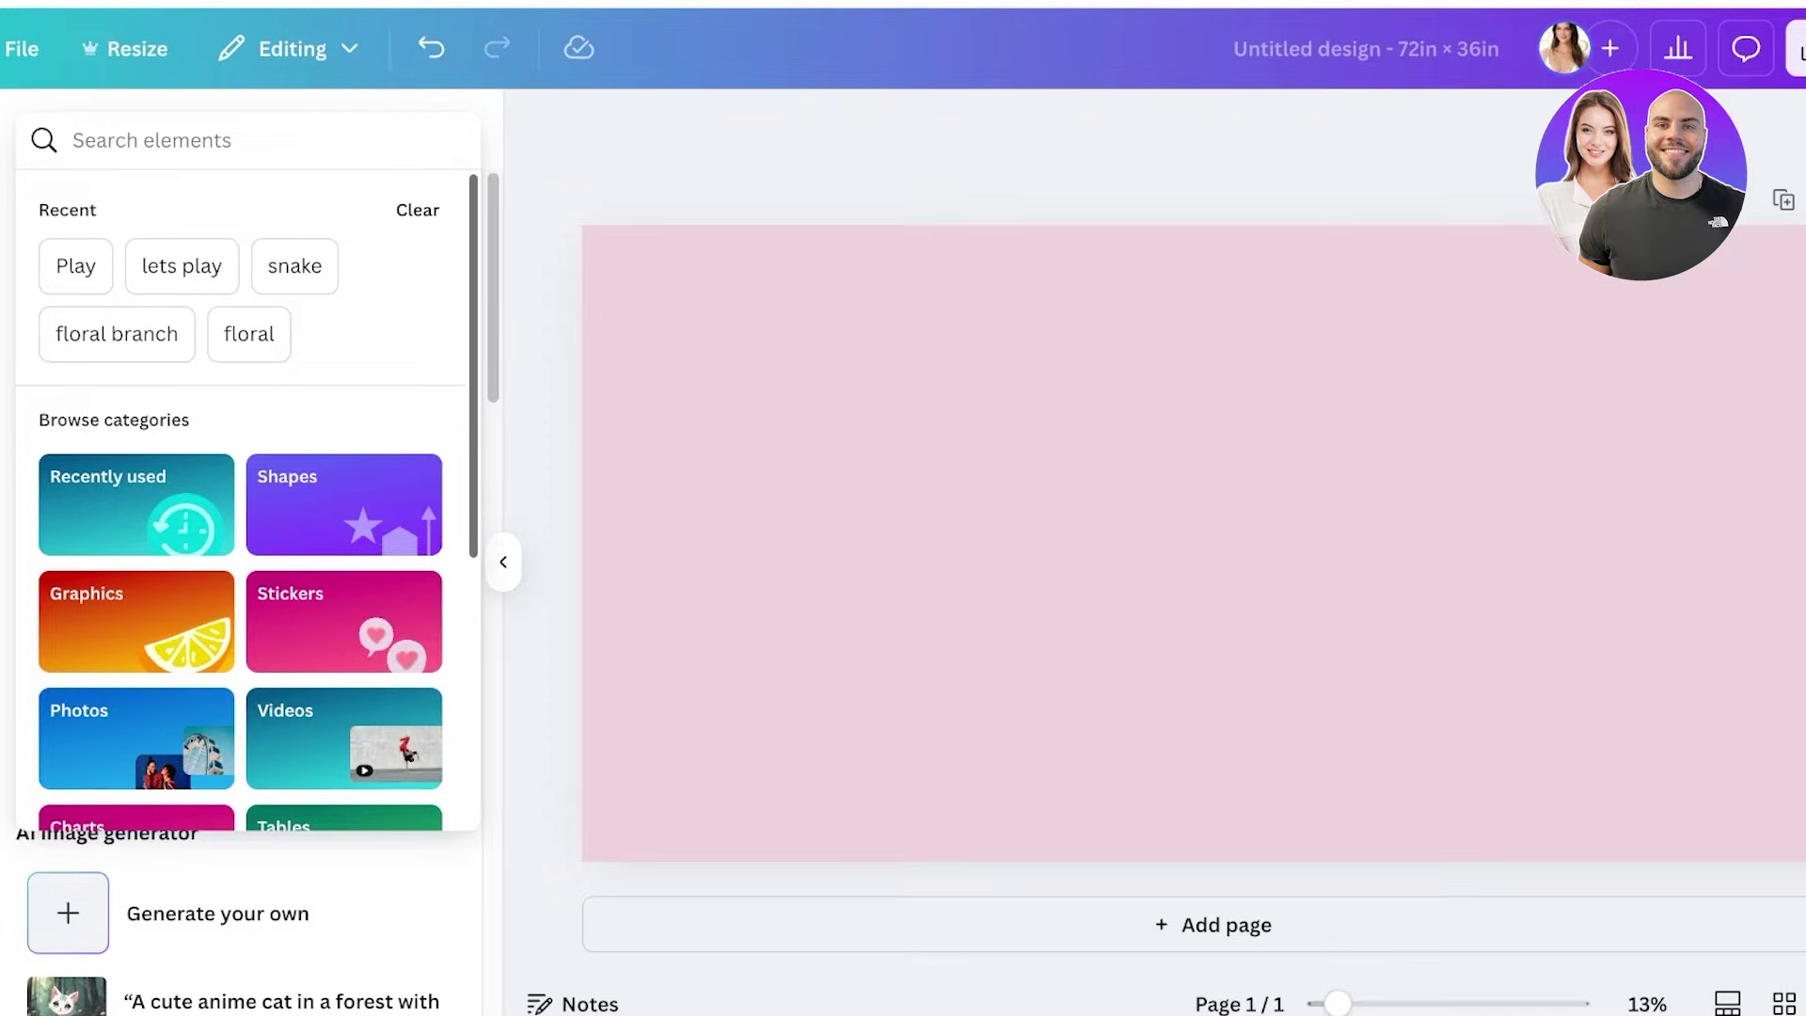
pyautogui.press('Escape')
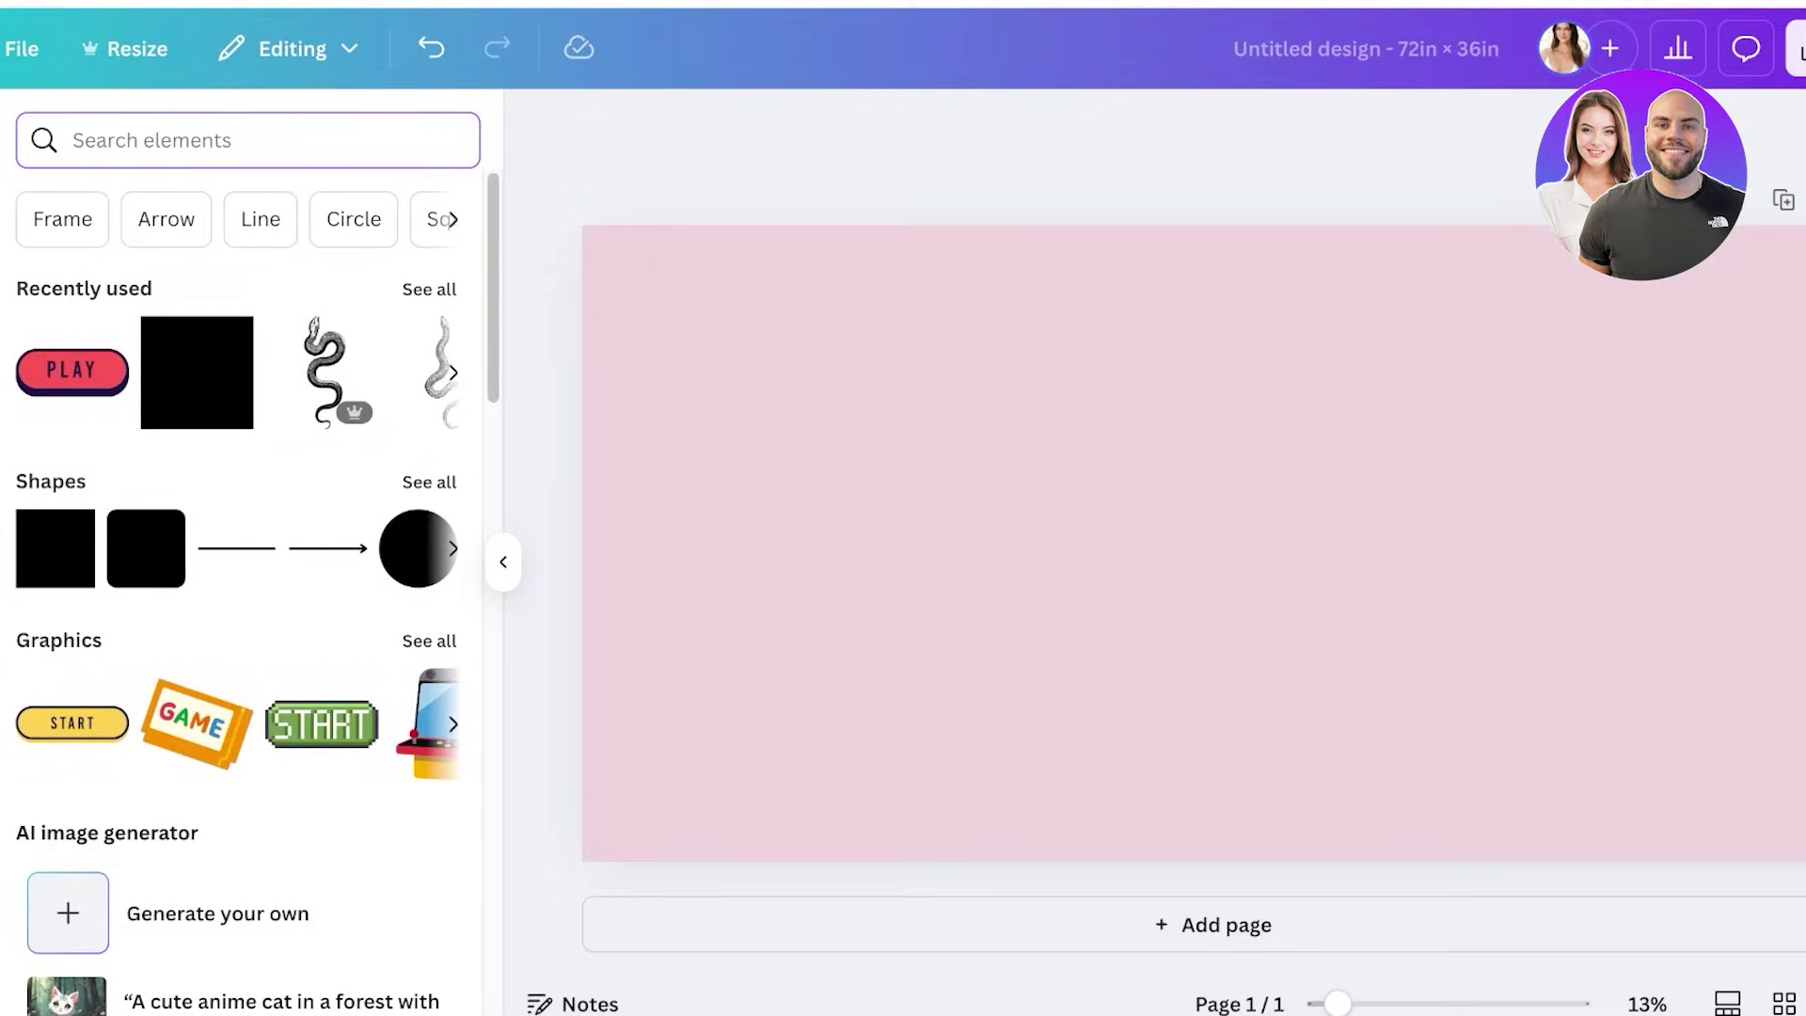
pyautogui.write('halo')
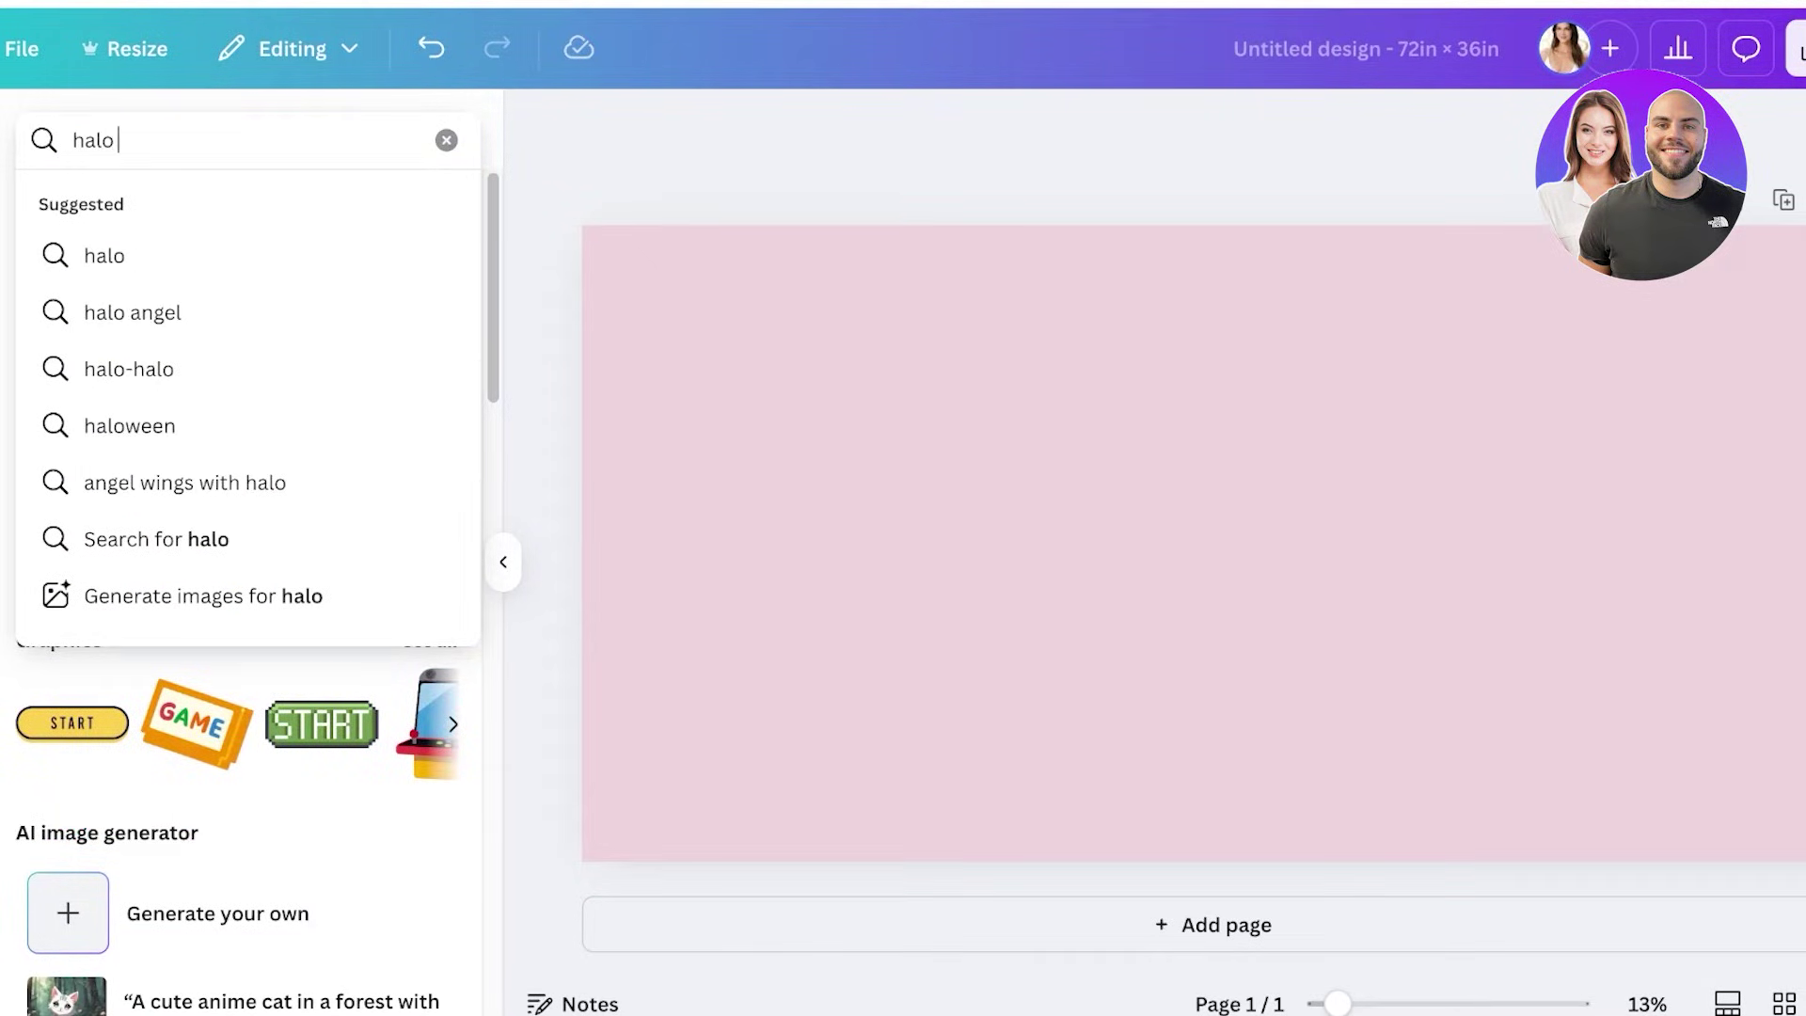
pyautogui.write(' glow')
pyautogui.press('Return')
# Search the graphics for "makeup" and add the open red eyeshadow palette and the pink lipstick to the page
pyautogui.tripleClick(118, 140)
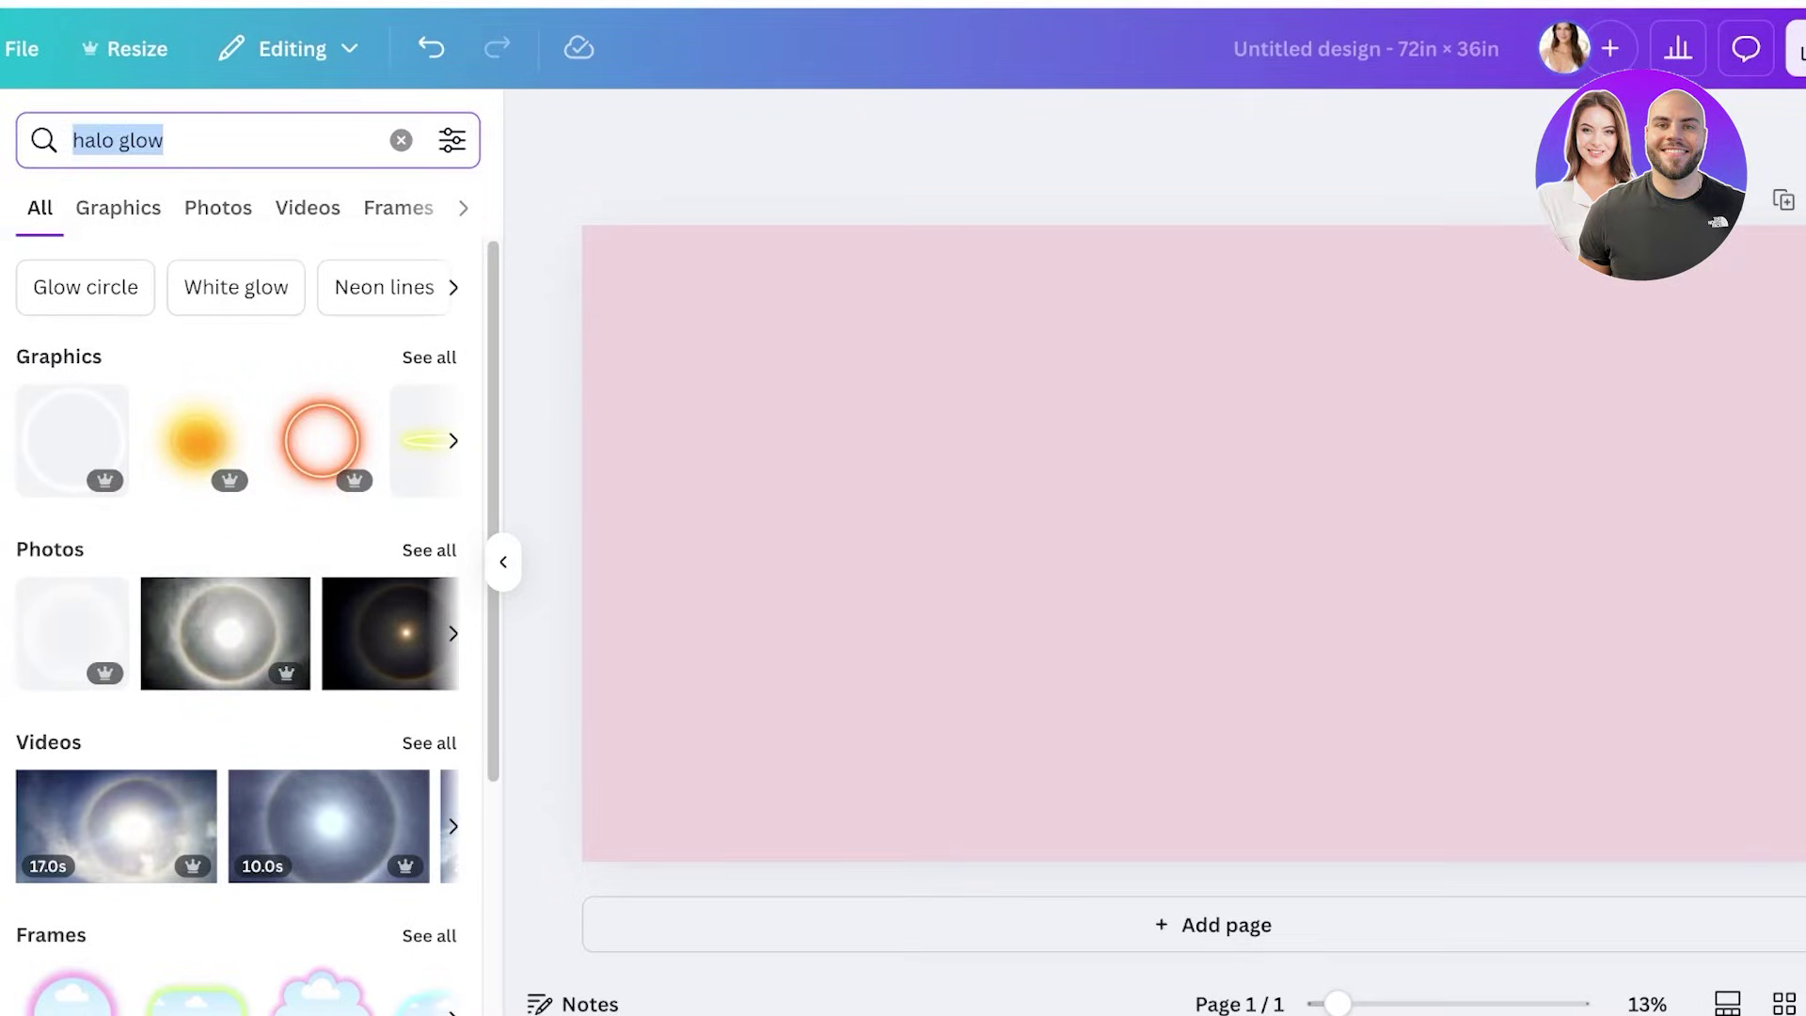
pyautogui.press('BackSpace')
pyautogui.write('makeup')
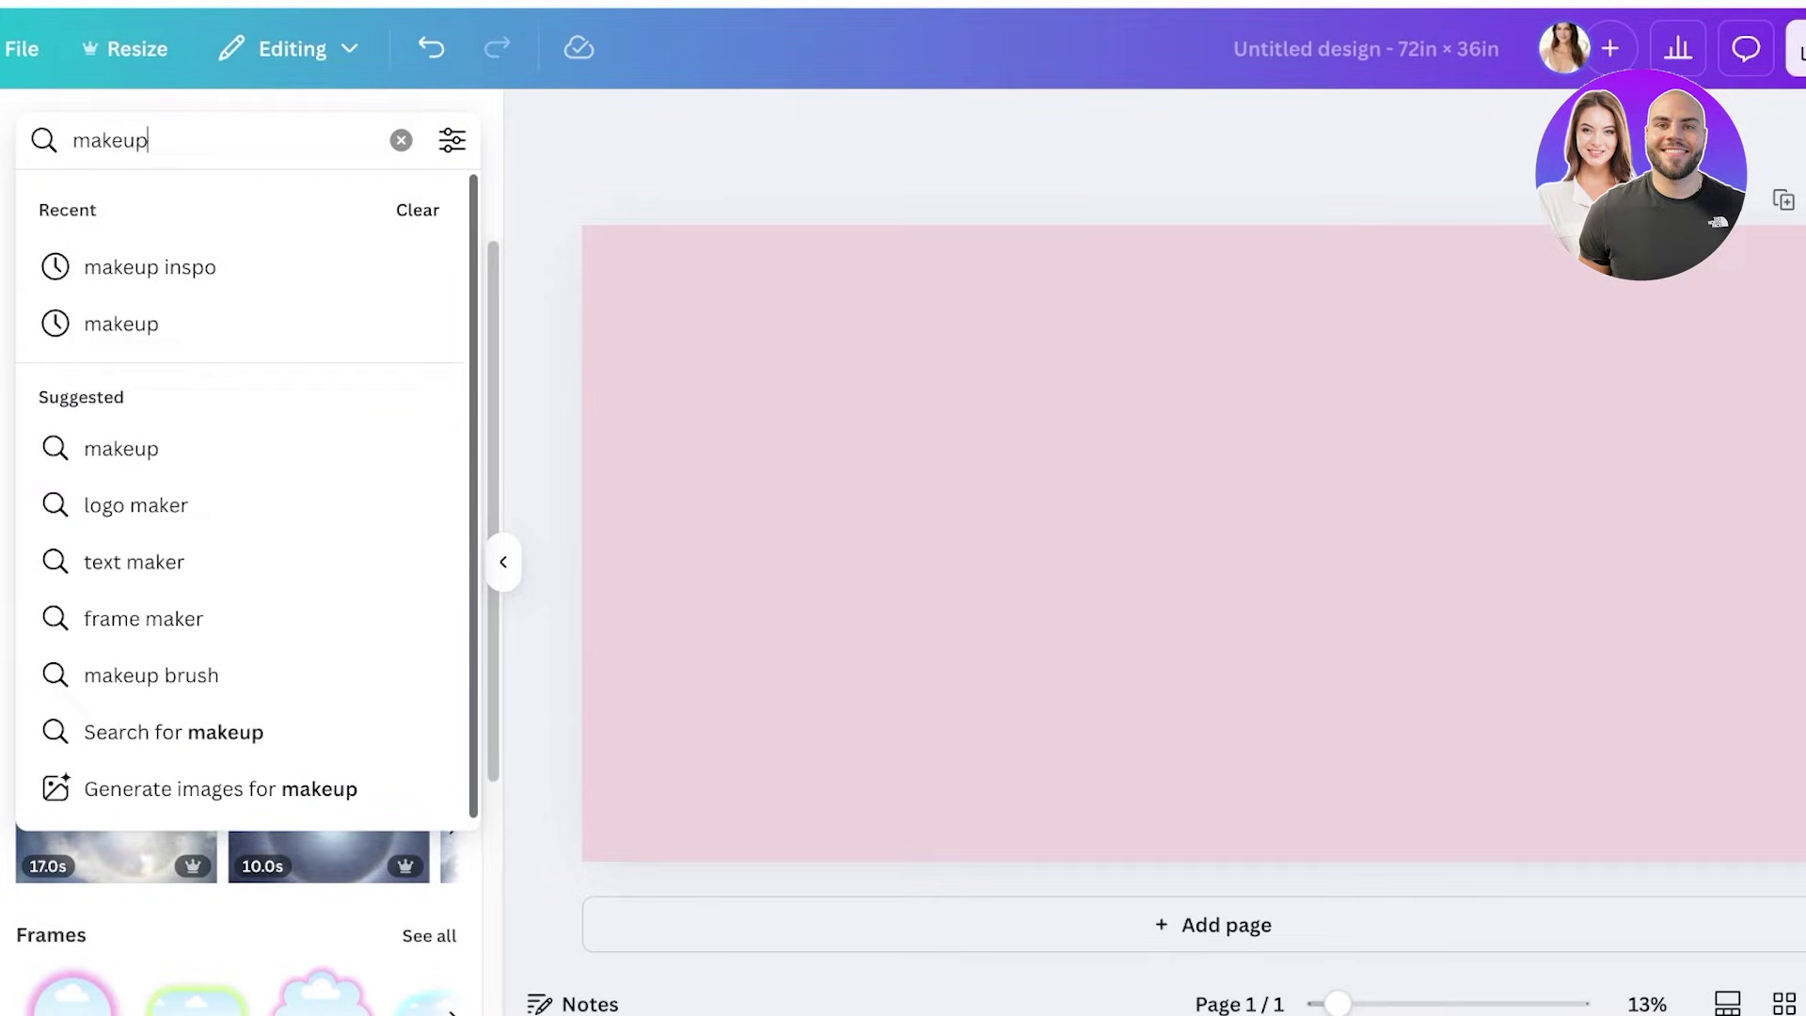
pyautogui.press('Return')
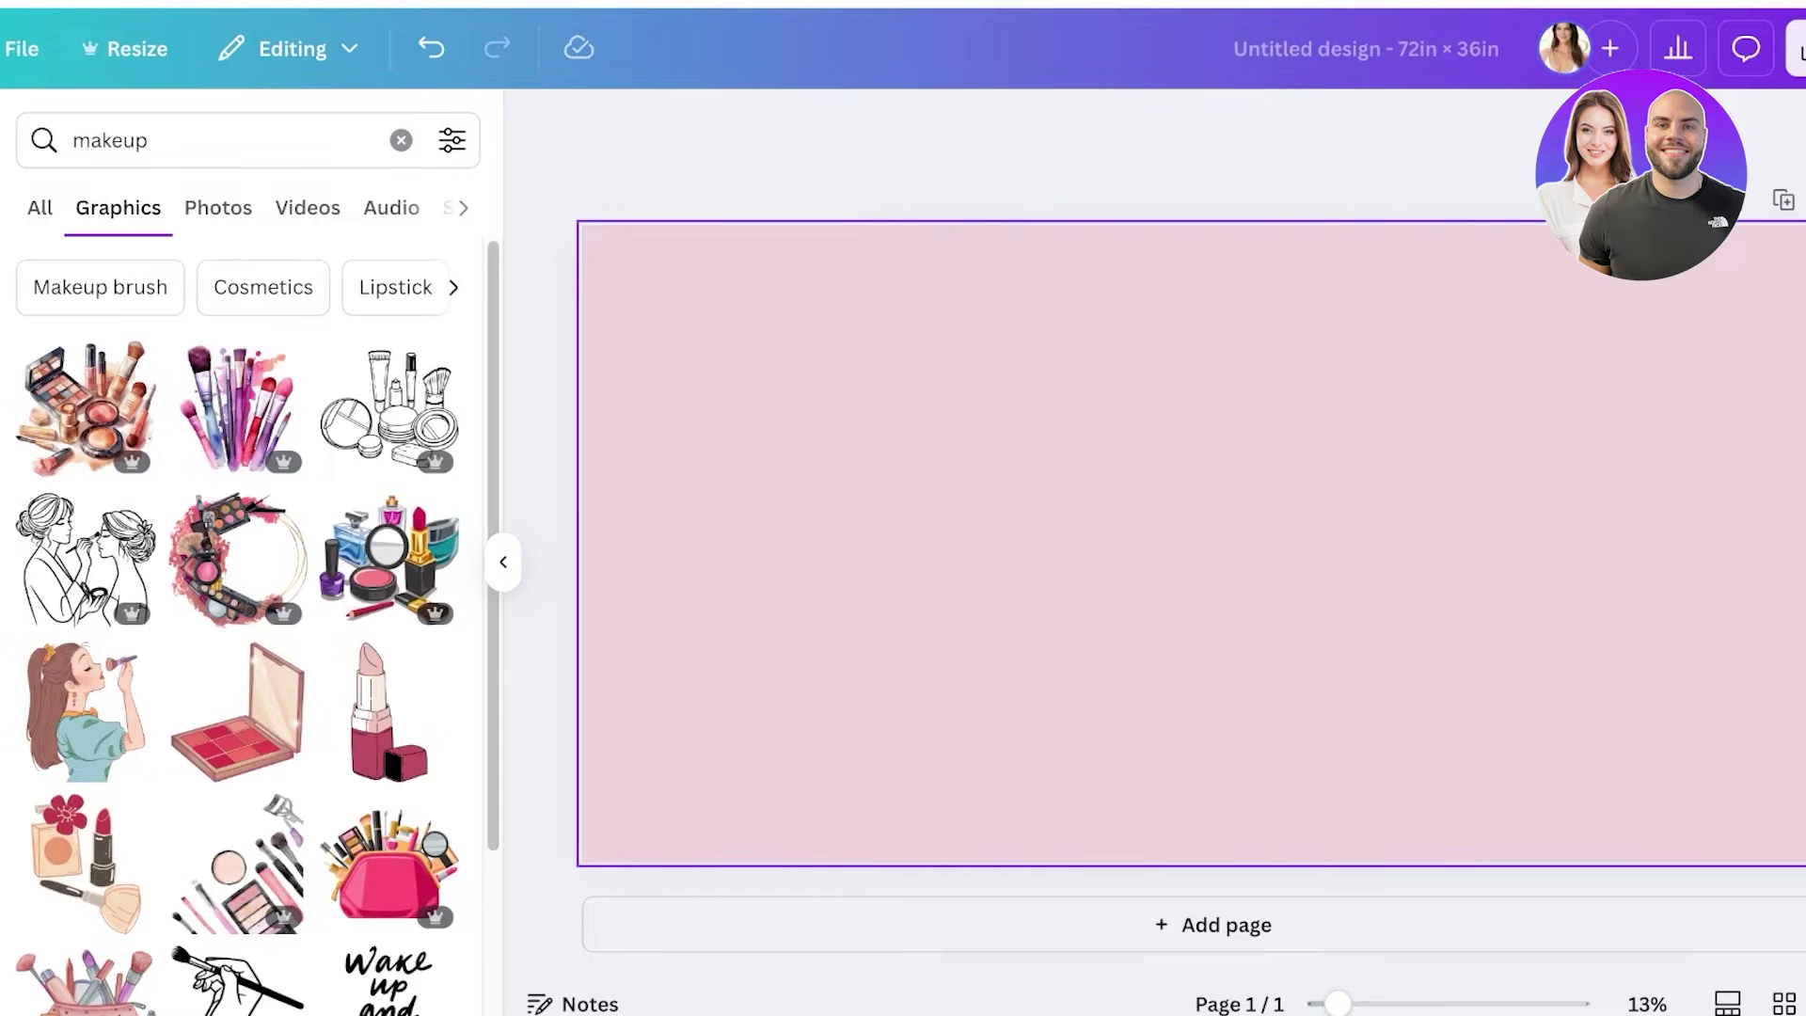
pyautogui.scroll(-1, 244, 564)
pyautogui.click(237, 689)
pyautogui.click(389, 689)
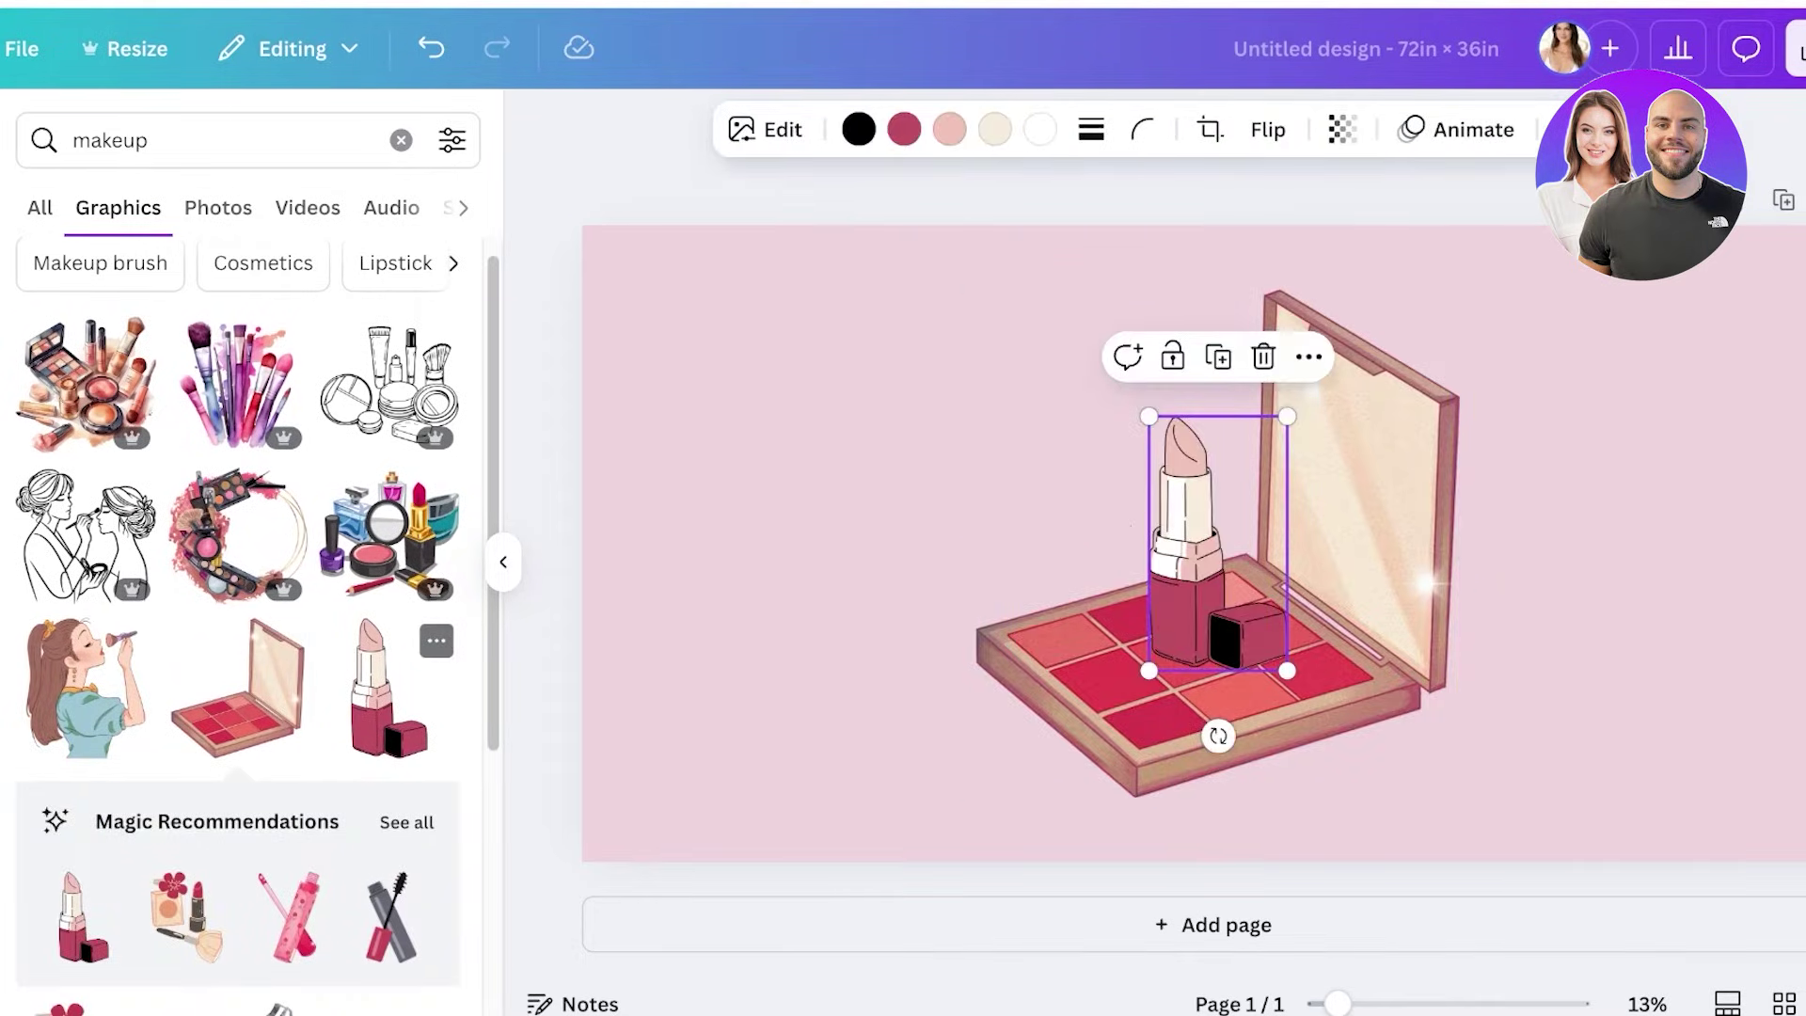
# Show all magic recommendations for the lipstick and add the pink "Everlasting" dropper bottle to the page
pyautogui.scroll(-3, 388, 689)
pyautogui.click(406, 652)
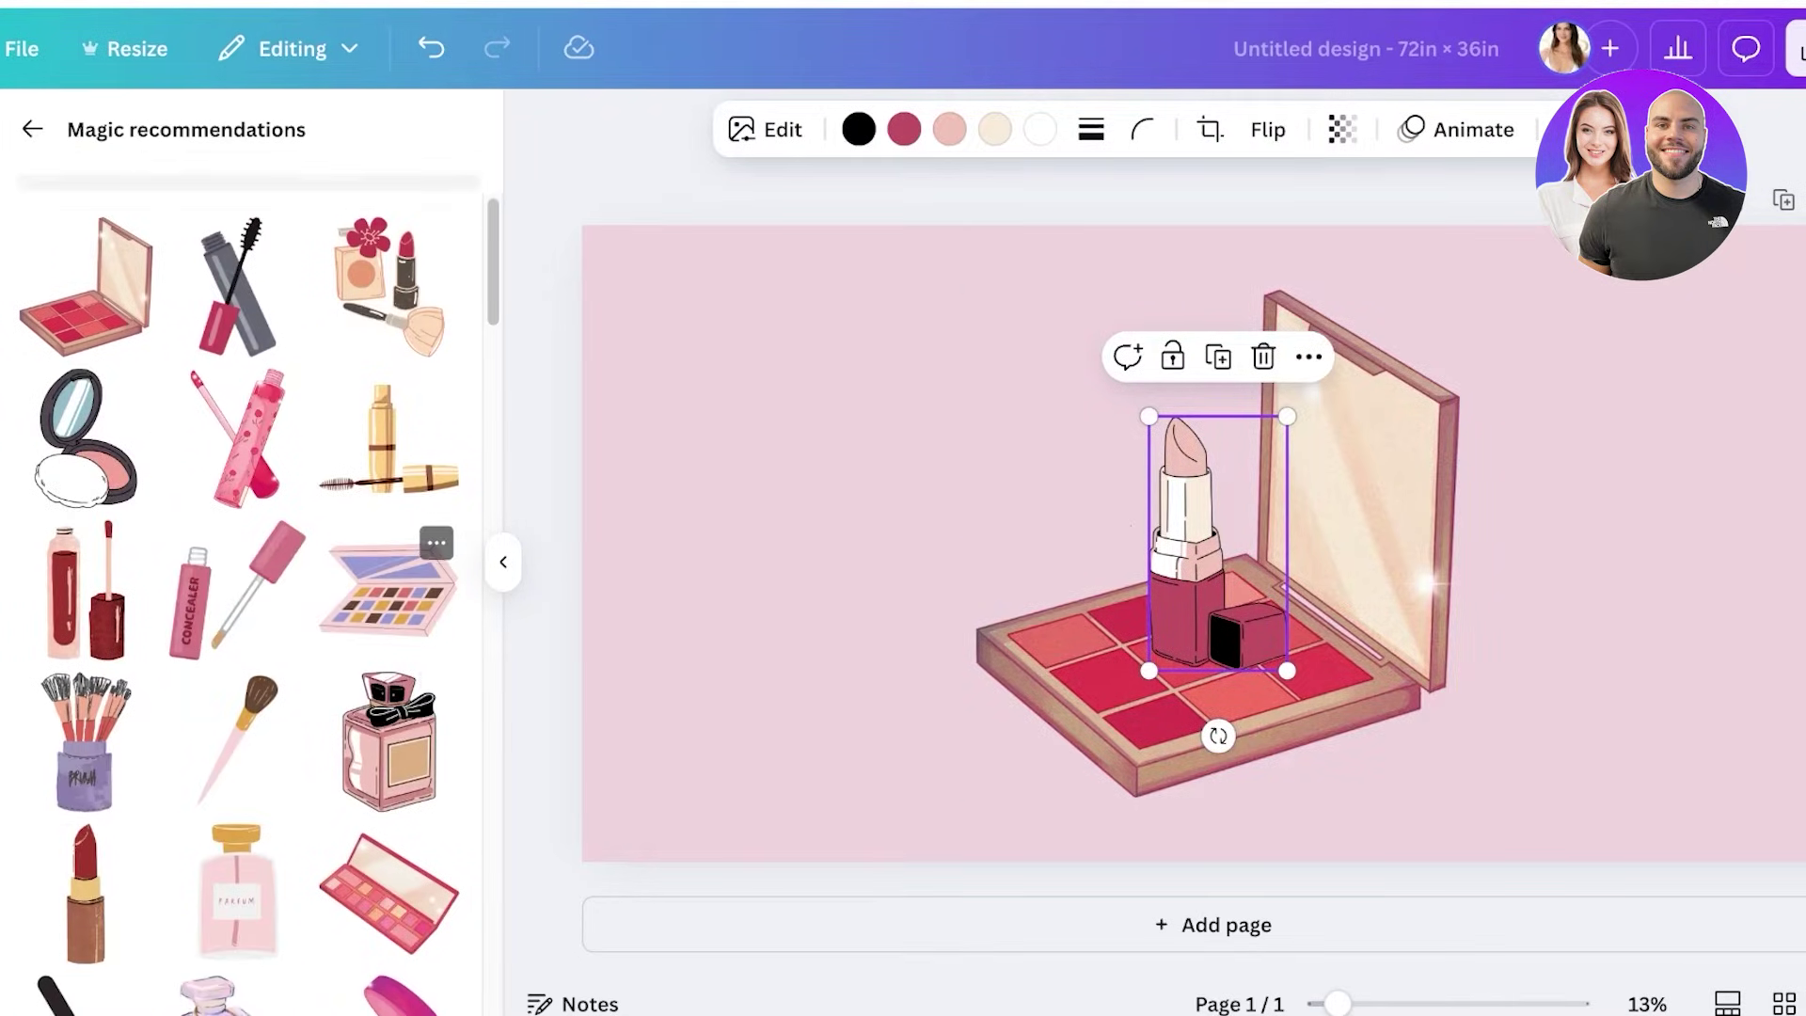
pyautogui.scroll(-10, 244, 753)
pyautogui.scroll(-4, 389, 611)
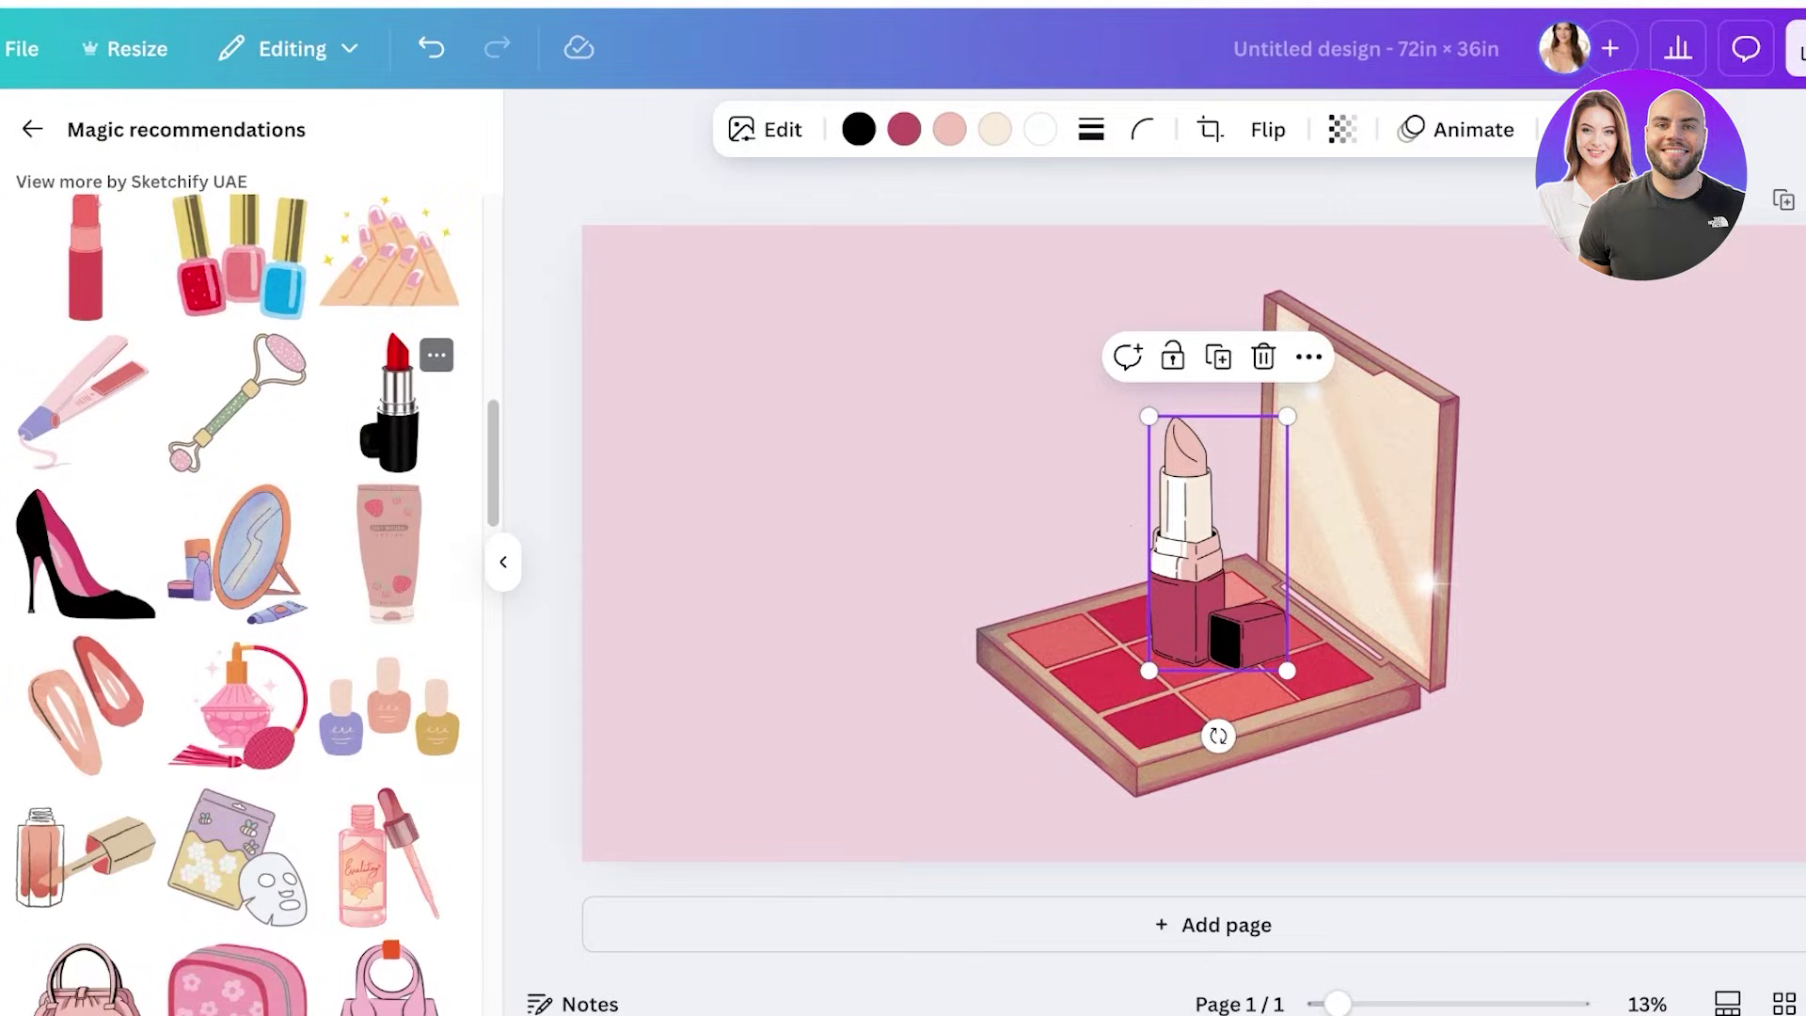
pyautogui.scroll(-4, 388, 611)
pyautogui.click(389, 593)
# Browse the remaining recommended graphics and return to the makeup search results
pyautogui.scroll(-5, 389, 593)
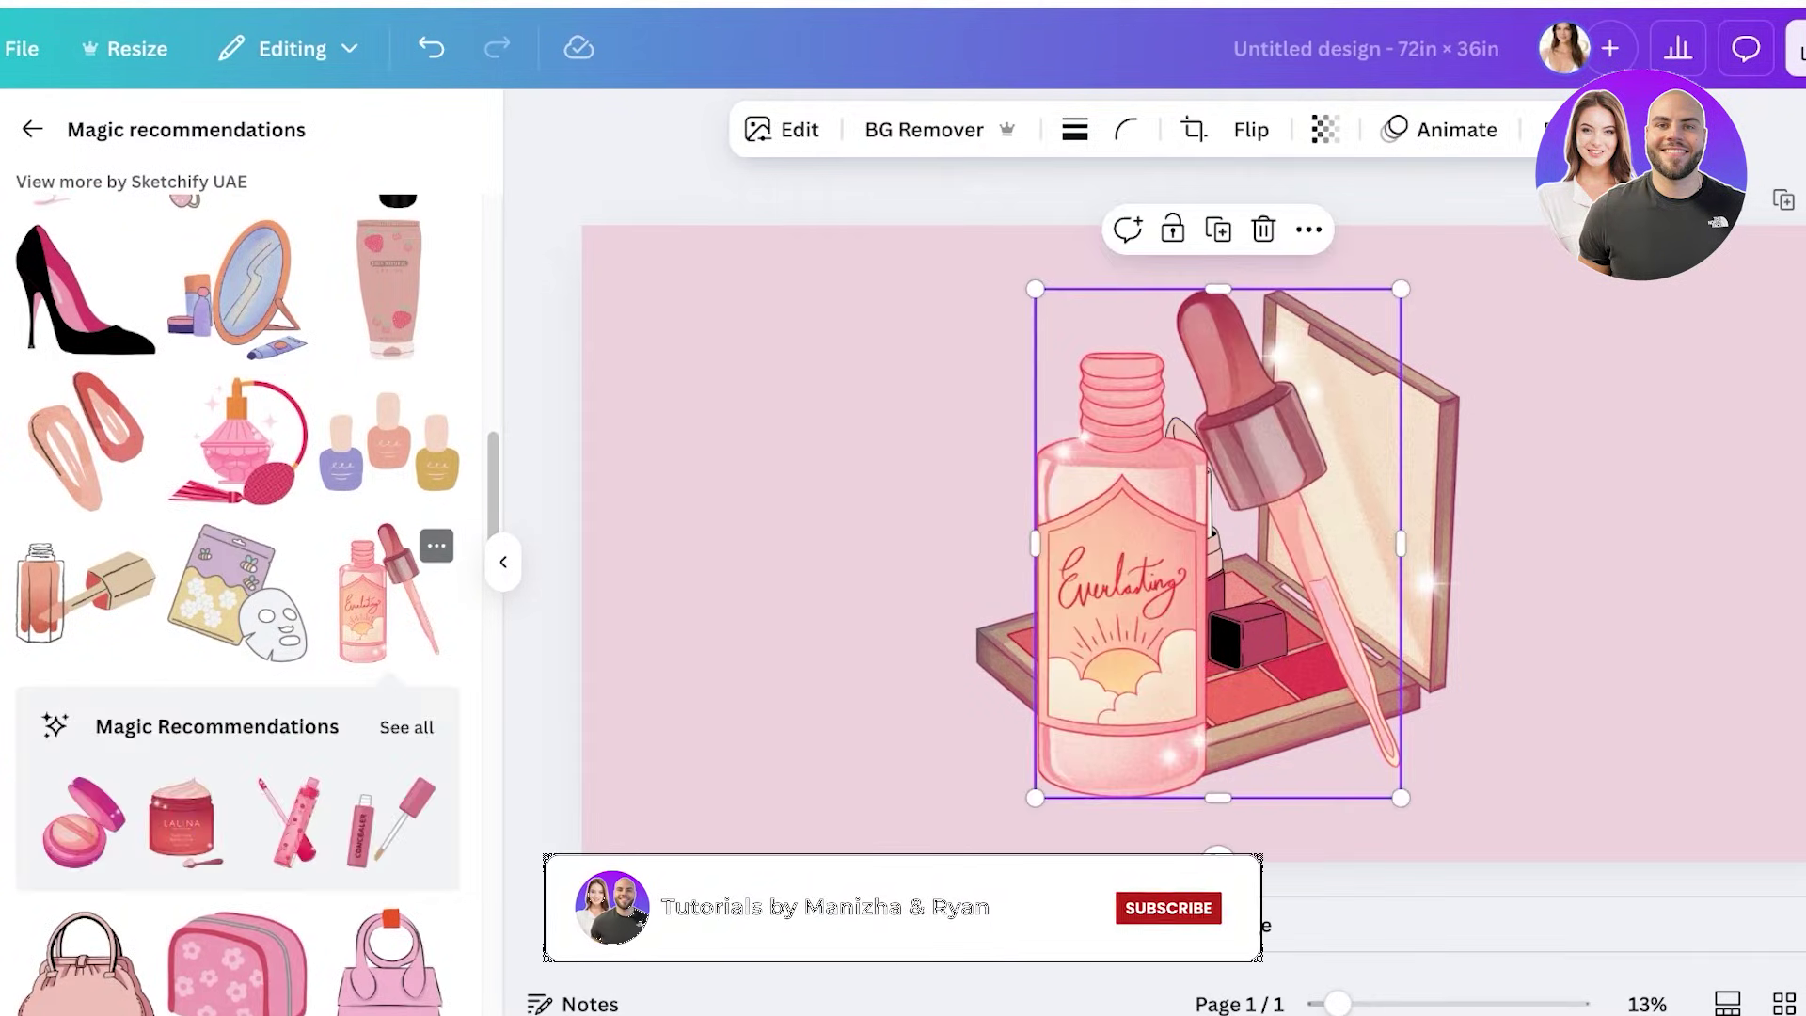
pyautogui.scroll(-4, 235, 602)
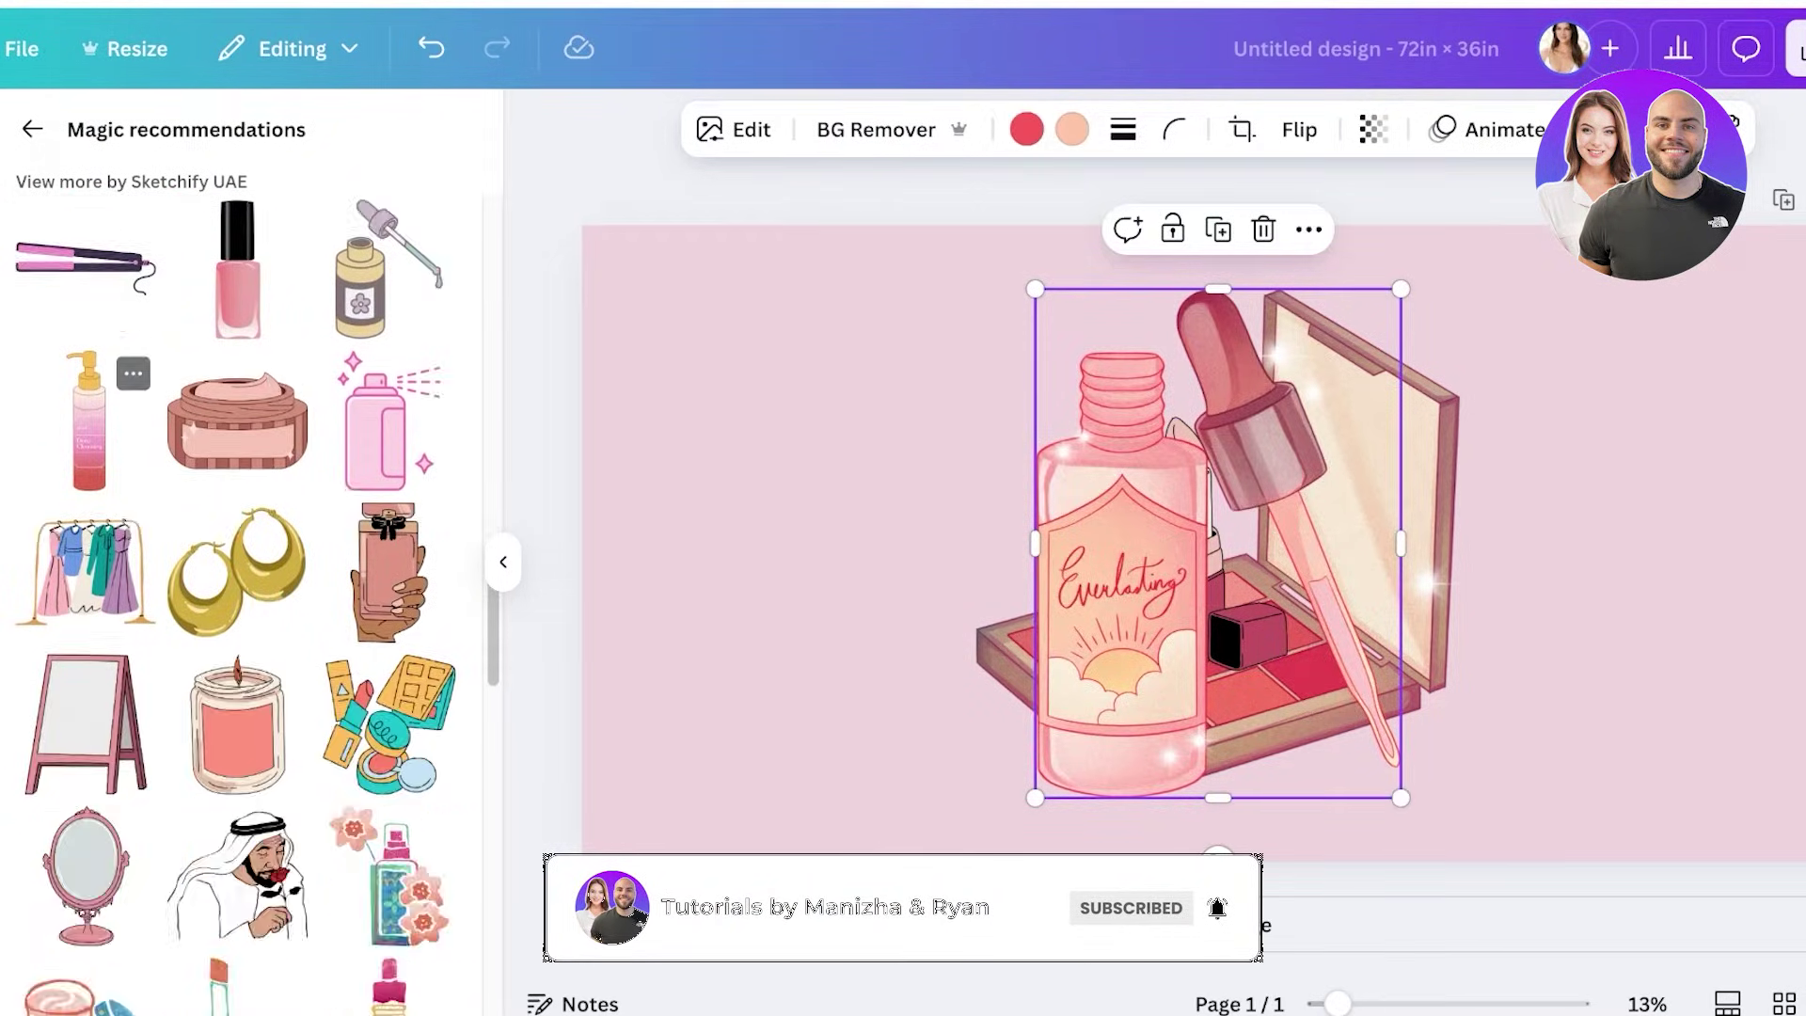
pyautogui.scroll(-12, 235, 602)
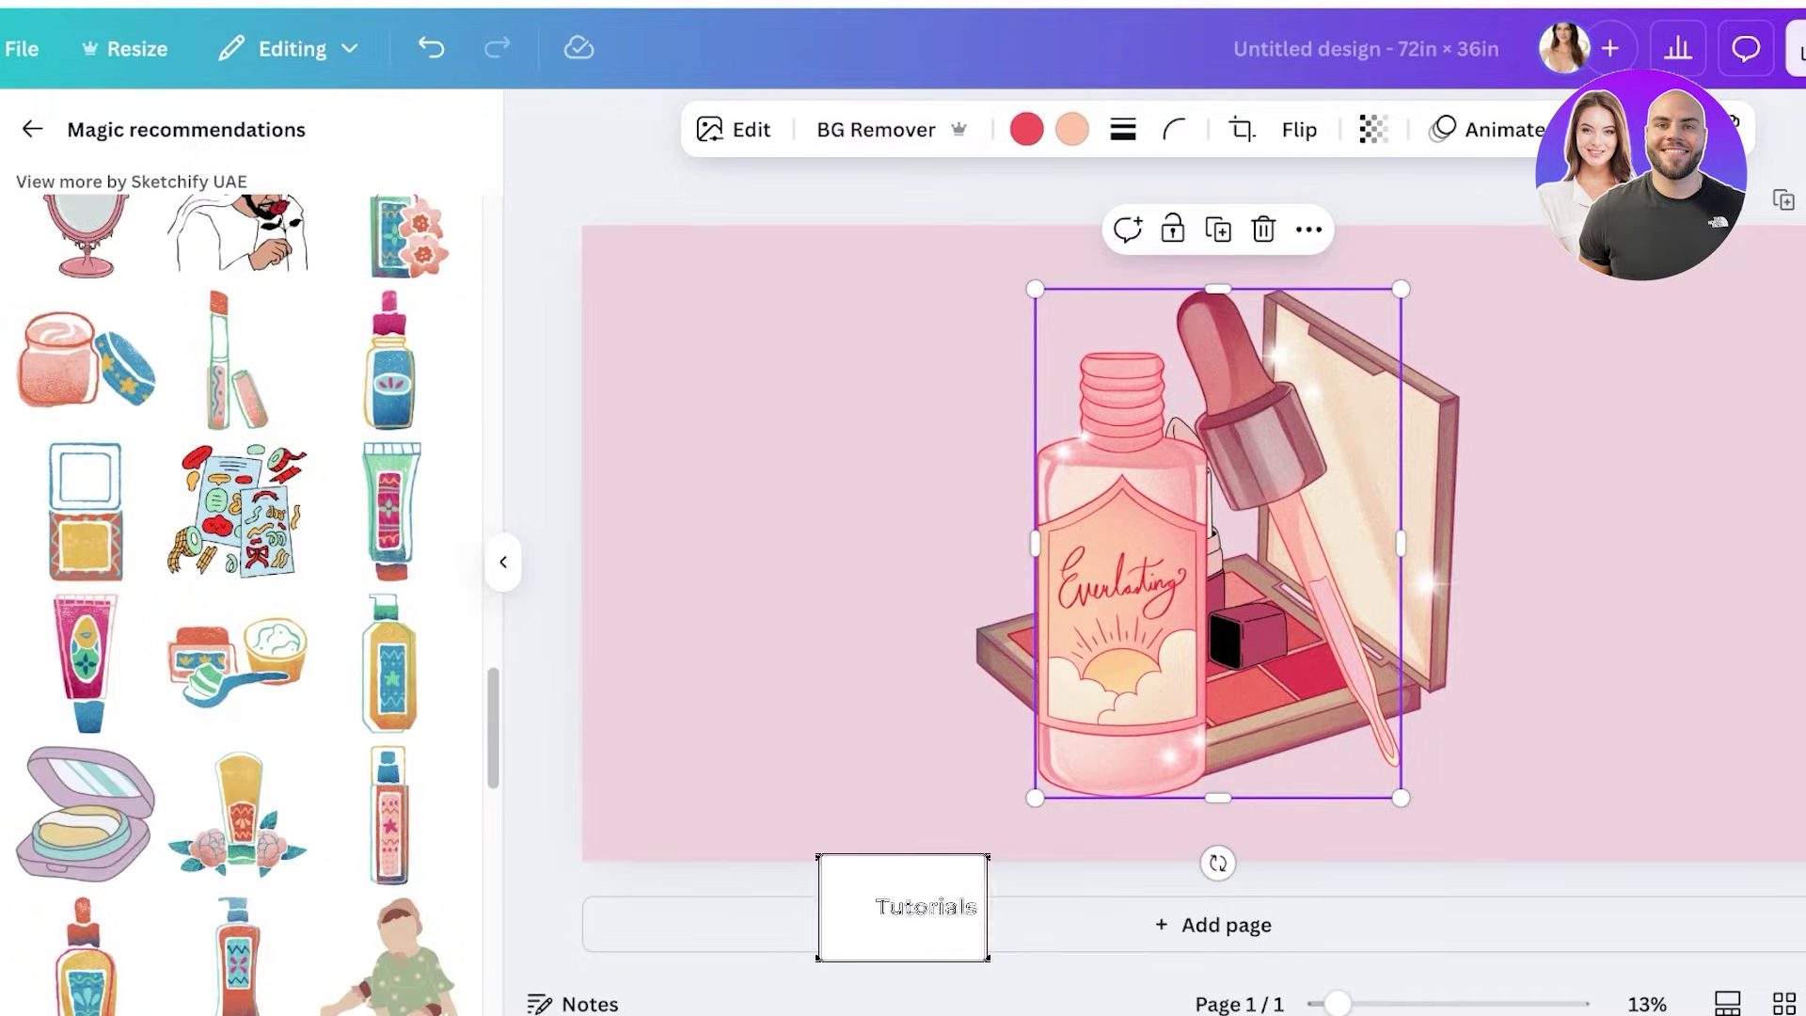
pyautogui.click(32, 129)
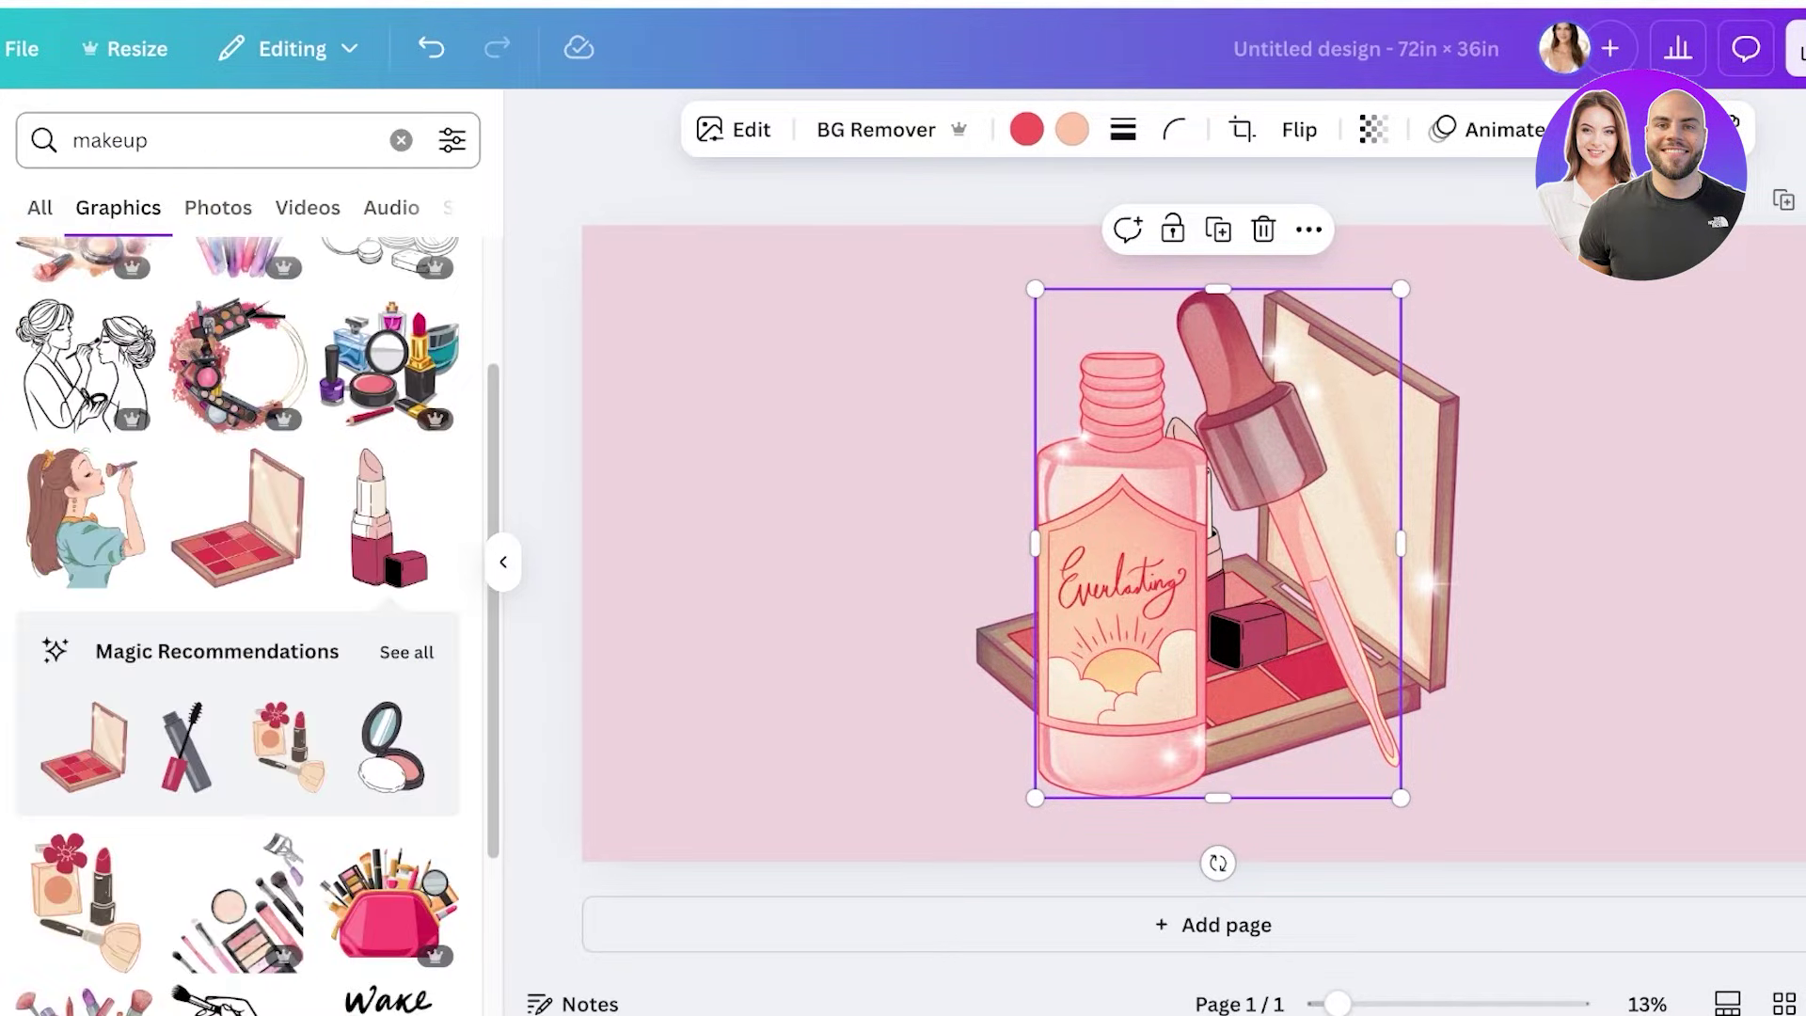
# Move the dropper bottle to the left side of the page and the eyeshadow palette to the right of the lipstick
pyautogui.moveTo(1122, 583); pyautogui.dragTo(831, 545)
pyautogui.moveTo(1355, 527); pyautogui.dragTo(1651, 517)
pyautogui.scroll(-3, 235, 621)
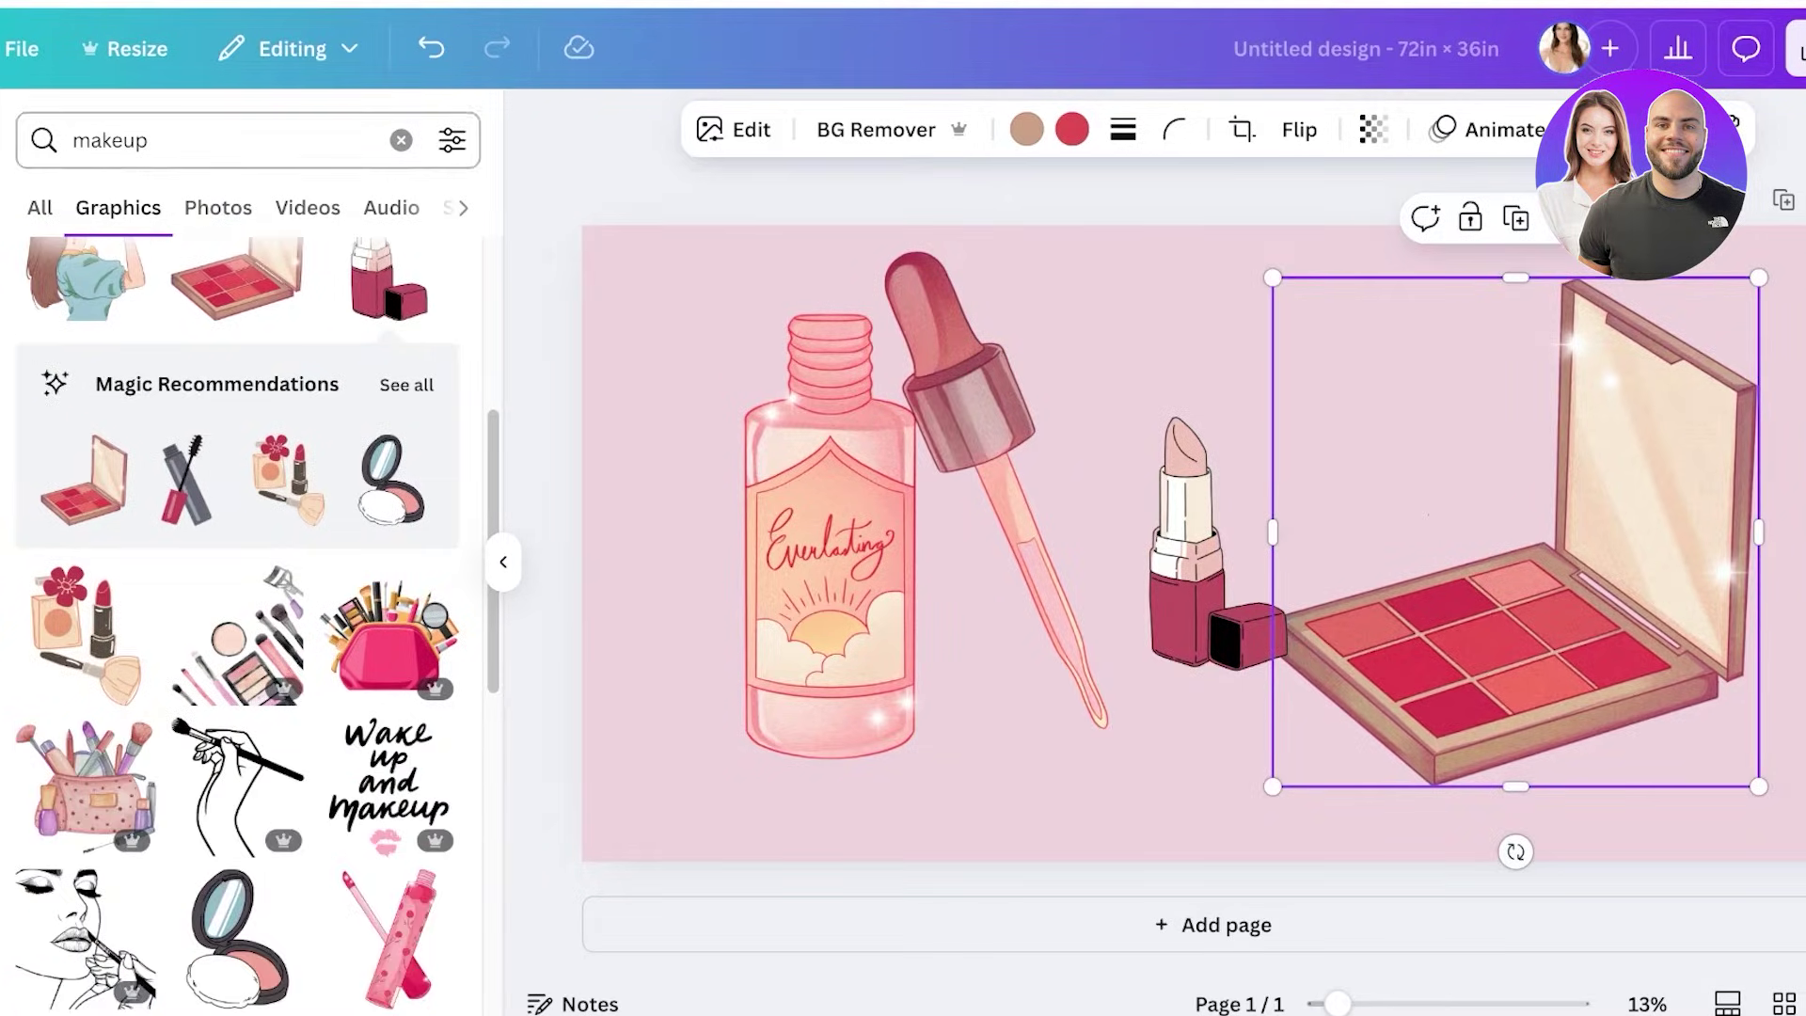
# Search the graphics for "mascara"
pyautogui.click(400, 140)
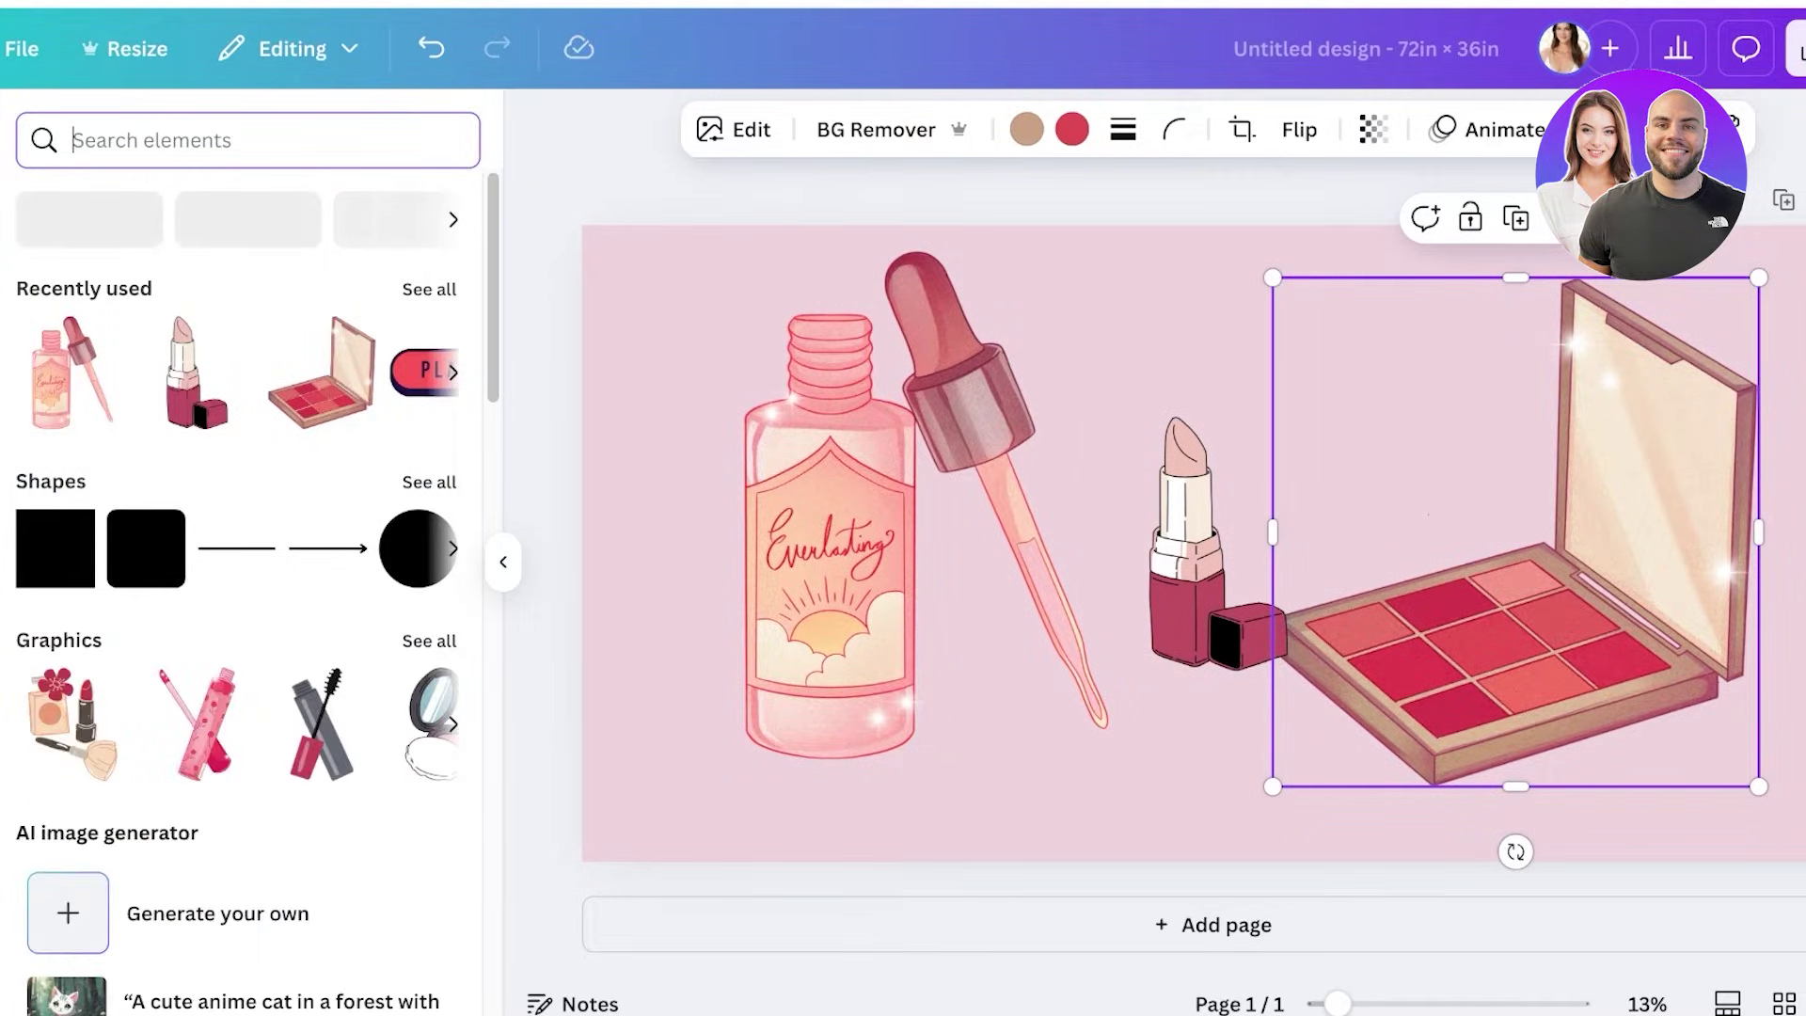
pyautogui.write('mascara')
pyautogui.press('Return')
pyautogui.click(117, 207)
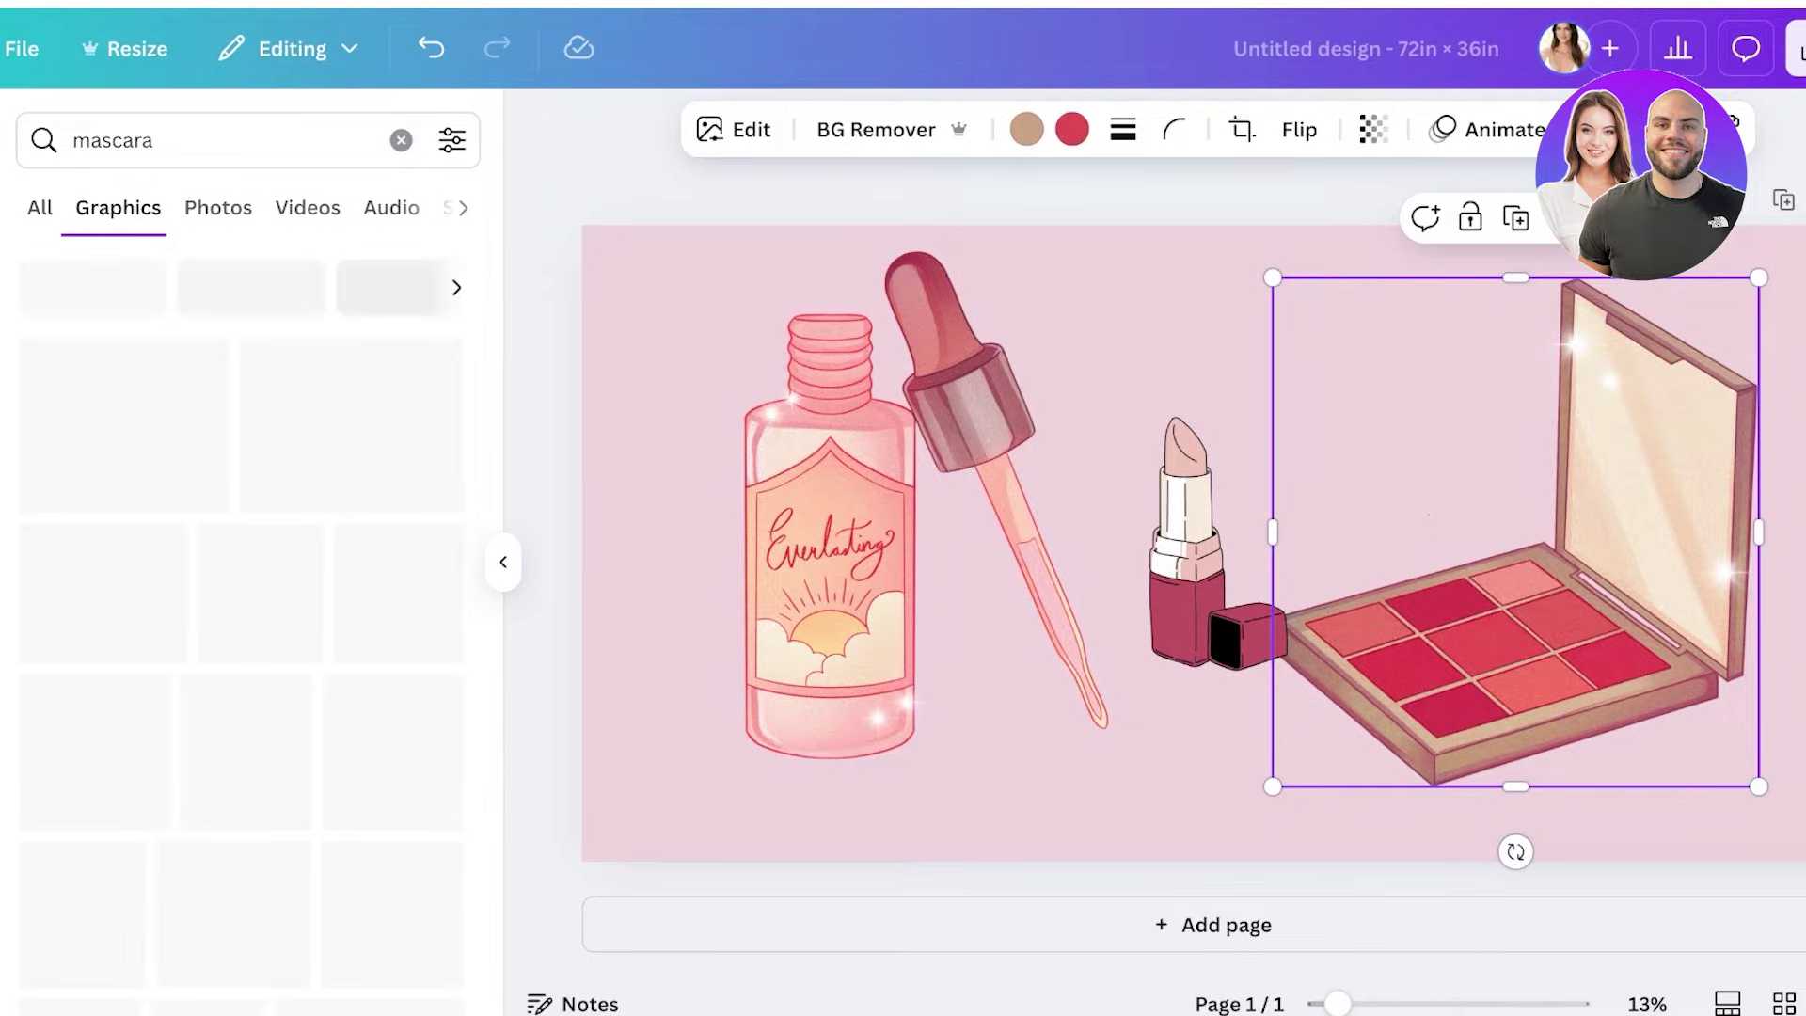
pyautogui.scroll(-5, 141, 451)
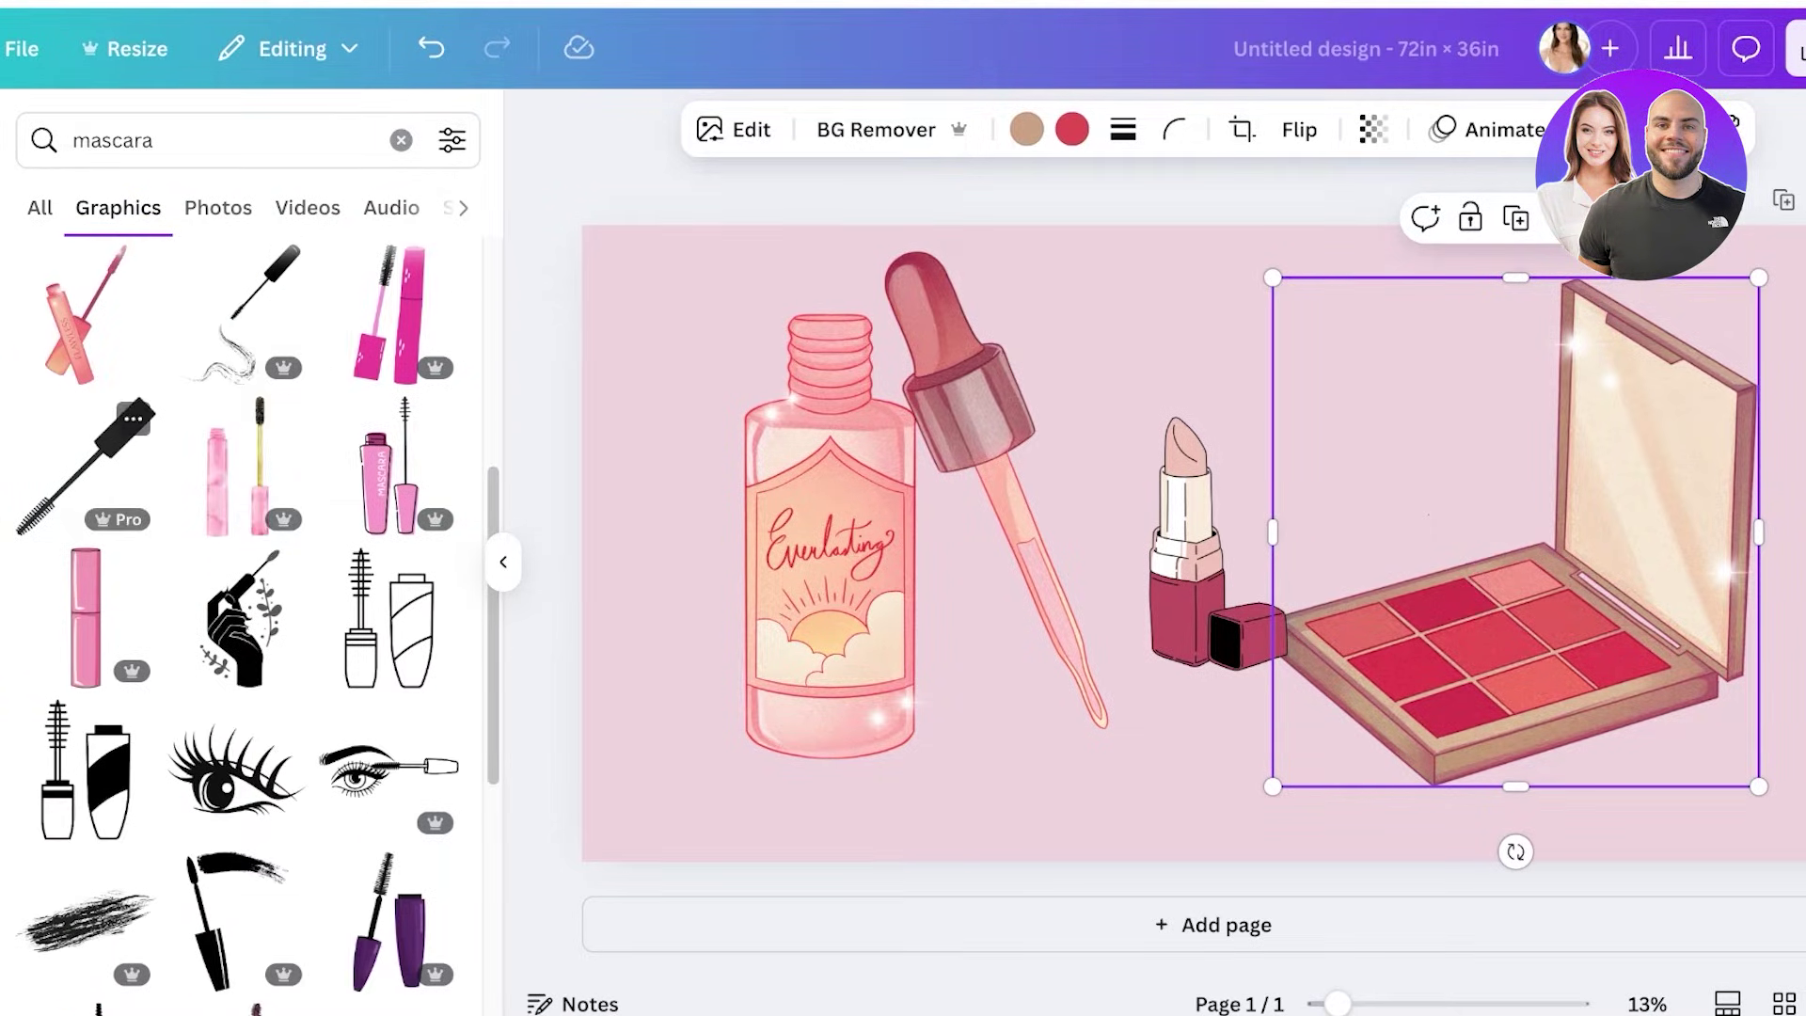
pyautogui.click(235, 466)
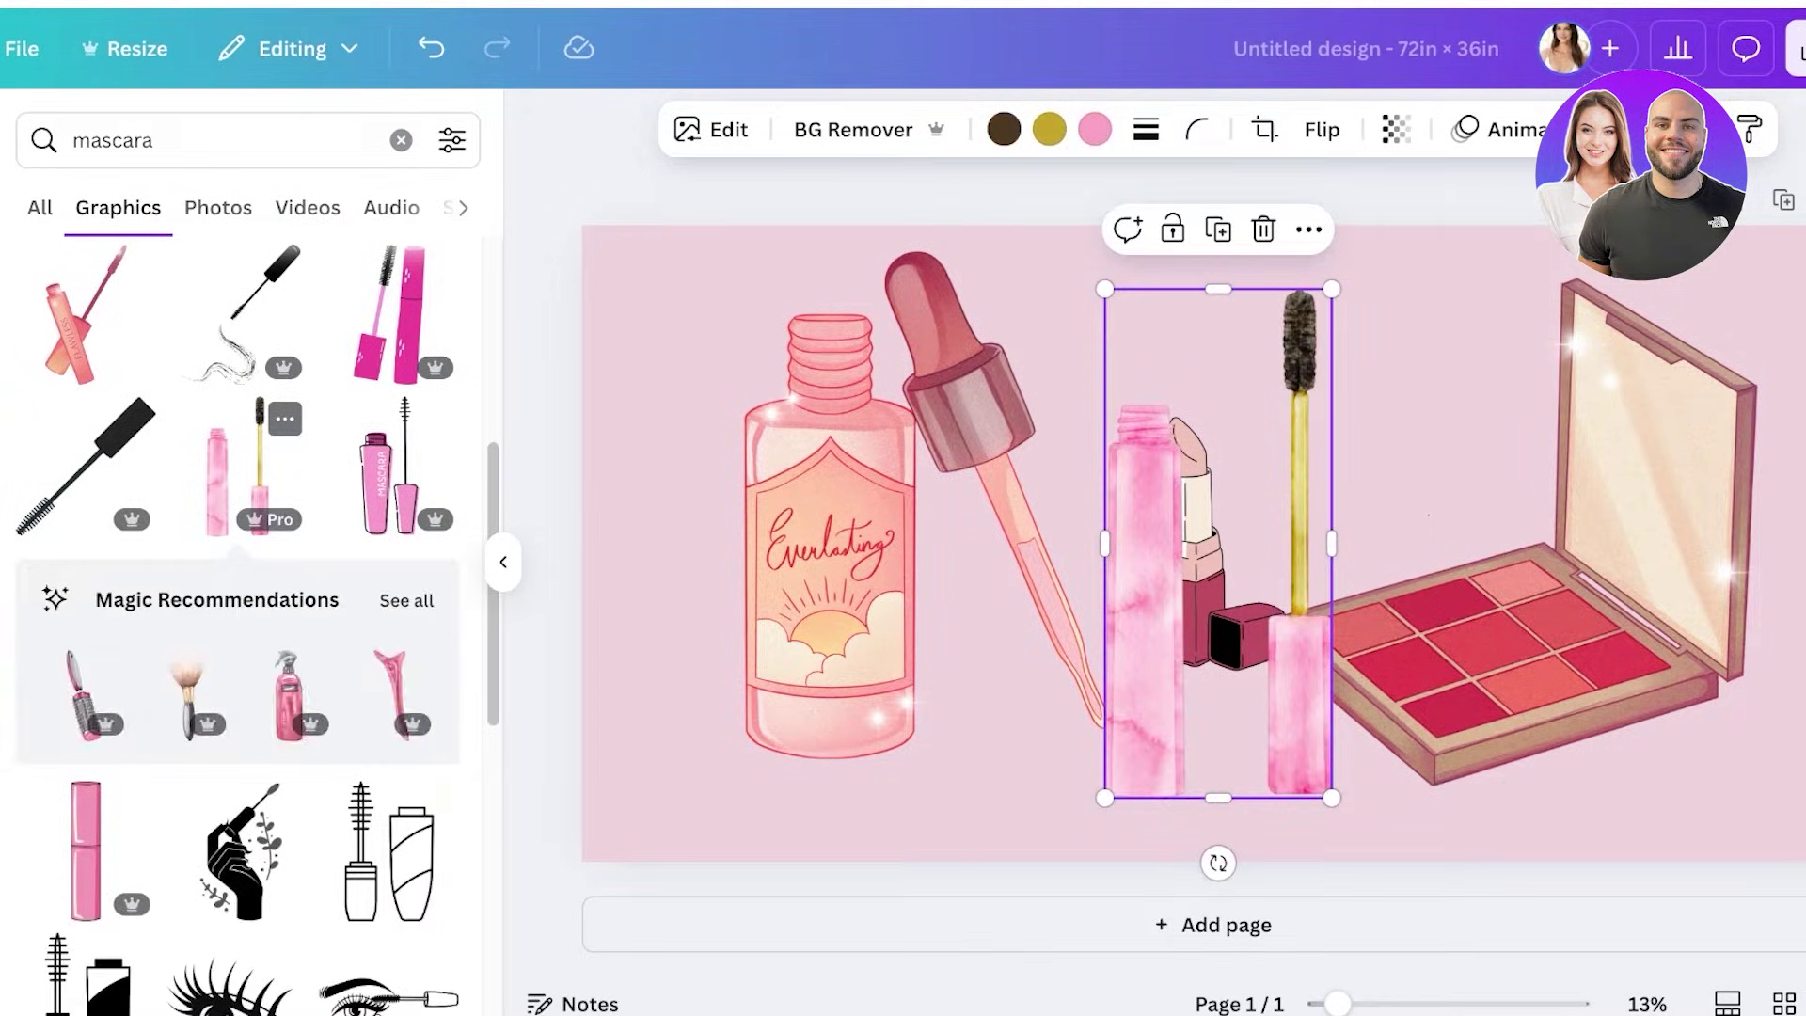
pyautogui.press('Delete')
pyautogui.click(399, 466)
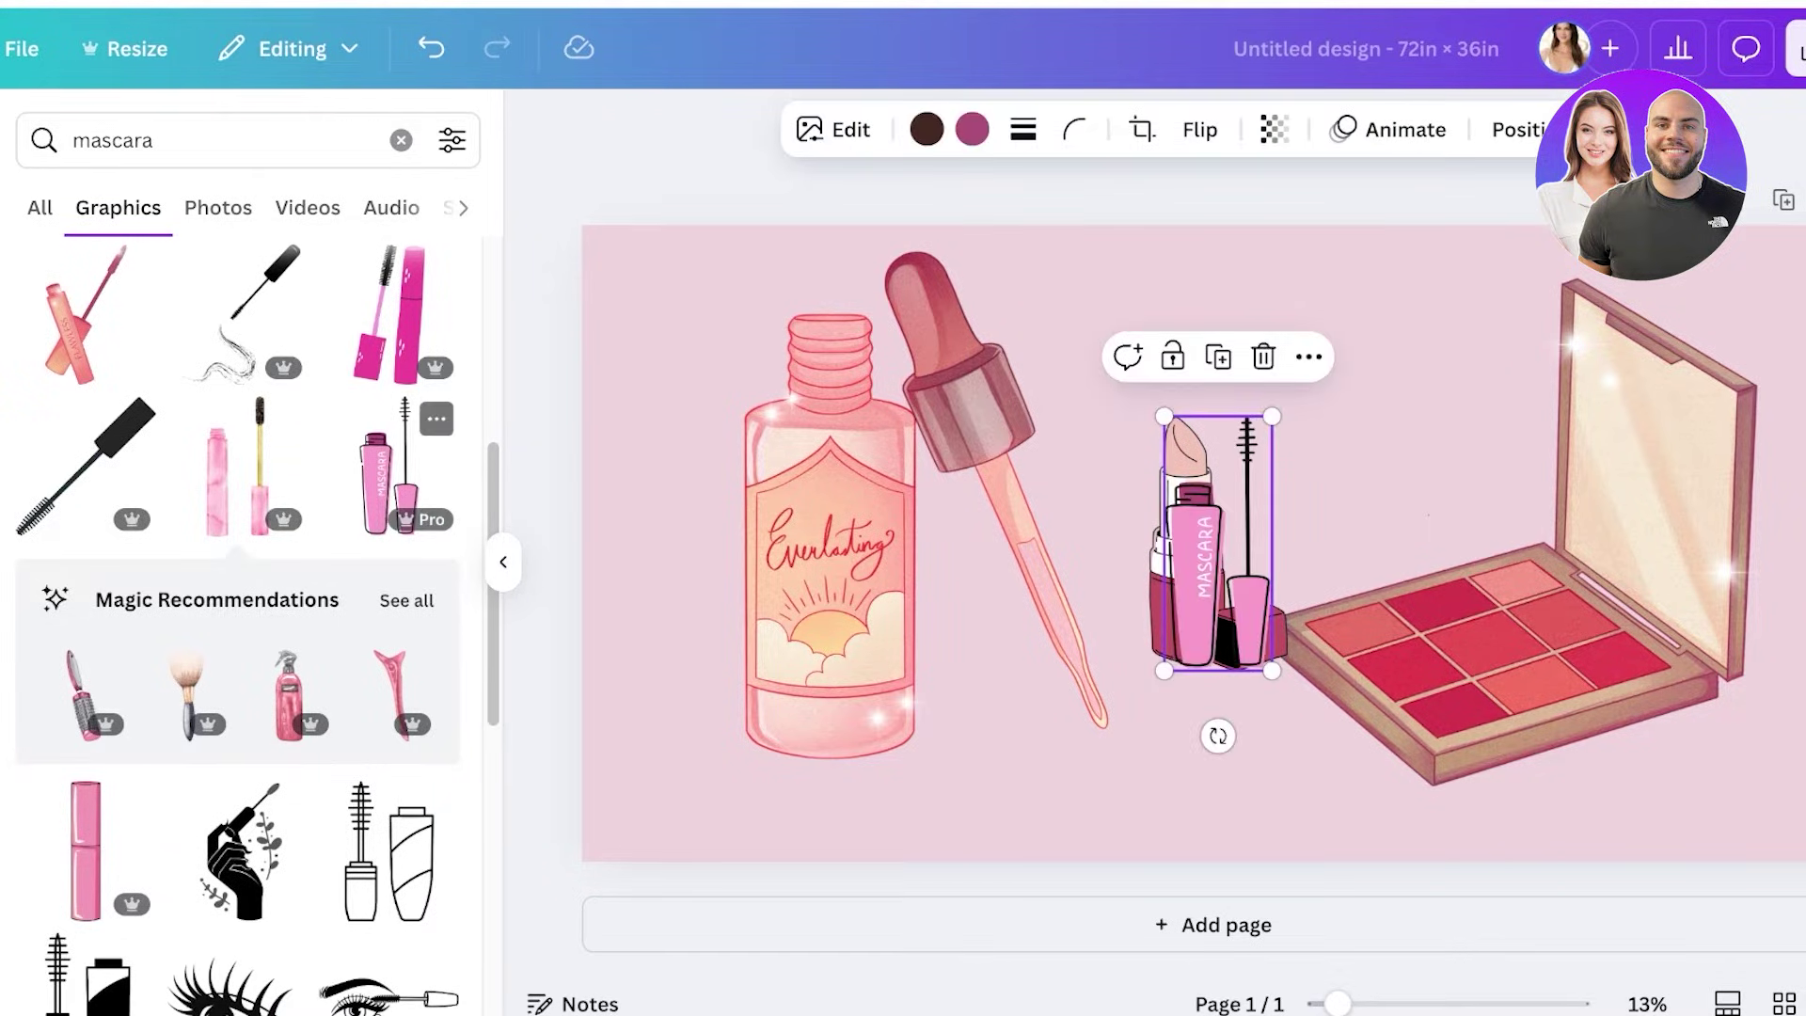
pyautogui.press('Delete')
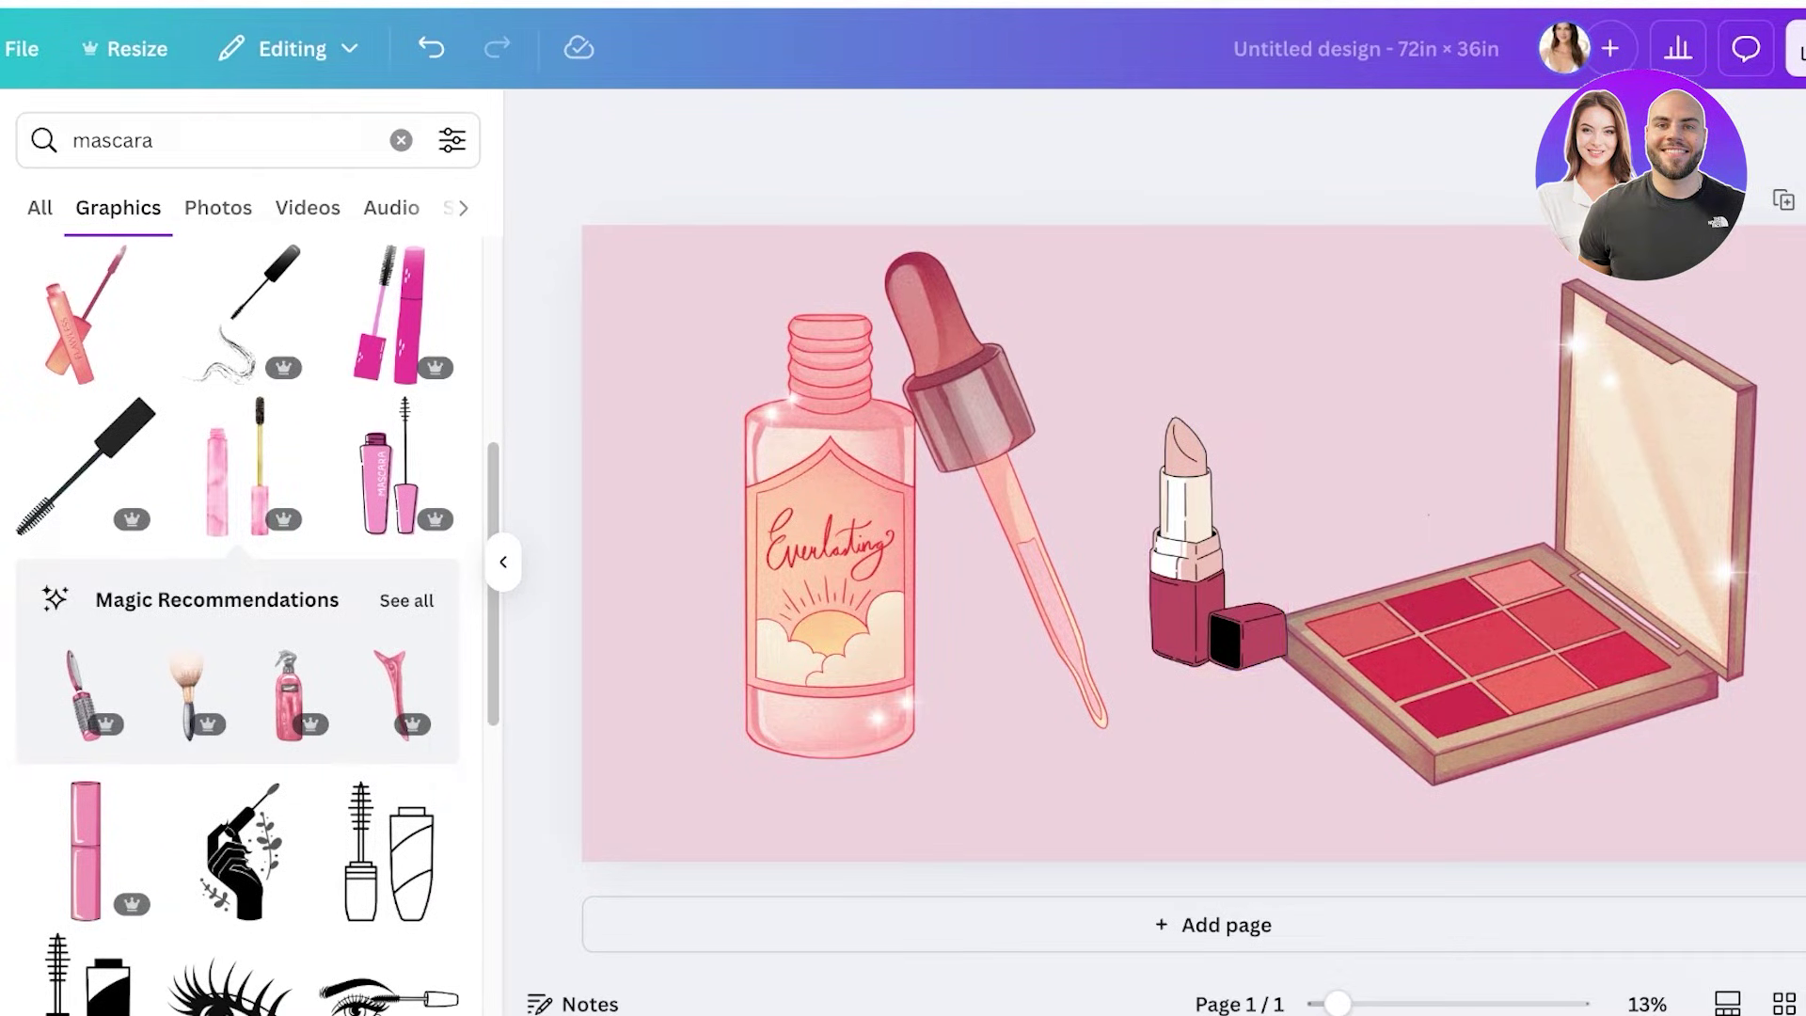
# Add the magenta mascara with its open wand to the page between the lipstick and the palette, and browse further mascara graphics
pyautogui.click(391, 315)
pyautogui.moveTo(1217, 543); pyautogui.dragTo(1392, 481)
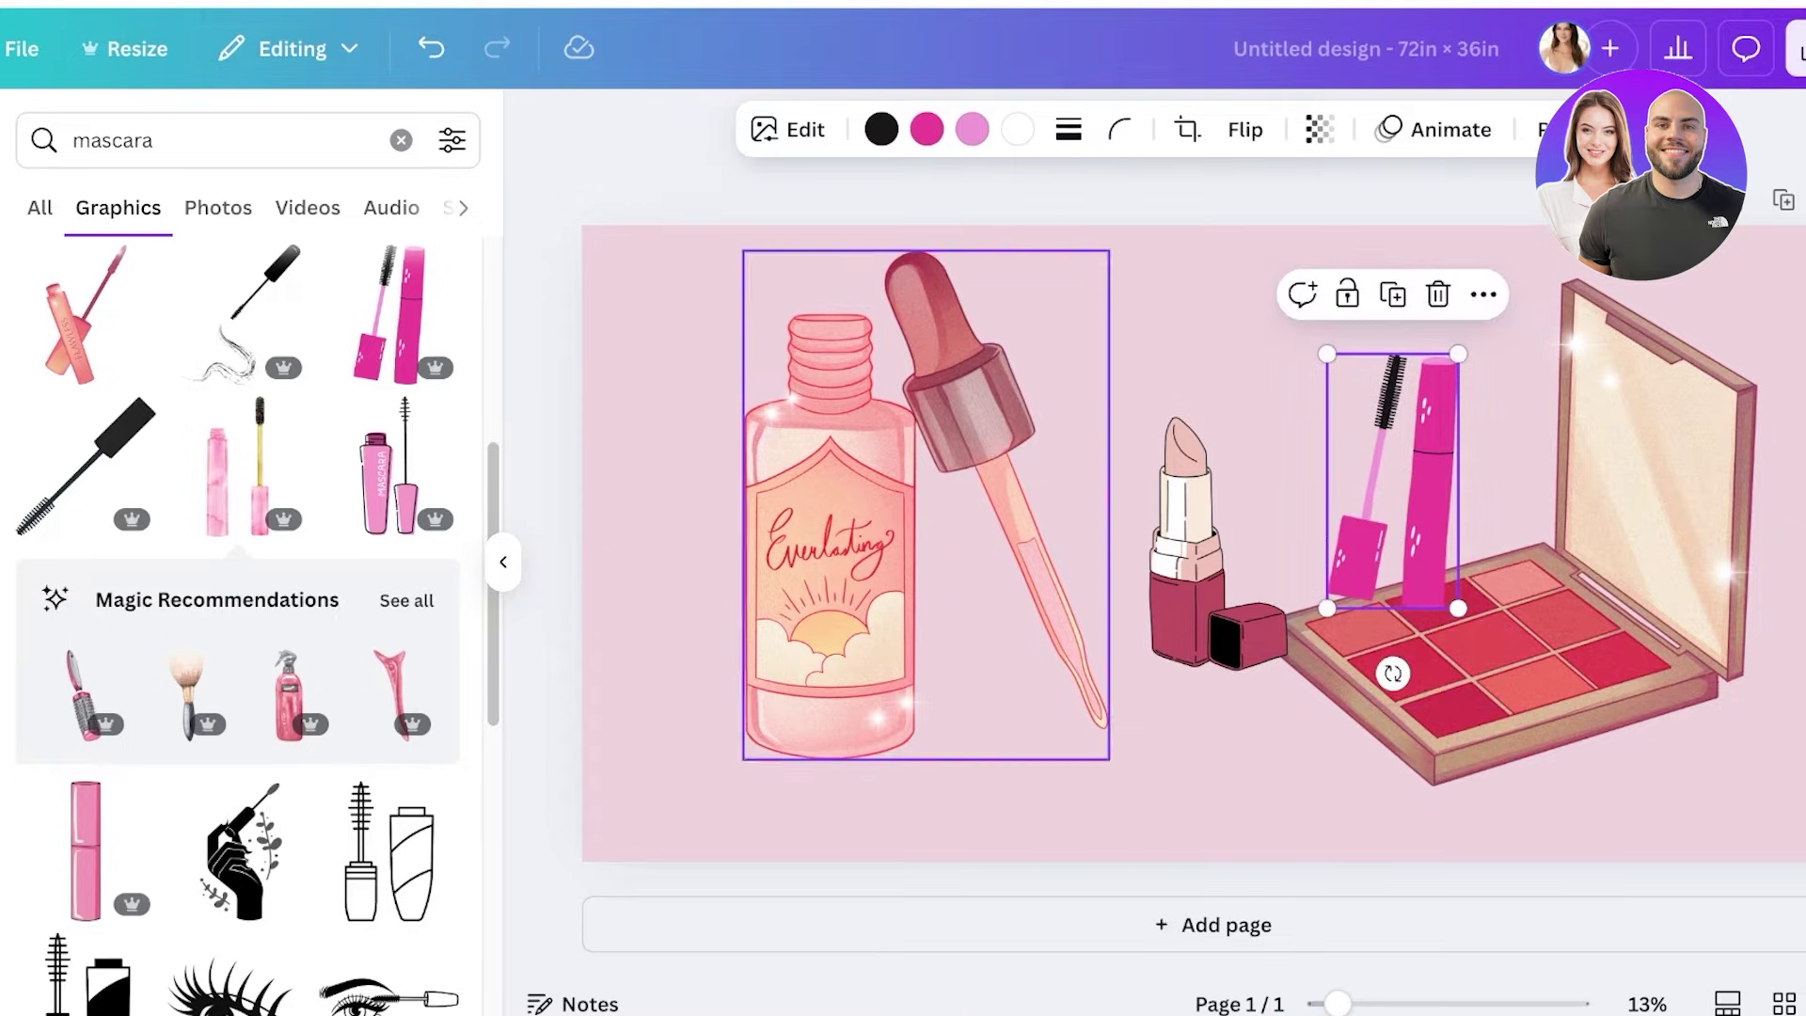
pyautogui.scroll(-10, 245, 565)
pyautogui.scroll(-5, 395, 405)
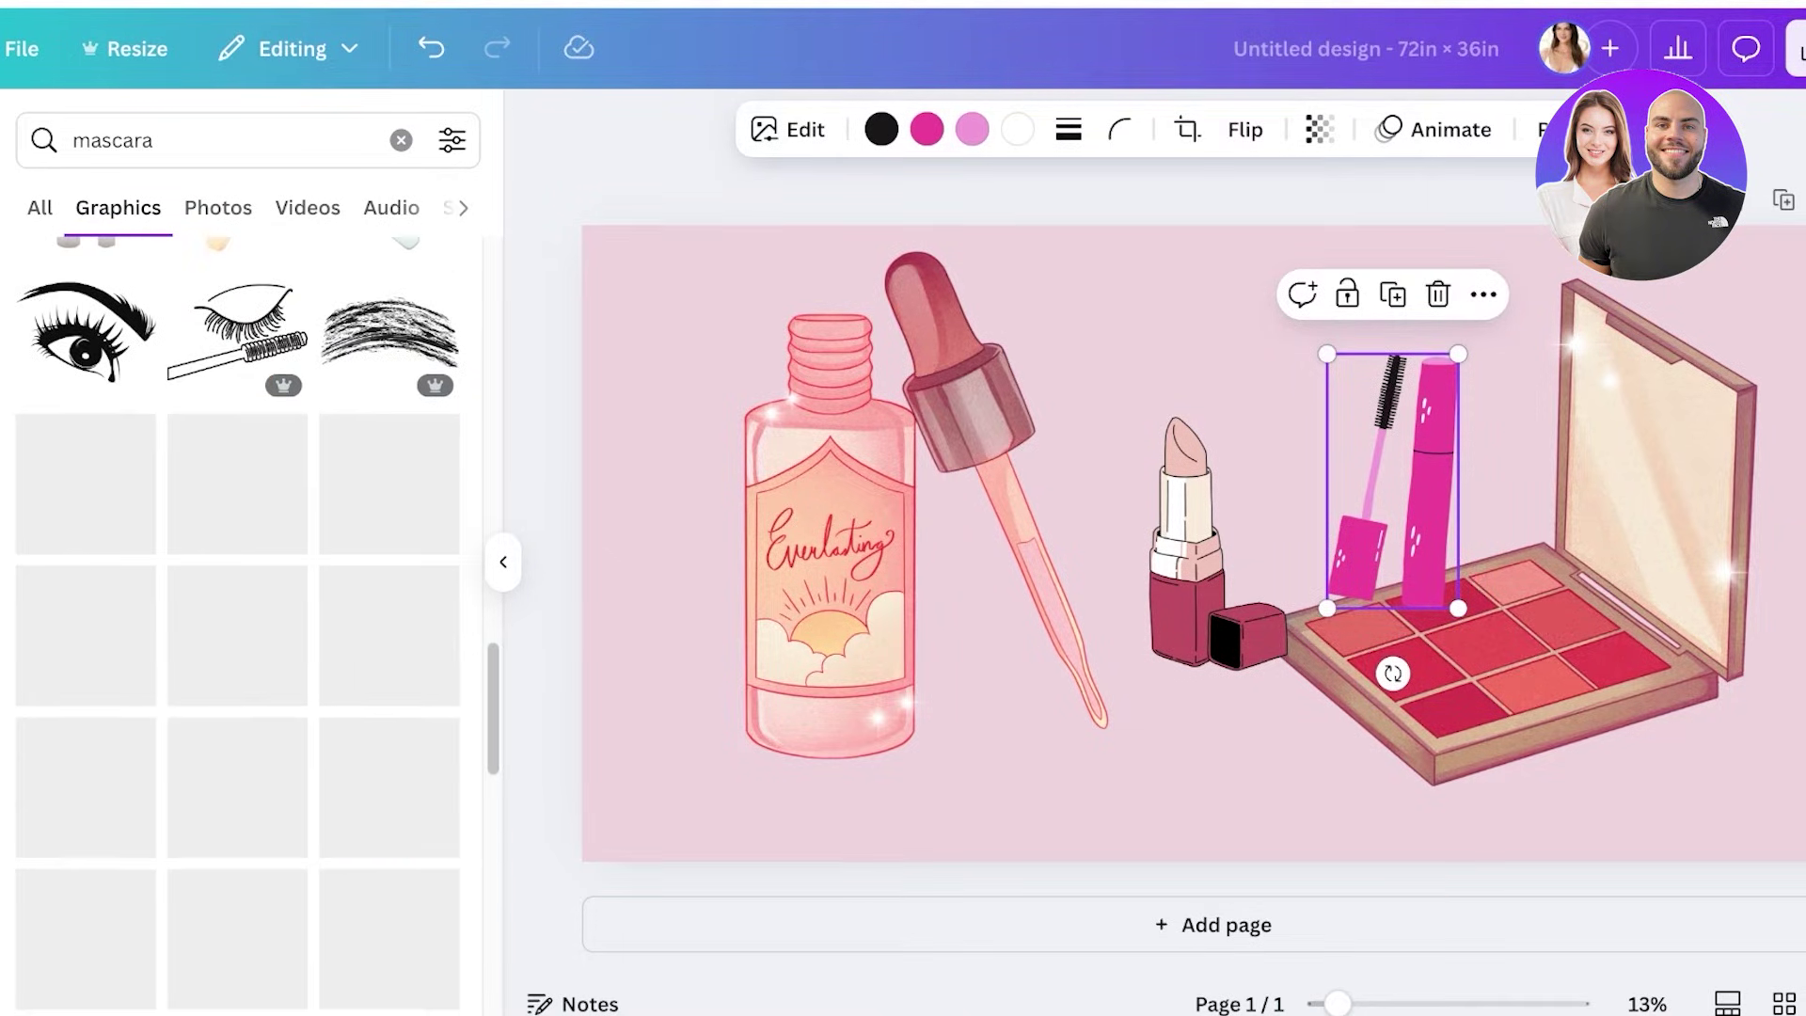
pyautogui.scroll(-4, 245, 621)
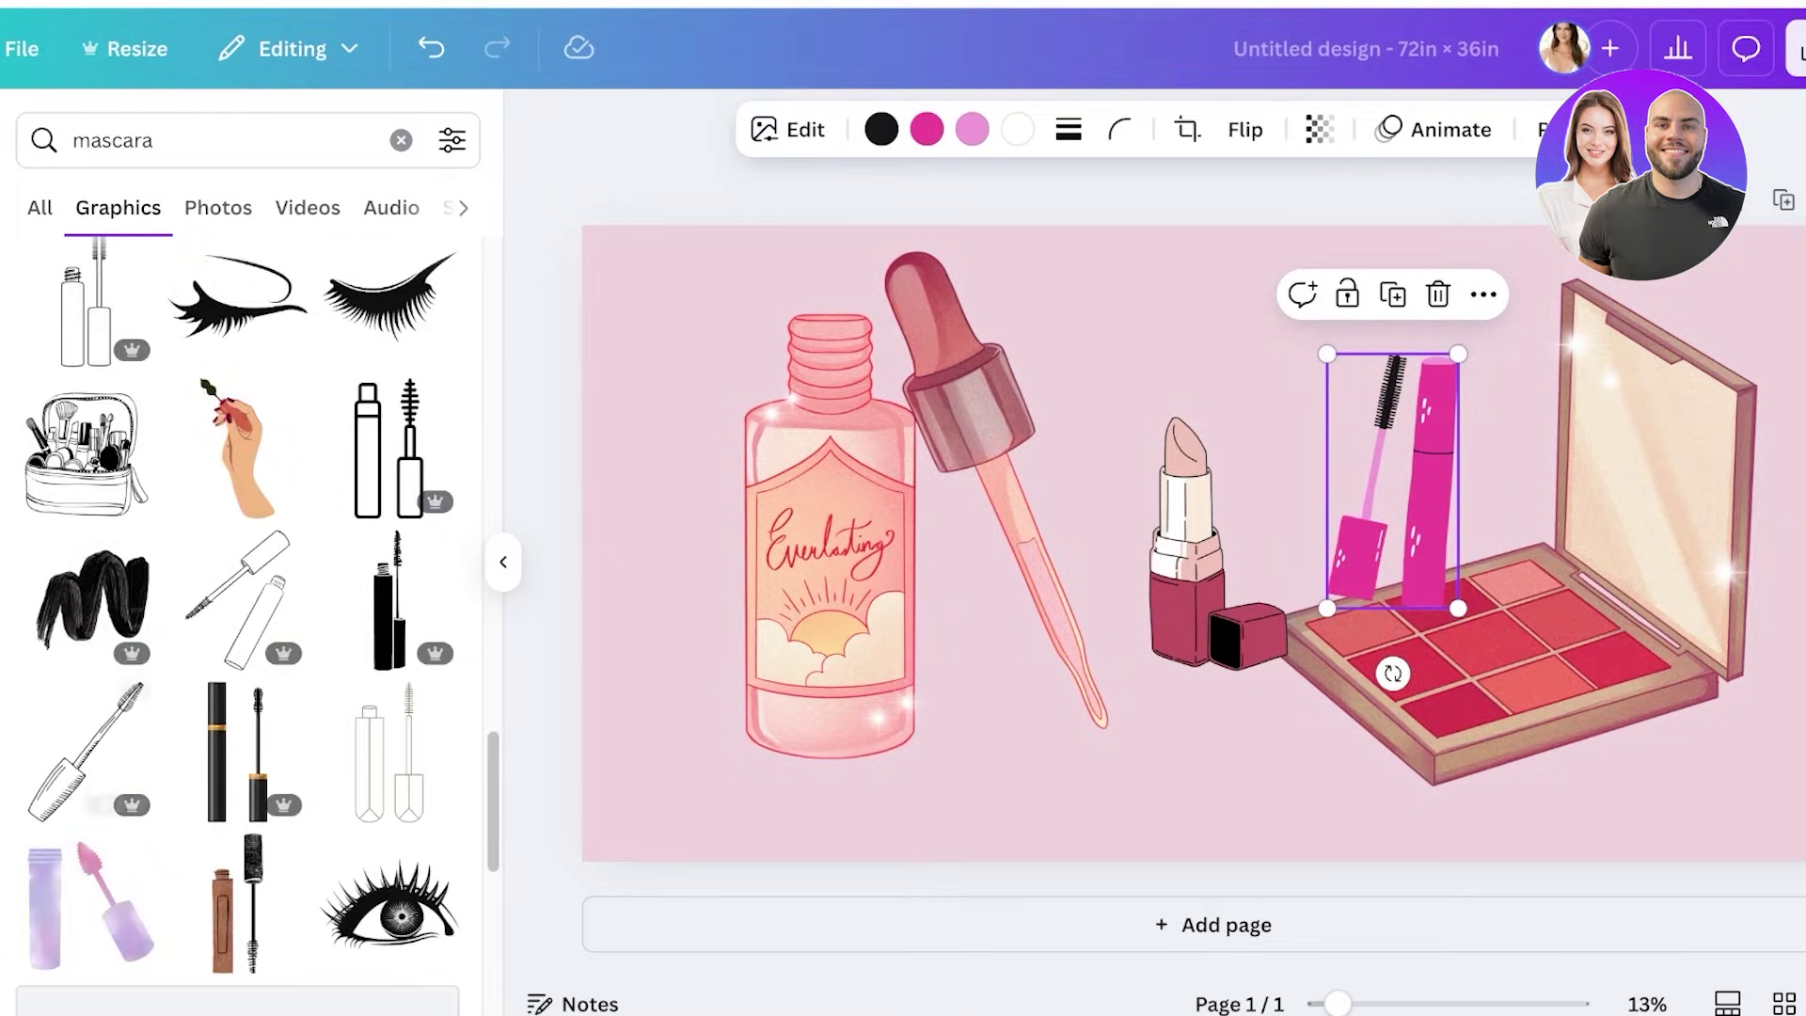
pyautogui.scroll(3, 244, 620)
# Shrink the dropper bottle and place it in the lower left of the page
pyautogui.click(828, 564)
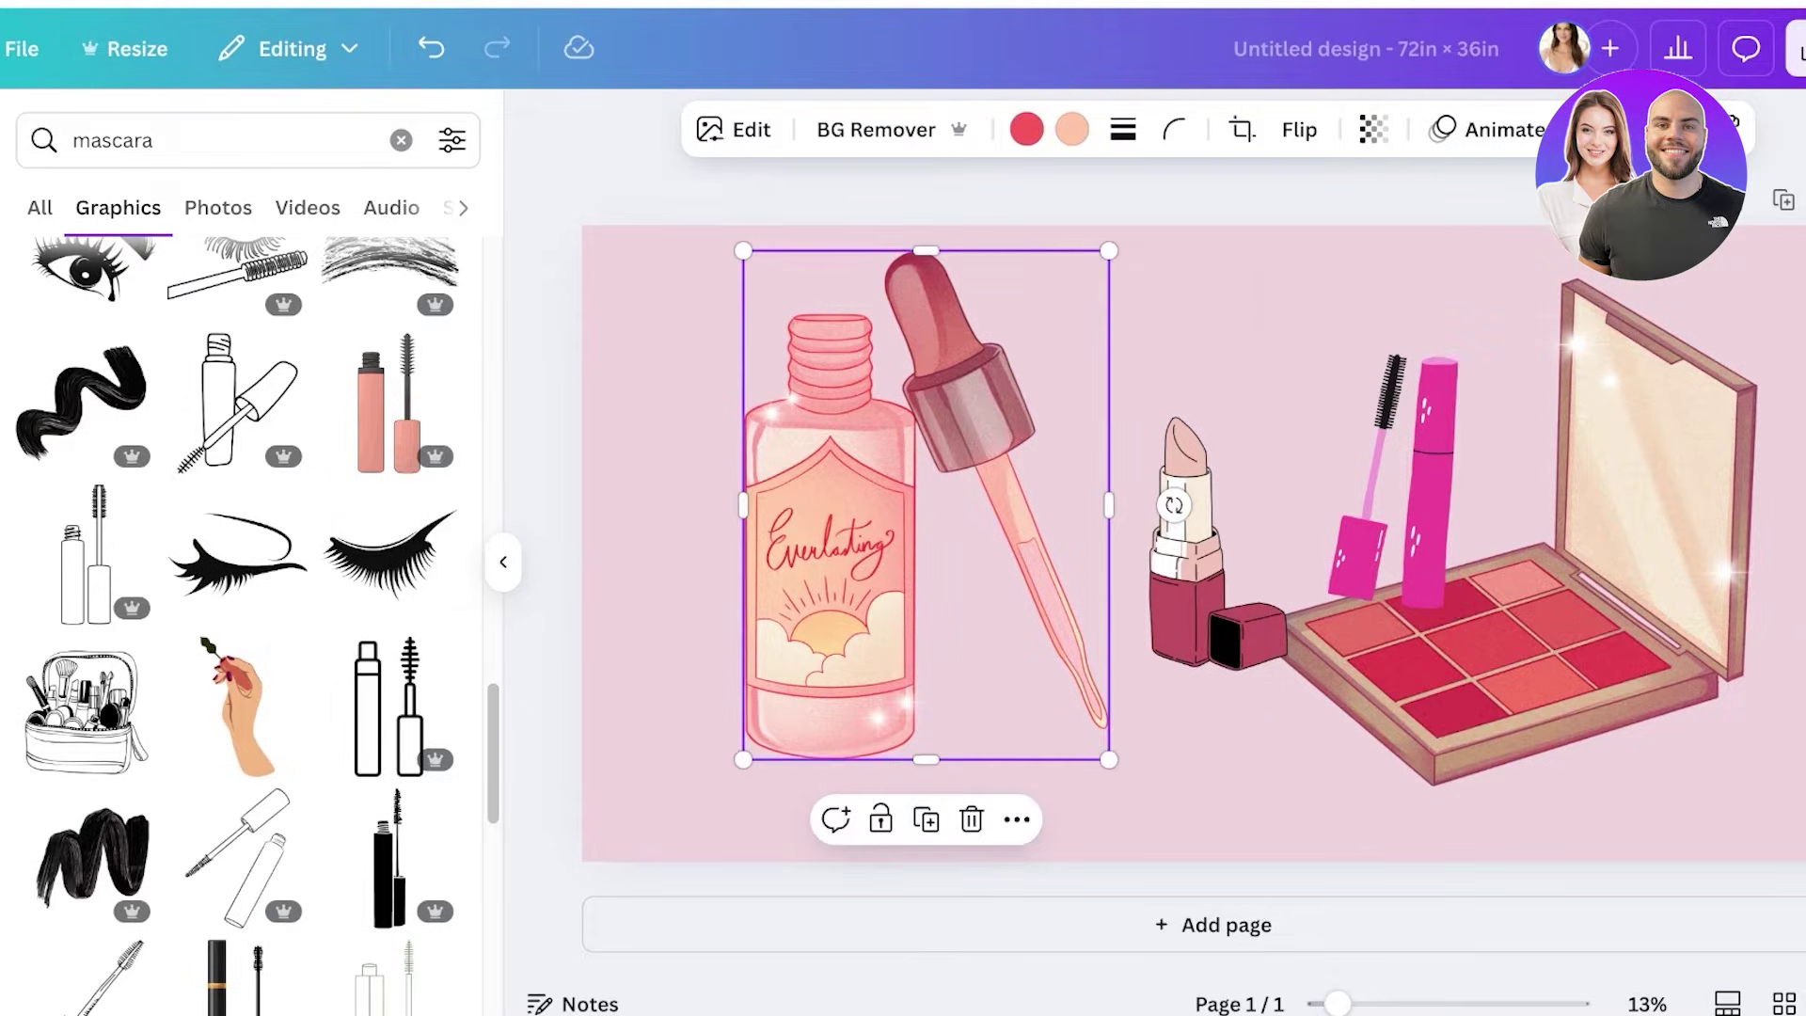
pyautogui.moveTo(827, 564); pyautogui.dragTo(730, 540)
pyautogui.moveTo(1012, 226); pyautogui.dragTo(932, 340)
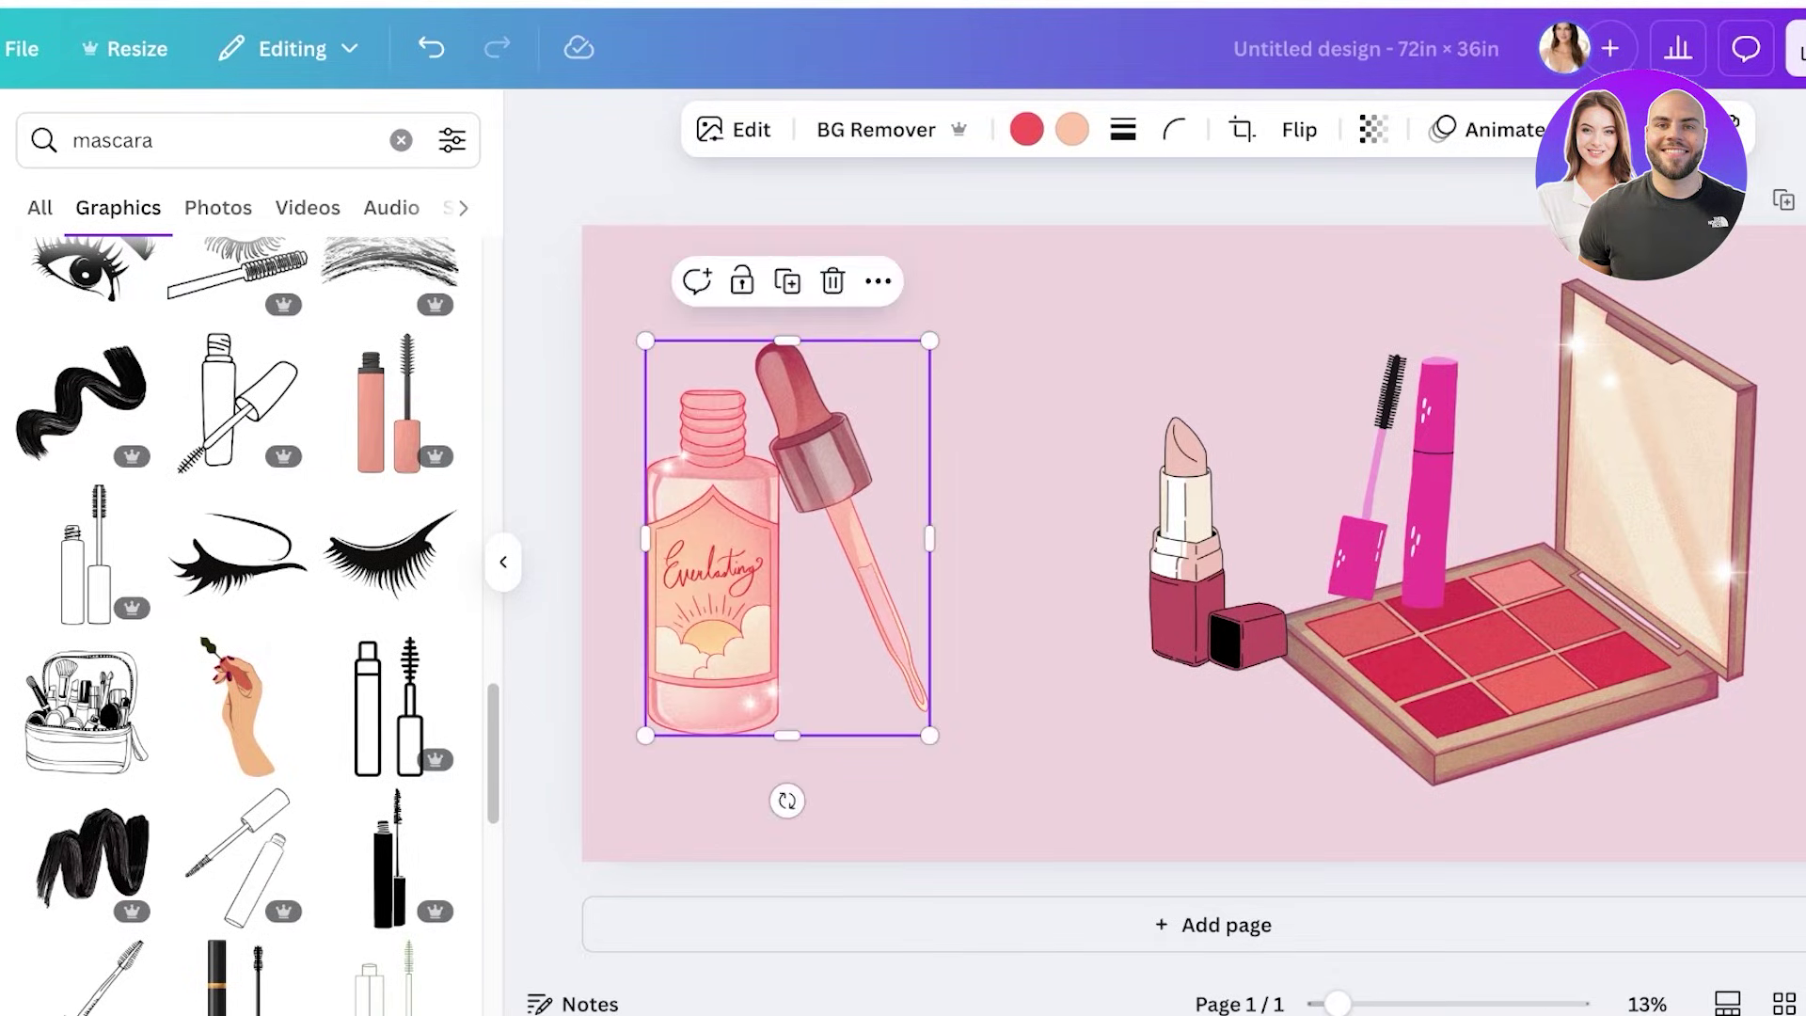
pyautogui.moveTo(715, 565); pyautogui.dragTo(756, 612)
# Enlarge the lipstick and the magenta mascara to about the bottle's height and line them up in a row beside it
pyautogui.moveTo(1186, 564); pyautogui.dragTo(981, 692)
pyautogui.moveTo(1082, 544); pyautogui.dragTo(1162, 395)
pyautogui.click(1382, 489)
pyautogui.moveTo(1328, 606); pyautogui.dragTo(1242, 773)
pyautogui.moveTo(1349, 564); pyautogui.dragTo(1326, 600)
pyautogui.moveTo(1435, 390); pyautogui.dragTo(1408, 441)
# Shrink the eyeshadow palette and place it at the right end of the row, level with the mascara
pyautogui.click(1428, 515)
pyautogui.moveTo(1272, 787); pyautogui.dragTo(1408, 637)
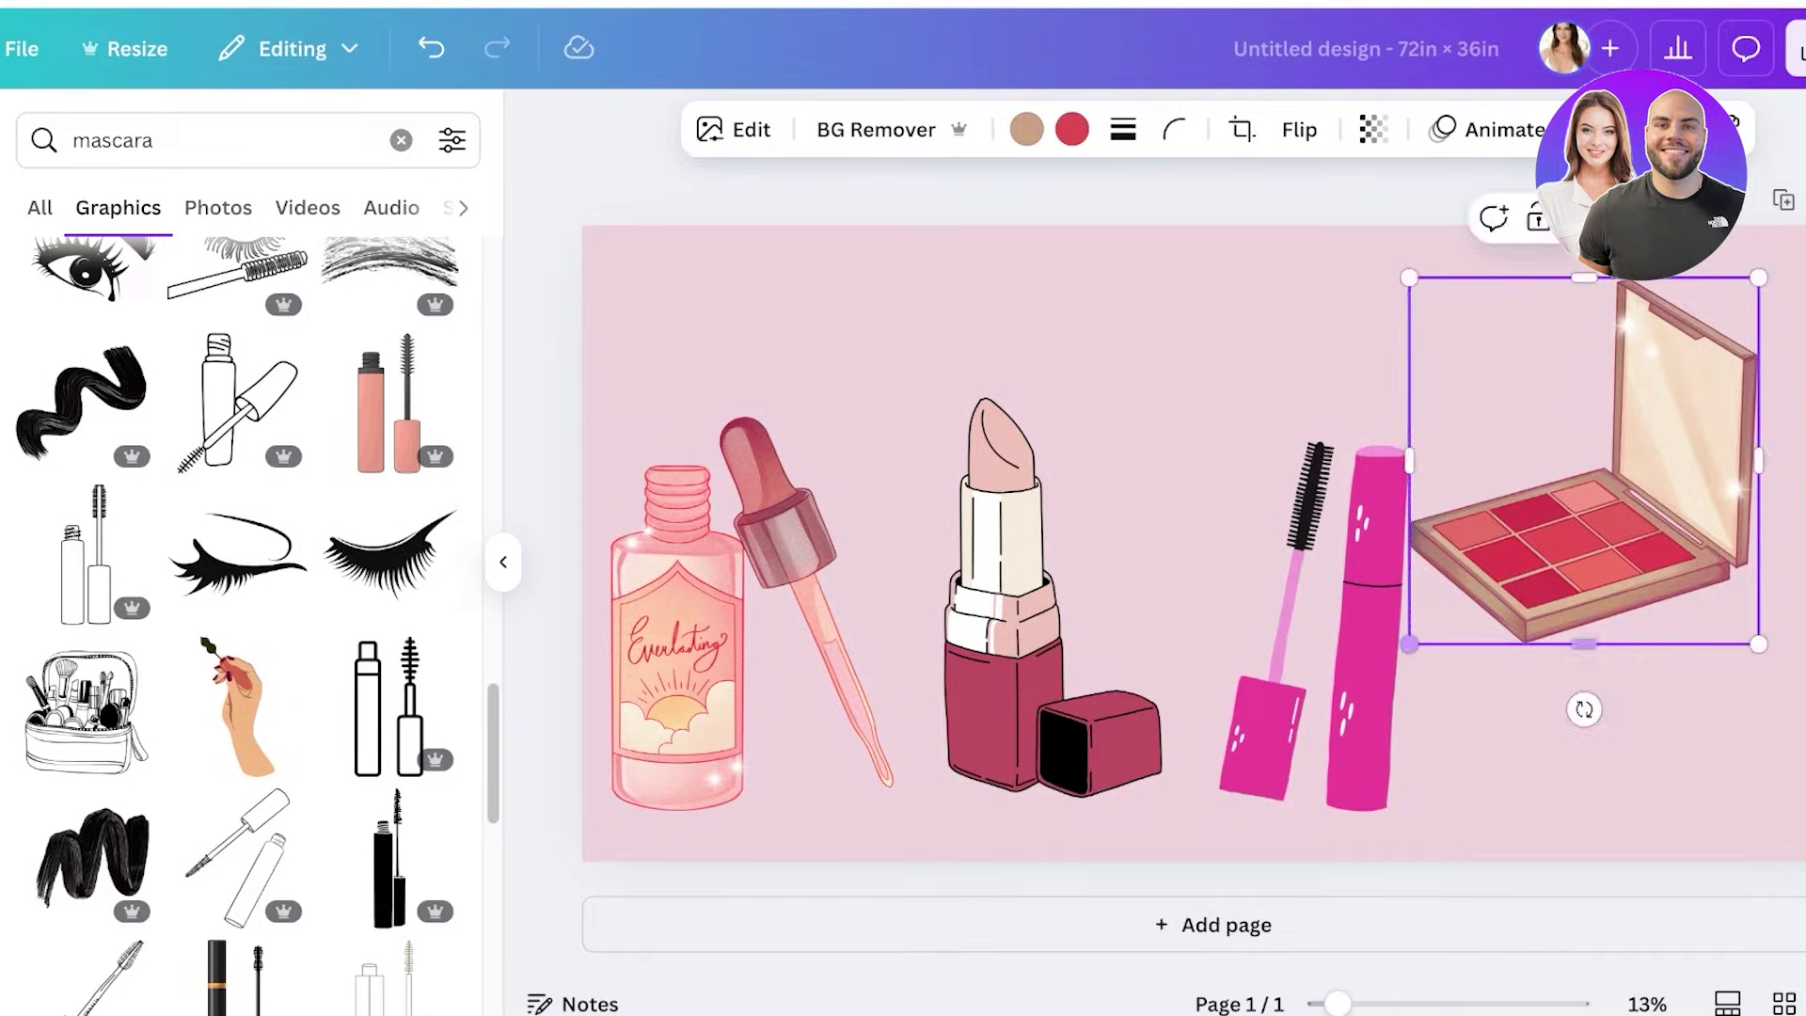
pyautogui.moveTo(1581, 455); pyautogui.dragTo(1638, 630)
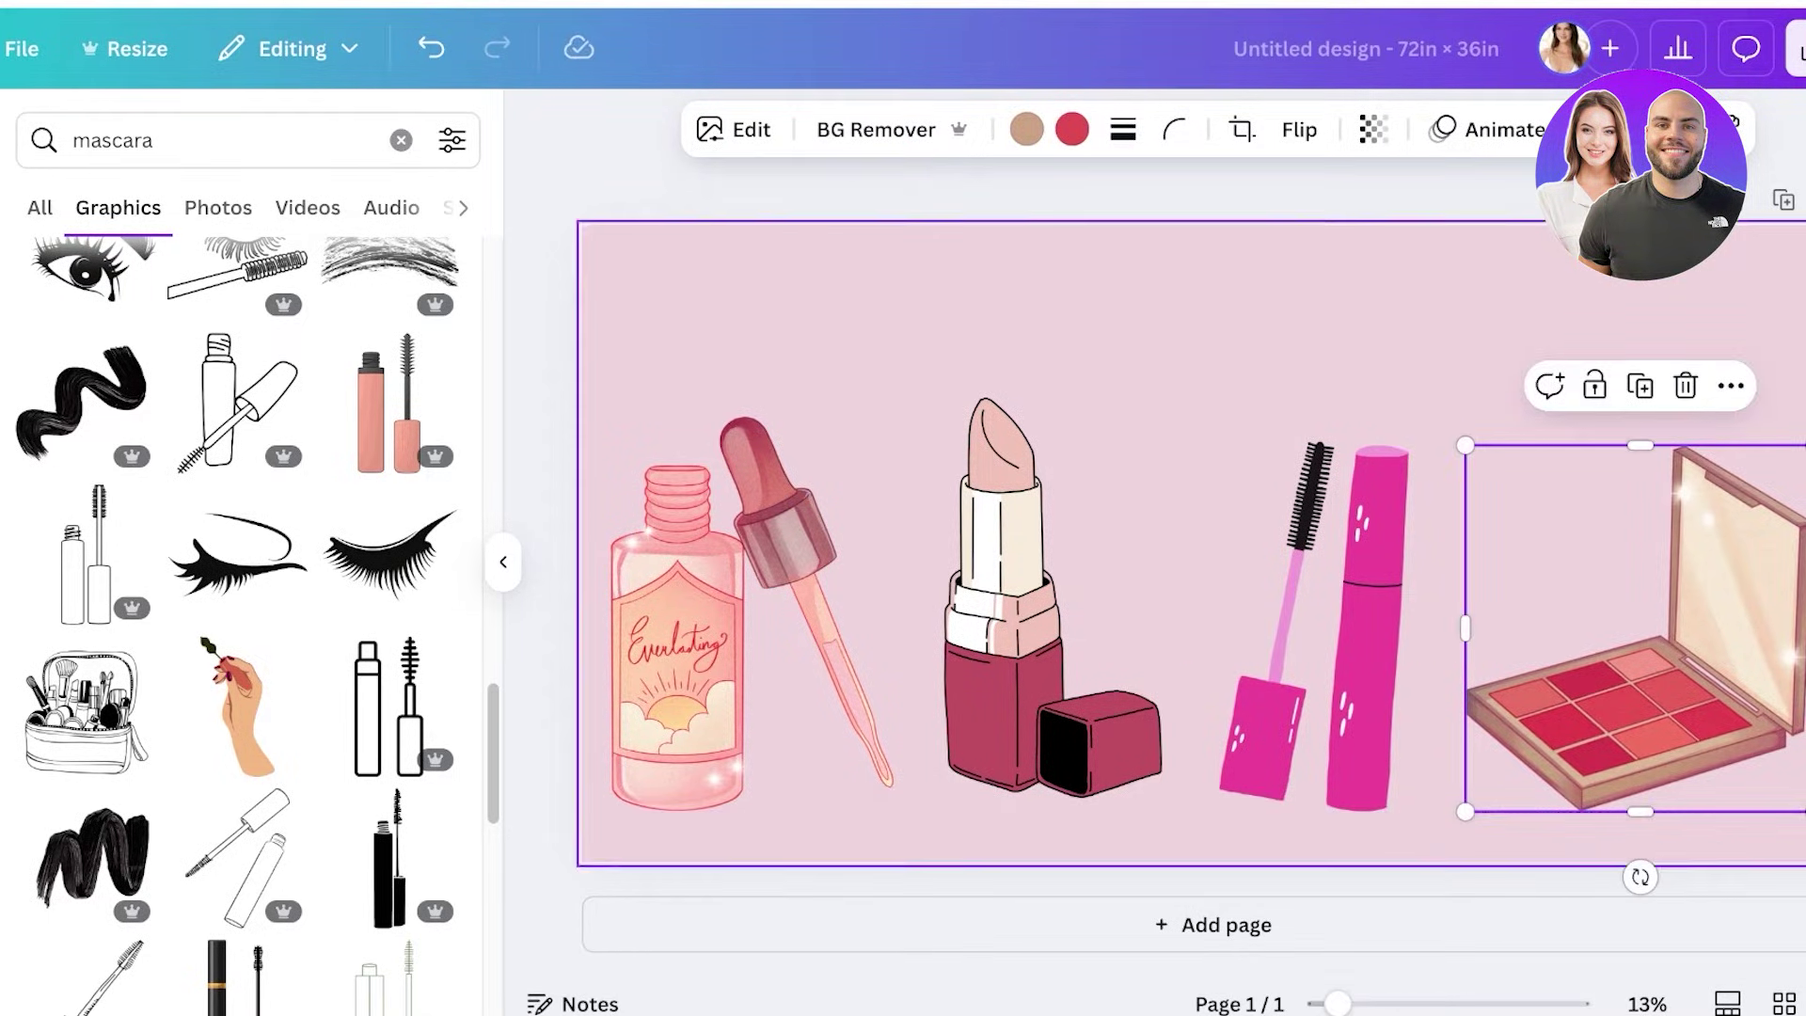
# Select all four cosmetics graphics and even out their arrangement with Tidy up
pyautogui.moveTo(1783, 380); pyautogui.dragTo(658, 452)
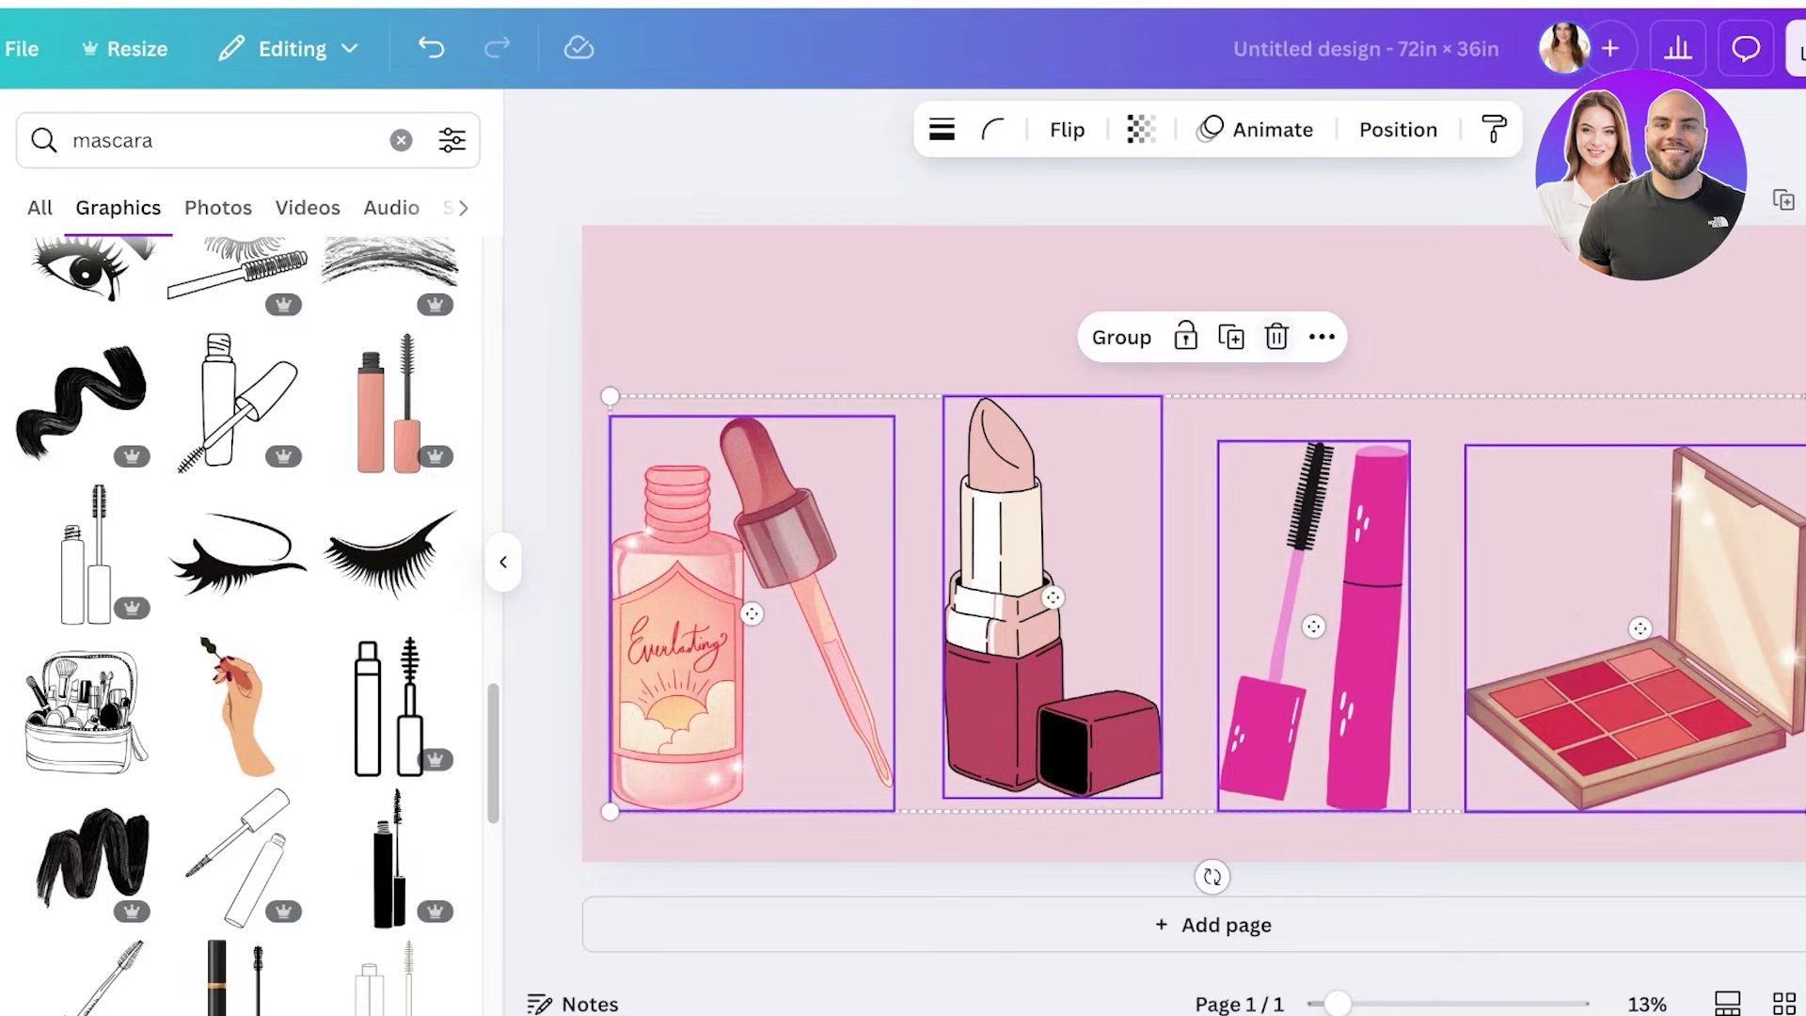
pyautogui.click(1321, 337)
pyautogui.moveTo(1429, 773)
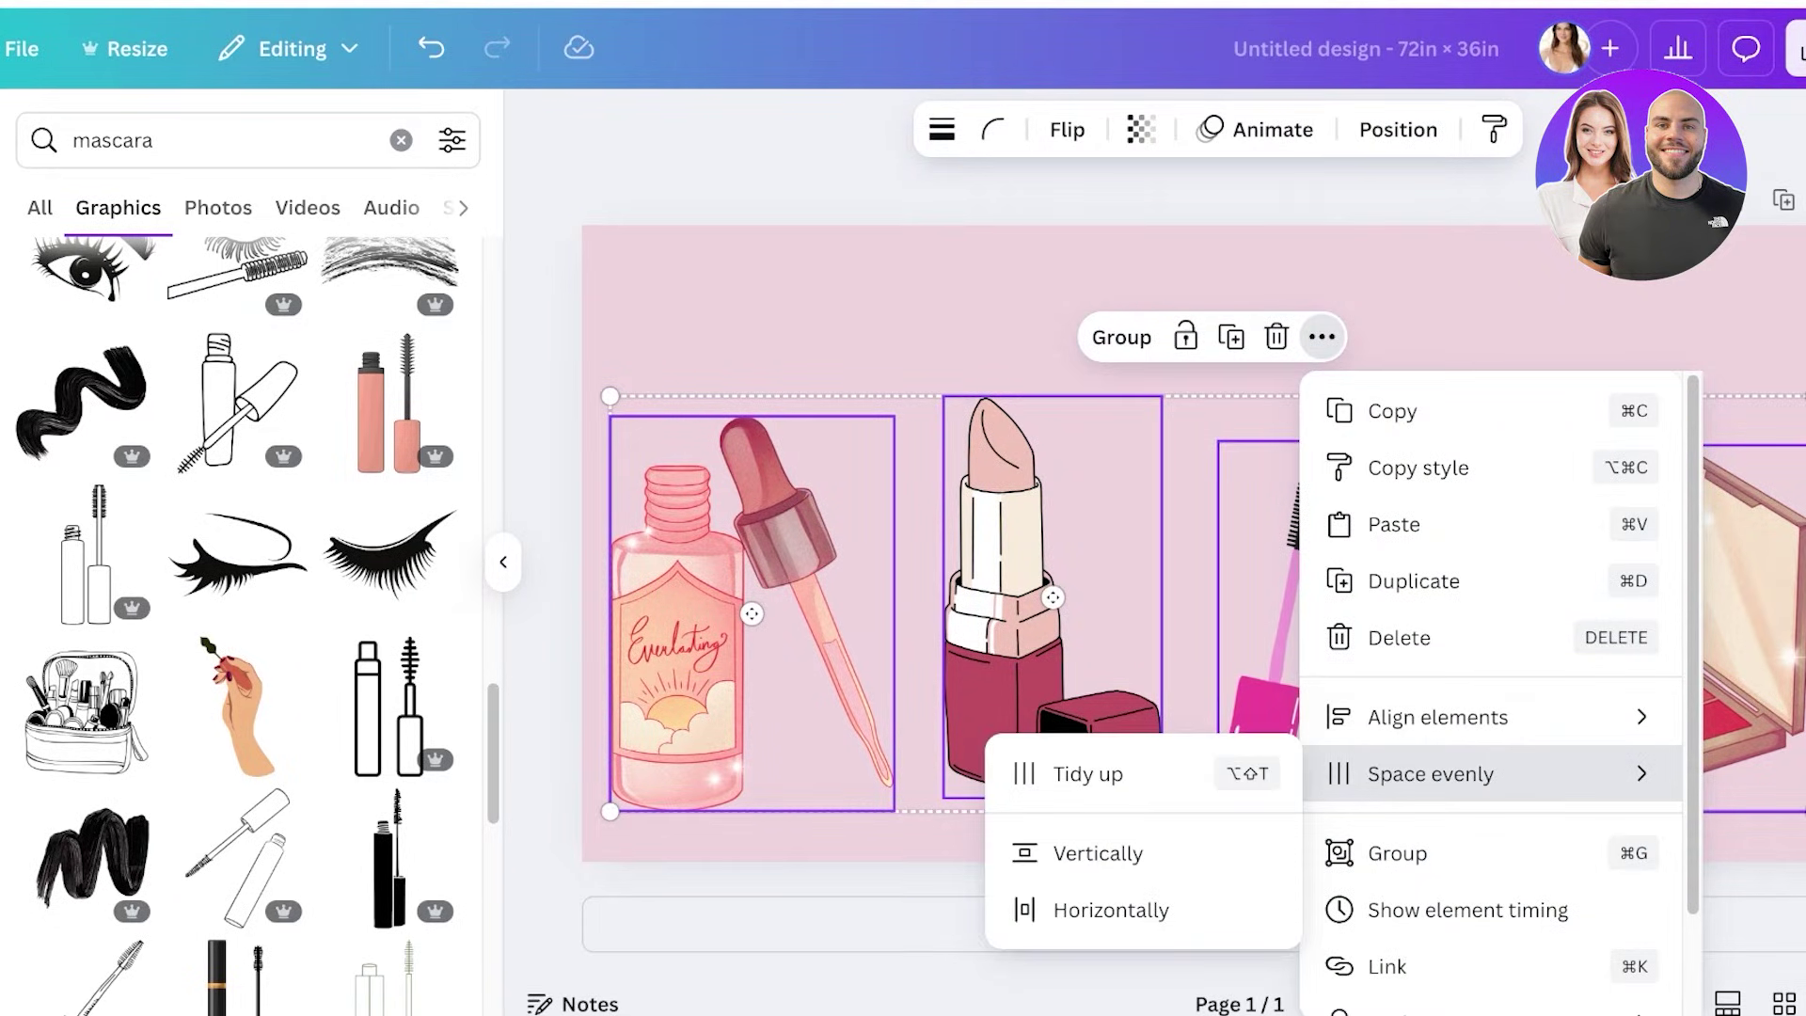
pyautogui.click(1088, 773)
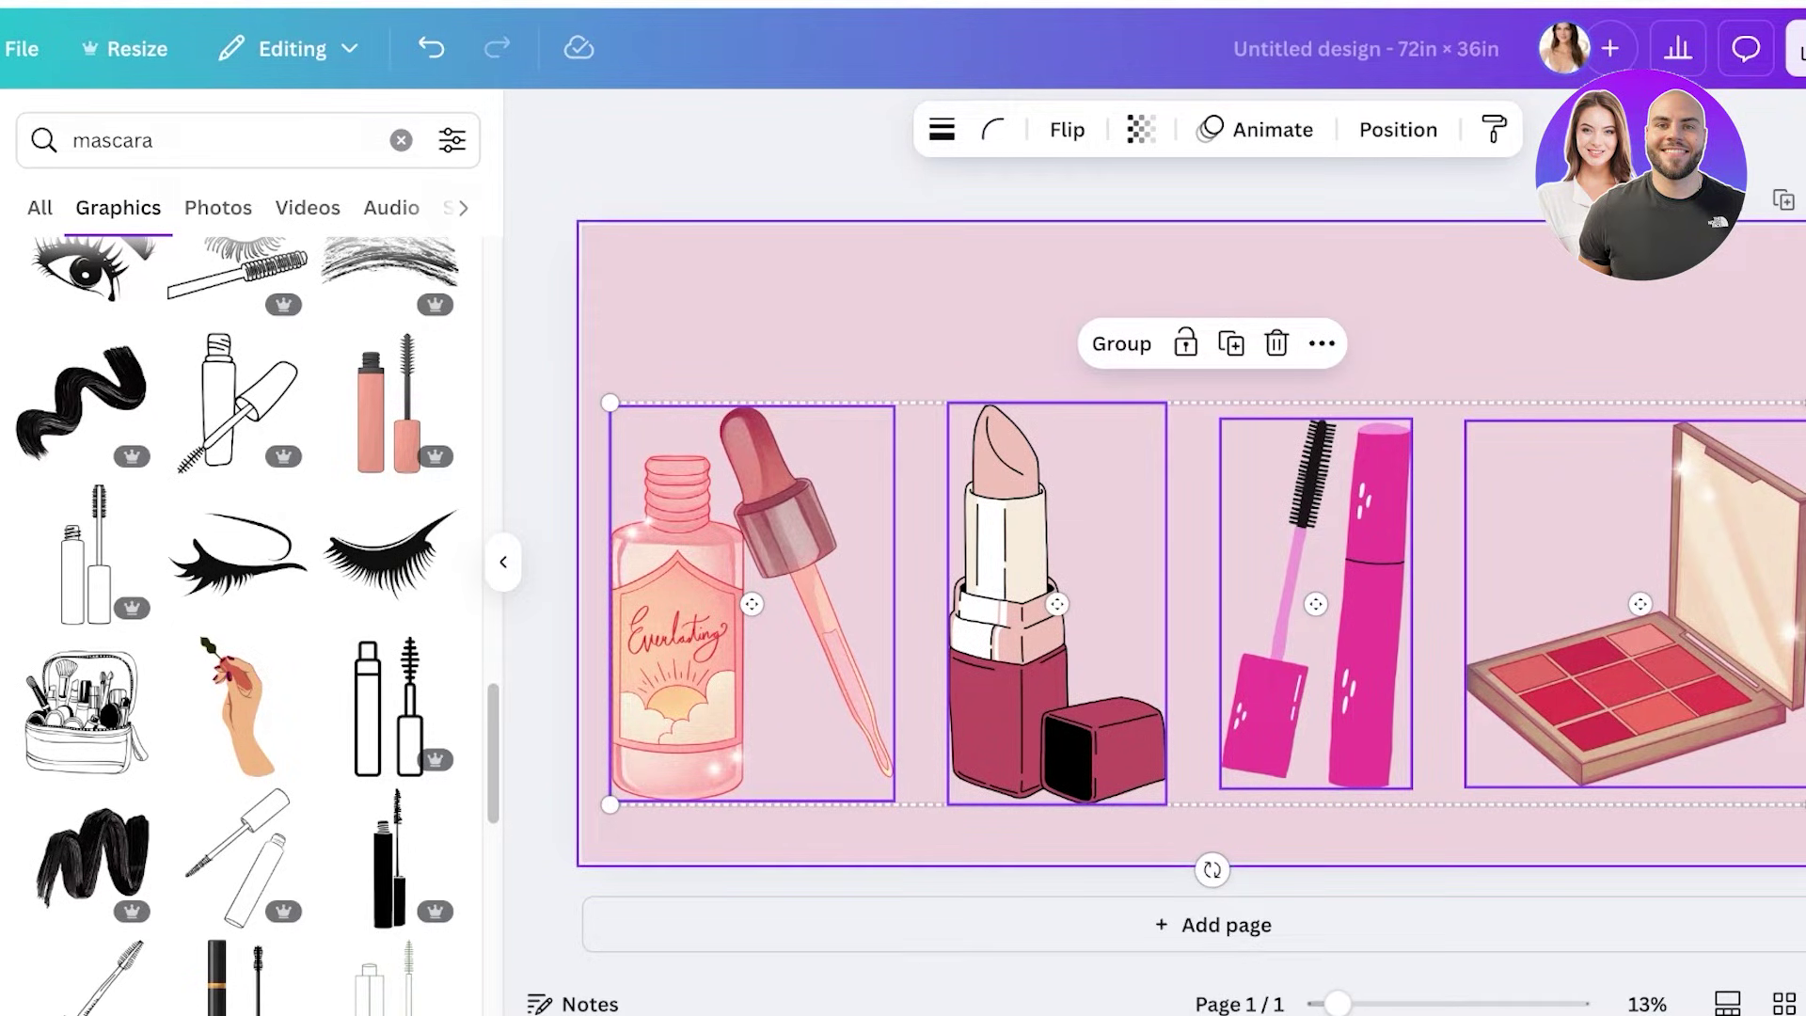
pyautogui.click(1322, 343)
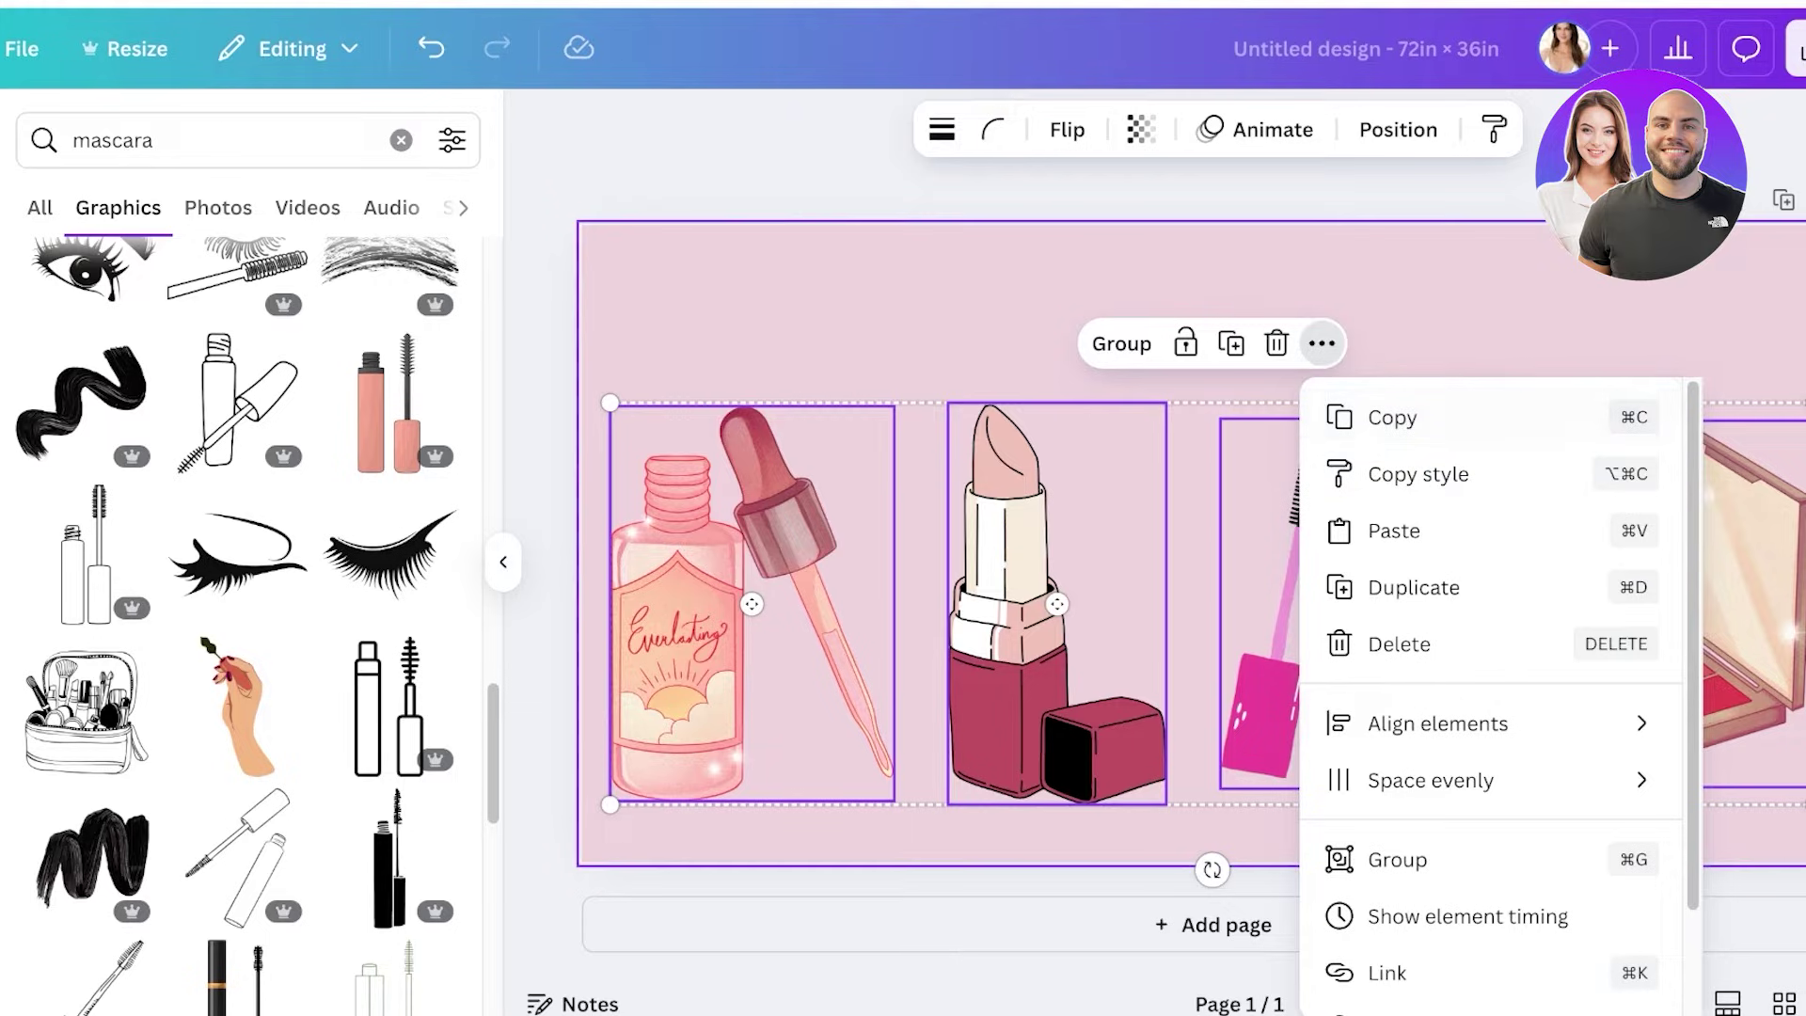
pyautogui.click(1765, 274)
pyautogui.moveTo(1766, 273); pyautogui.dragTo(597, 777)
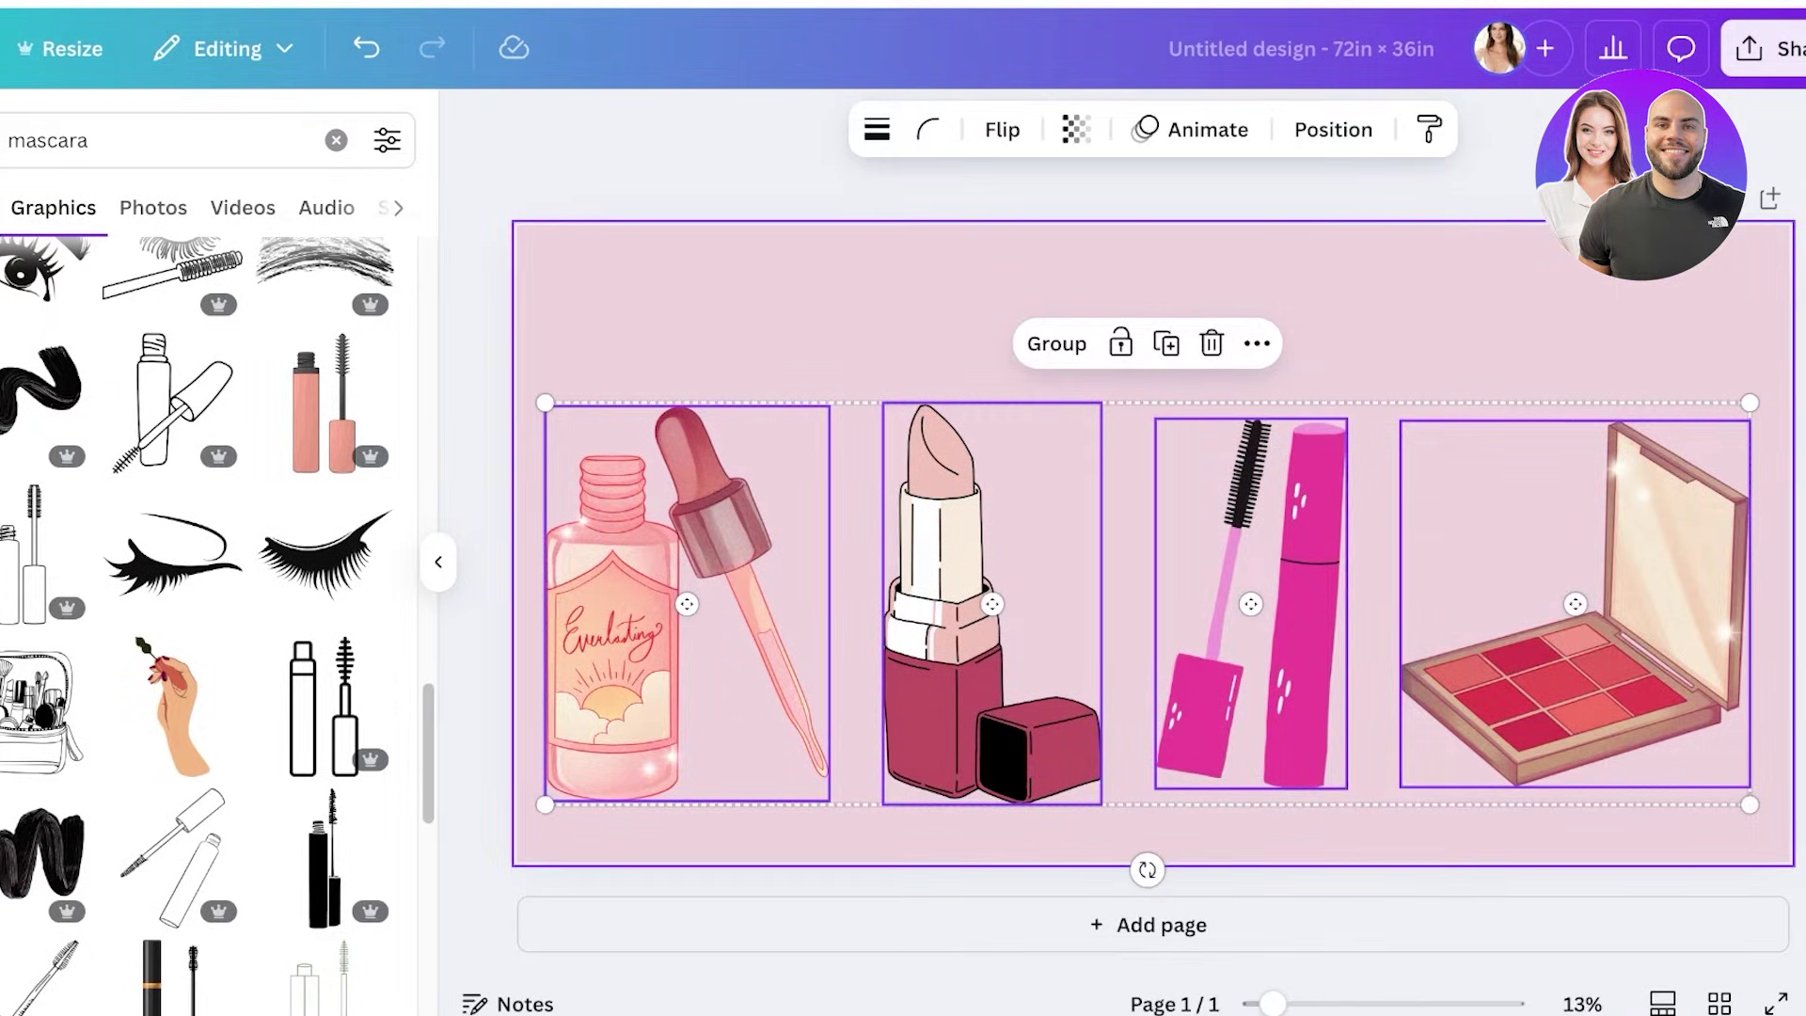
pyautogui.click(1128, 282)
pyautogui.click(1251, 602)
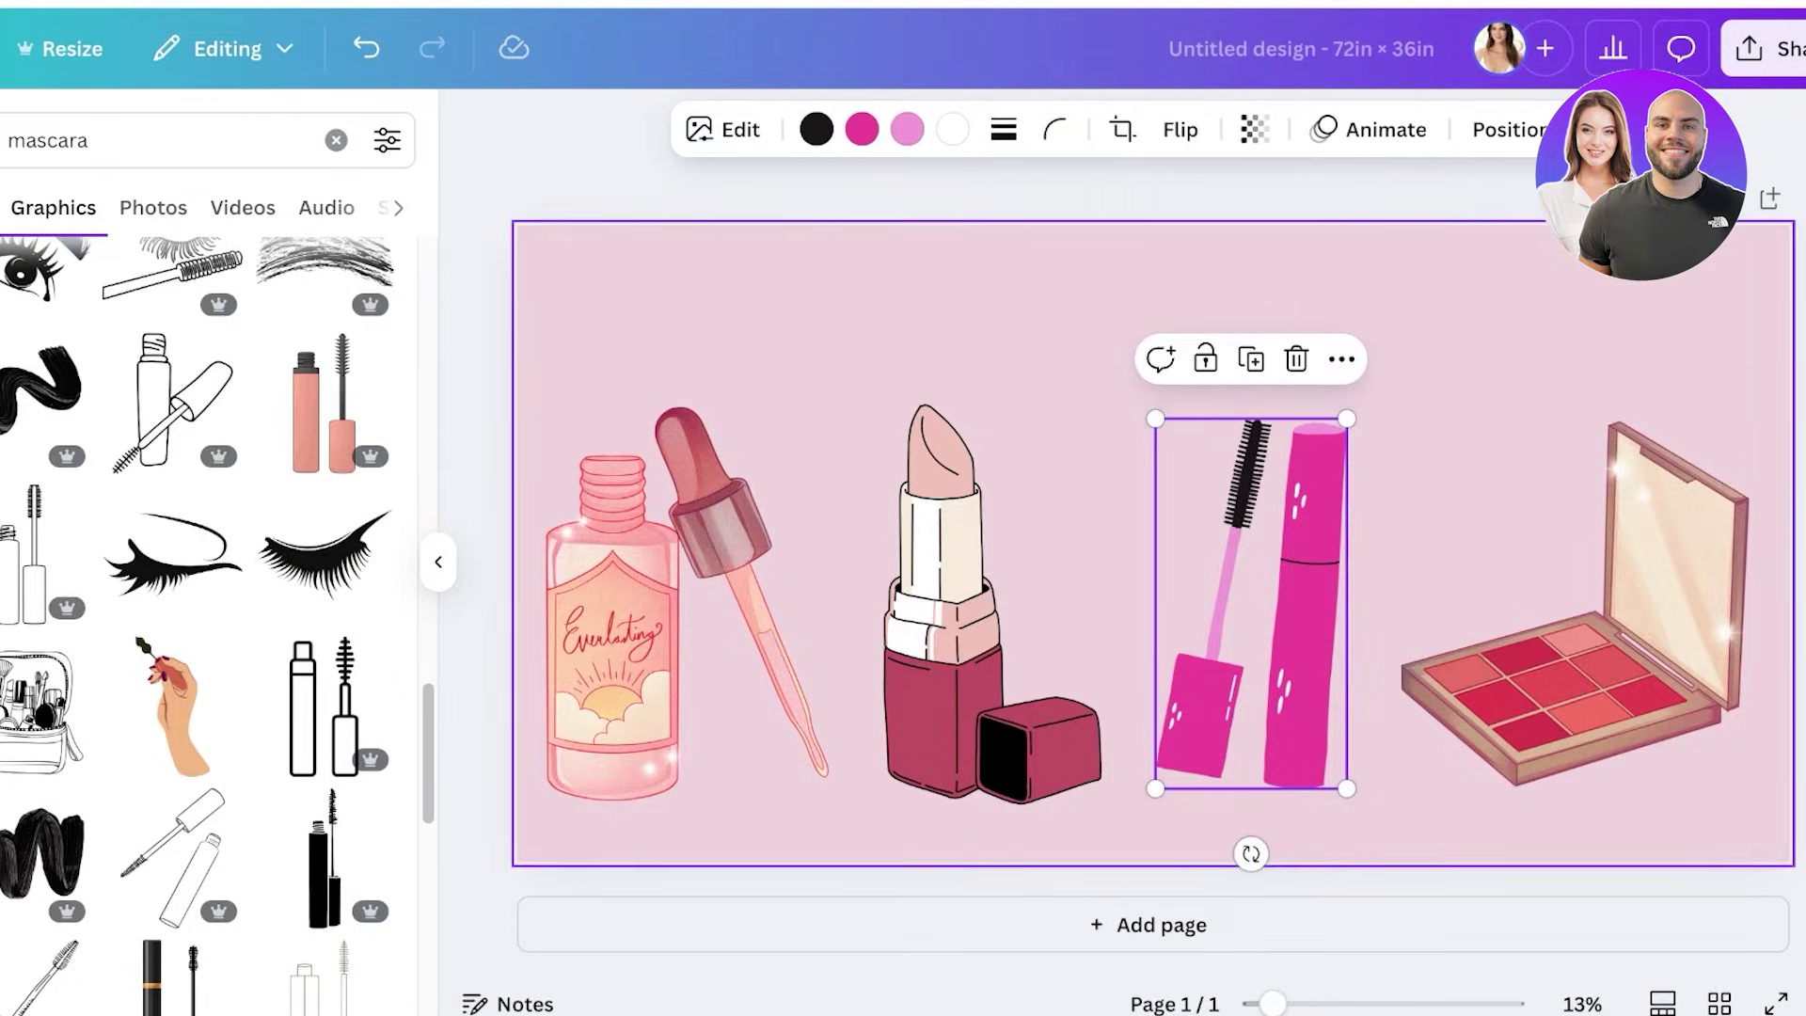
pyautogui.press('Escape')
# Enlarge the mascara slightly and the eyeshadow palette to about 20.6 x 21.5 in, matching the height of the bottle's top
pyautogui.click(1303, 489)
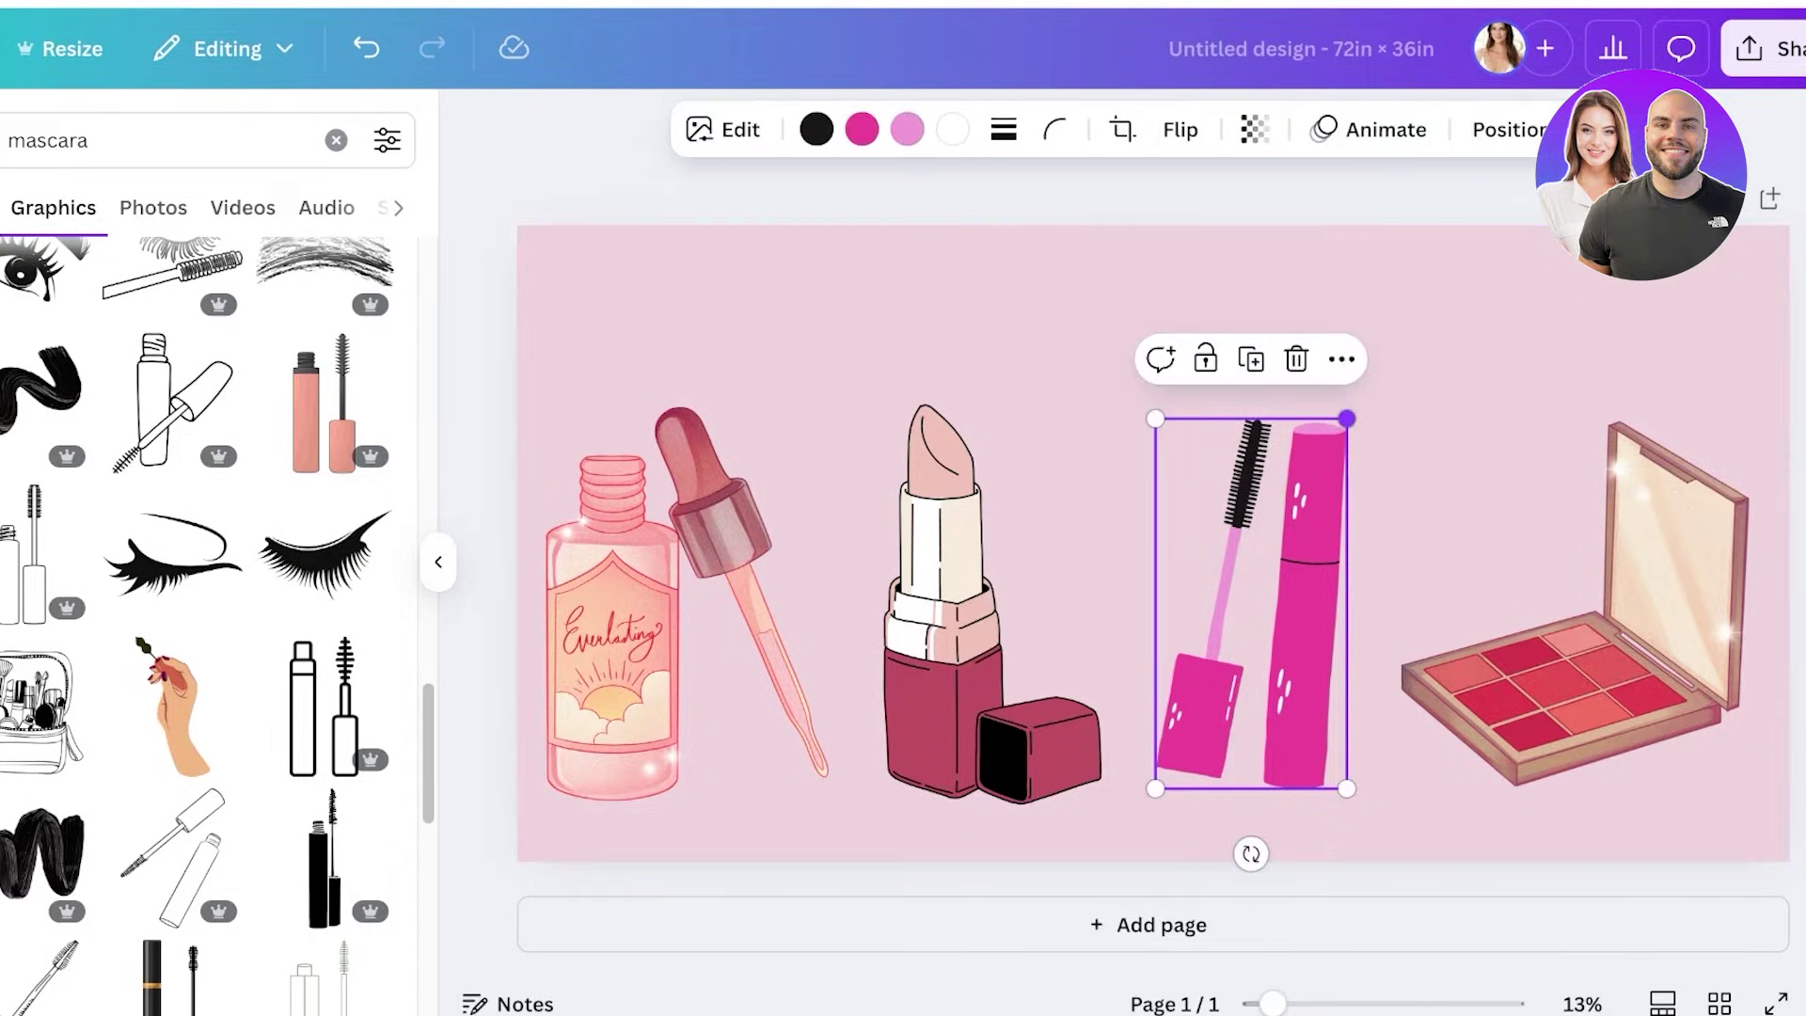
pyautogui.moveTo(1347, 419); pyautogui.dragTo(1386, 407)
pyautogui.click(1576, 658)
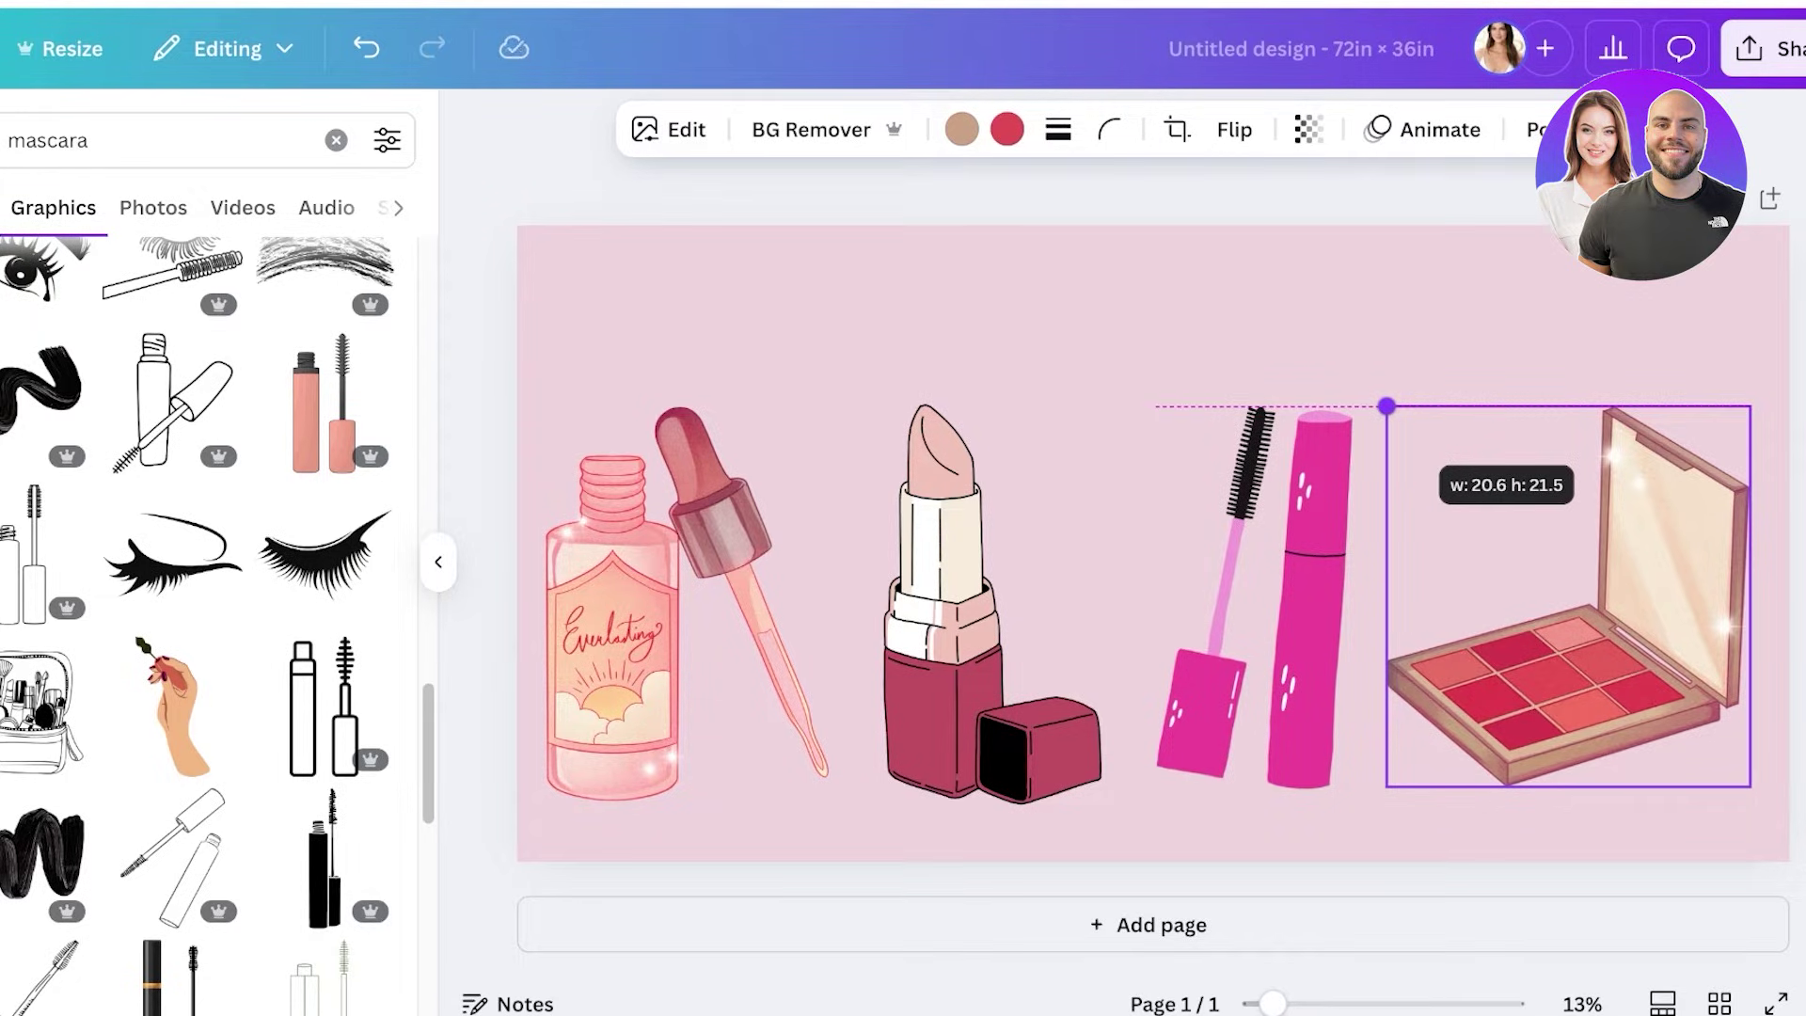
pyautogui.click(1387, 330)
pyautogui.moveTo(770, 325); pyautogui.dragTo(1317, 395)
# Nudge the mascara down until its base is level with the bottle's base
pyautogui.click(1254, 598)
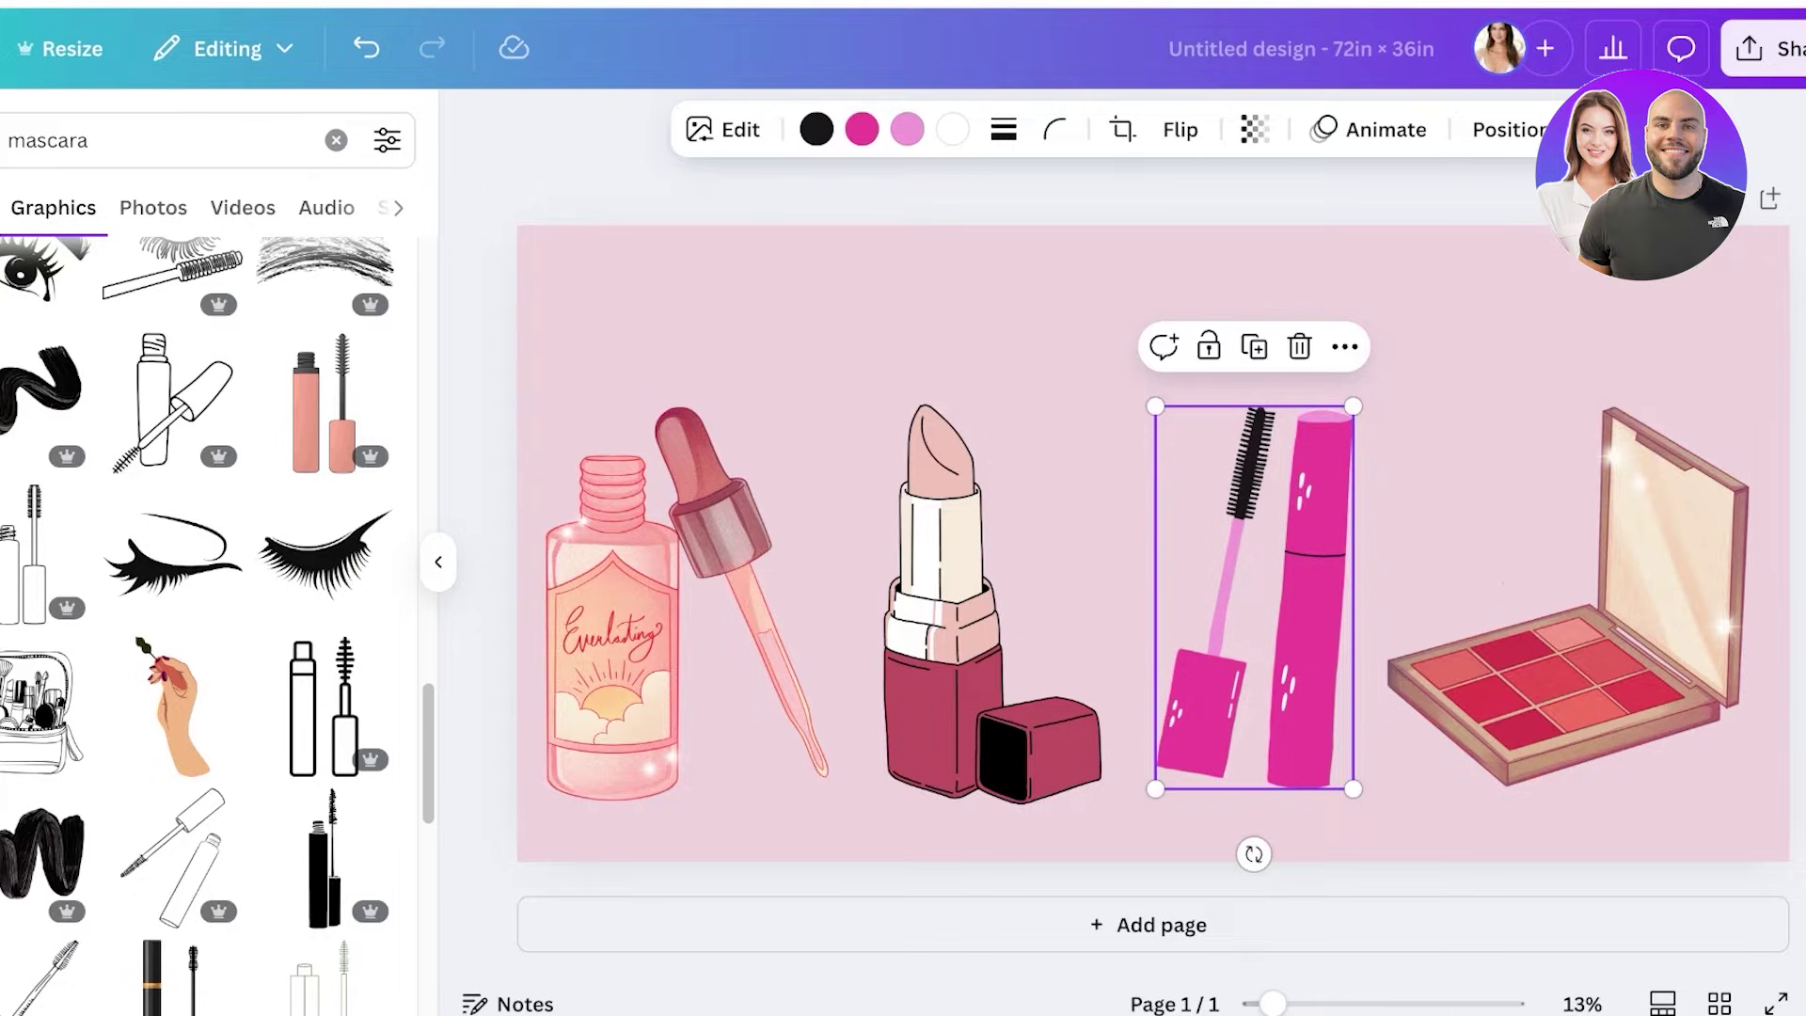
pyautogui.press('Down')
pyautogui.press('Down')
pyautogui.press('Down')
pyautogui.press('Down')
pyautogui.press('Down')
pyautogui.press('Down')
pyautogui.press('Down')
pyautogui.press('Down')
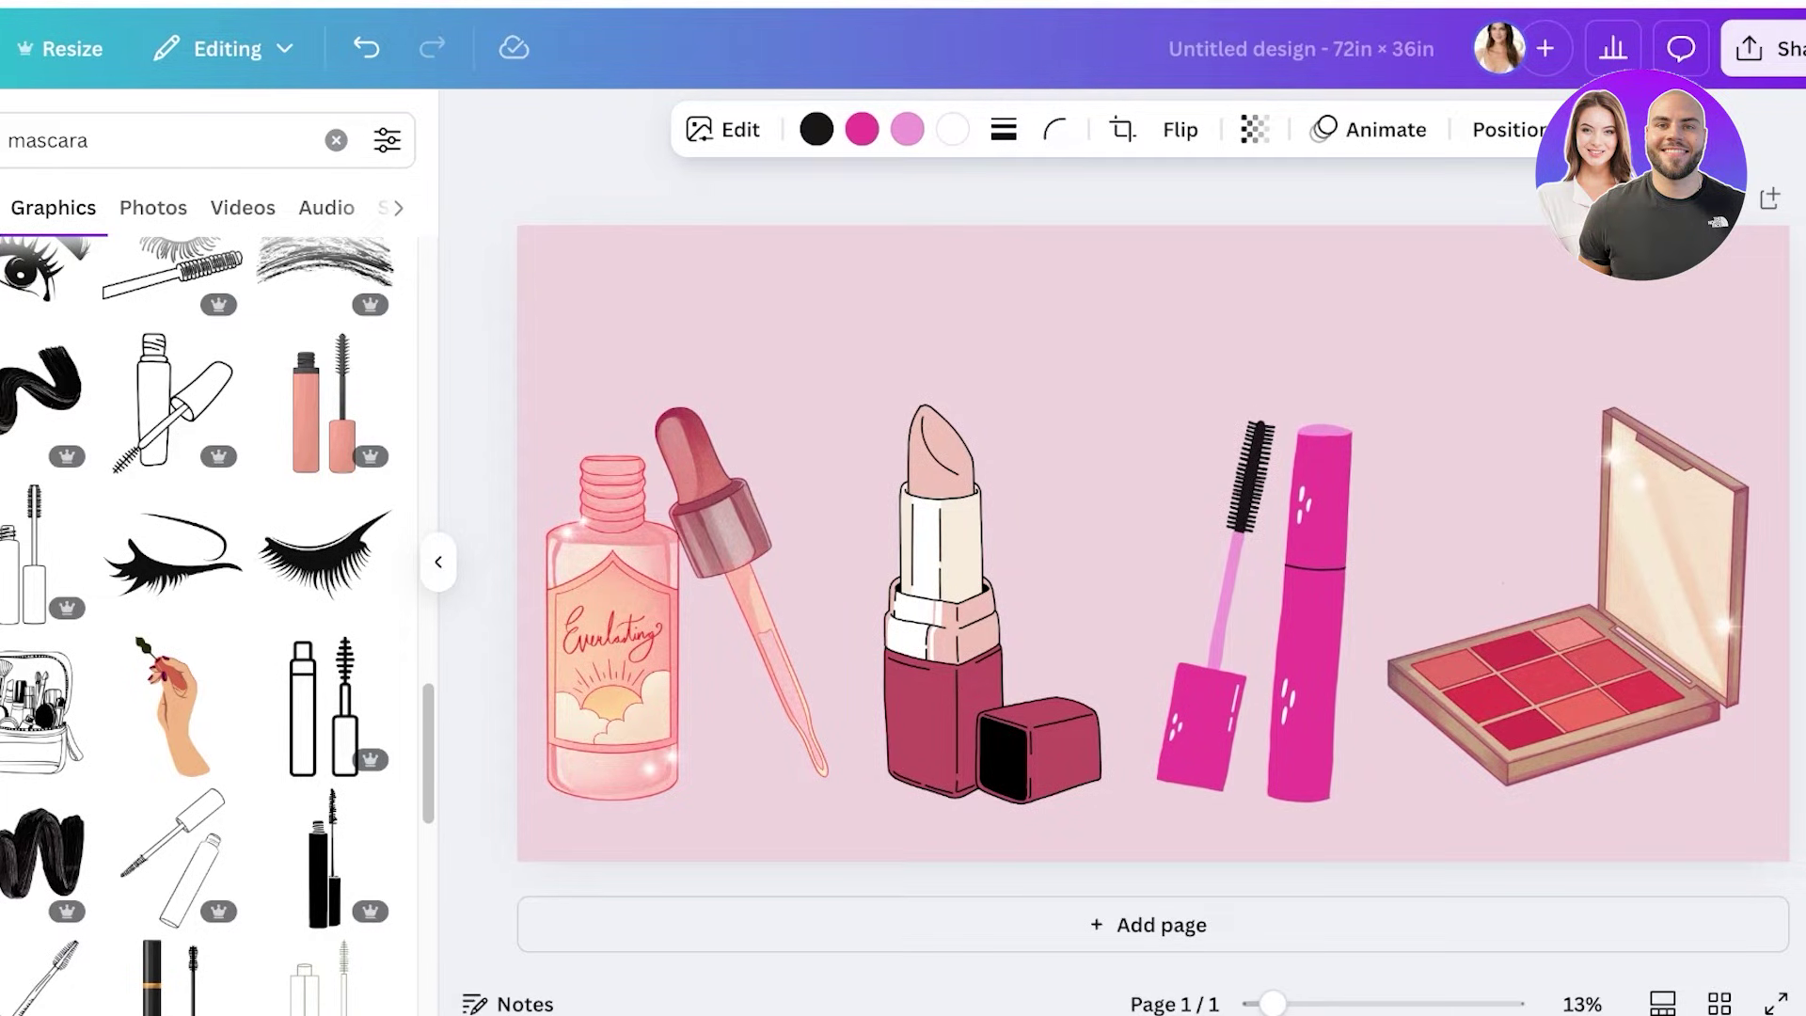
# Move the eyeshadow palette down slightly so its base roughly lines up with the mascara's
pyautogui.click(1567, 598)
pyautogui.moveTo(1567, 598); pyautogui.dragTo(1567, 603)
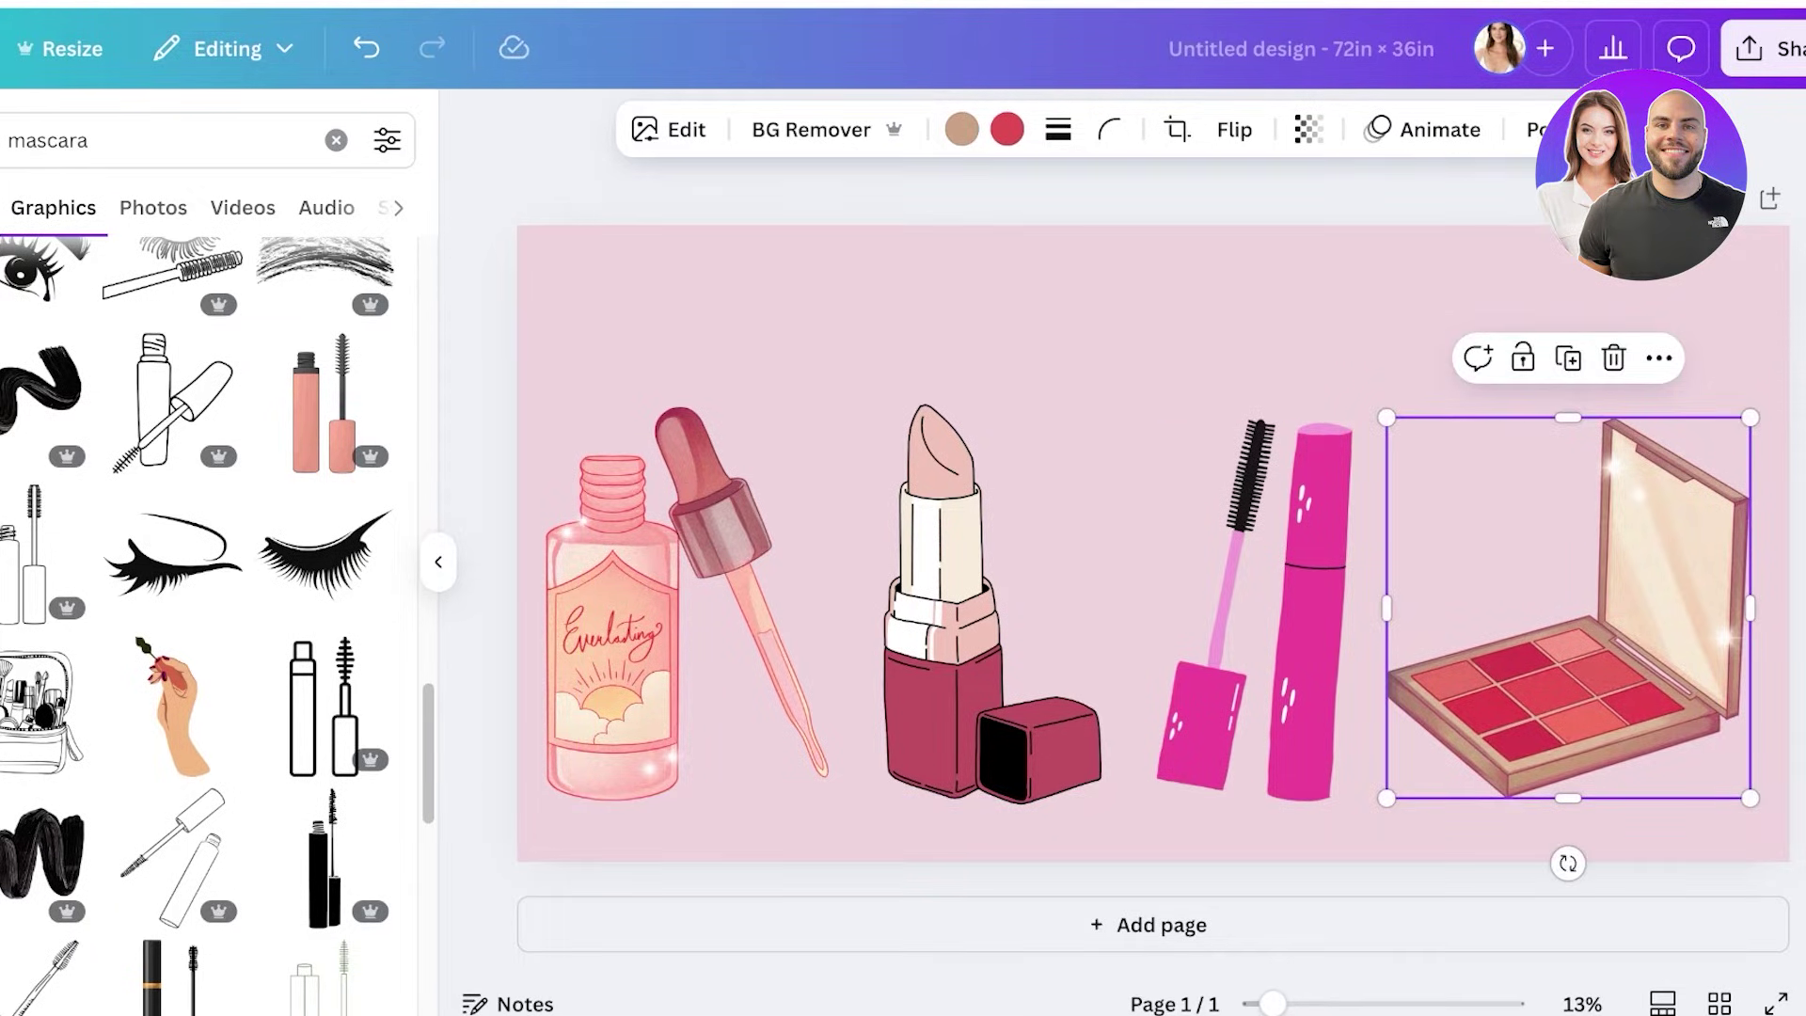
pyautogui.moveTo(702, 341); pyautogui.dragTo(1223, 414)
# Enlarge the mascara and the eyeshadow palette slightly so their tops line up with the dropper bottle's top
pyautogui.click(1254, 527)
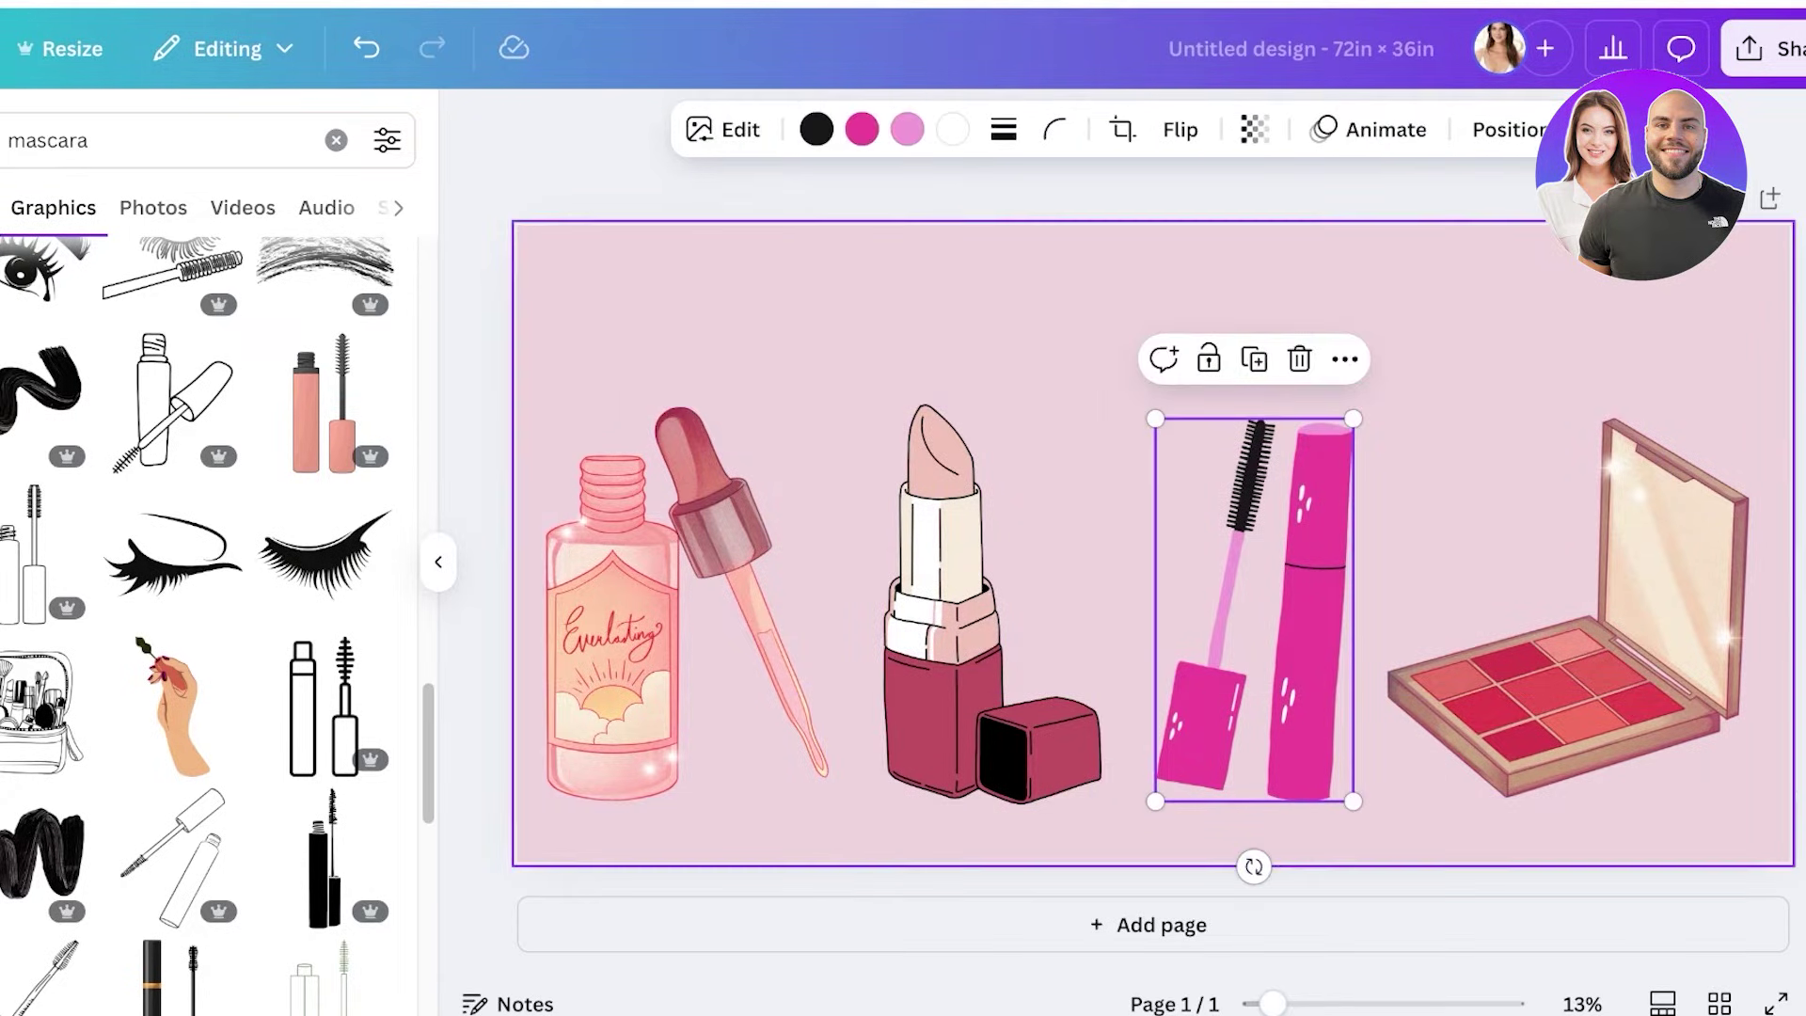
pyautogui.moveTo(1353, 418); pyautogui.dragTo(1375, 407)
pyautogui.click(1524, 611)
# Select all four cosmetics graphics and space them evenly horizontally
pyautogui.moveTo(645, 354); pyautogui.dragTo(1402, 428)
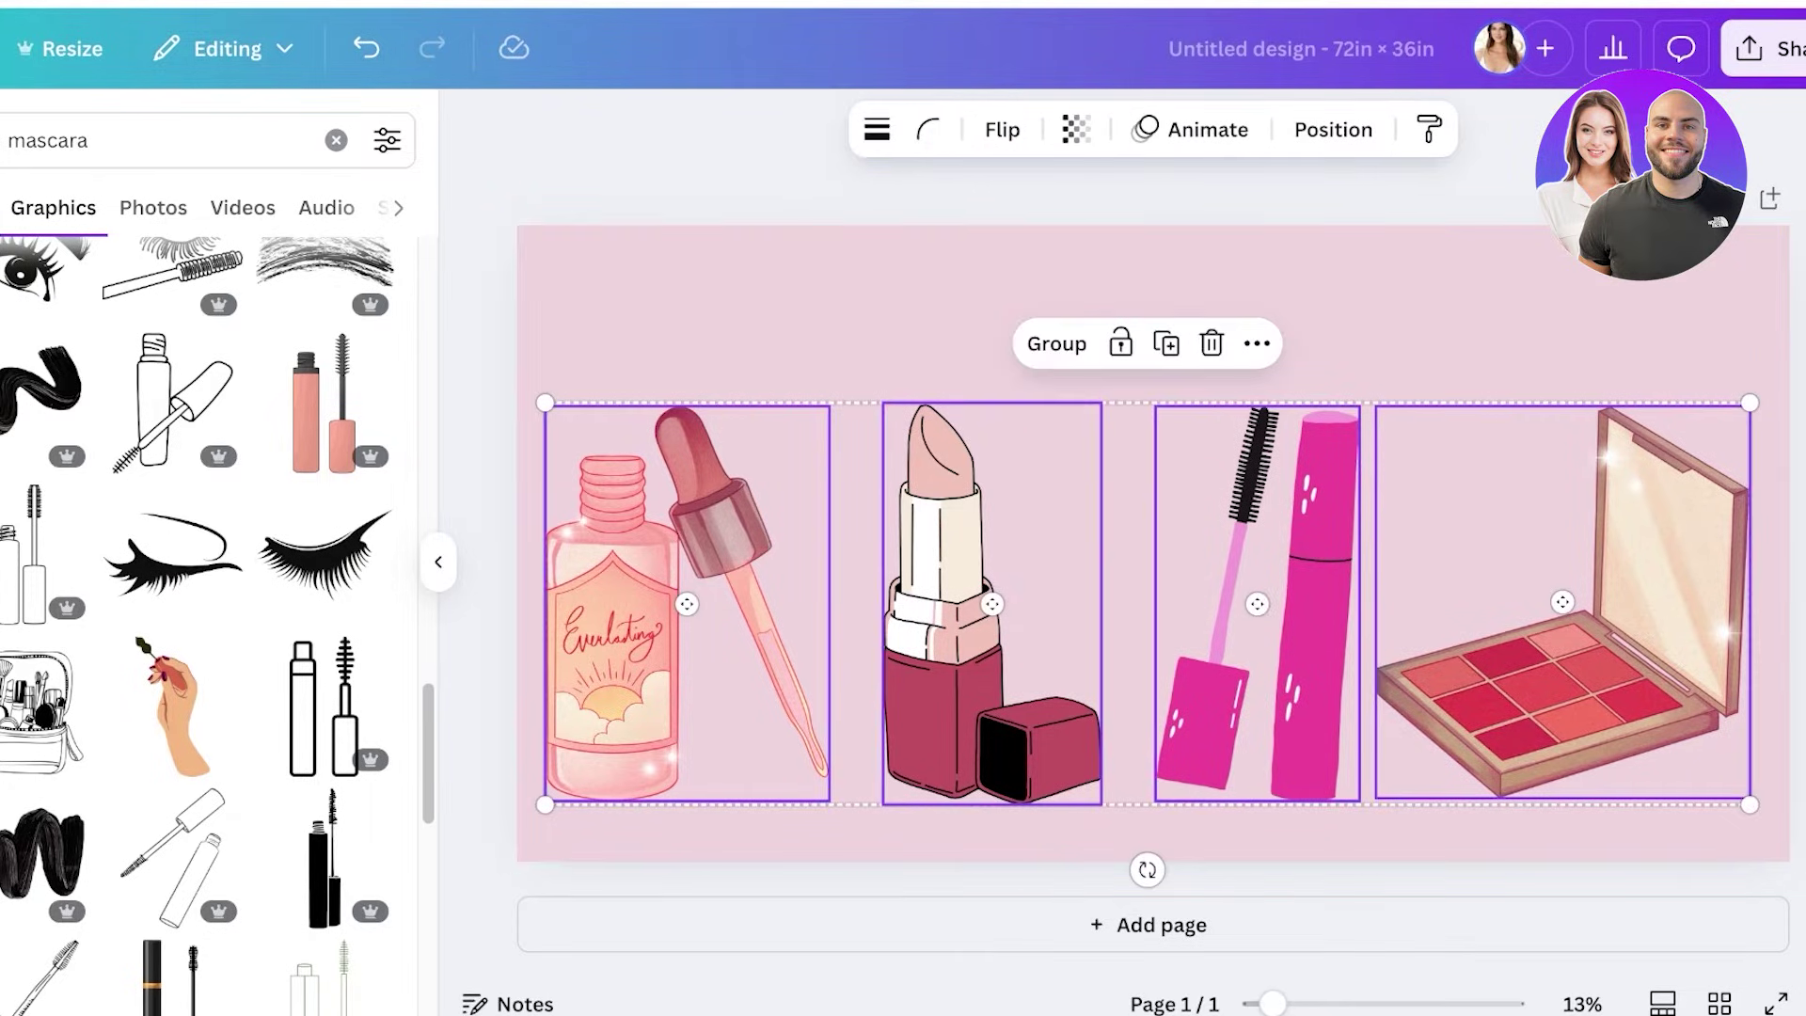
pyautogui.click(1212, 343)
pyautogui.click(366, 48)
pyautogui.moveTo(598, 355); pyautogui.dragTo(1787, 752)
pyautogui.click(1257, 343)
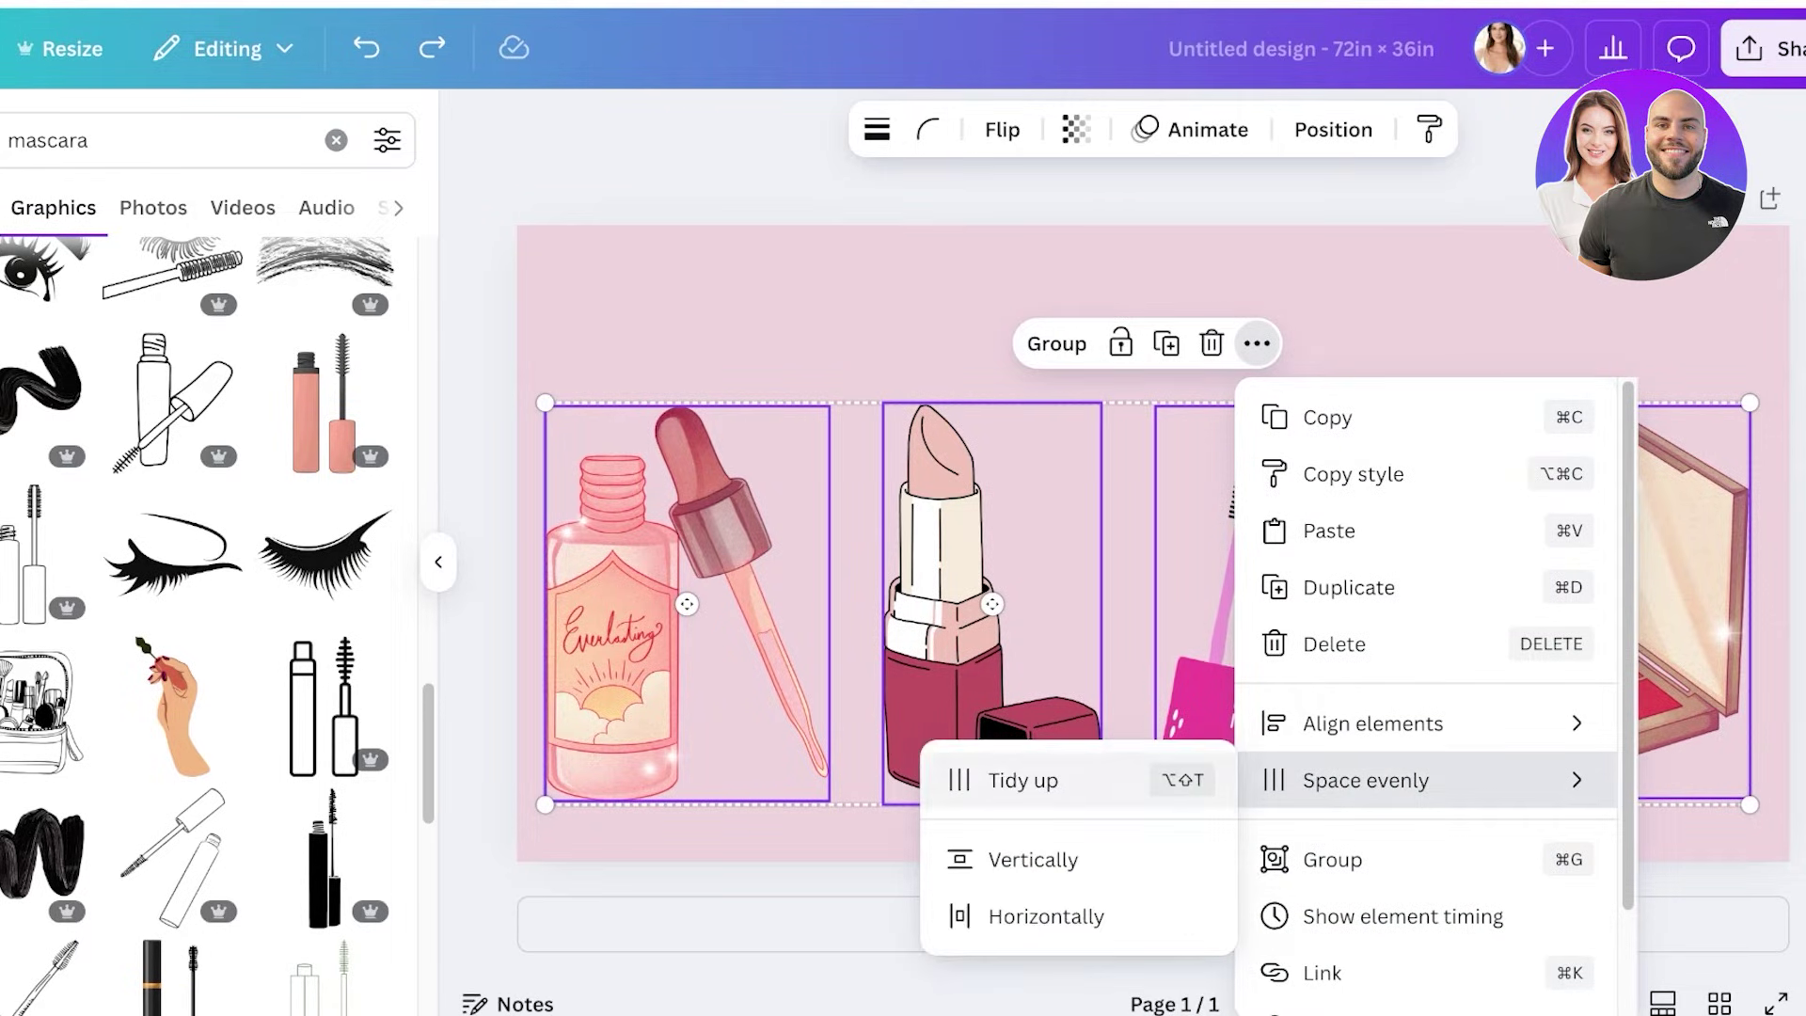
pyautogui.click(1040, 915)
pyautogui.click(1257, 343)
pyautogui.moveTo(1374, 723)
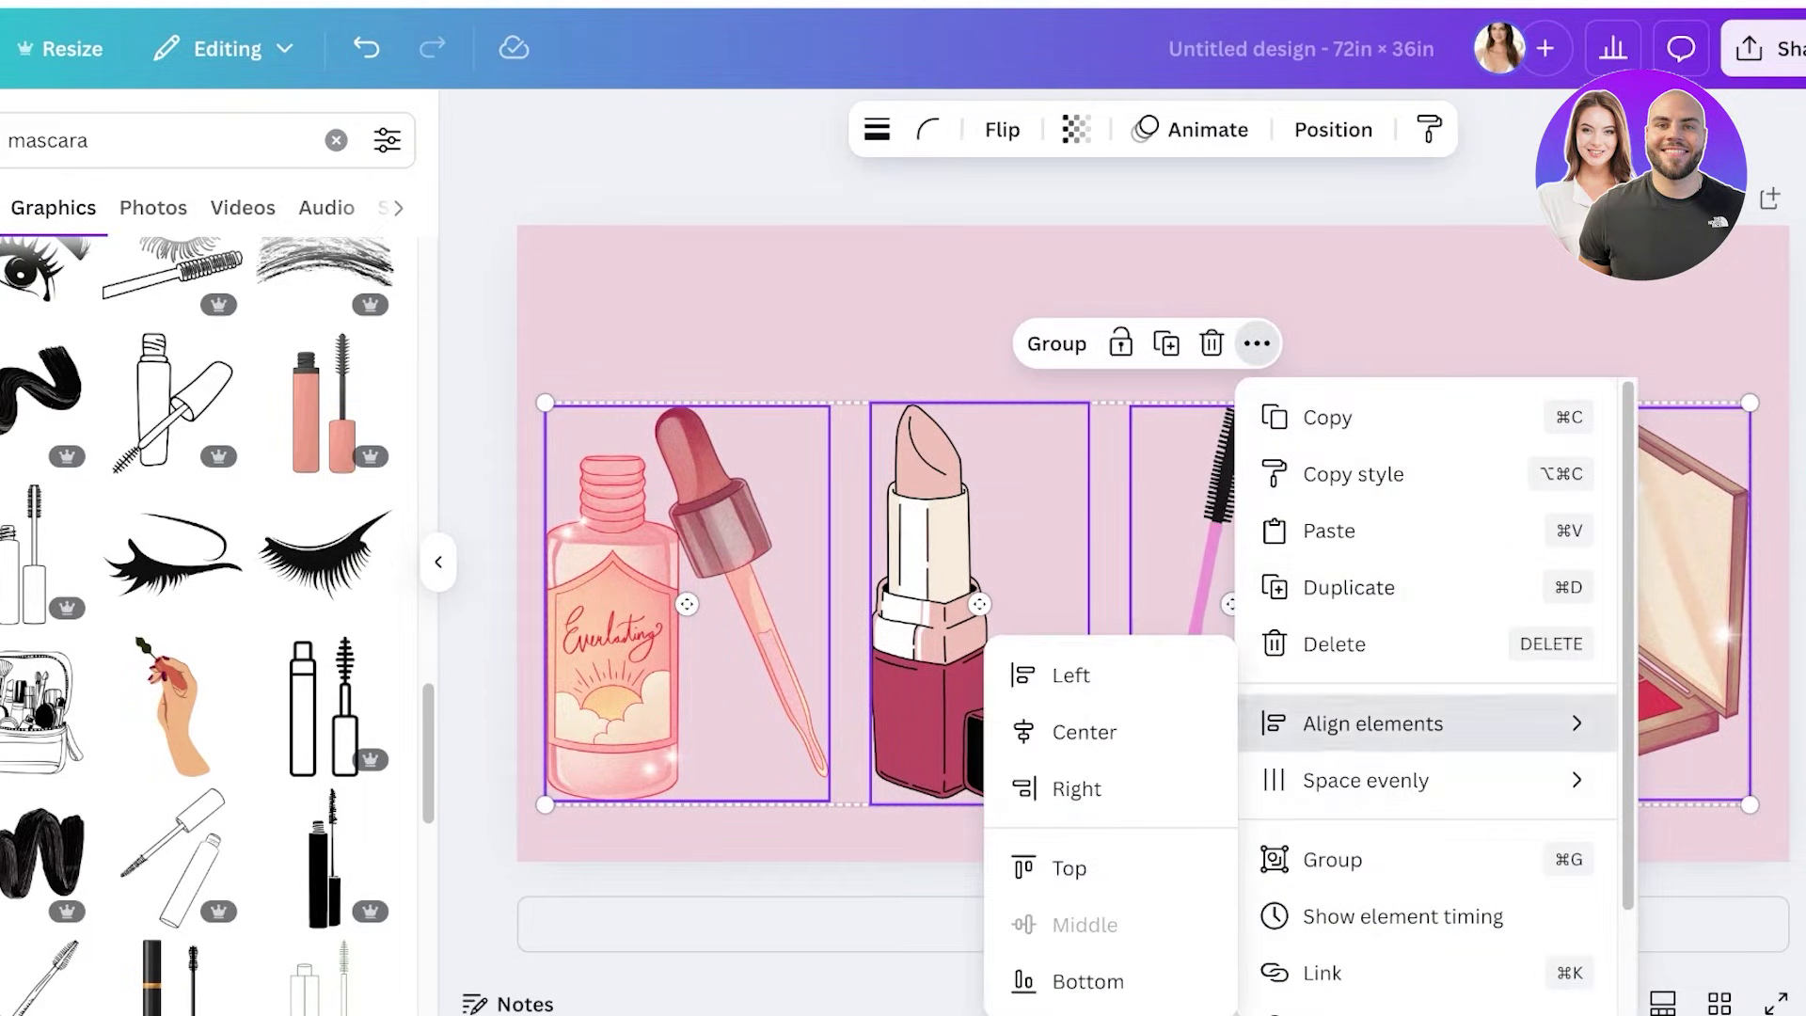
pyautogui.click(1411, 291)
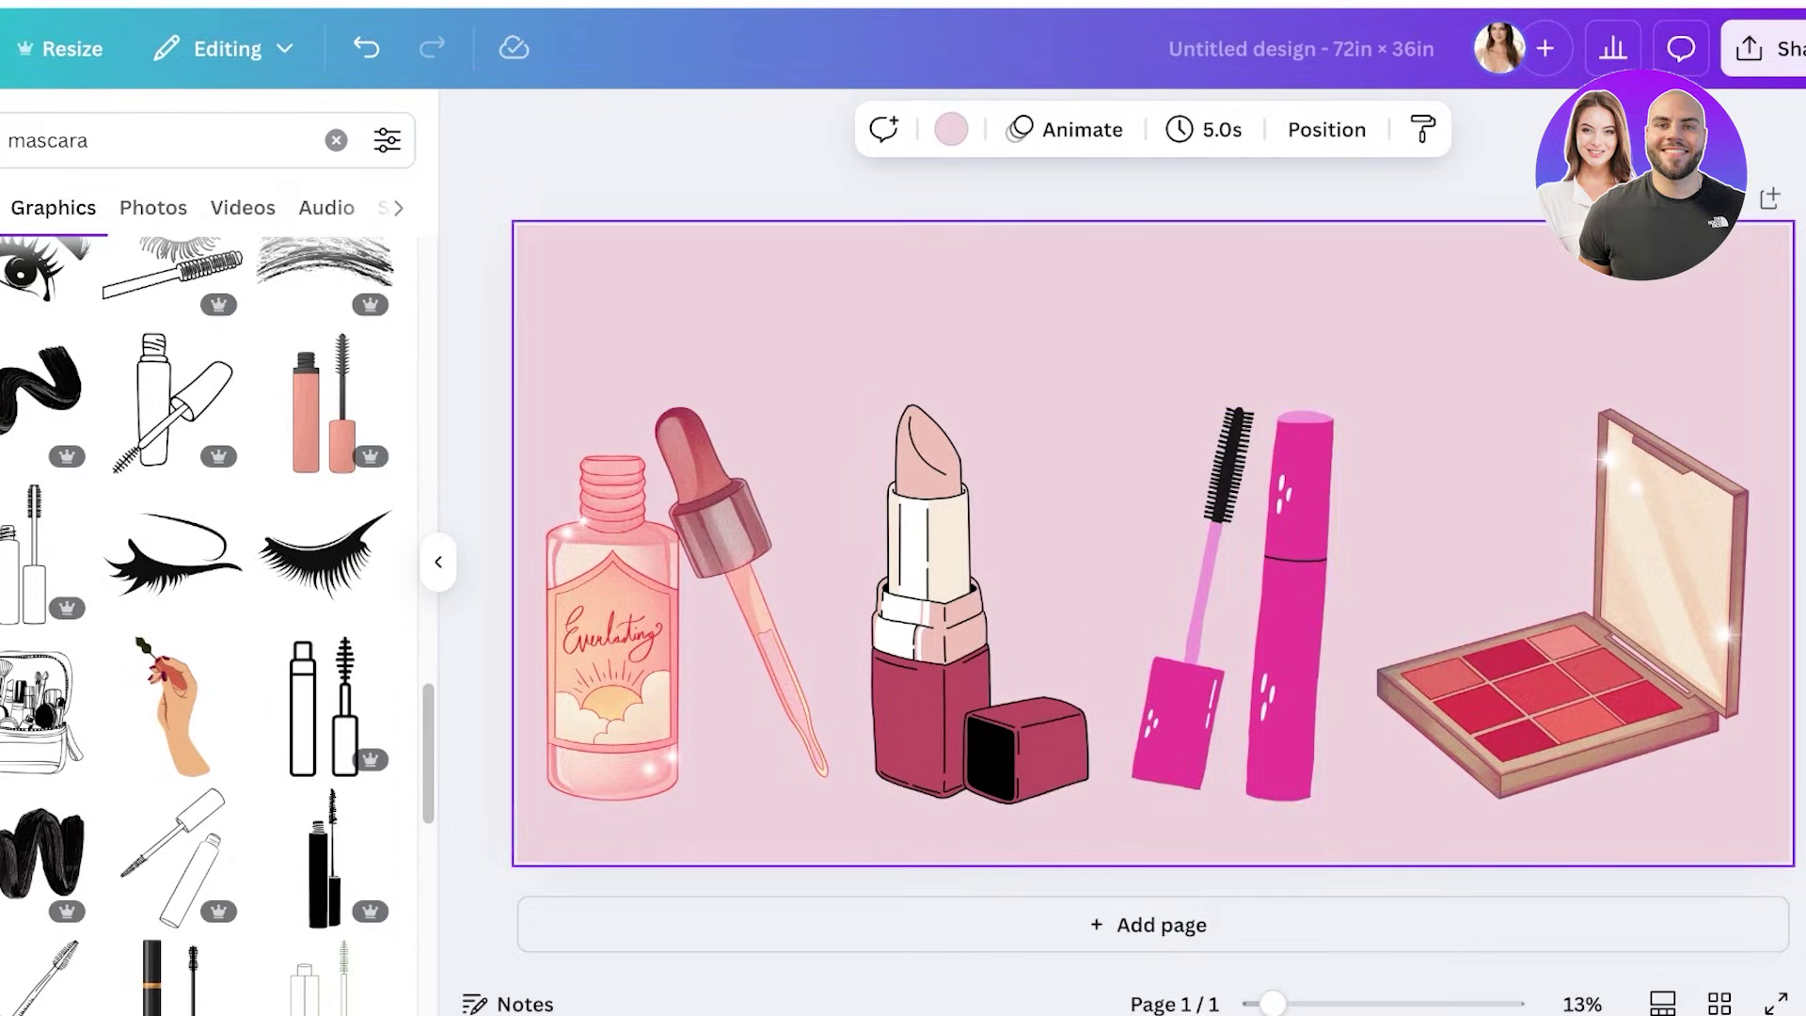
# Move the whole row of four graphics up to the vertical middle of the page
pyautogui.moveTo(1713, 347); pyautogui.dragTo(362, 658)
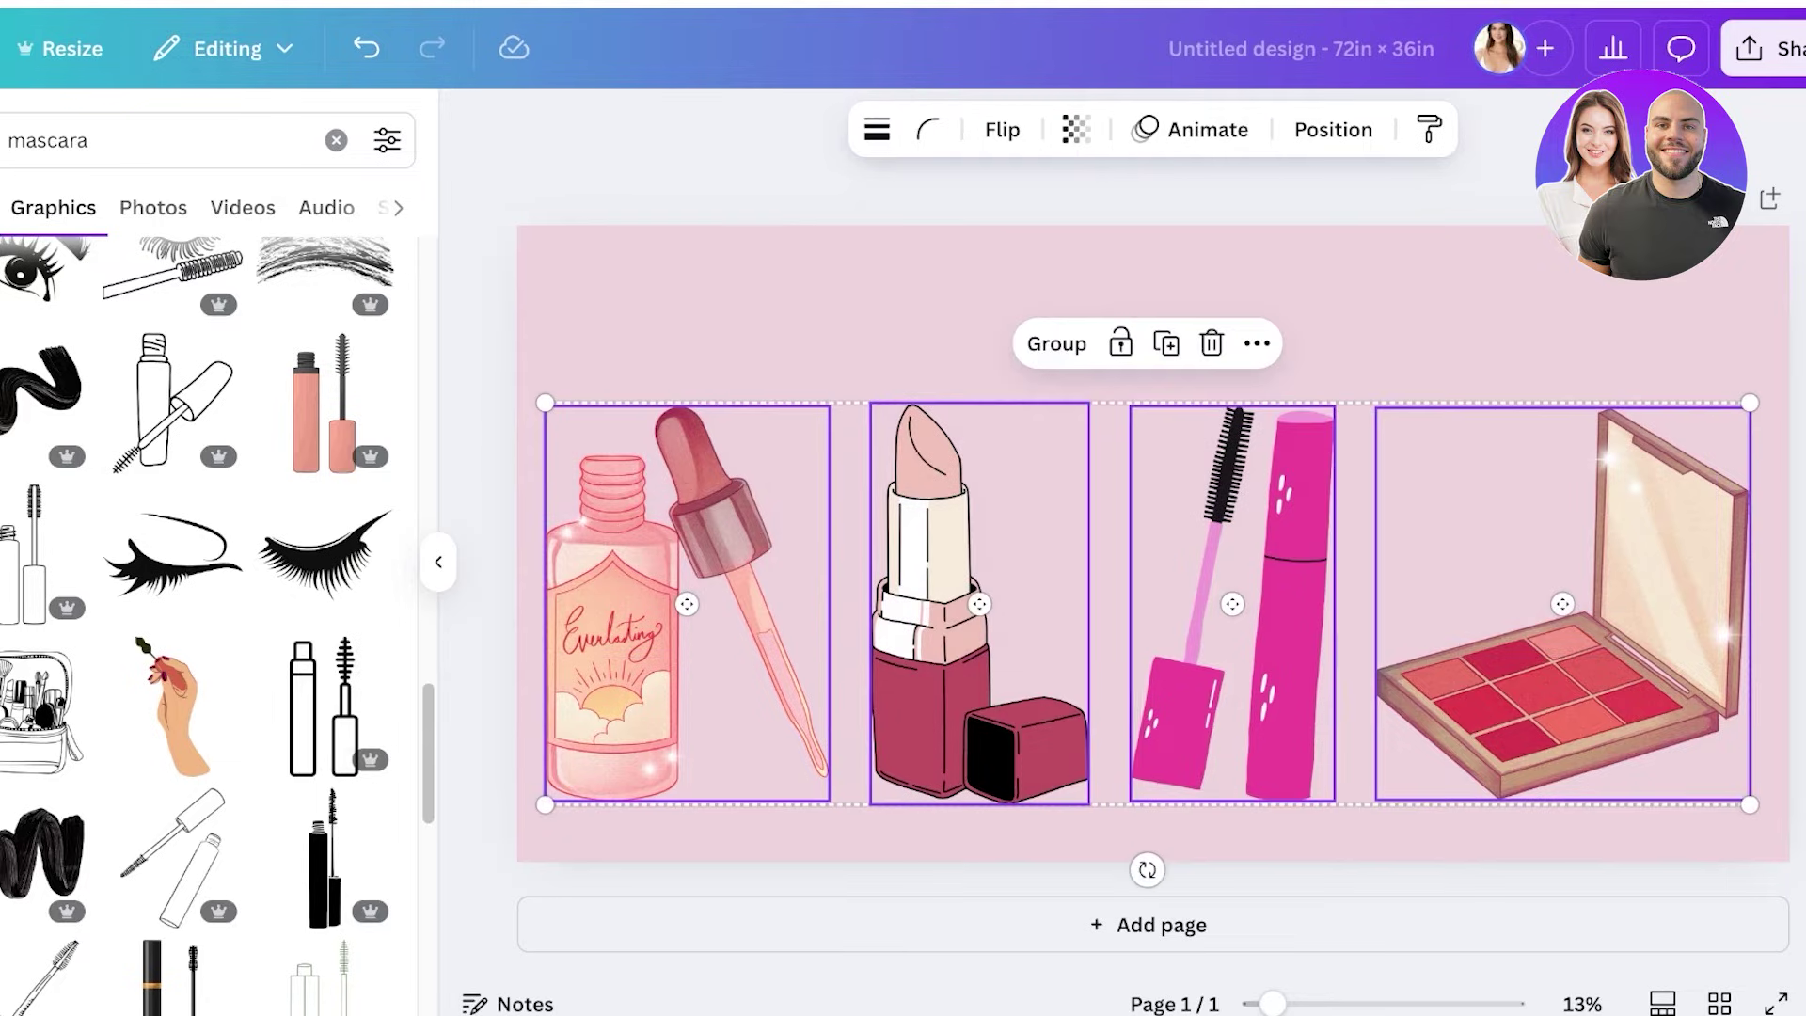
pyautogui.moveTo(978, 602); pyautogui.dragTo(983, 561)
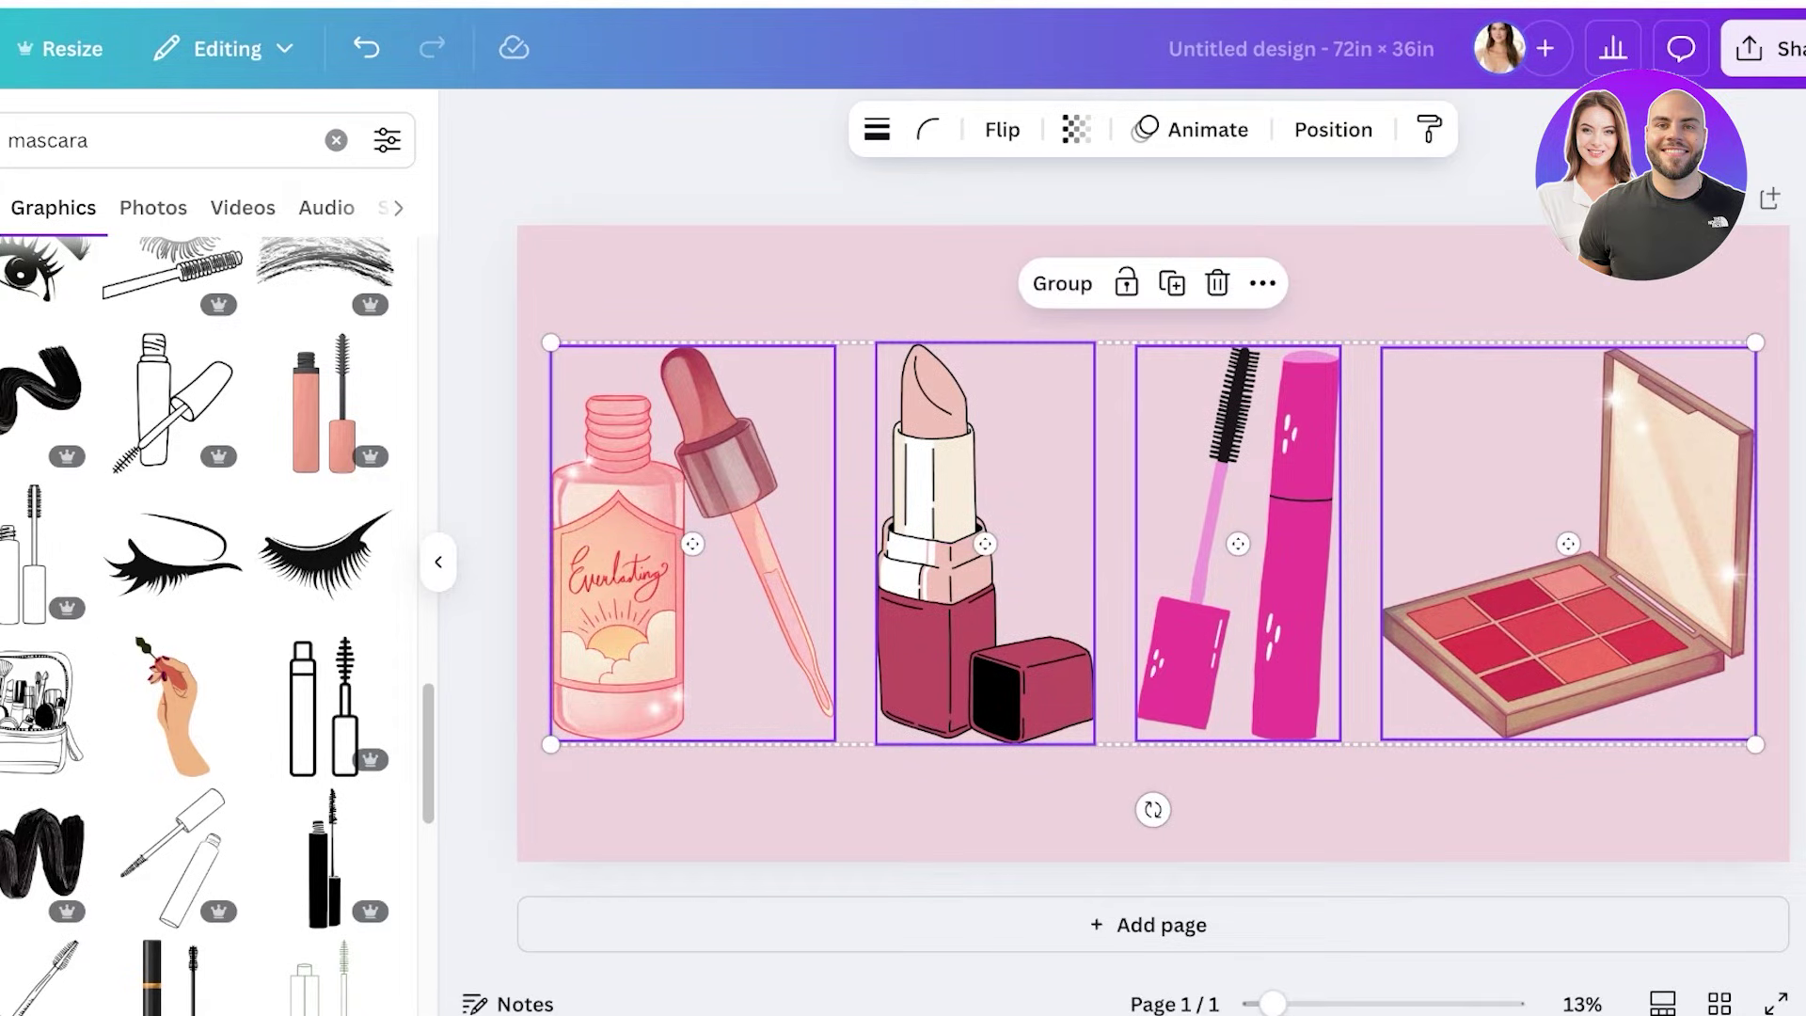
pyautogui.press('Escape')
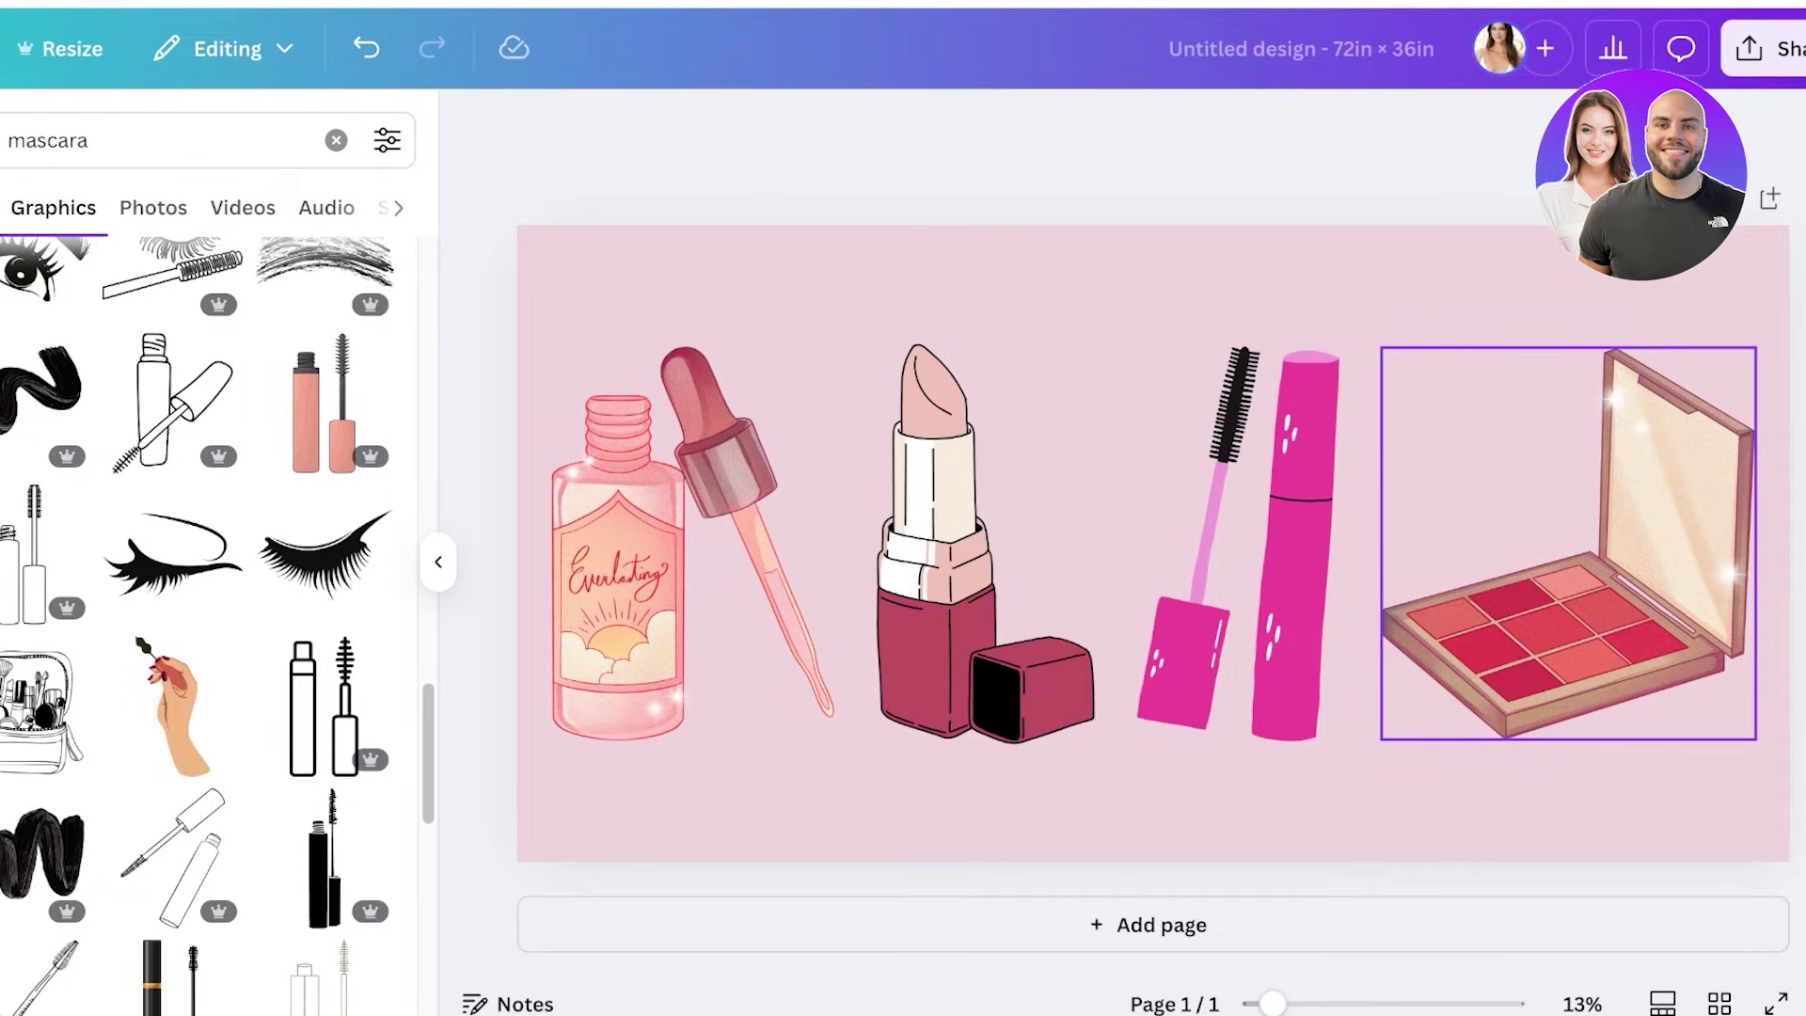
pyautogui.moveTo(668, 302); pyautogui.dragTo(1723, 710)
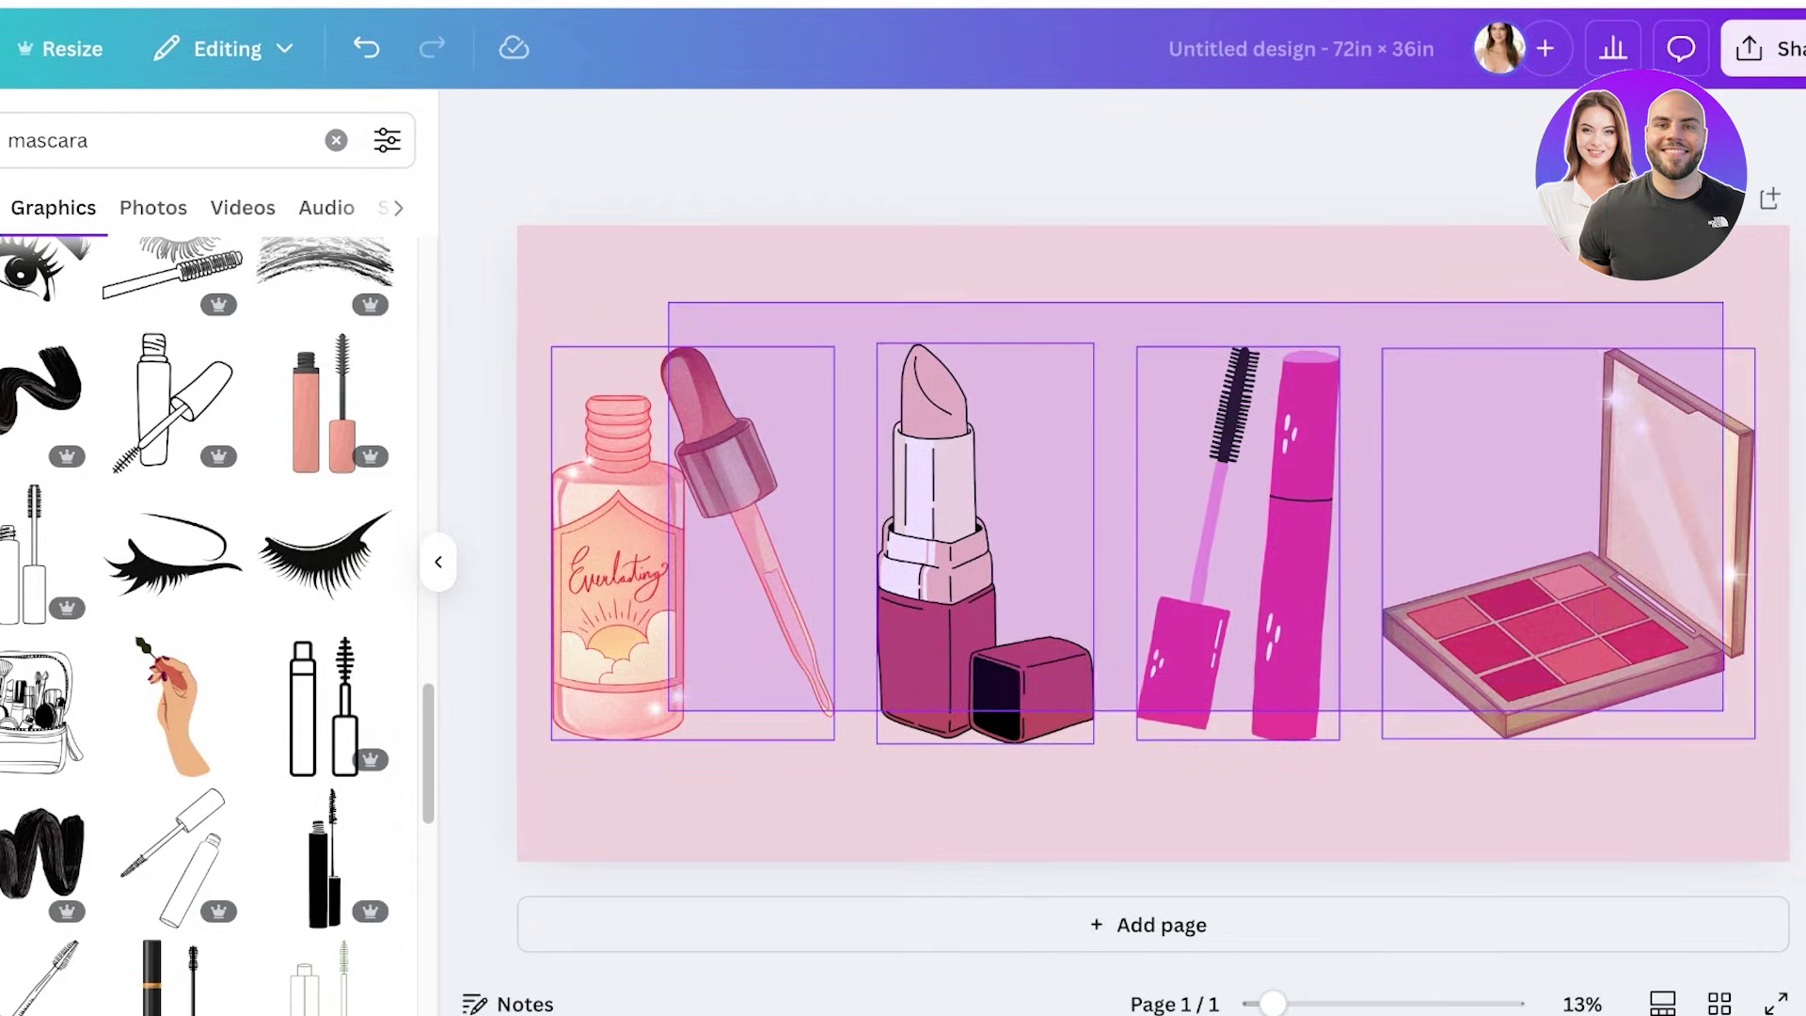
pyautogui.hotkey('ctrl', 'Return')
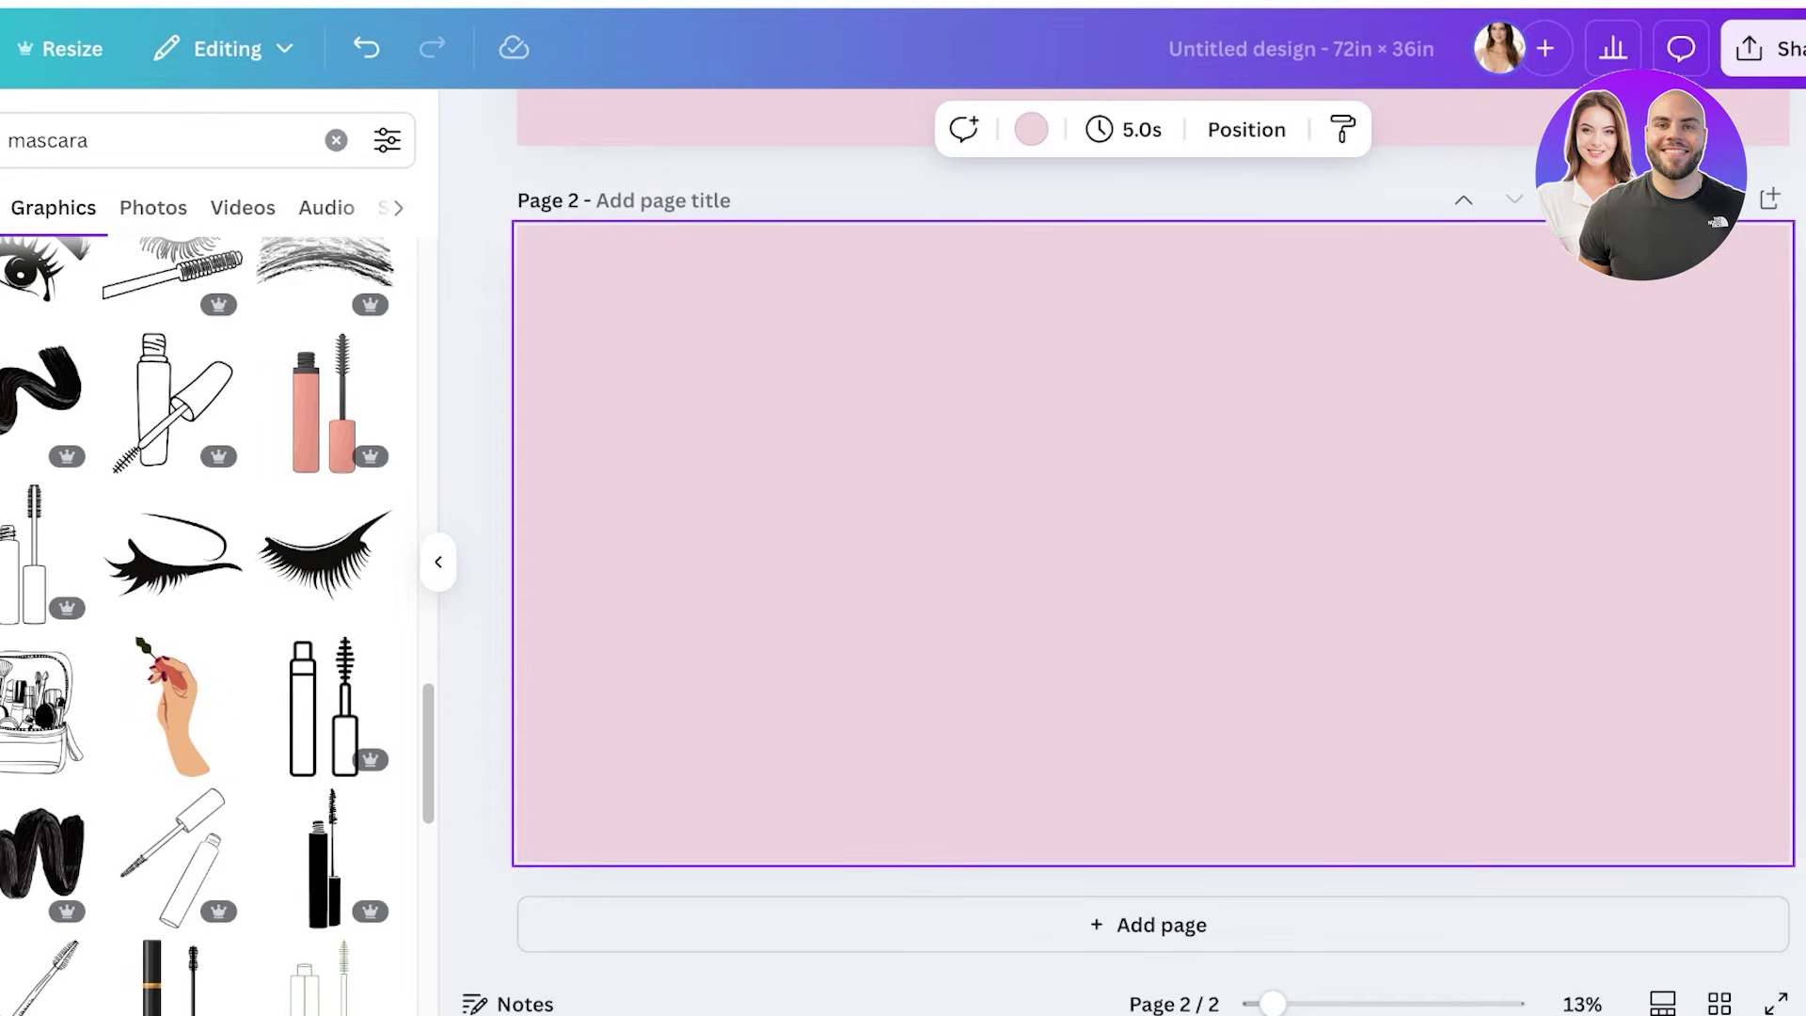
pyautogui.hotkey('ctrl', 'z')
# Select the whole row of four cosmetics graphics, nudge it into its final position on the page and deselect it
pyautogui.moveTo(668, 252); pyautogui.dragTo(1712, 793)
pyautogui.moveTo(1502, 529); pyautogui.dragTo(1502, 530)
pyautogui.moveTo(985, 564); pyautogui.dragTo(985, 564)
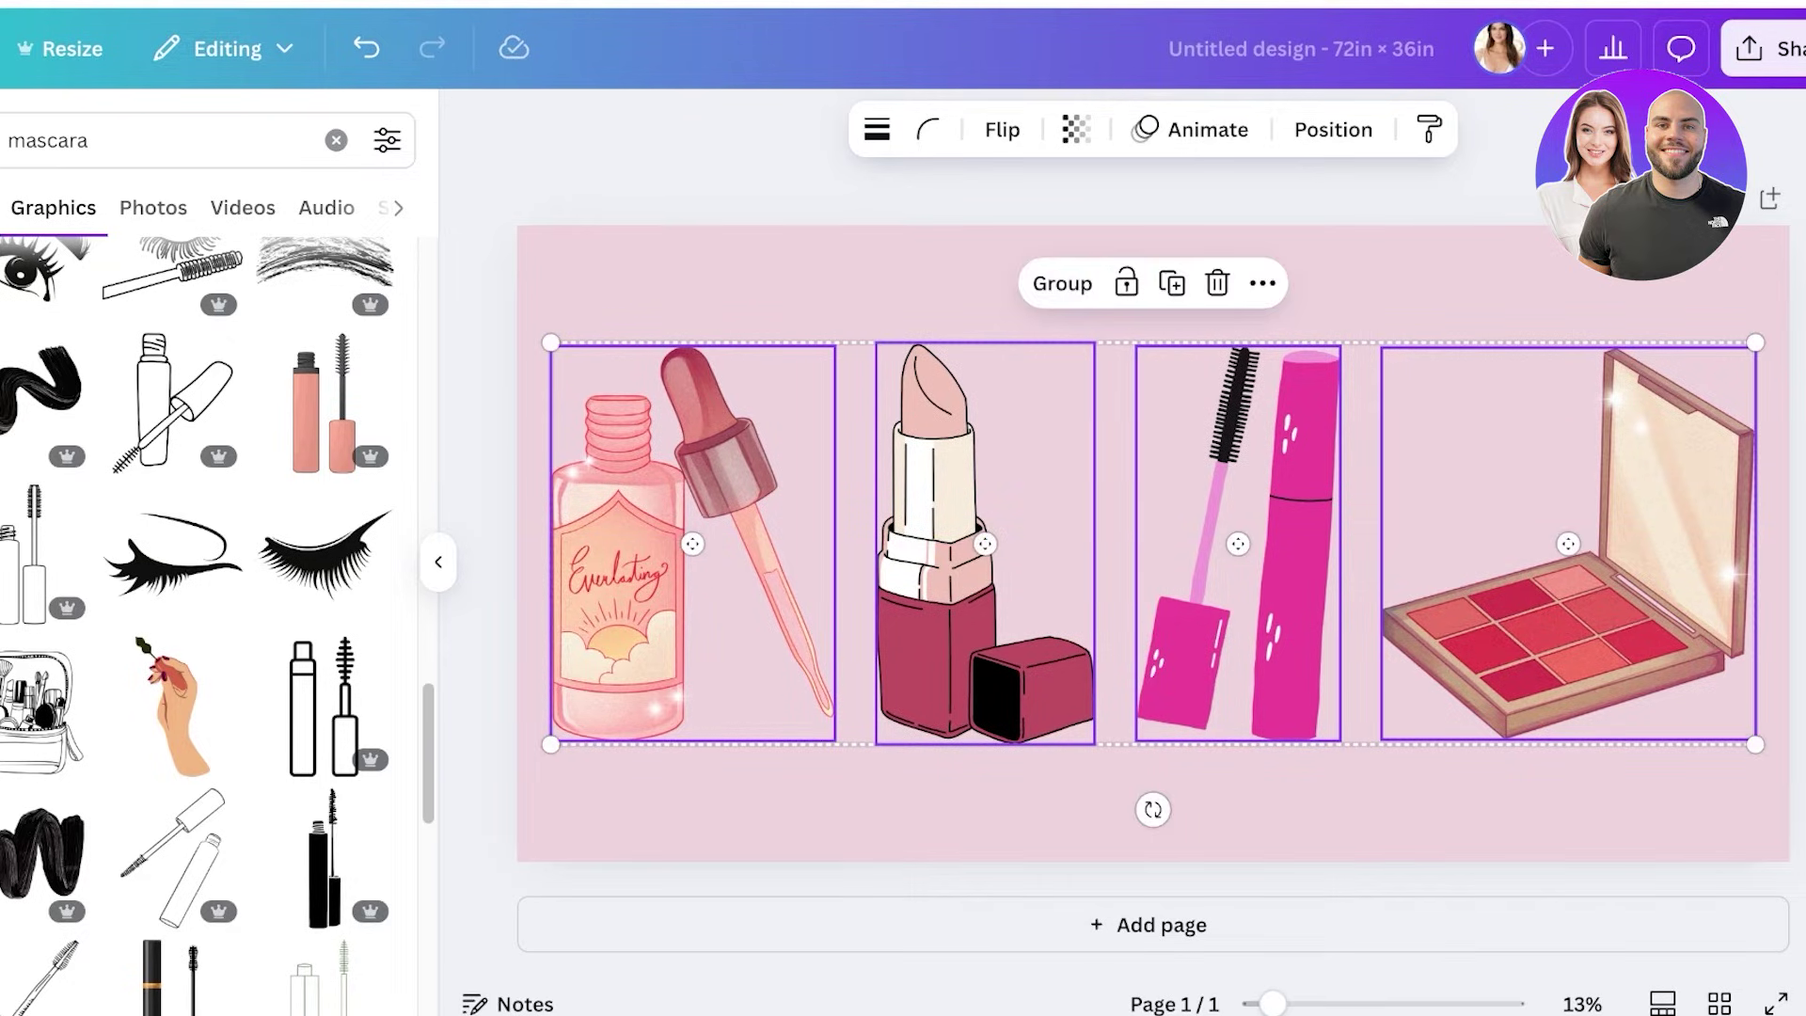
pyautogui.click(1298, 804)
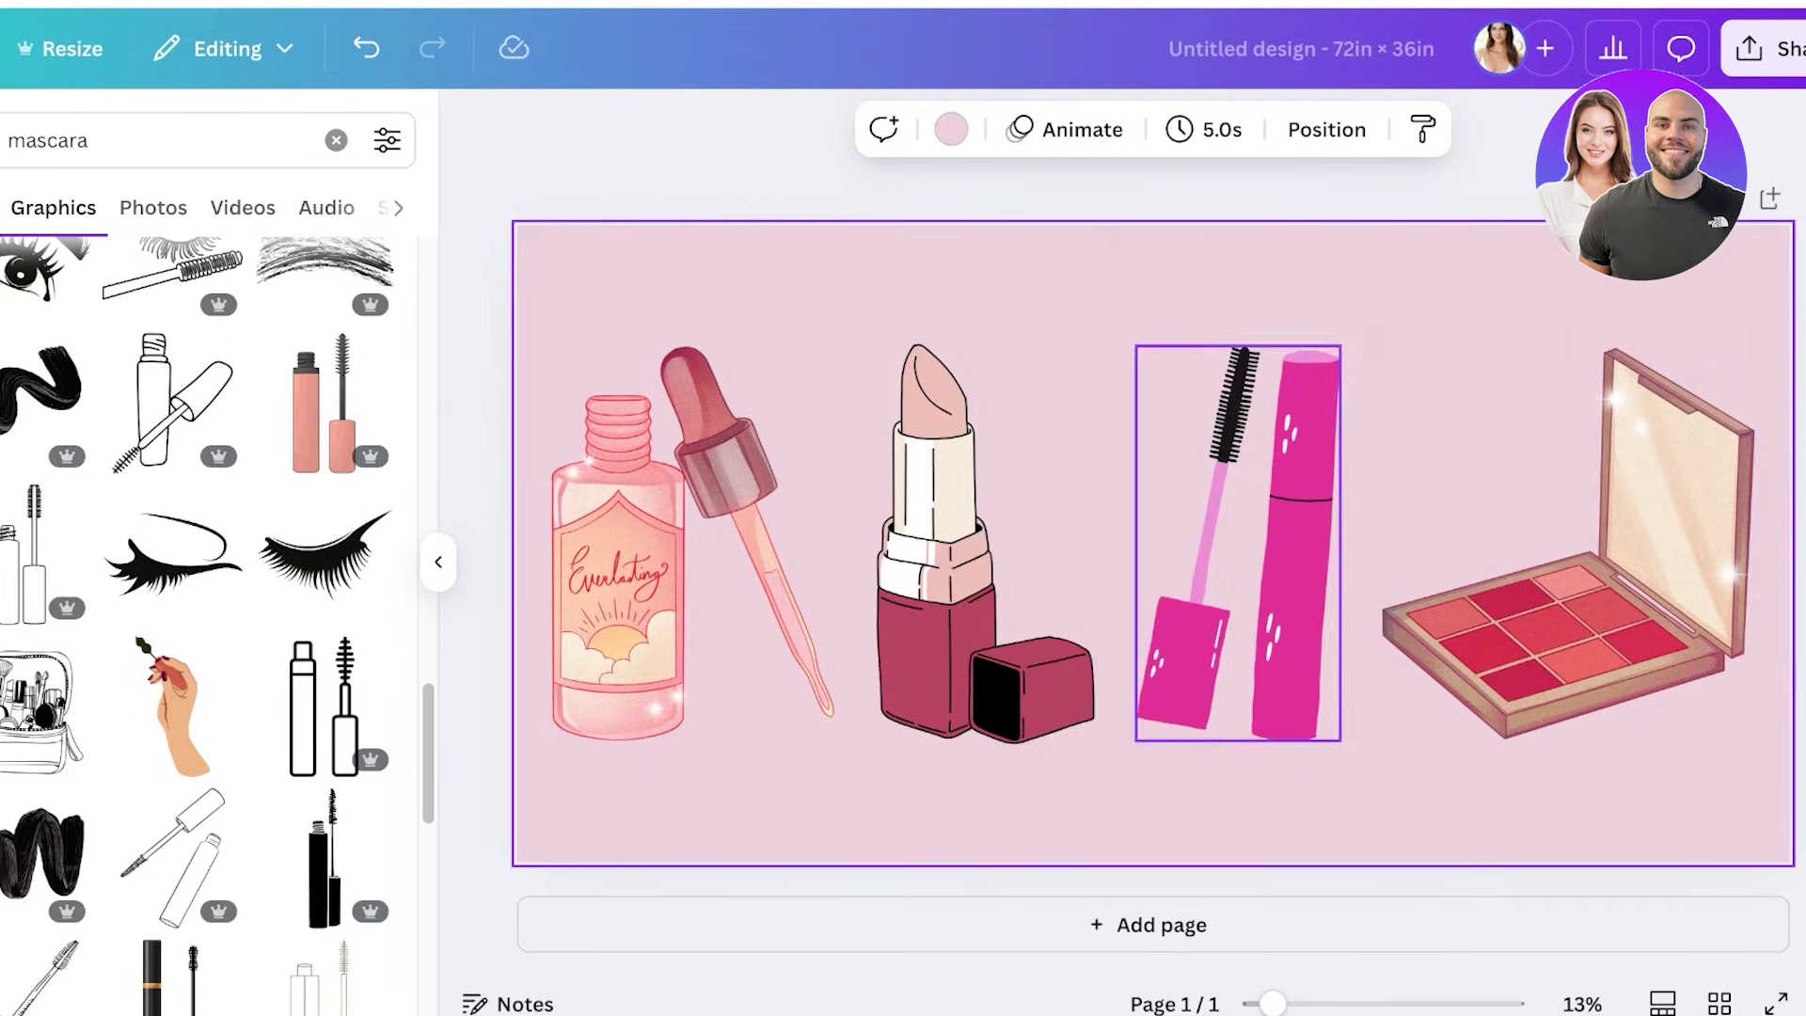
pyautogui.click(1238, 544)
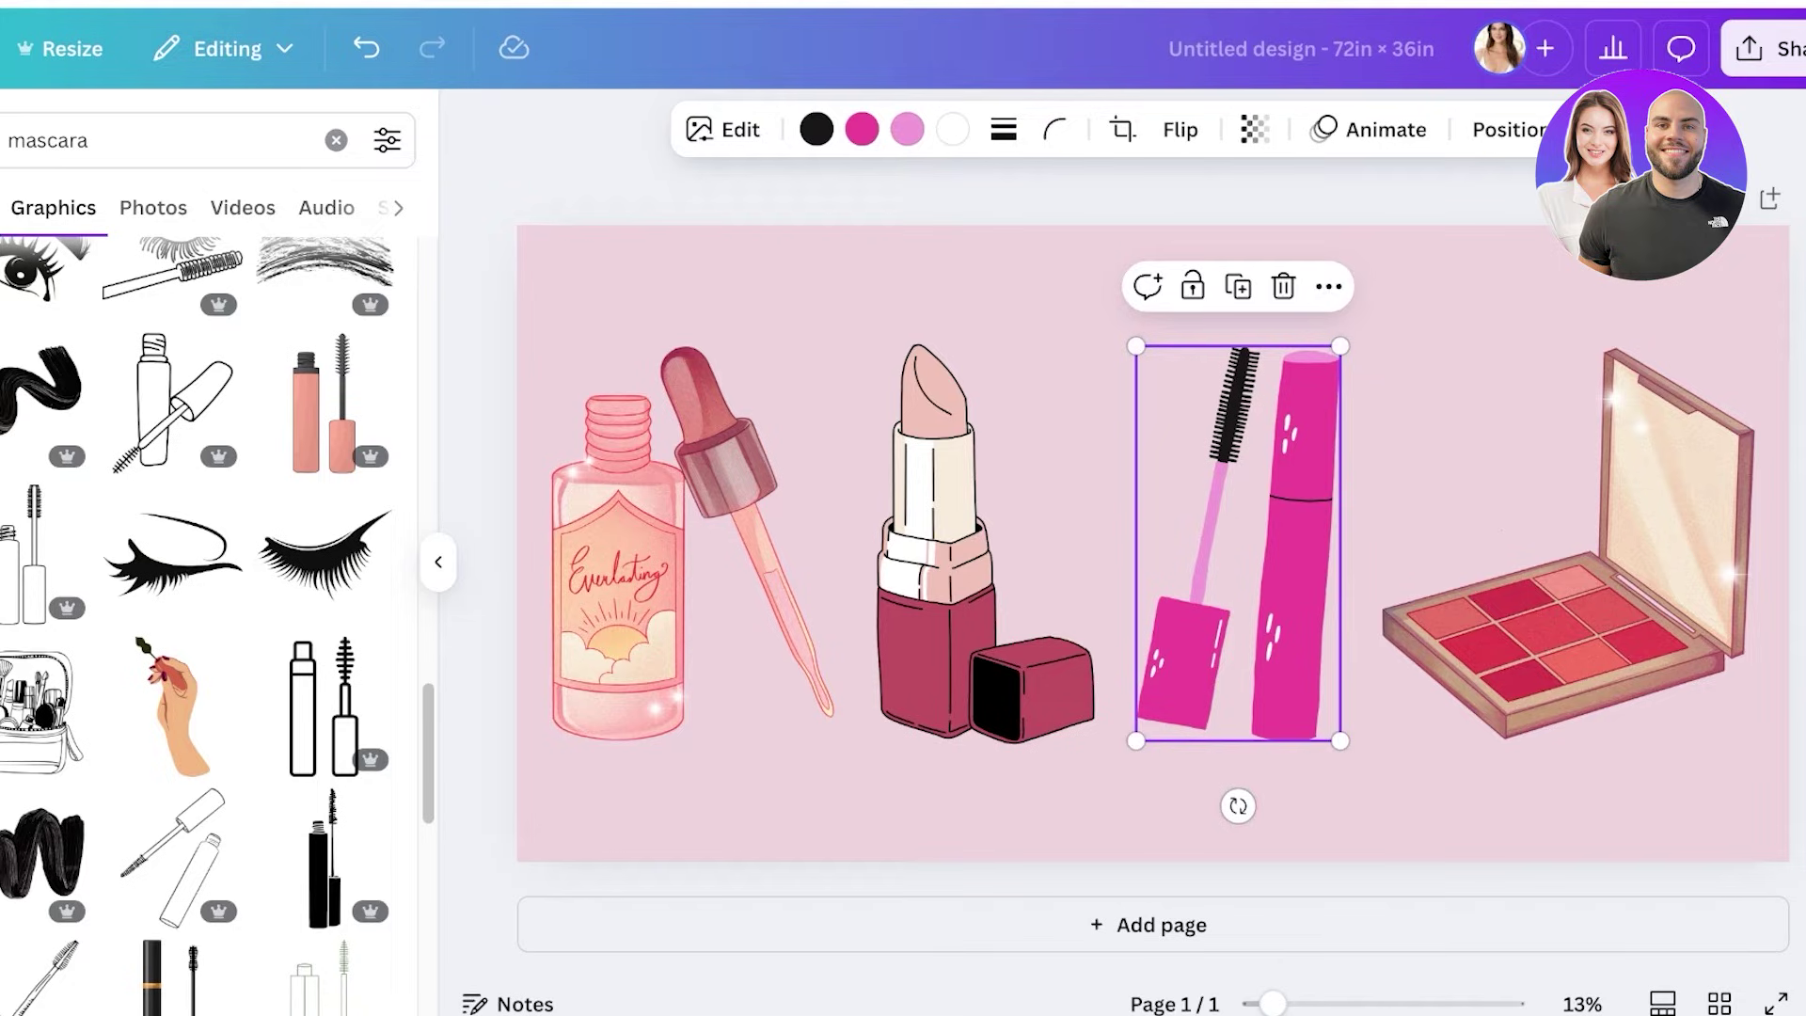
pyautogui.click(1115, 564)
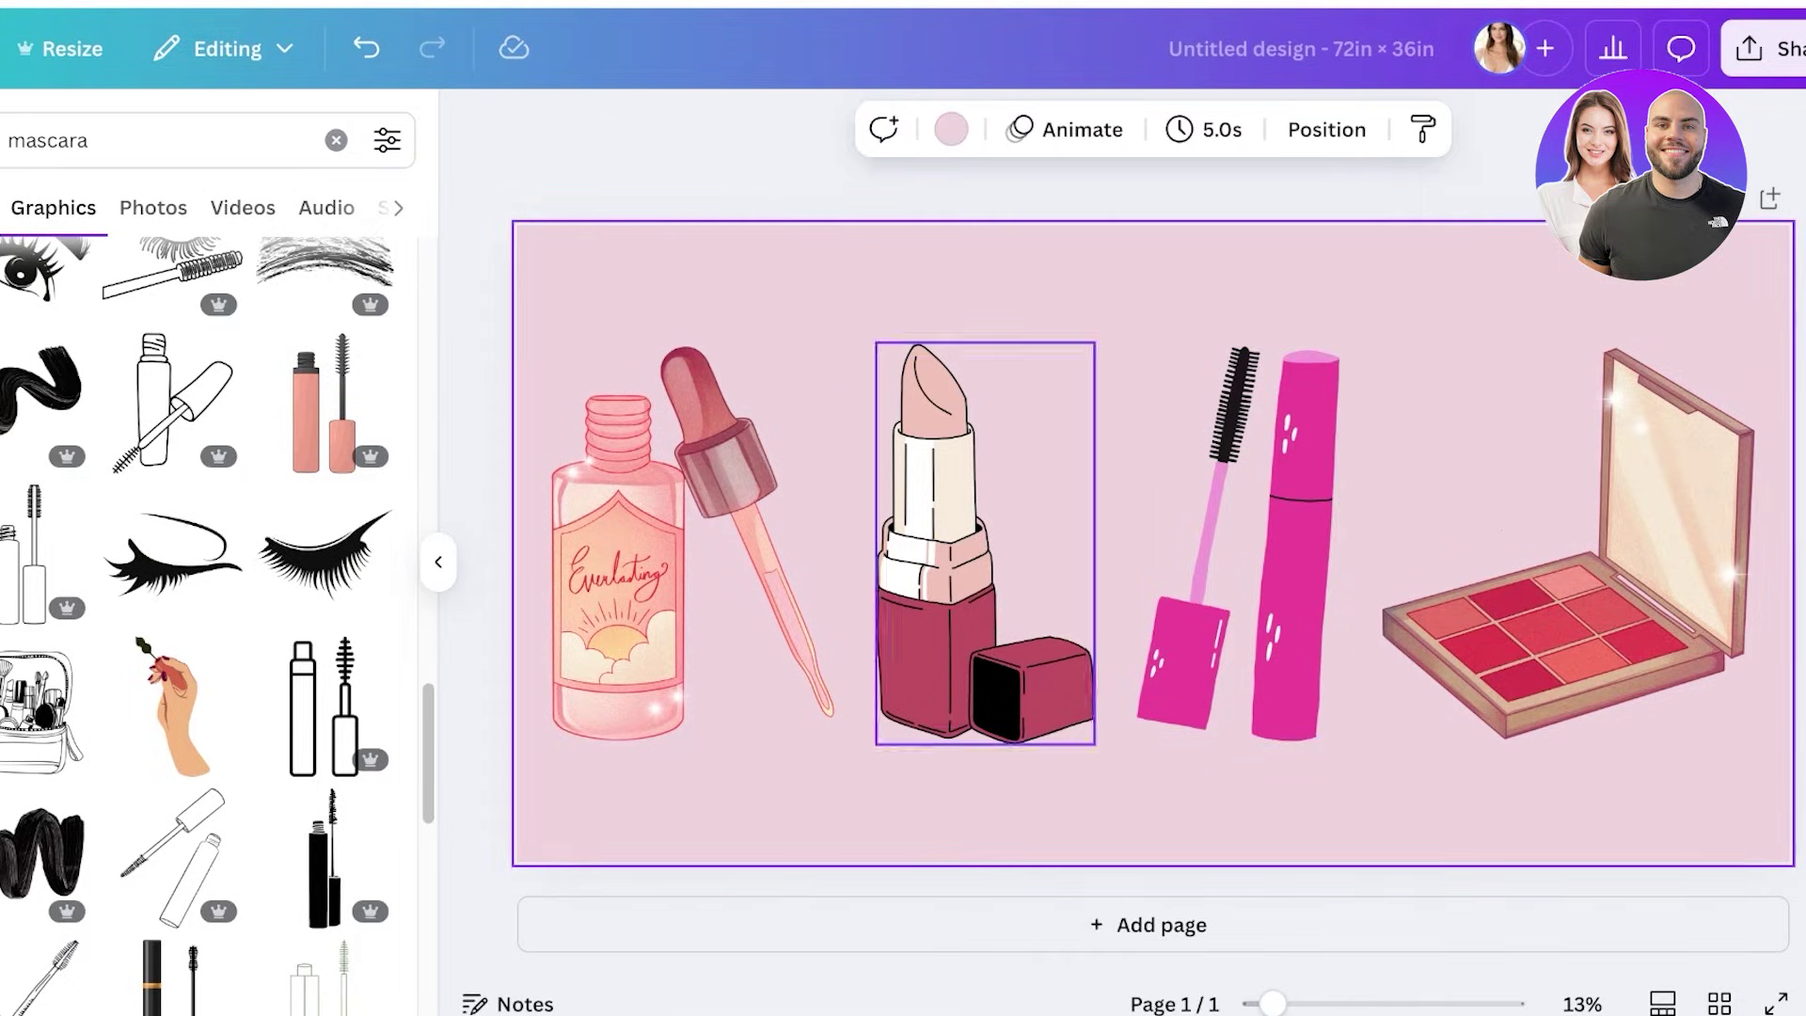
# Replace the mascara search in the elements library with "border" and show all matching graphics
pyautogui.scroll(20, 202, 620)
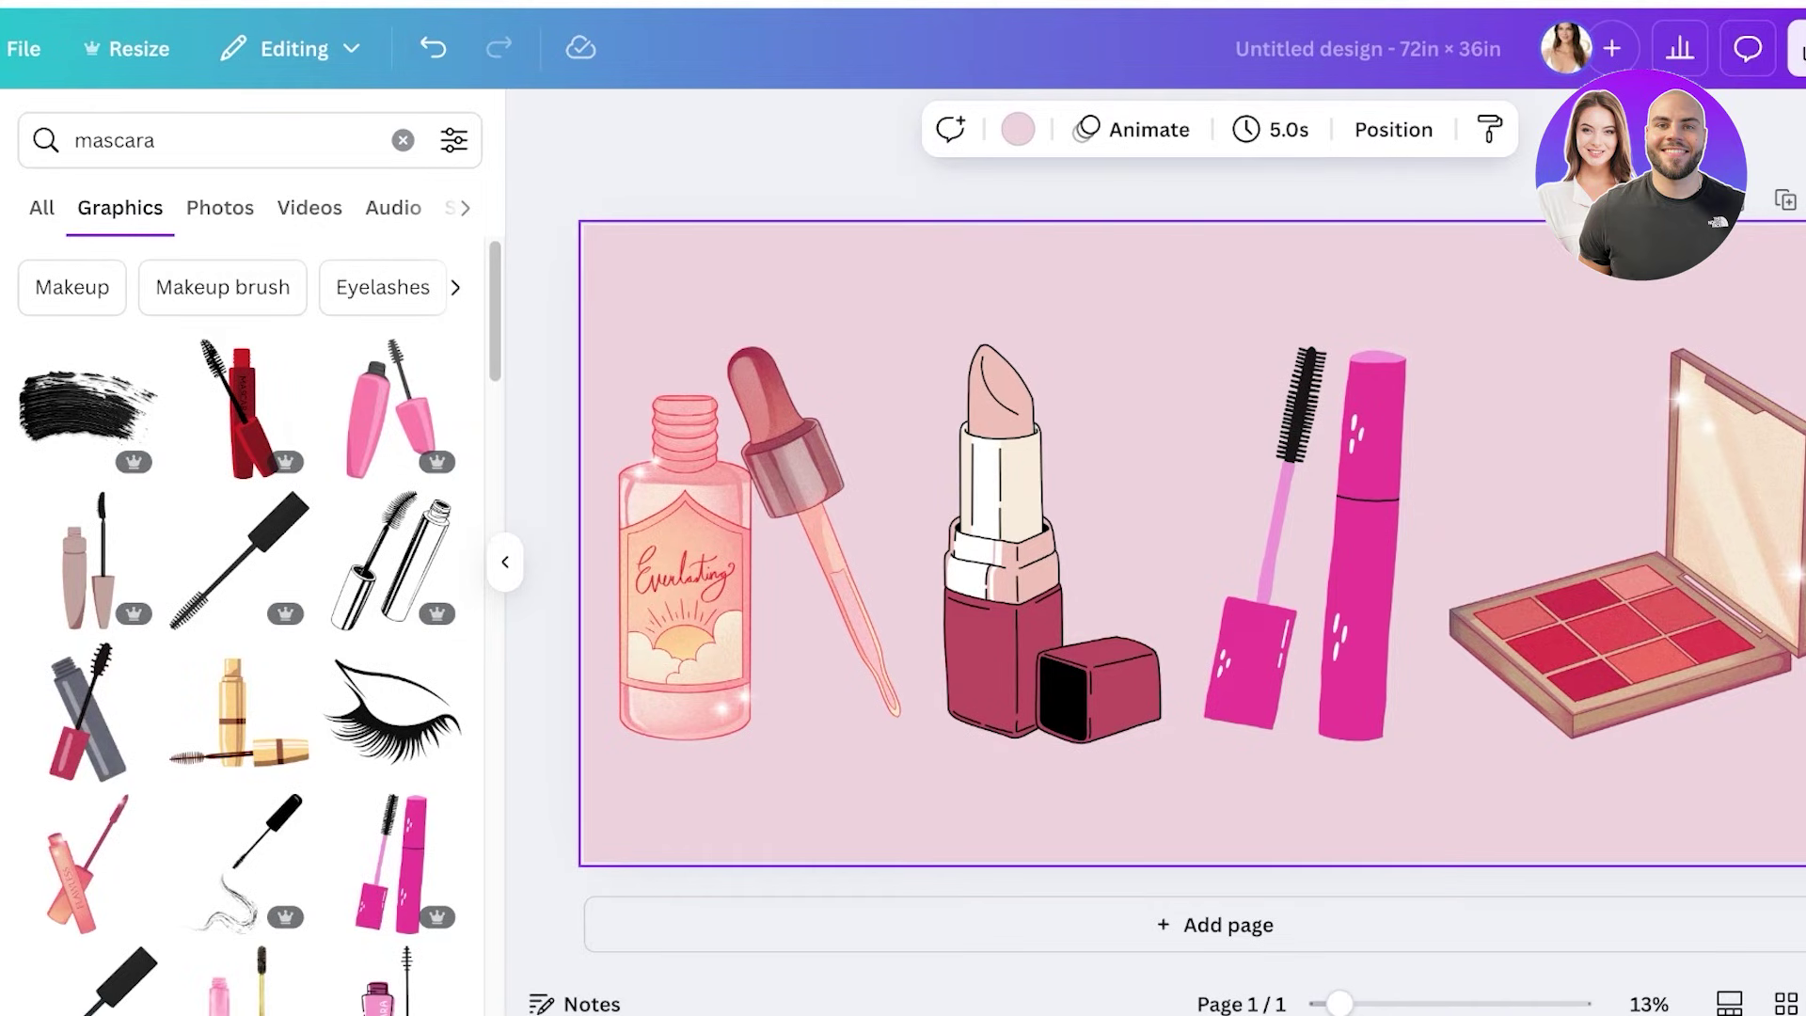
pyautogui.hotkey('ctrl', '/')
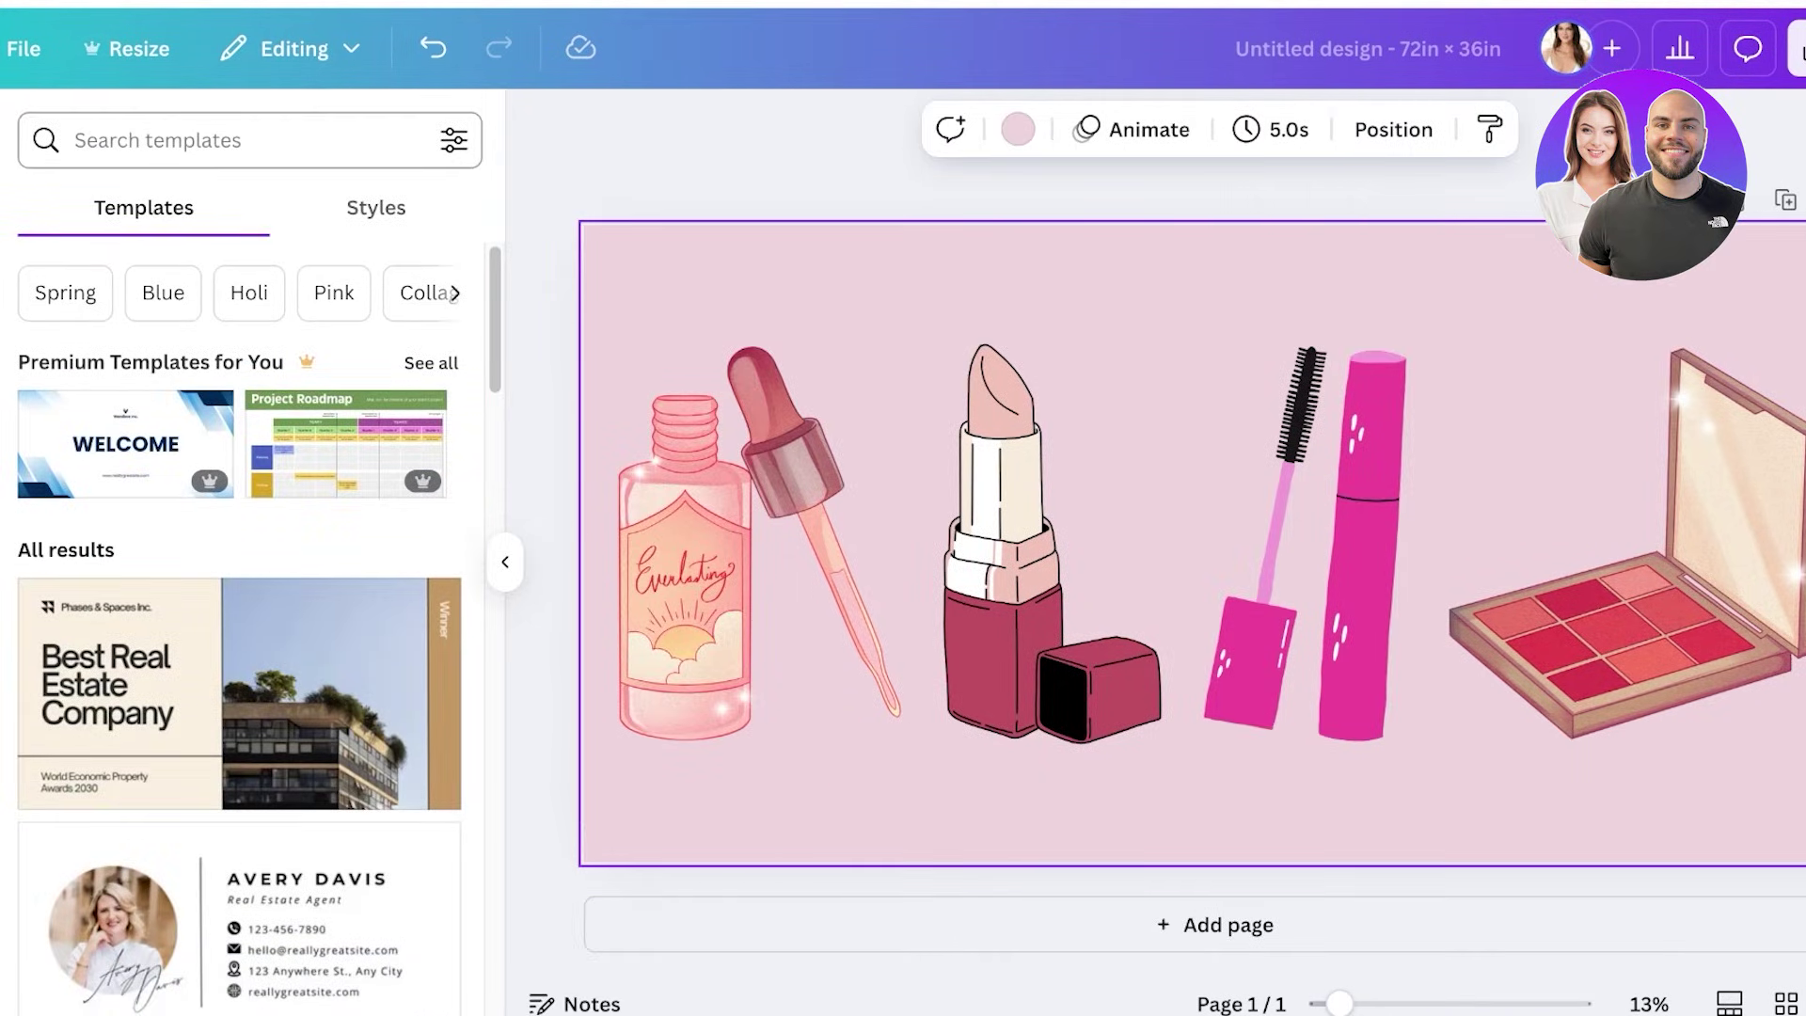
pyautogui.click(156, 141)
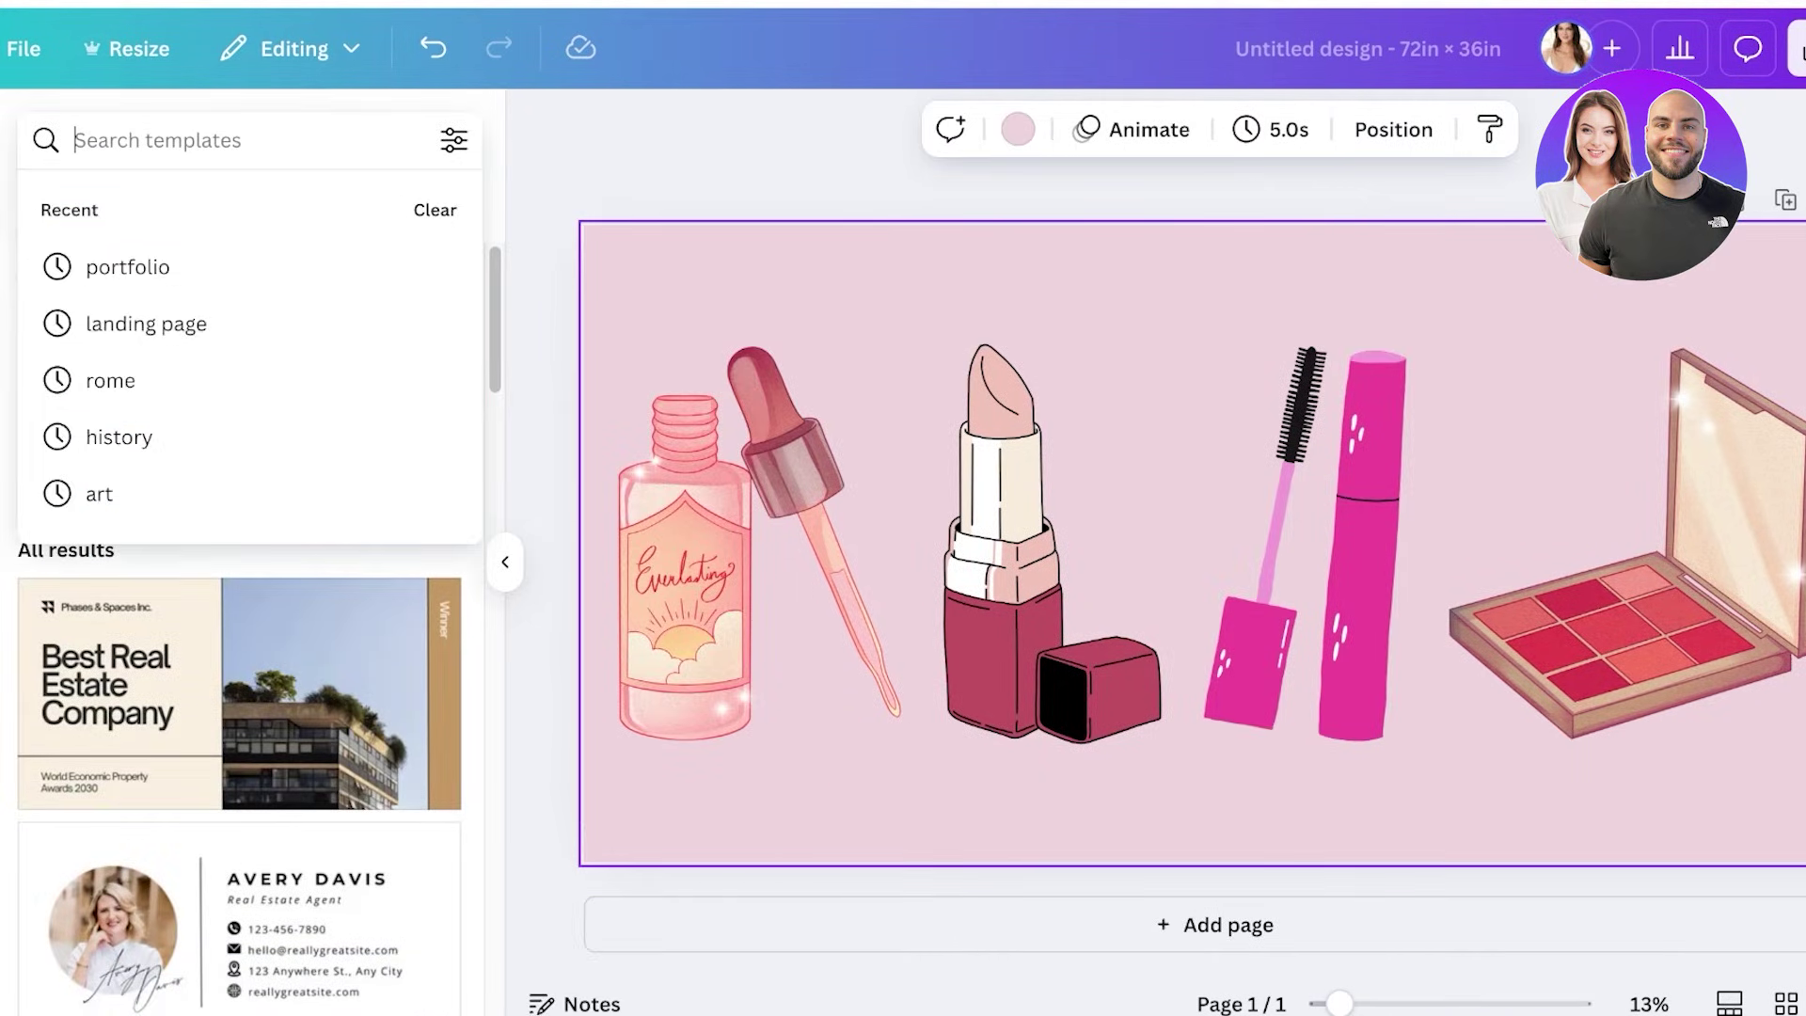
pyautogui.click(8, 241)
pyautogui.click(125, 140)
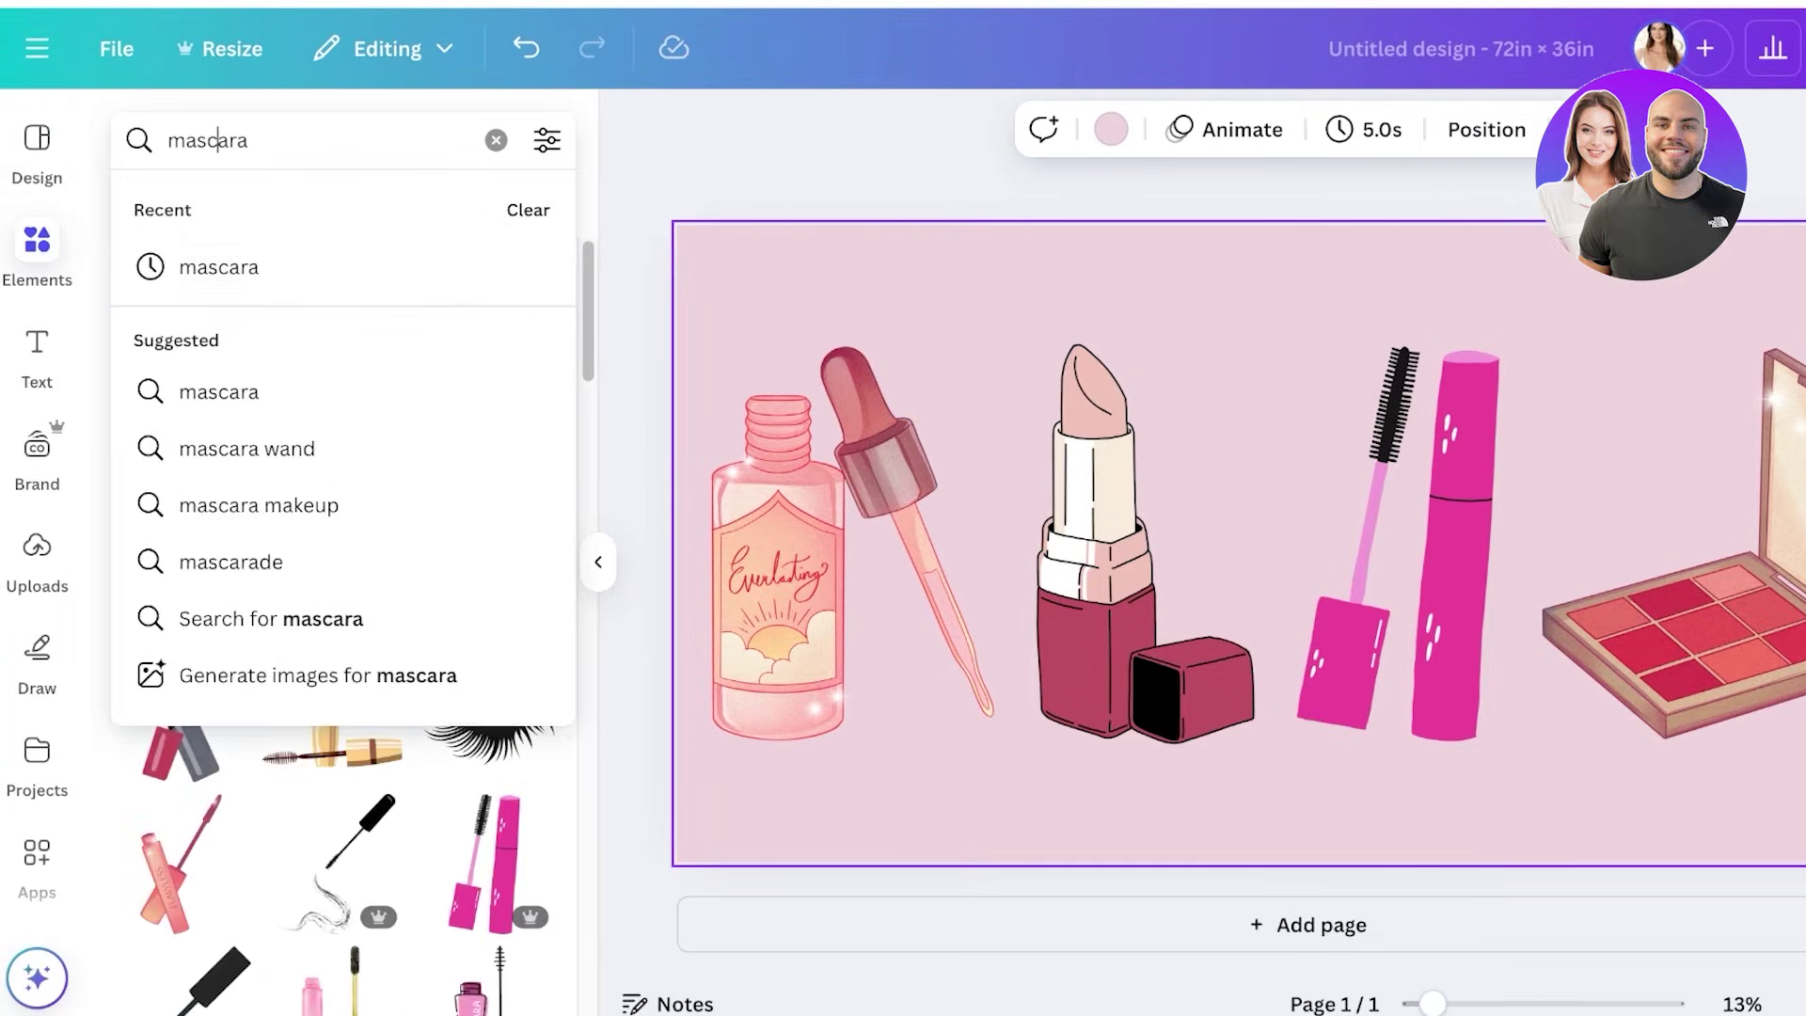
pyautogui.click(496, 140)
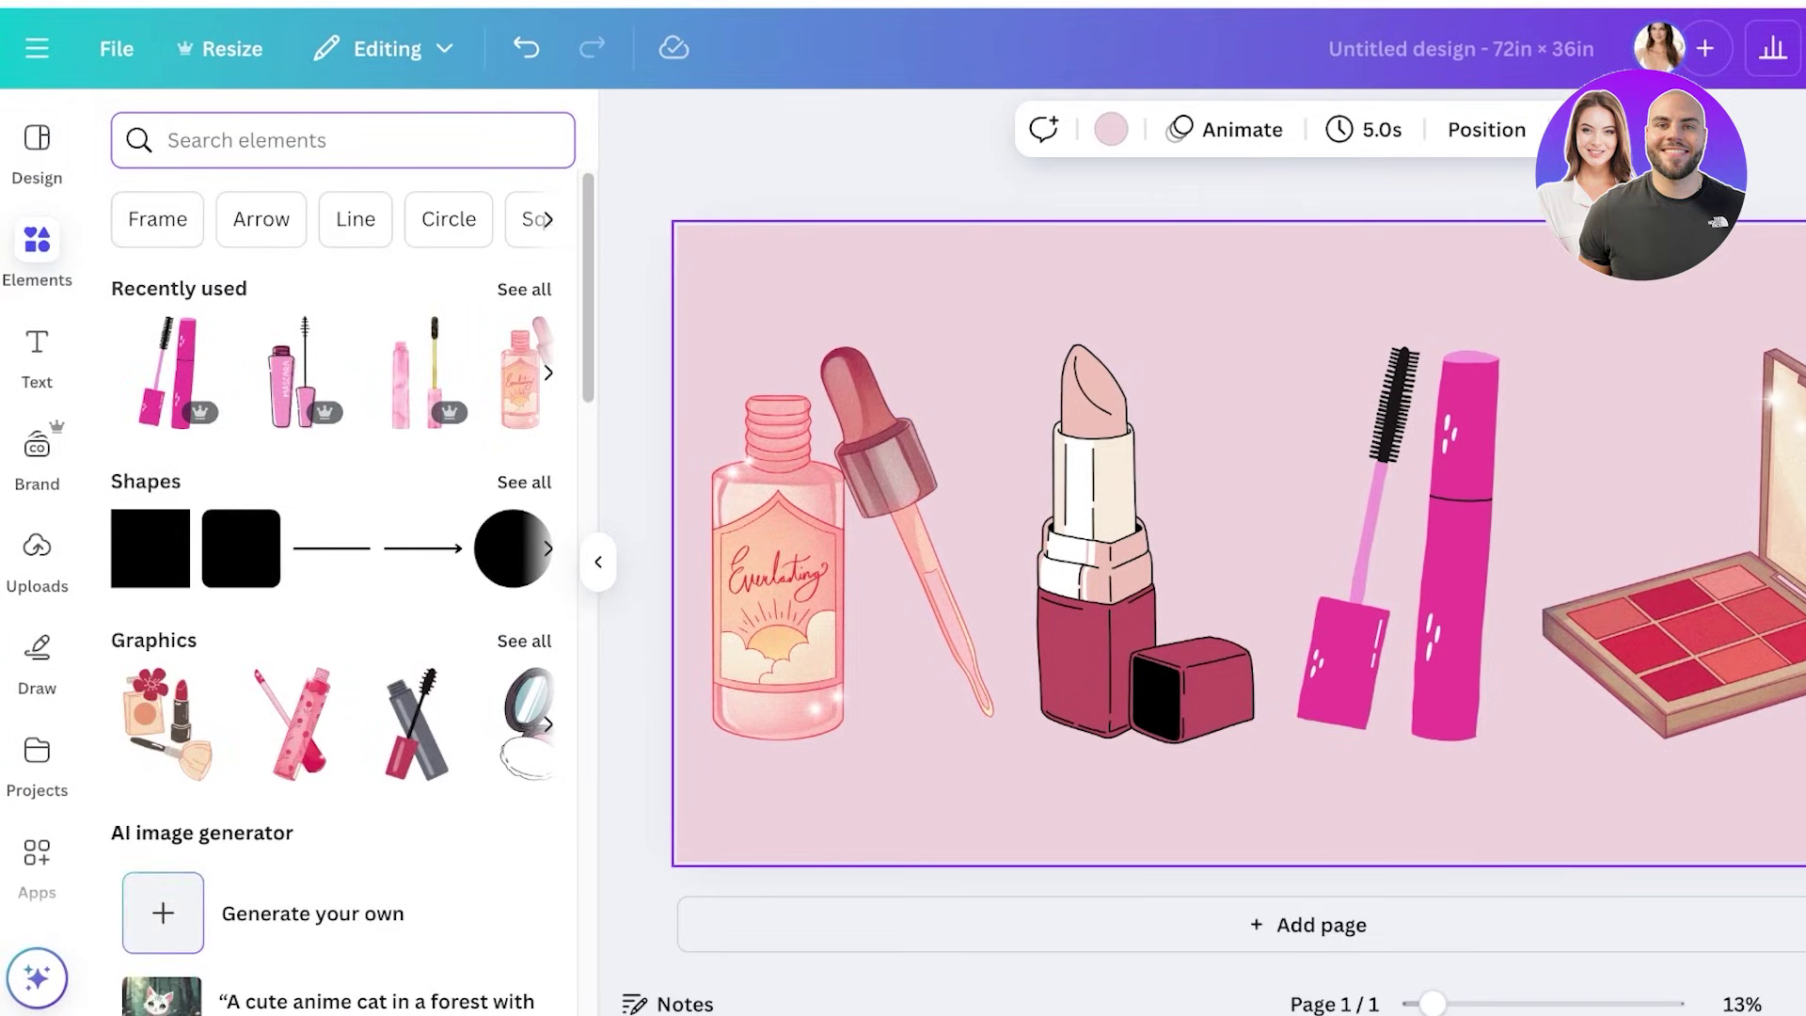
pyautogui.write('border')
pyautogui.press('Return')
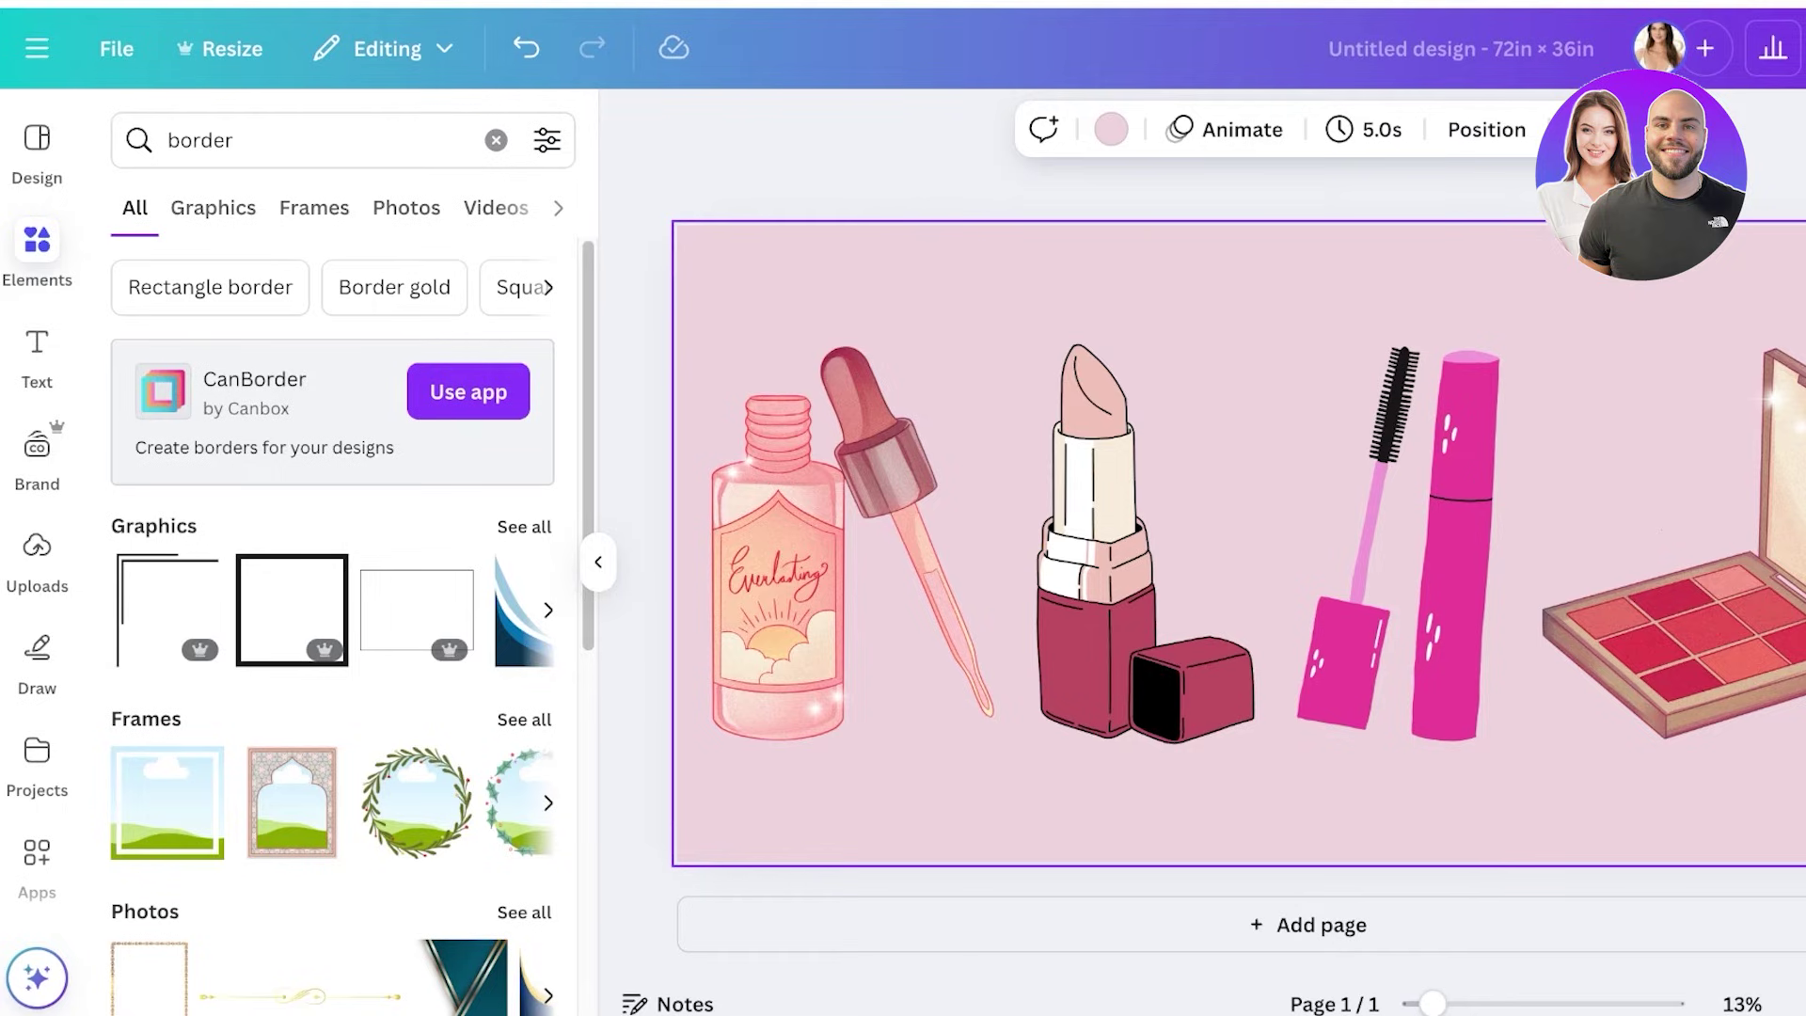
pyautogui.click(524, 526)
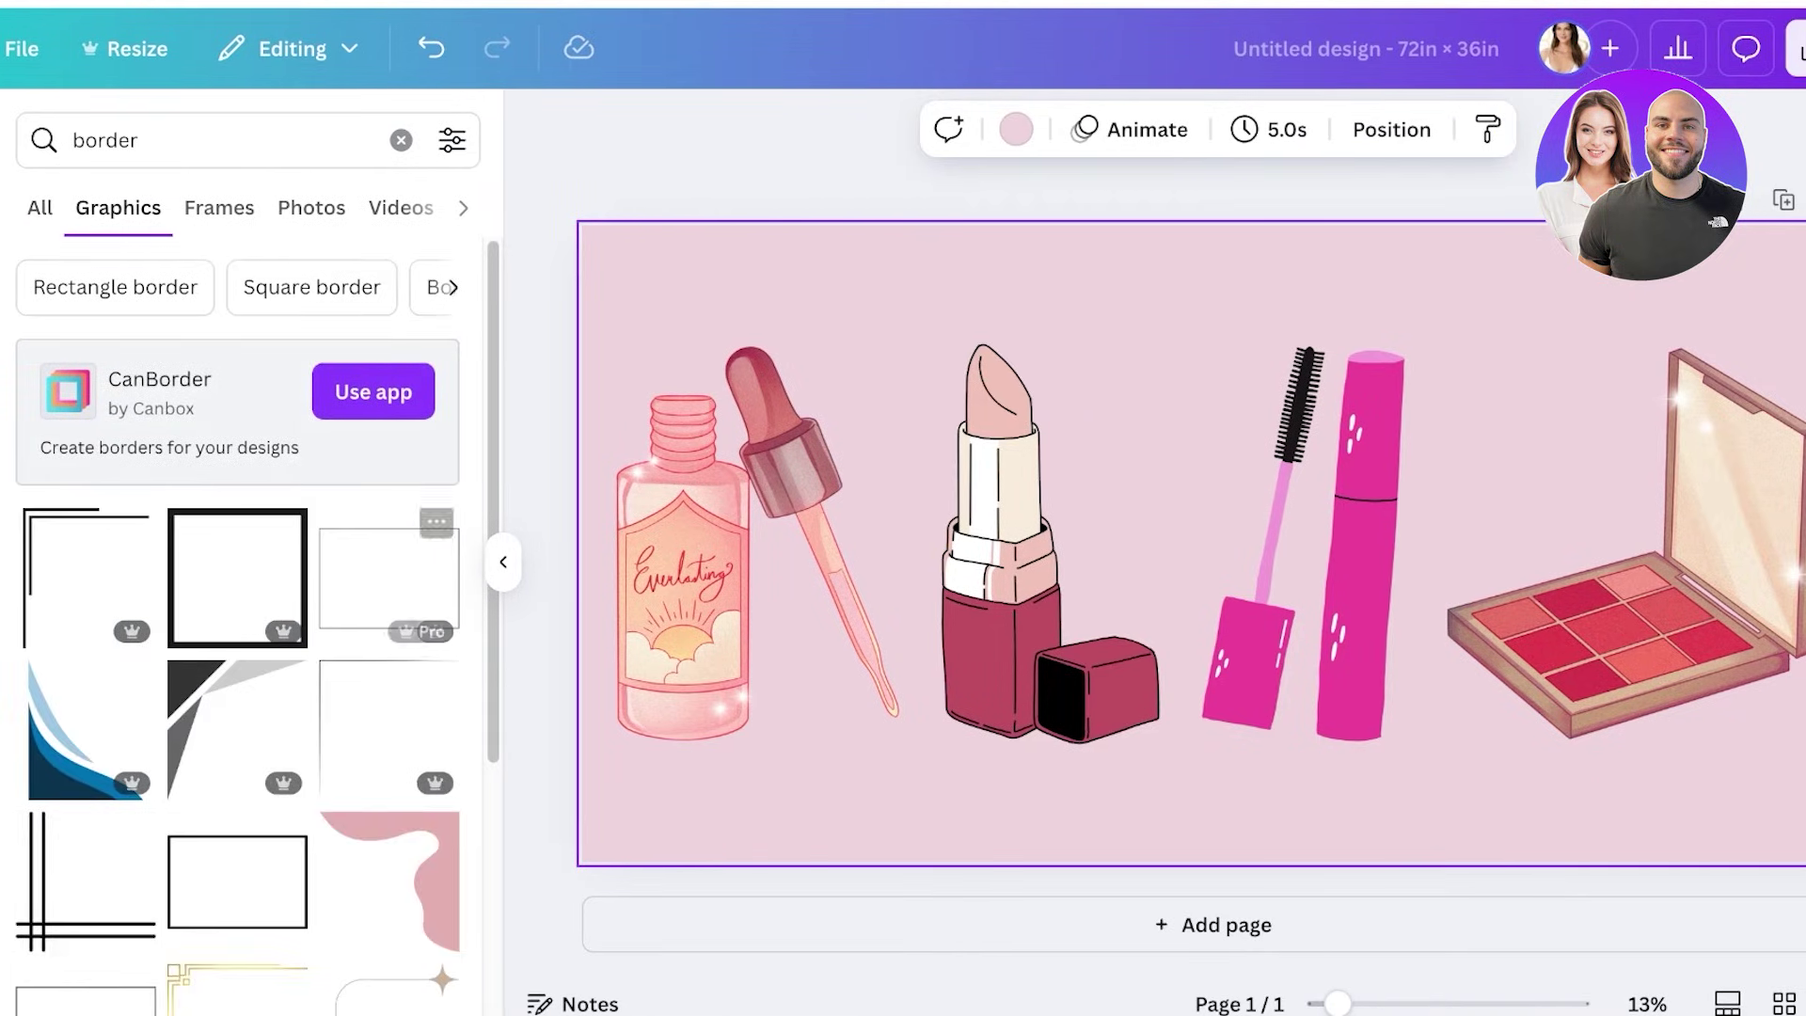
# Add the strip of small multicolored rounded squares to the design and place it in the page's upper-left corner
pyautogui.scroll(-10, 237, 640)
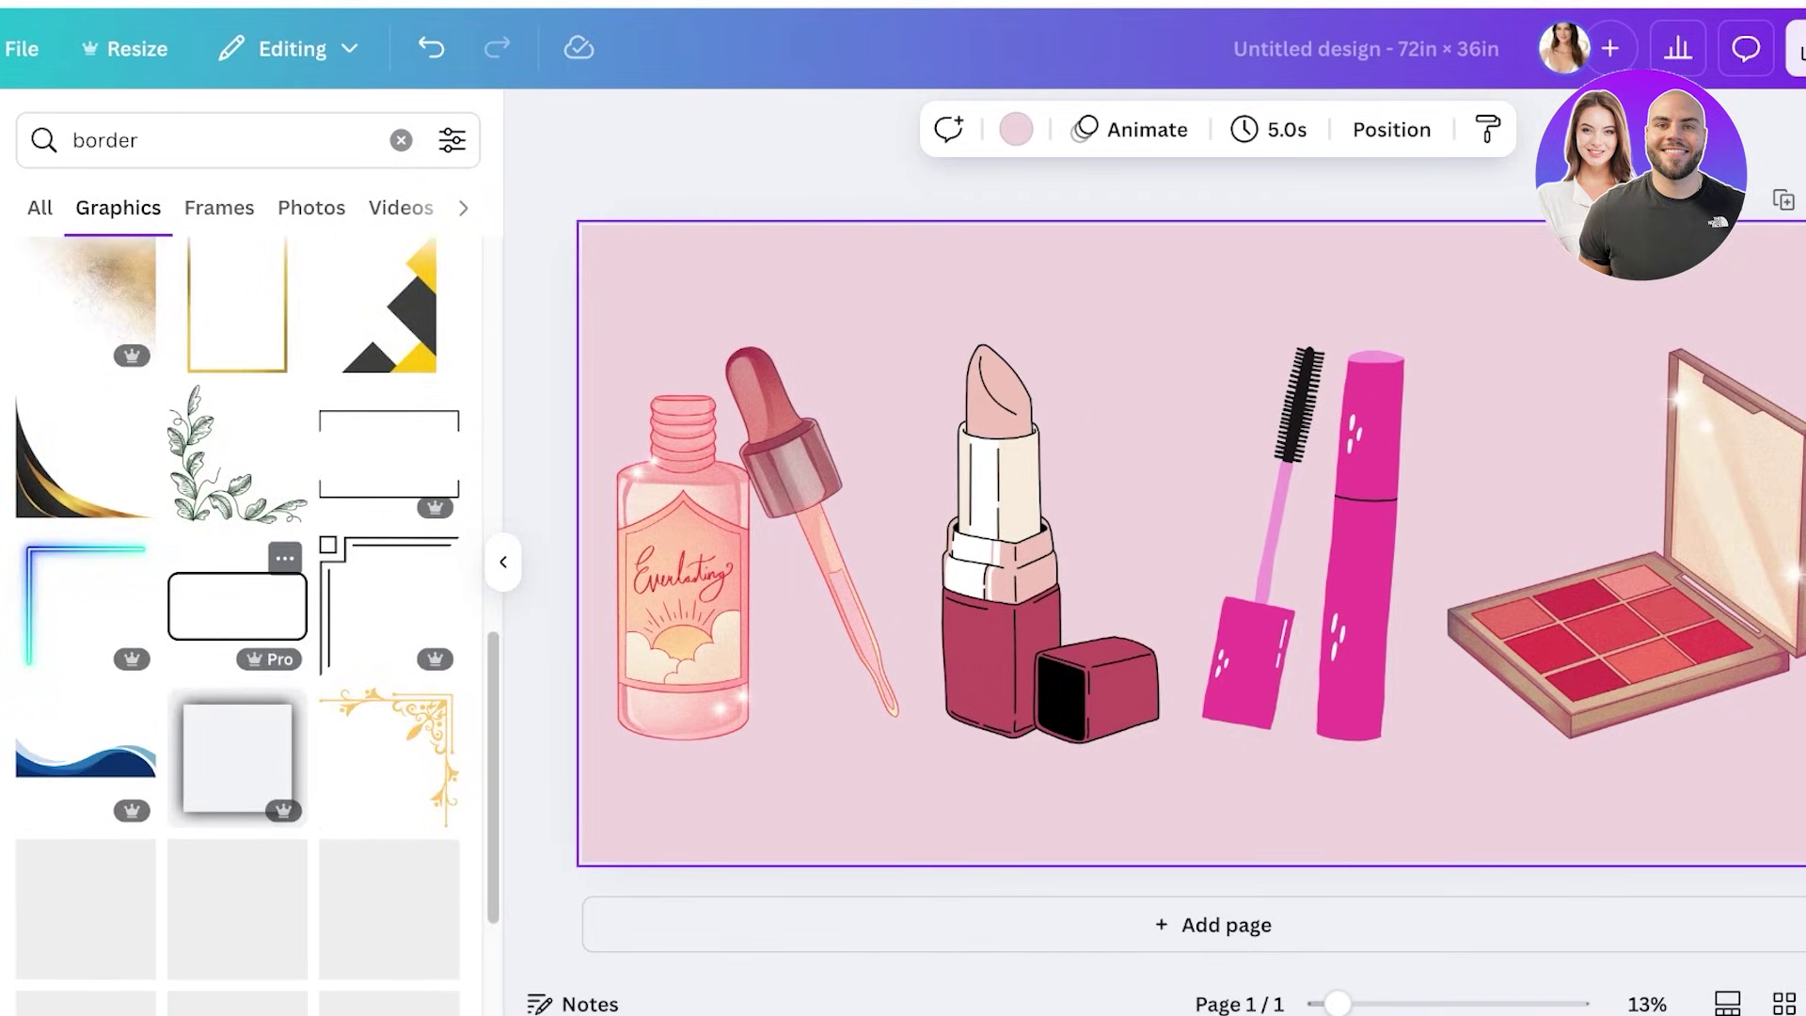
pyautogui.scroll(-10, 249, 579)
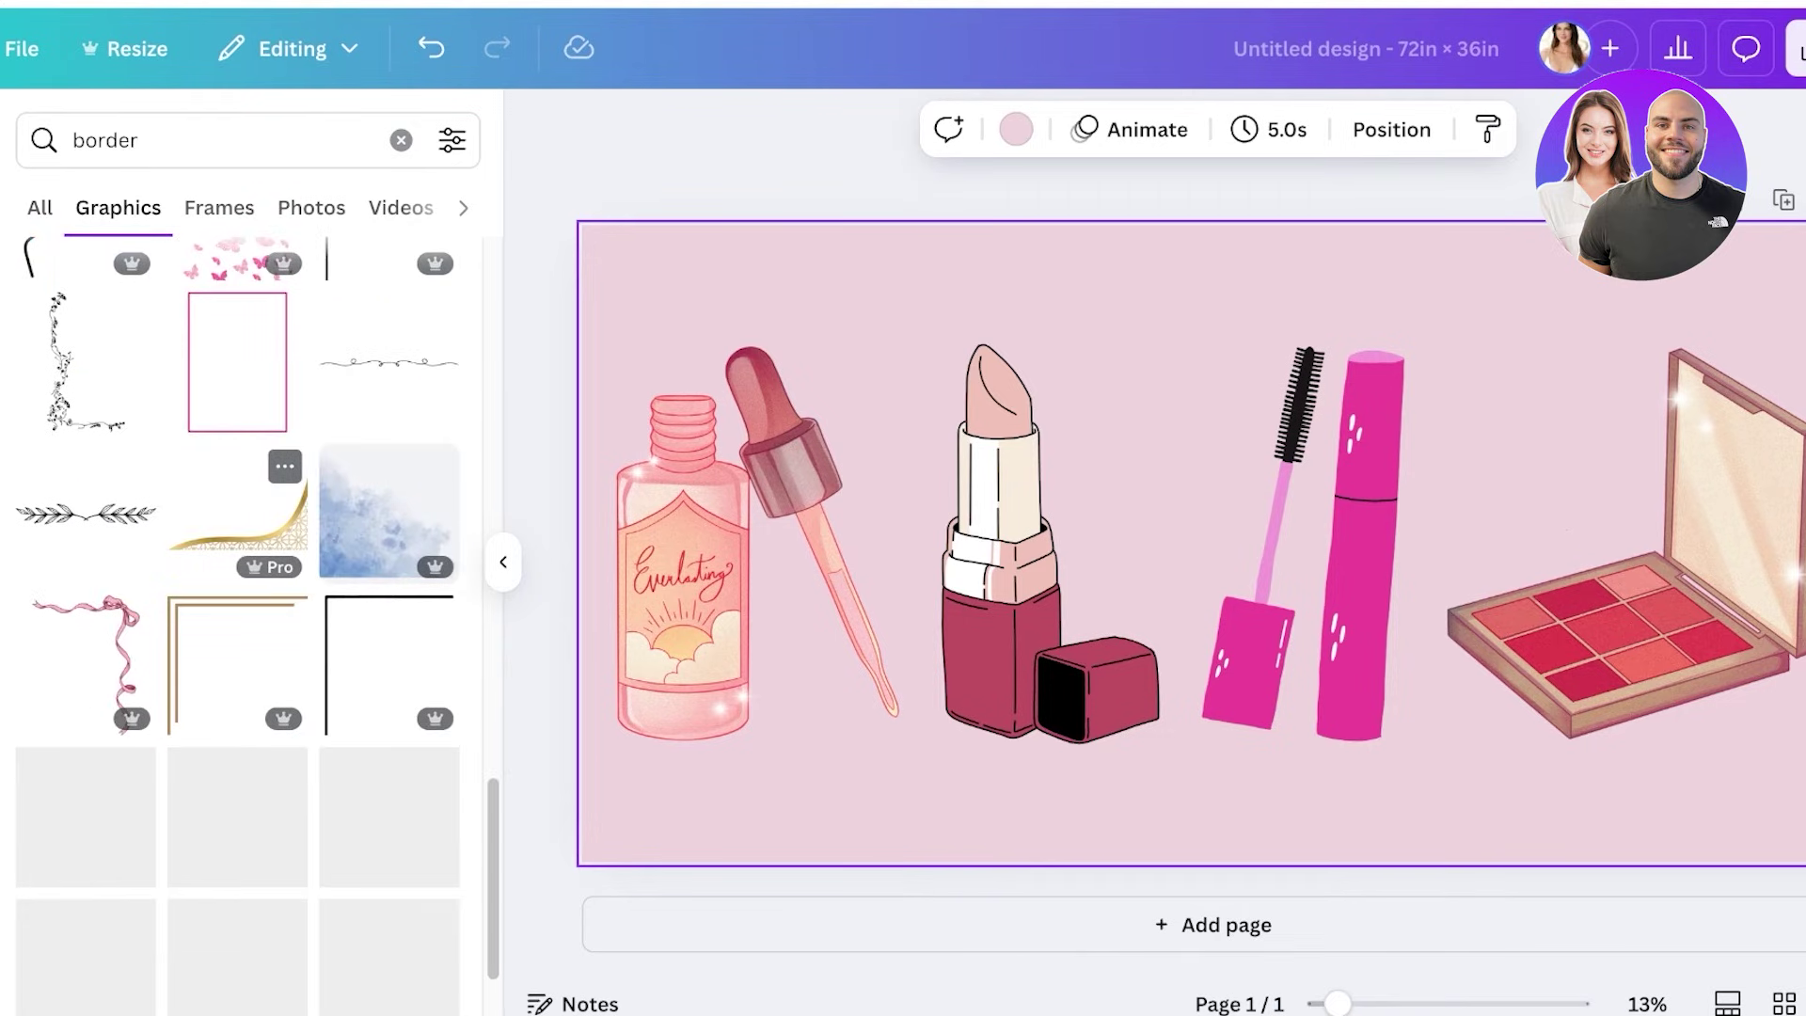
pyautogui.scroll(-8, 237, 578)
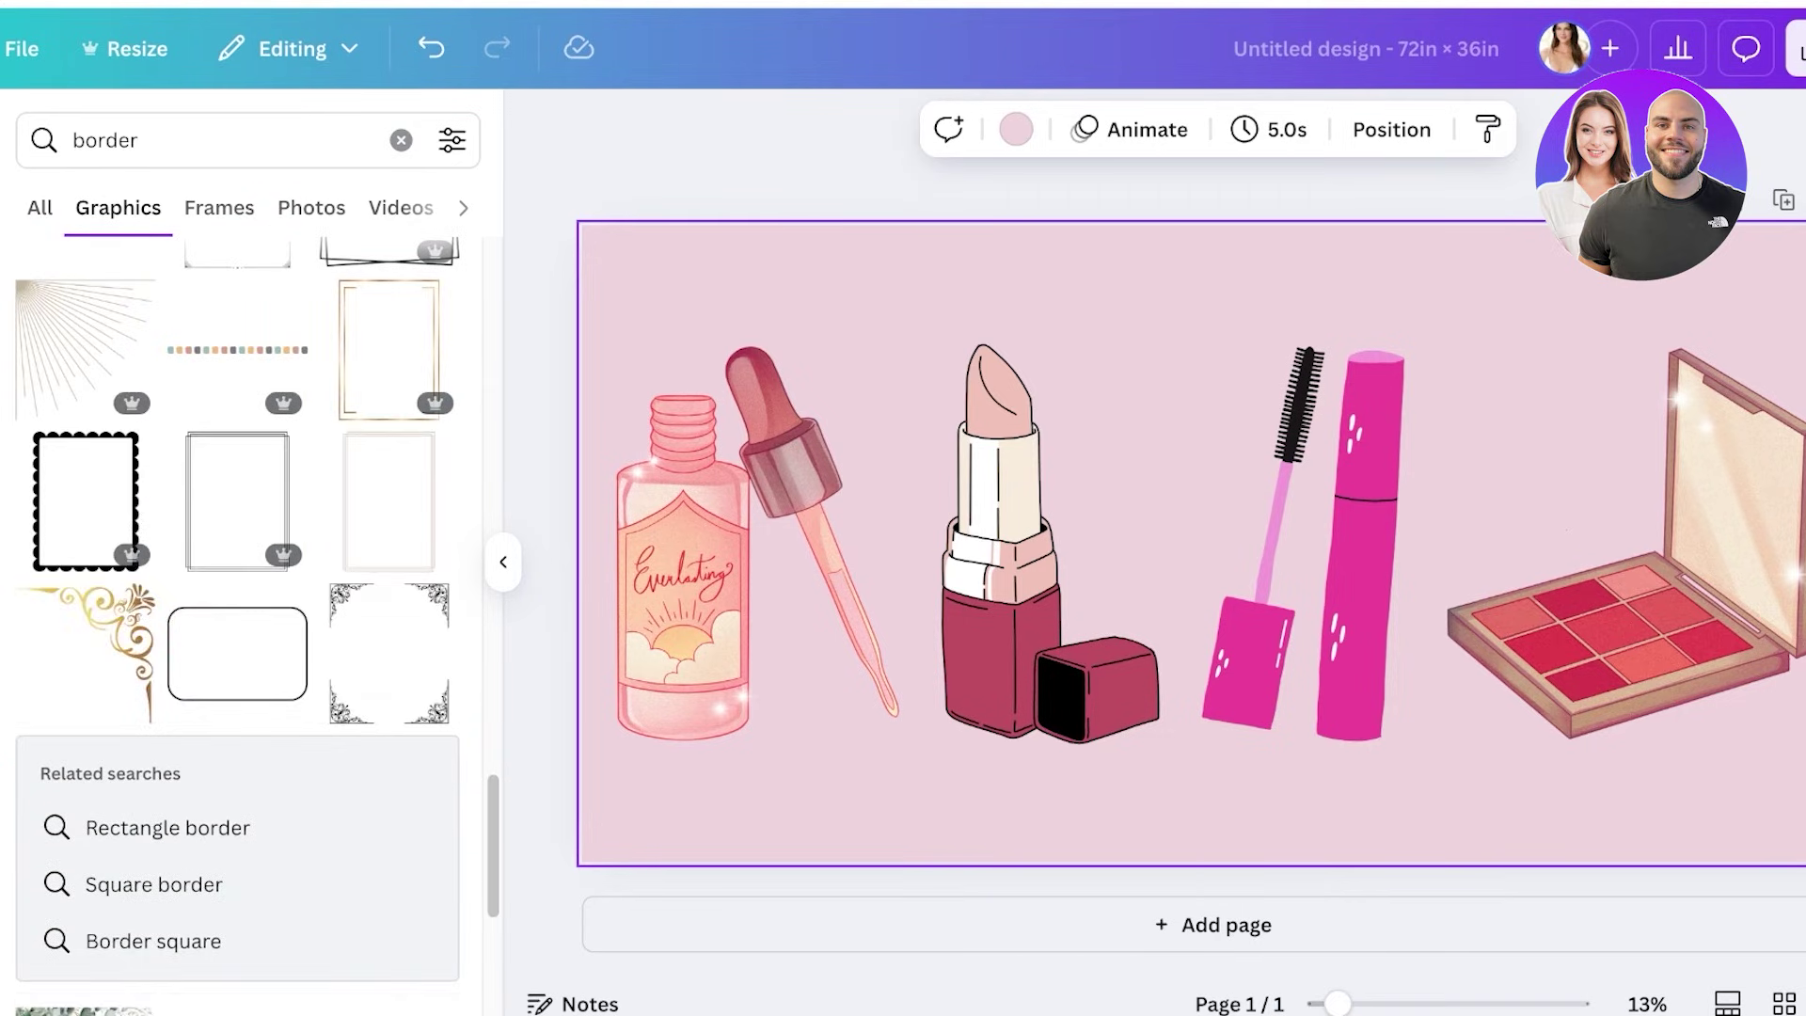
pyautogui.click(237, 350)
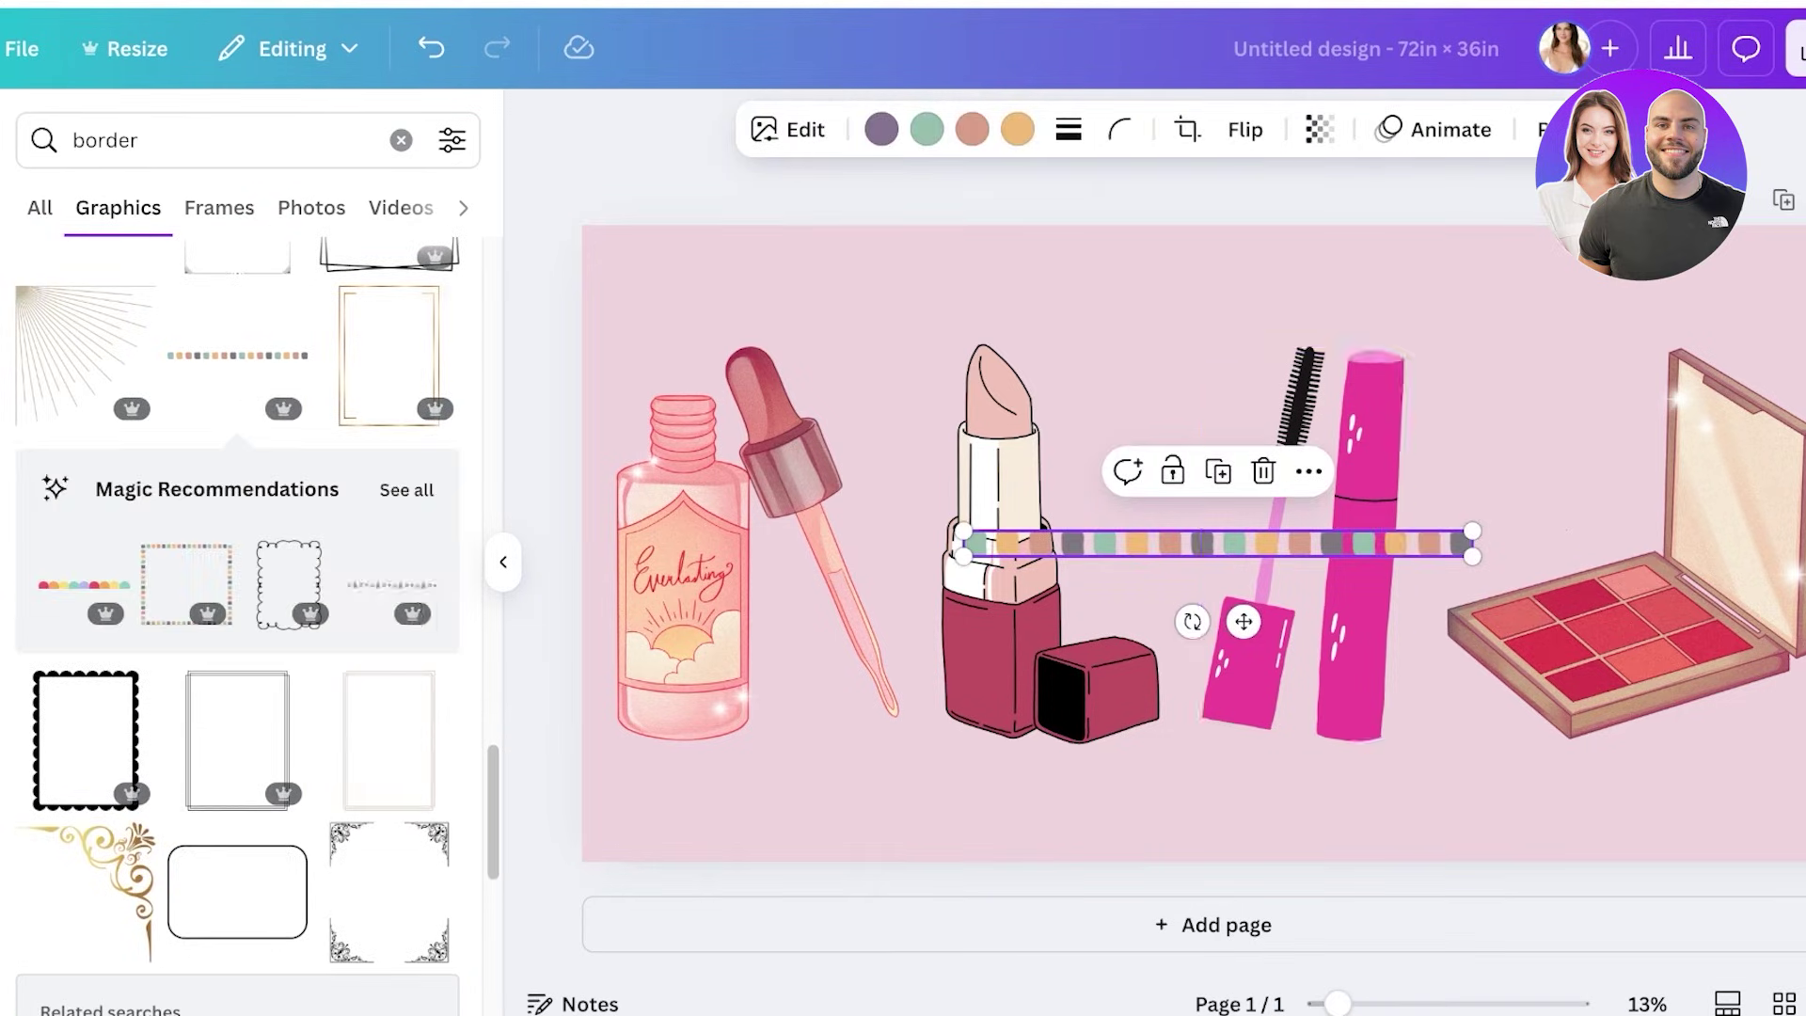
pyautogui.moveTo(1215, 543); pyautogui.dragTo(837, 237)
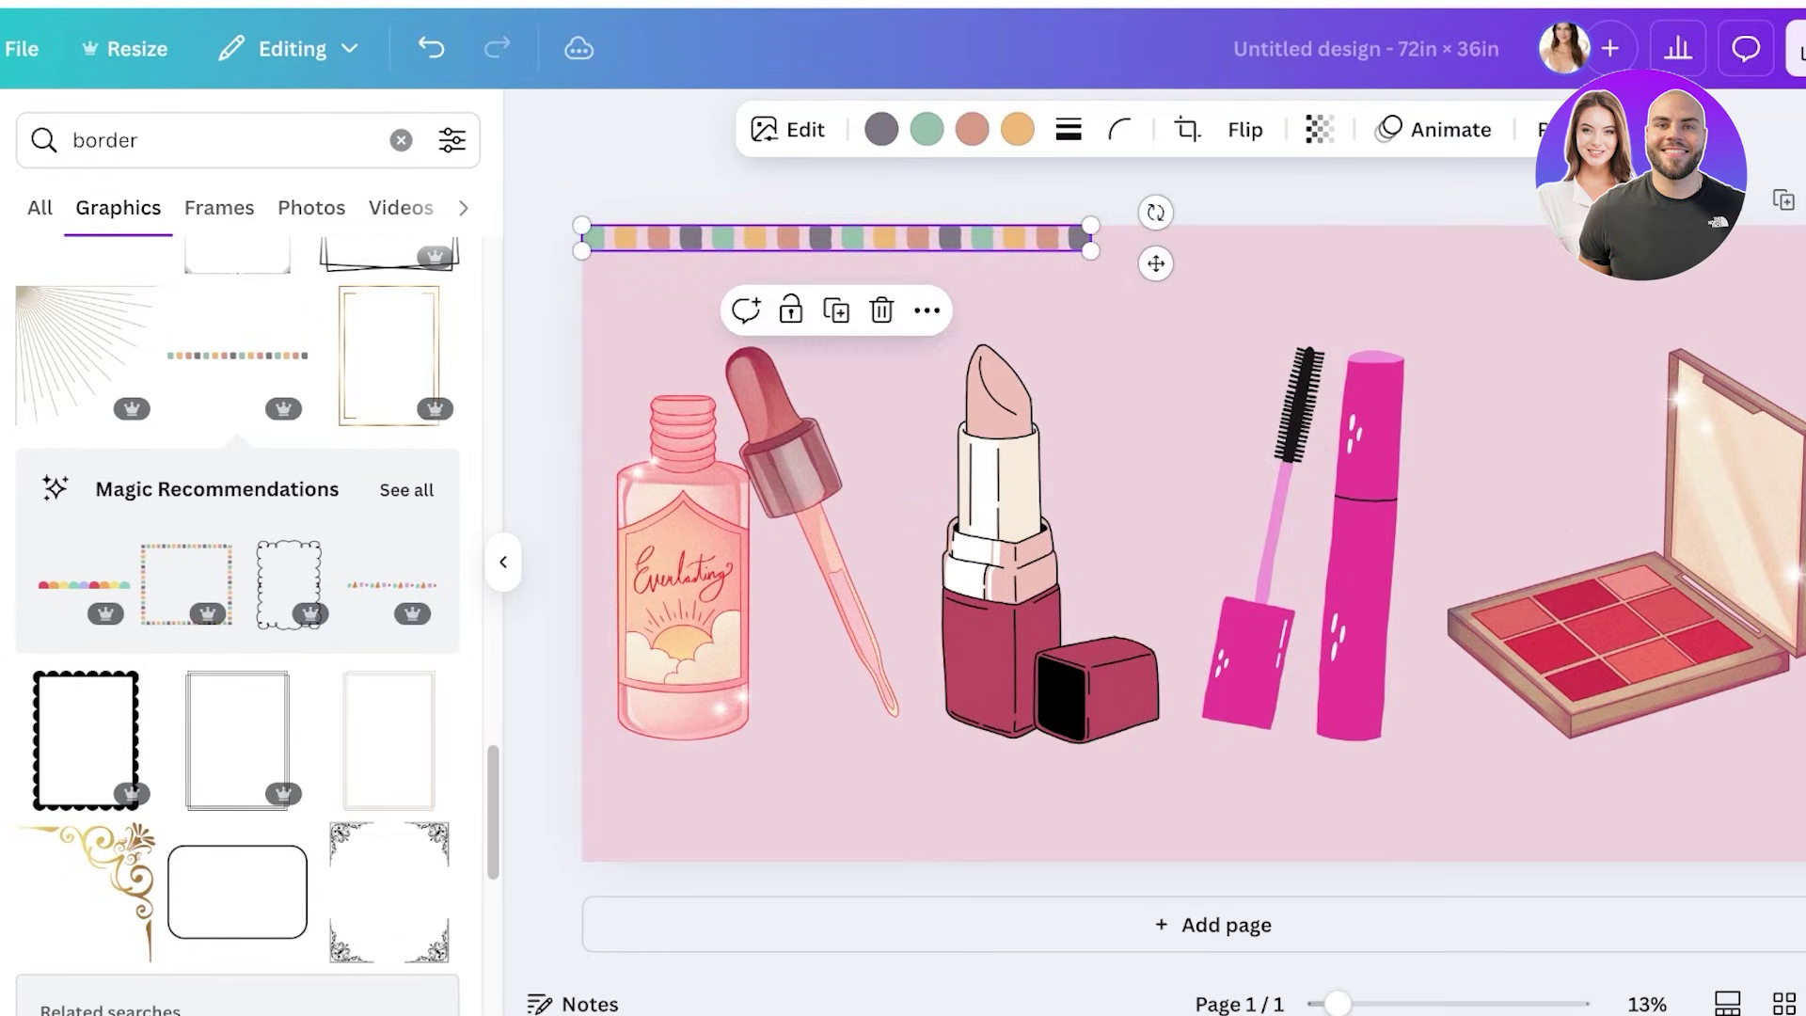
# Recolor the strip with photo colors: gray squares to palette red, green ones to bottle pink and brownish-pink ones to dark rose
pyautogui.click(882, 129)
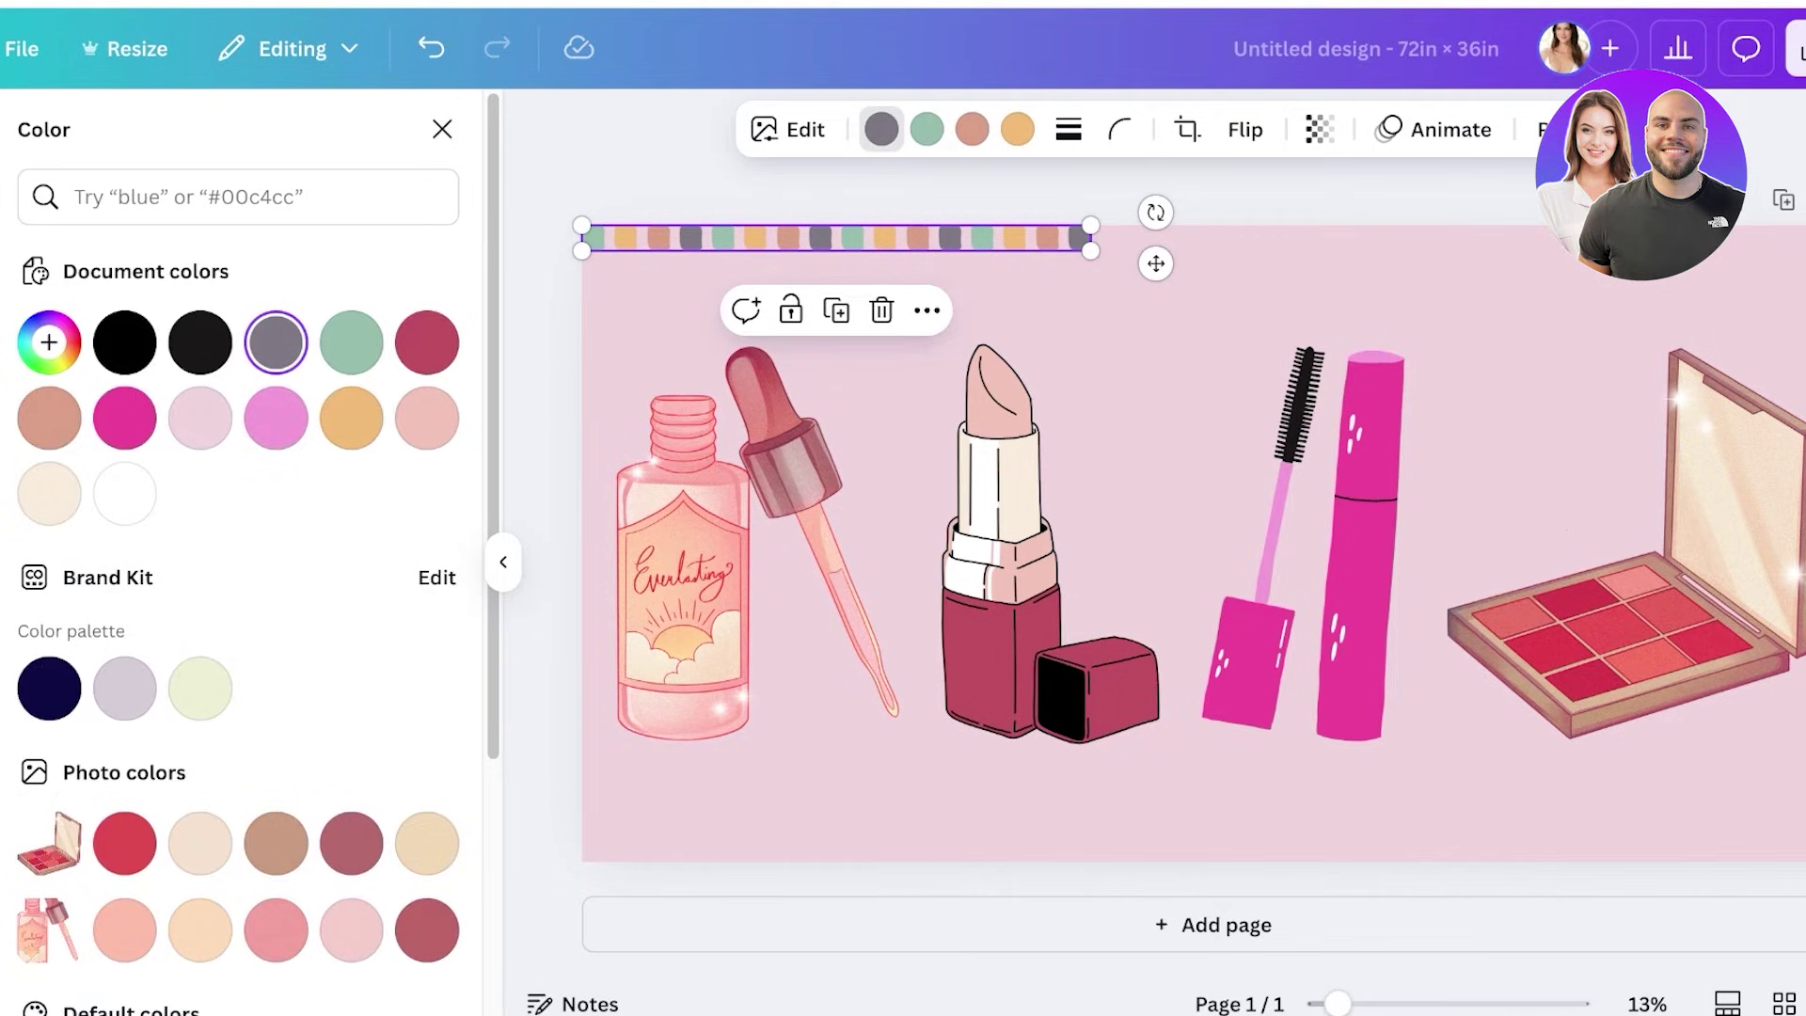
pyautogui.click(125, 843)
pyautogui.click(927, 128)
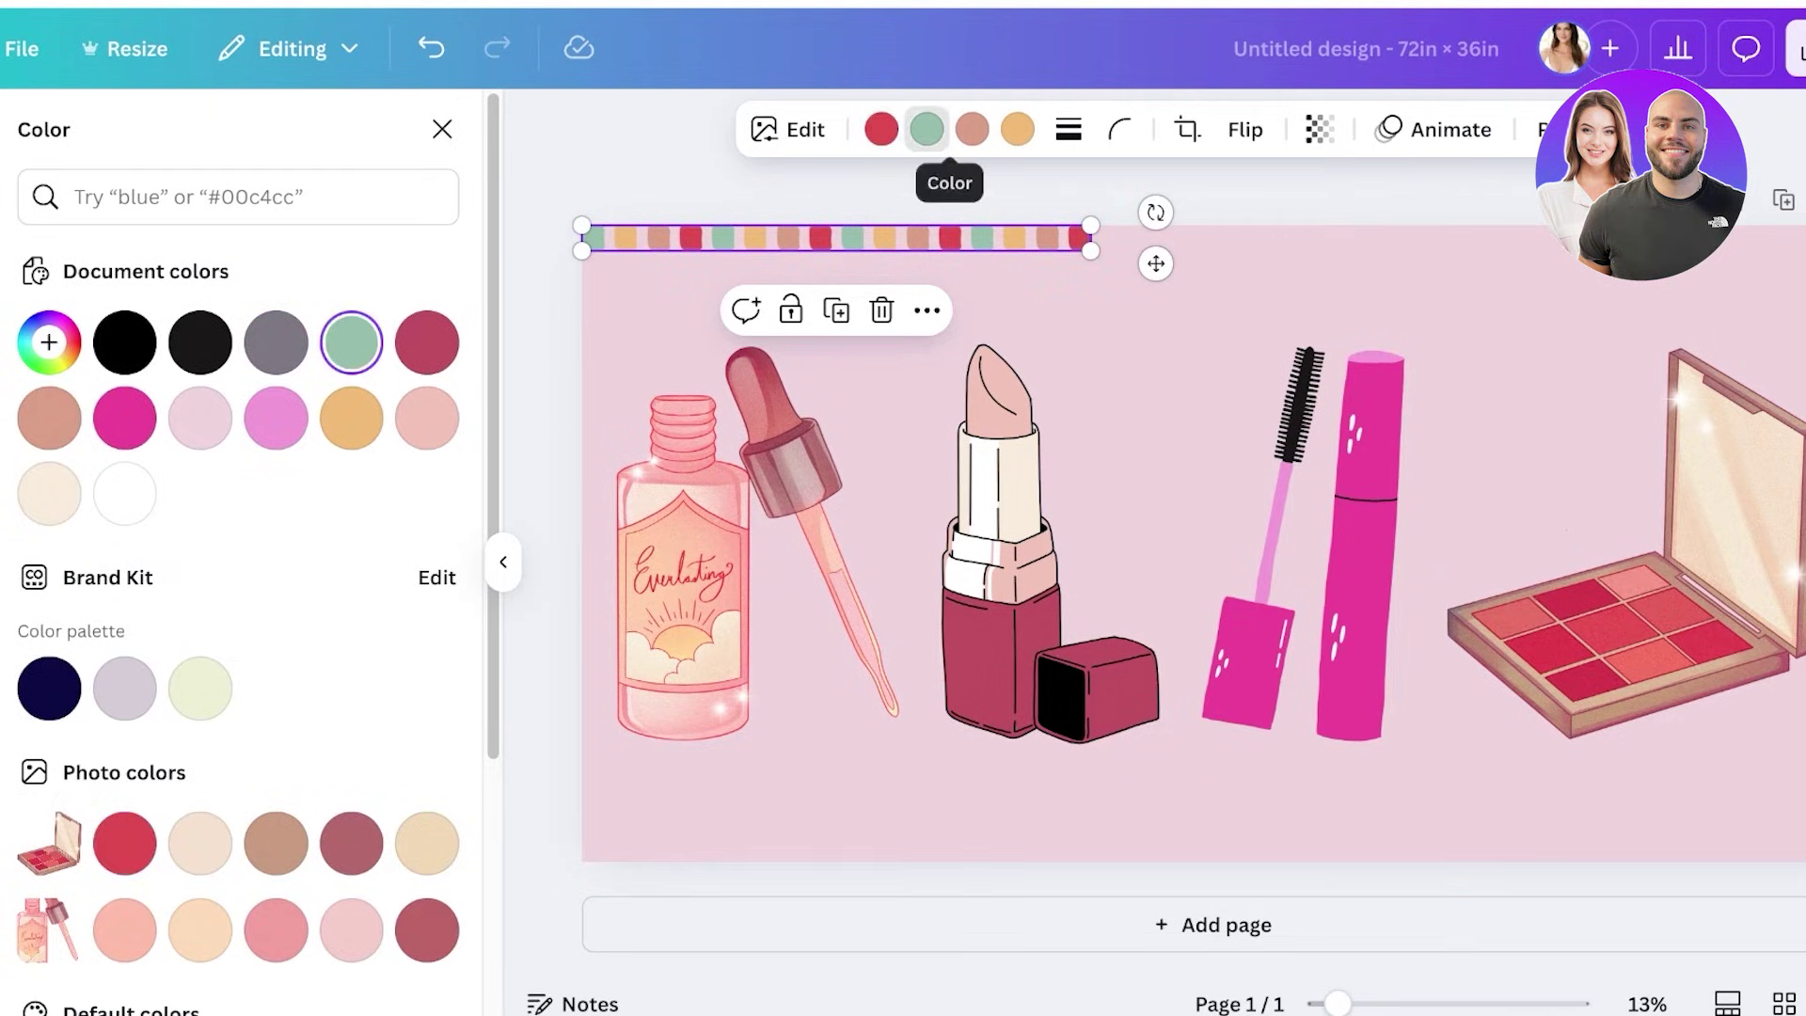
pyautogui.click(276, 930)
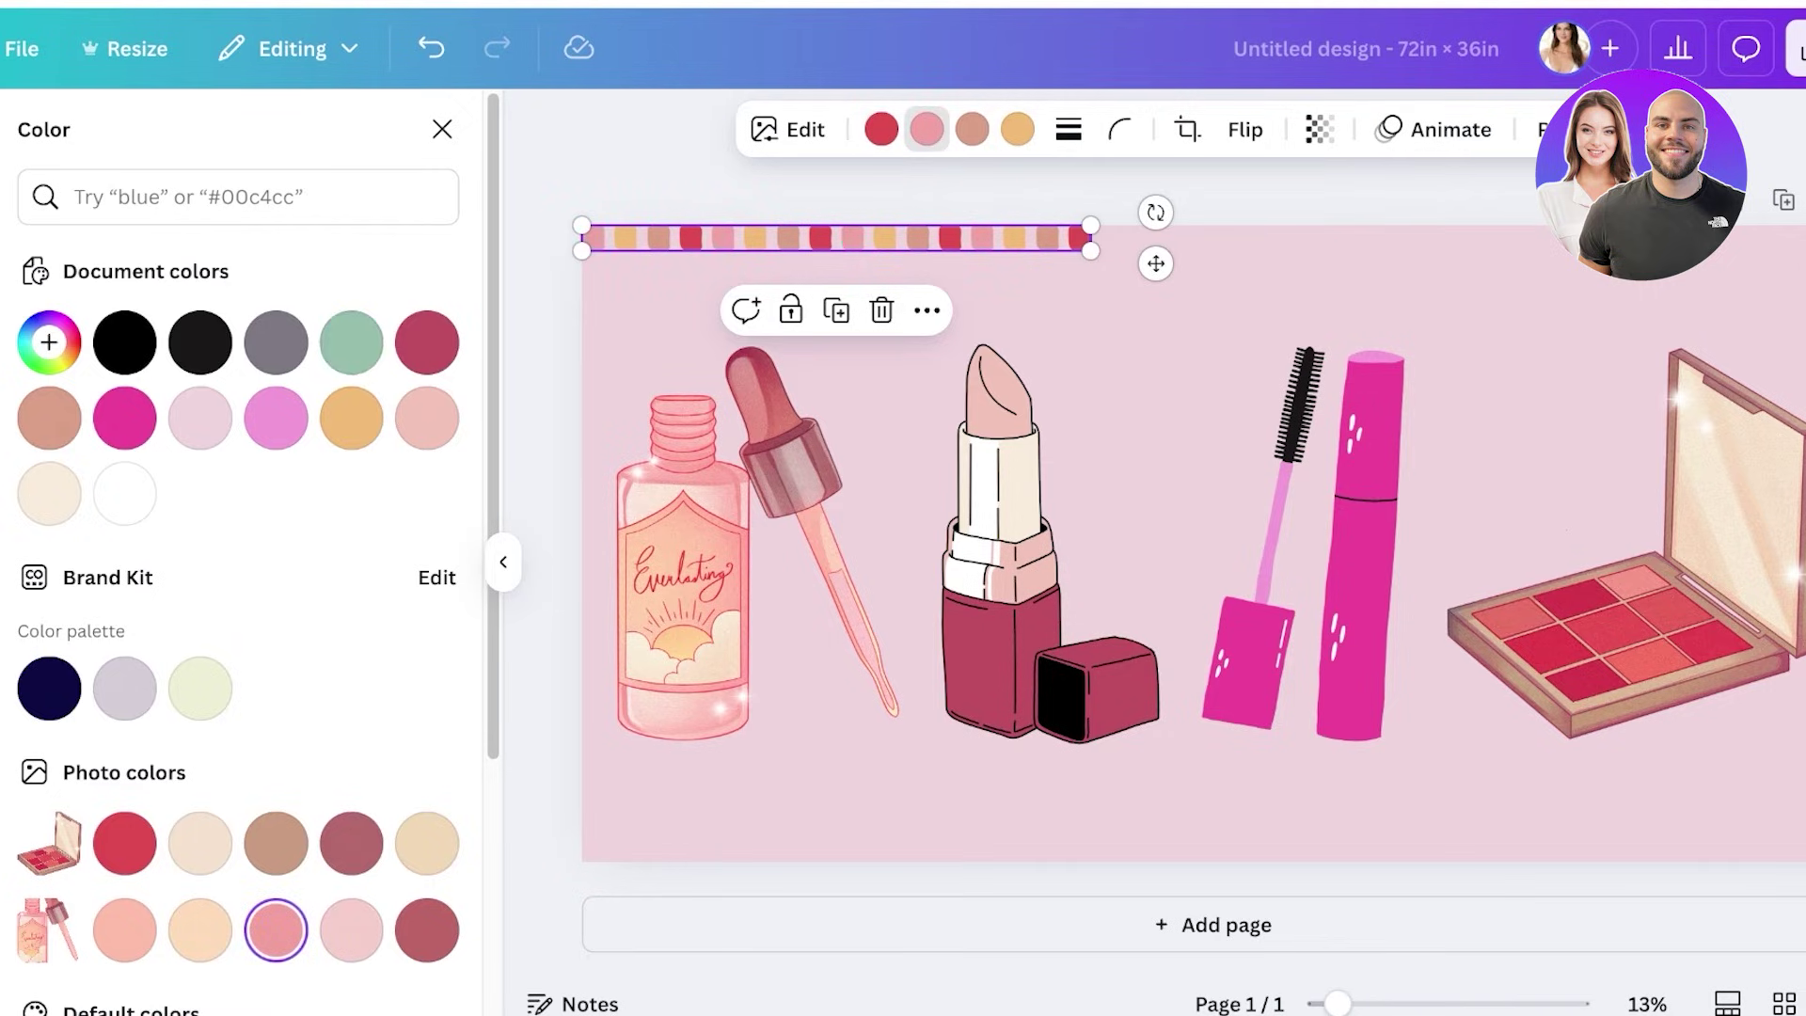
pyautogui.click(972, 129)
pyautogui.scroll(-1, 240, 602)
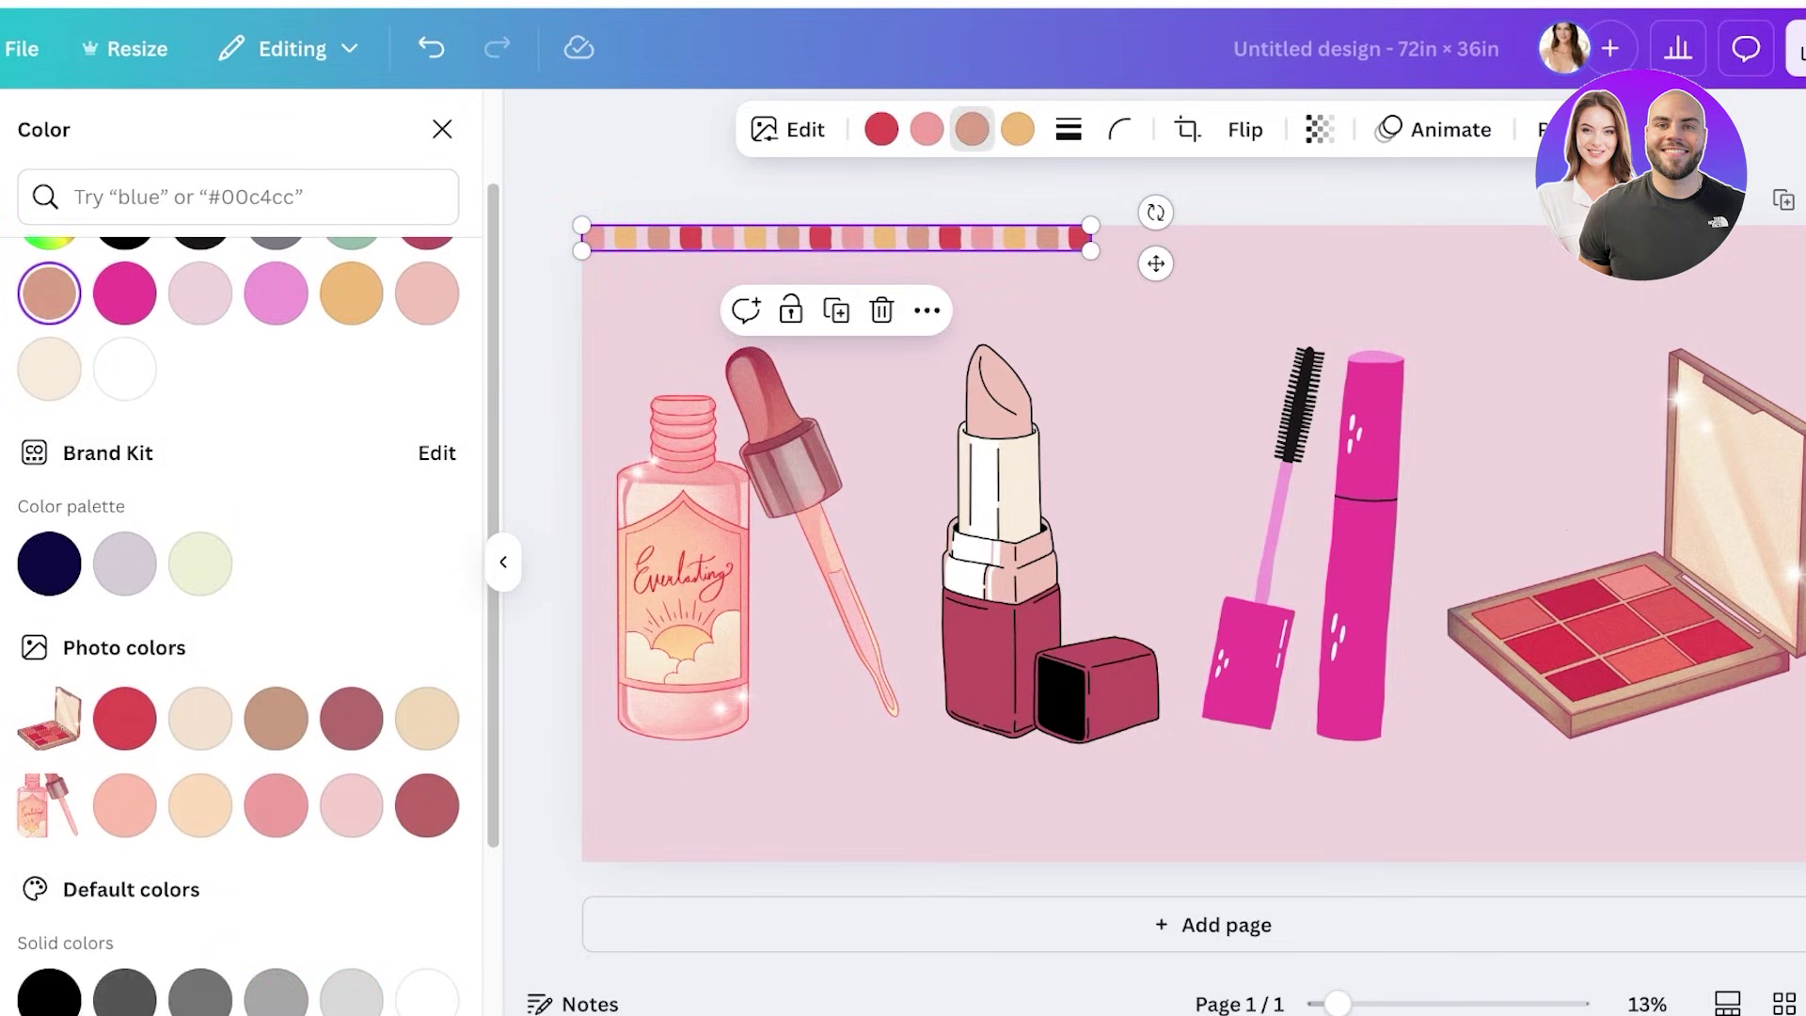
pyautogui.click(426, 805)
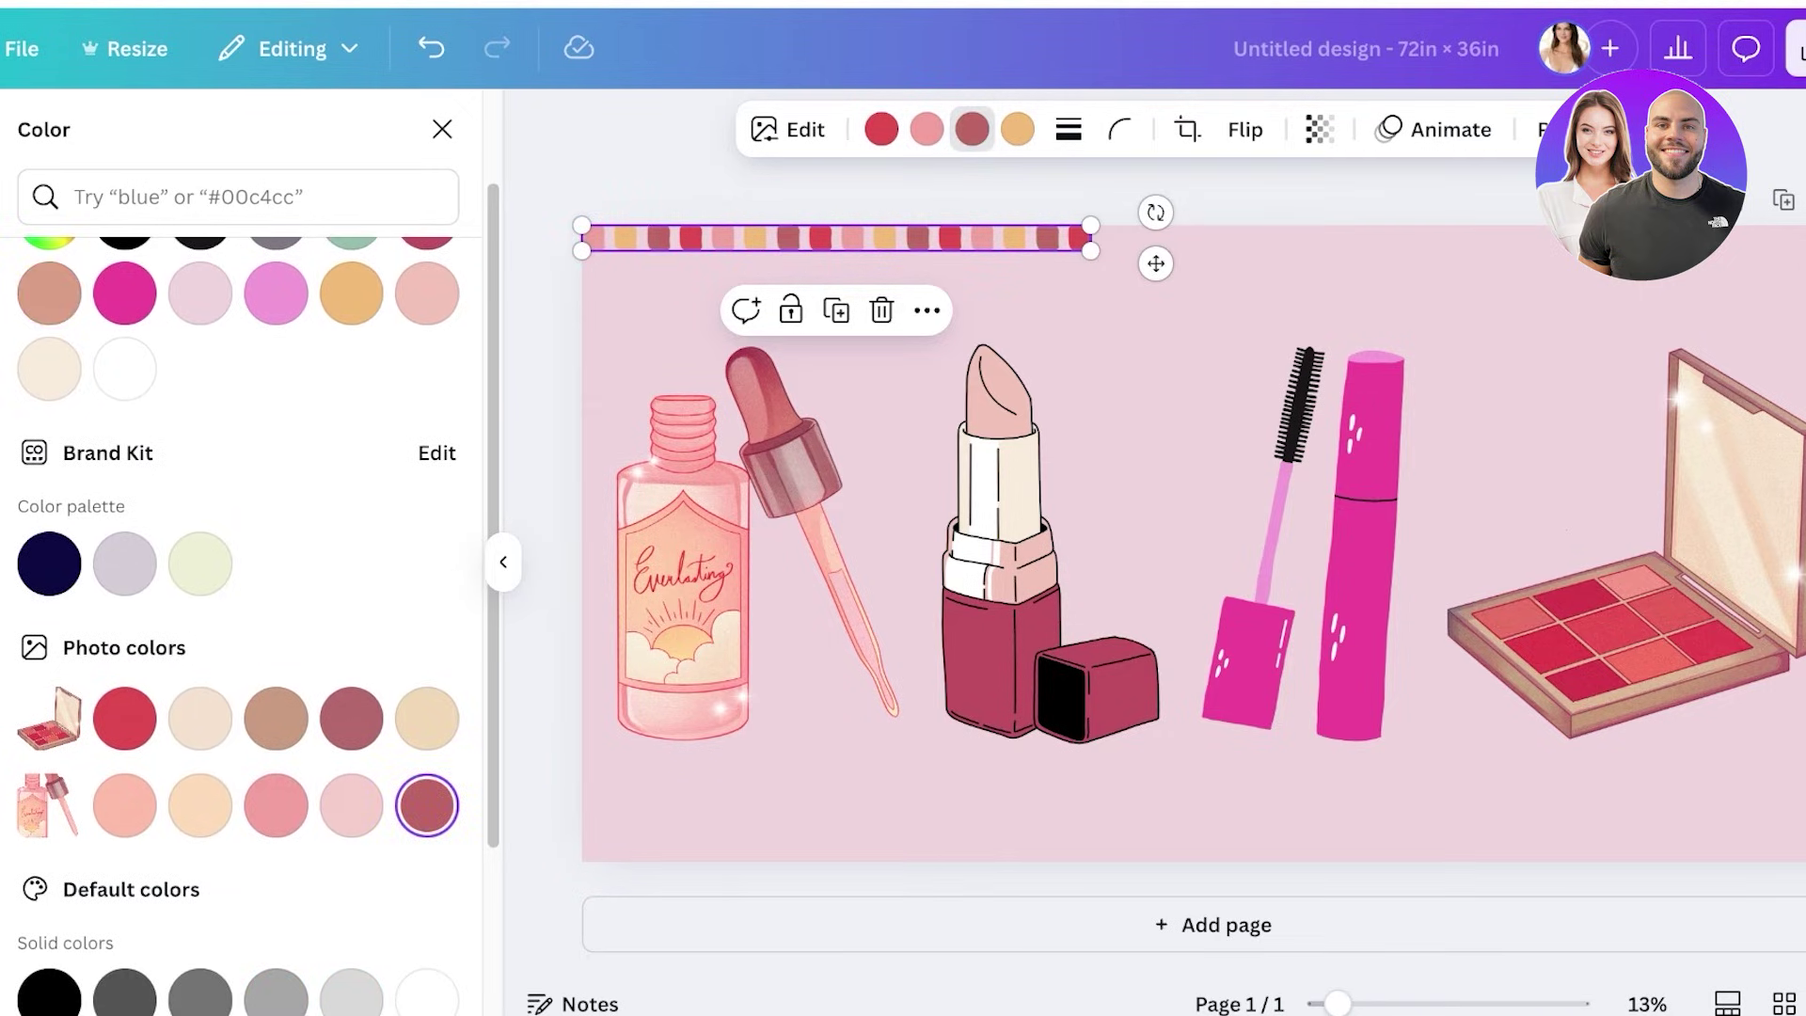
# Try several cream, peach, pink, brown and rose photo colors on the strip's orange squares
pyautogui.click(1017, 128)
pyautogui.click(200, 717)
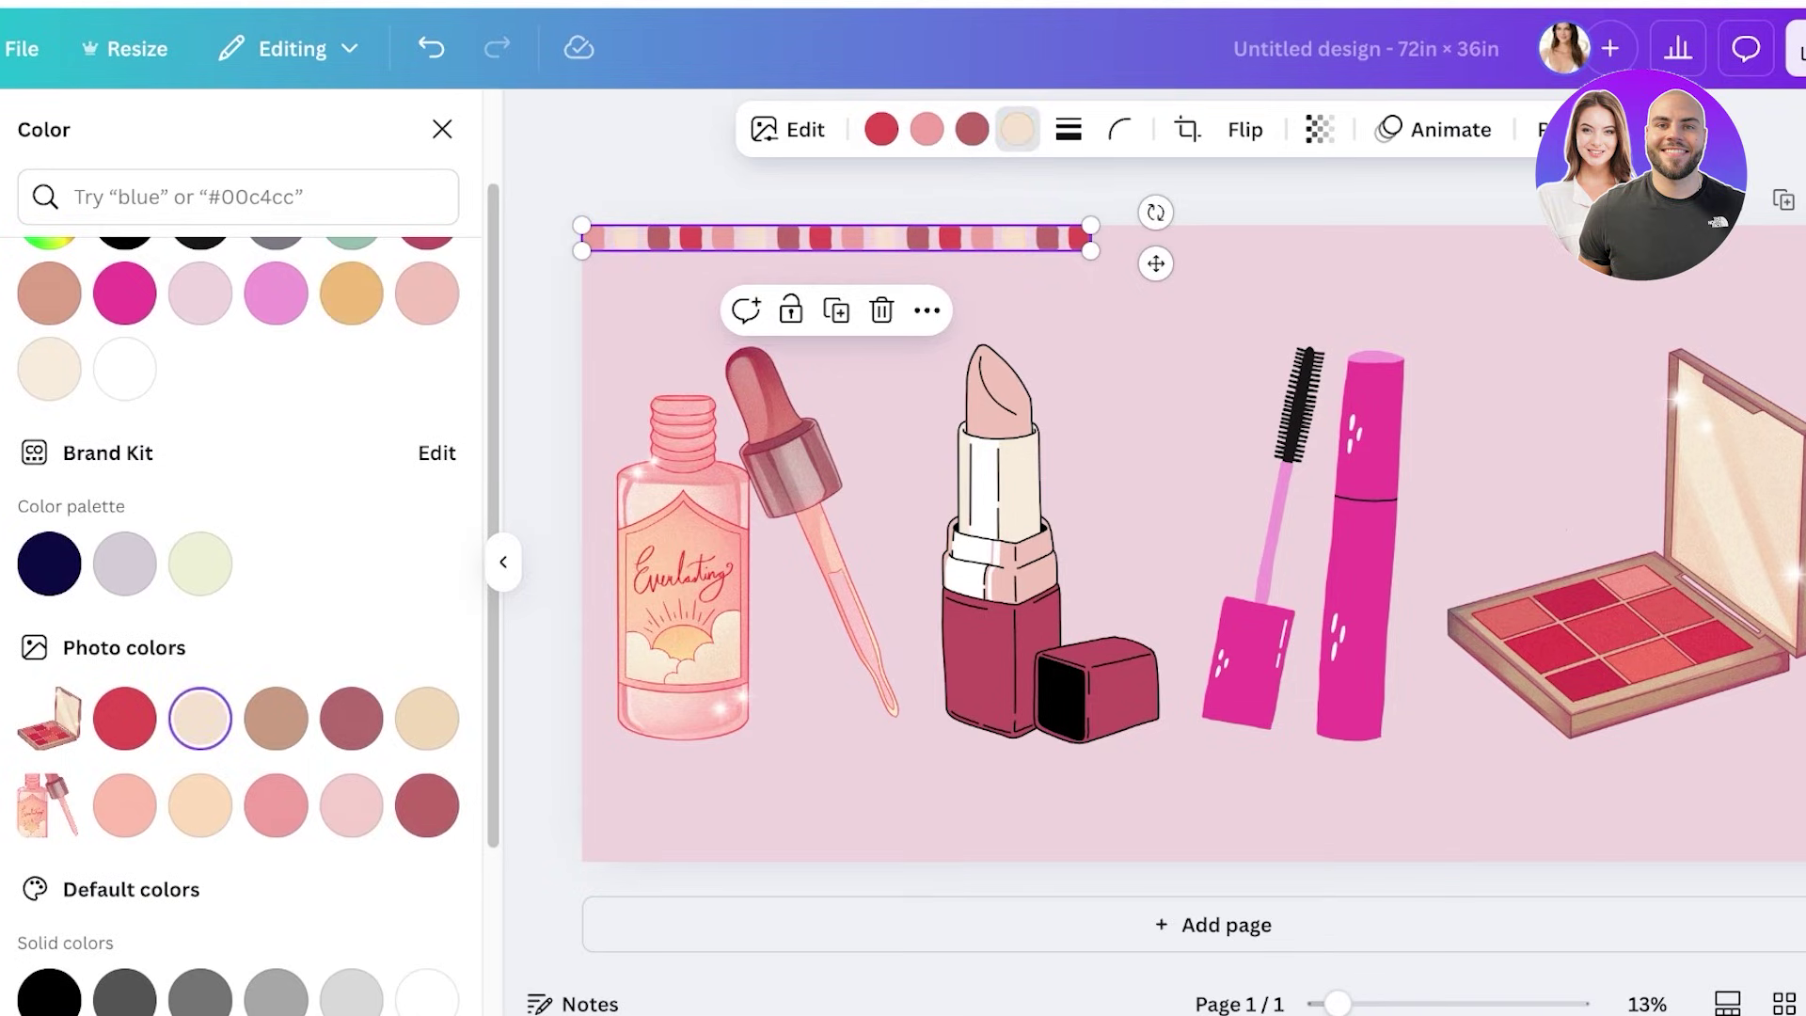
pyautogui.click(426, 718)
pyautogui.click(351, 805)
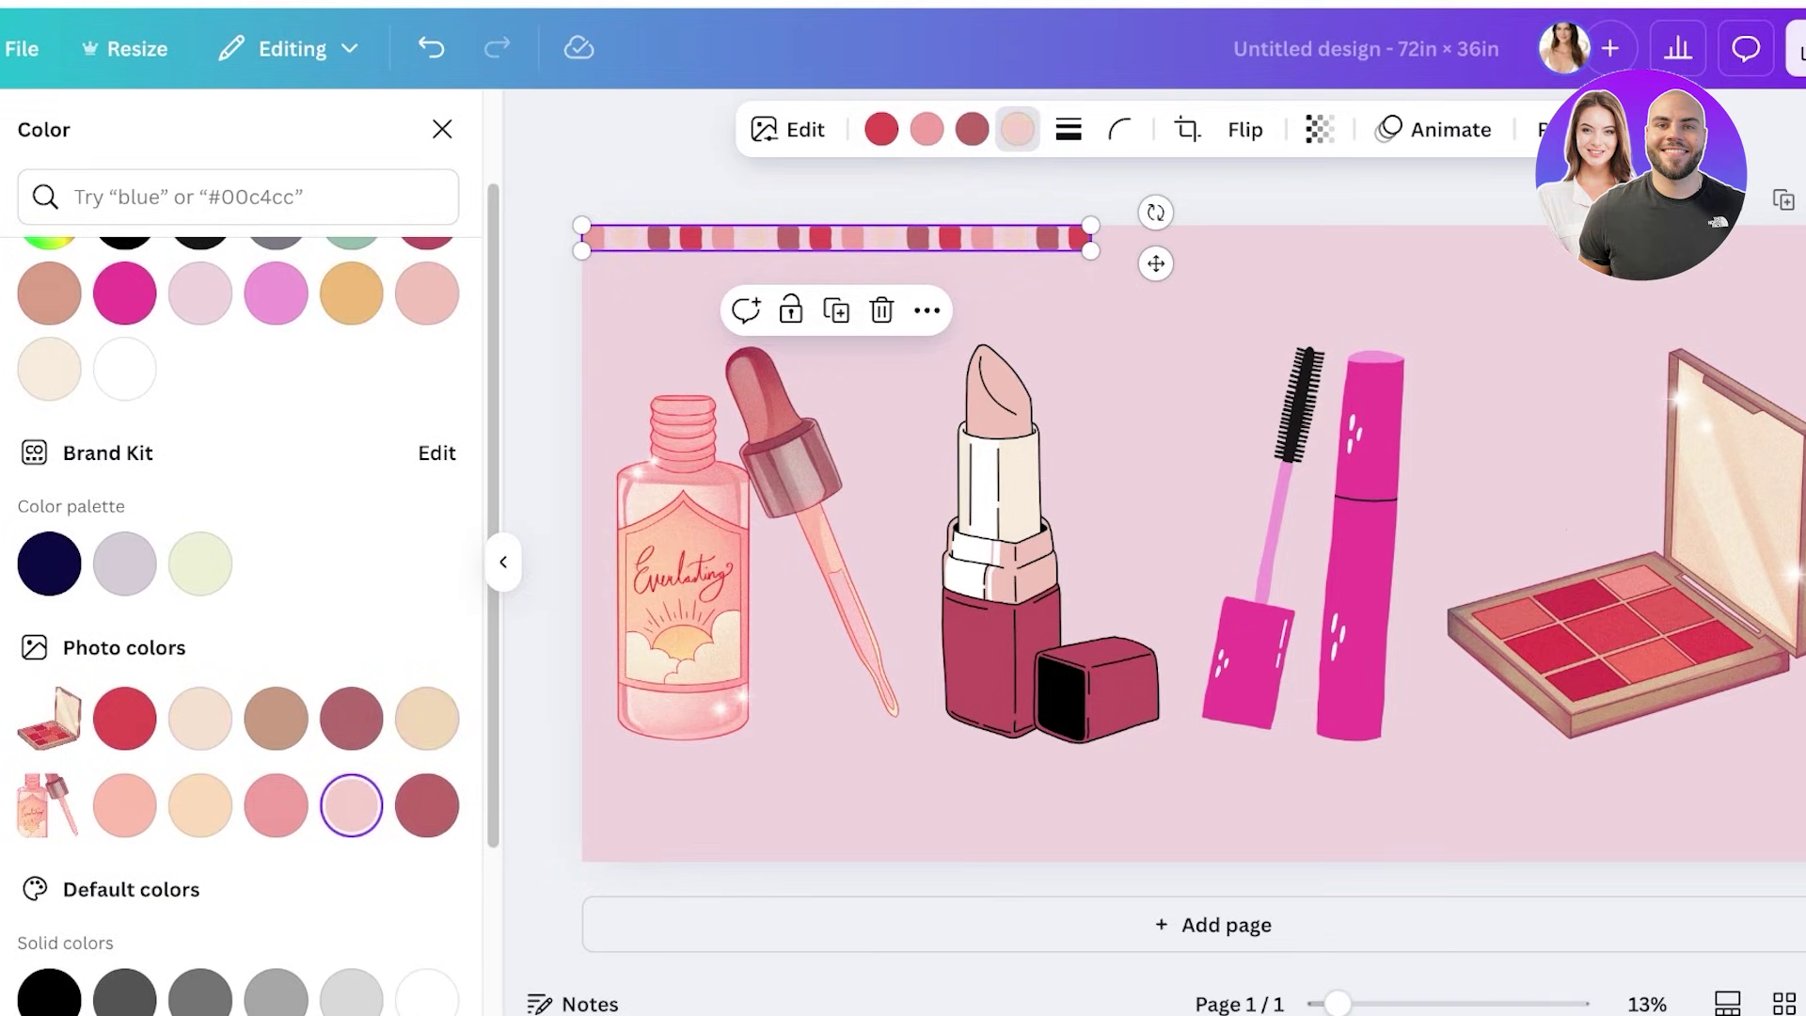
pyautogui.click(276, 805)
pyautogui.click(200, 805)
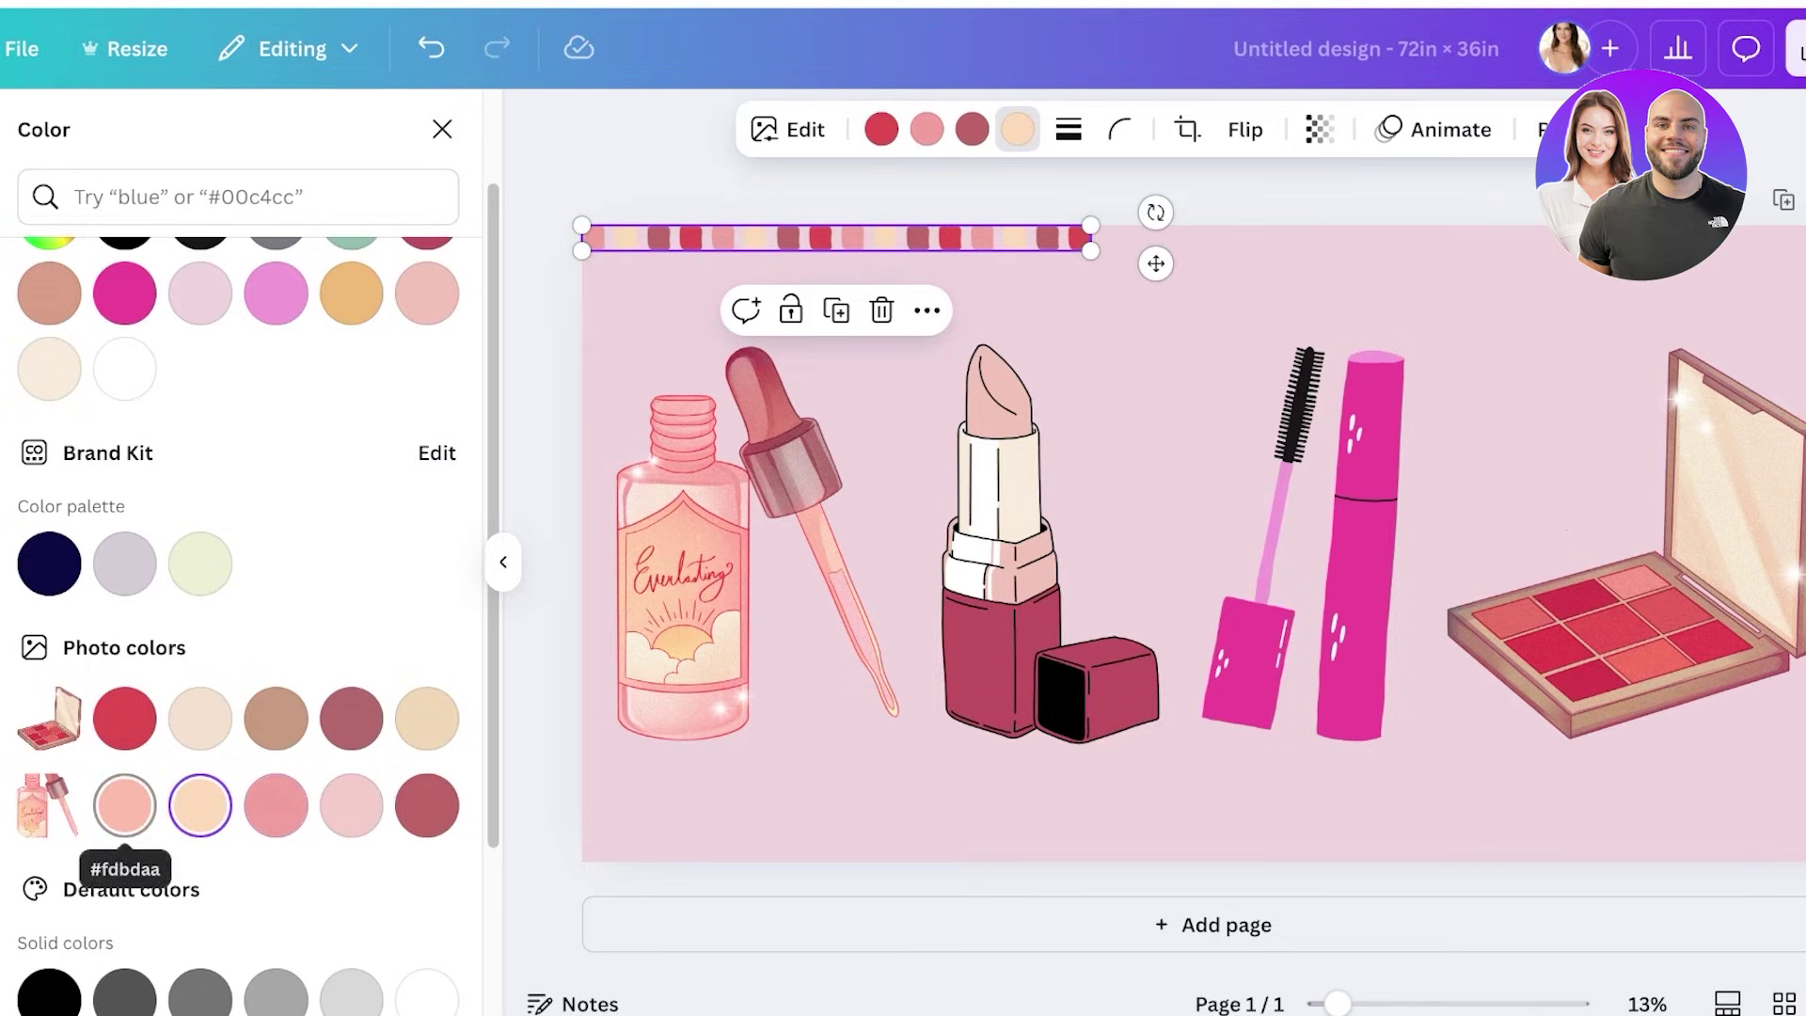
pyautogui.click(124, 805)
pyautogui.click(124, 718)
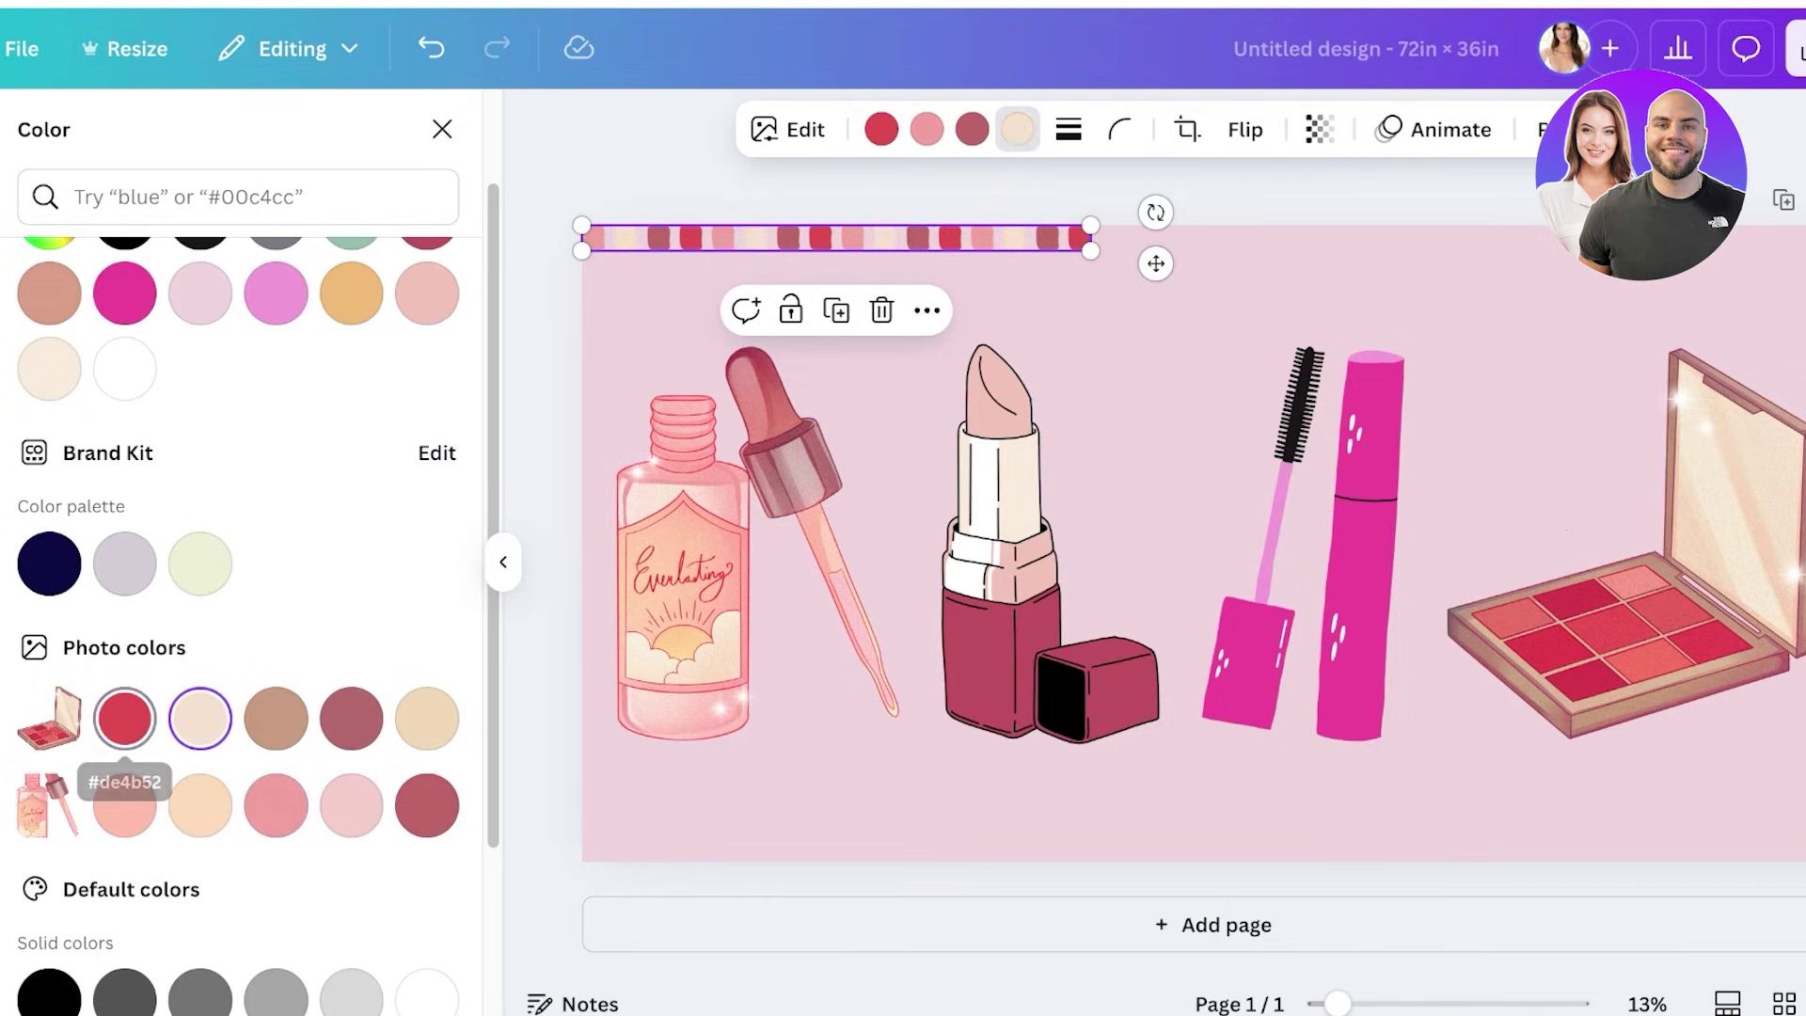
pyautogui.click(276, 718)
pyautogui.click(351, 718)
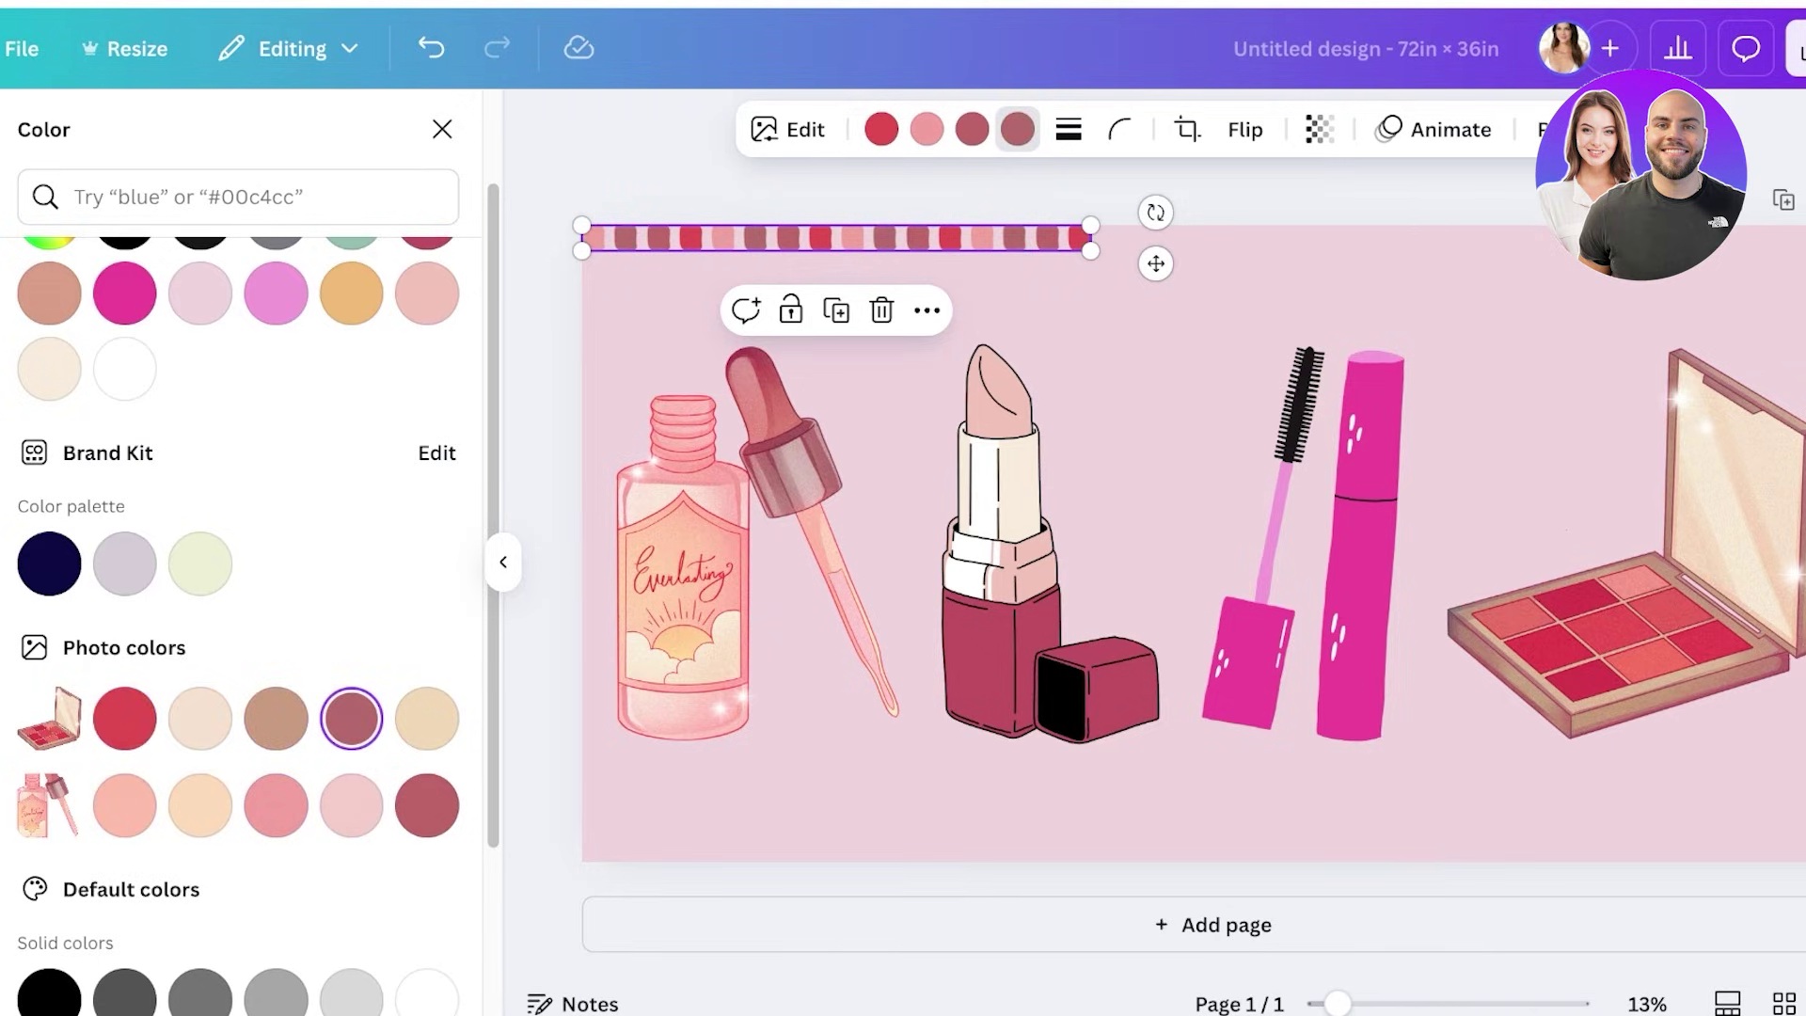
pyautogui.click(426, 718)
pyautogui.click(200, 805)
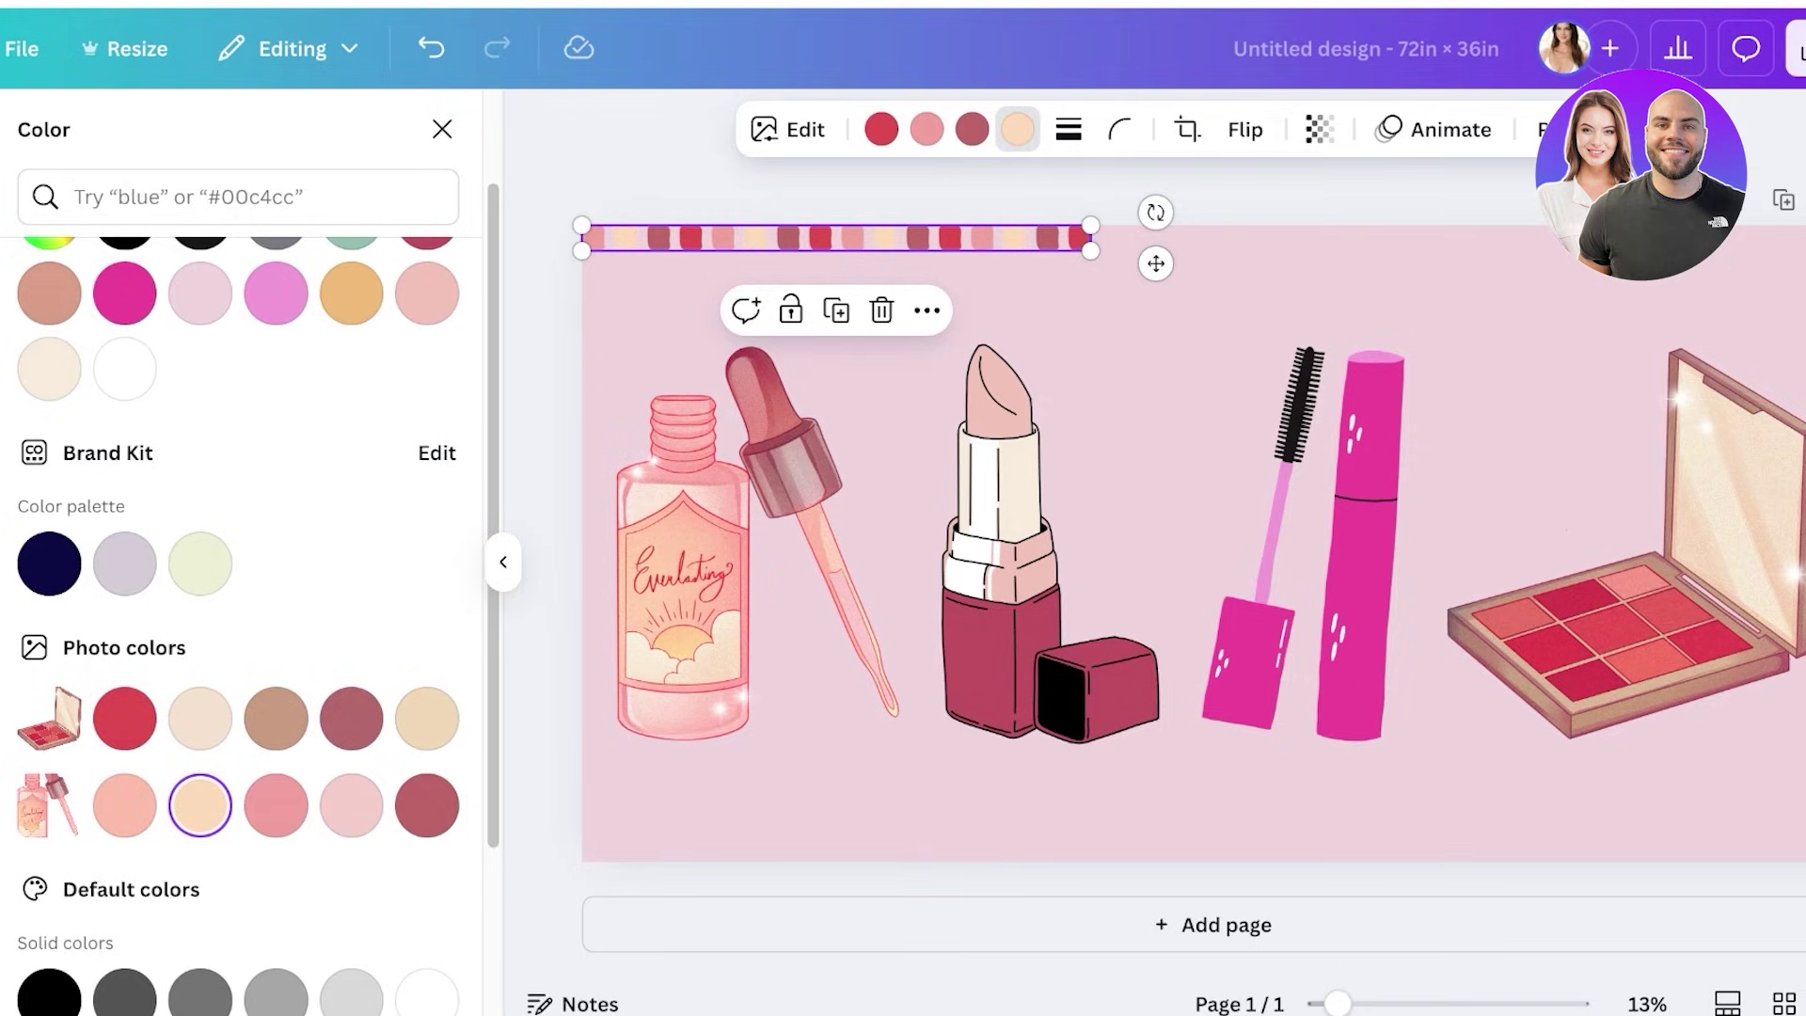
pyautogui.click(426, 718)
pyautogui.click(200, 717)
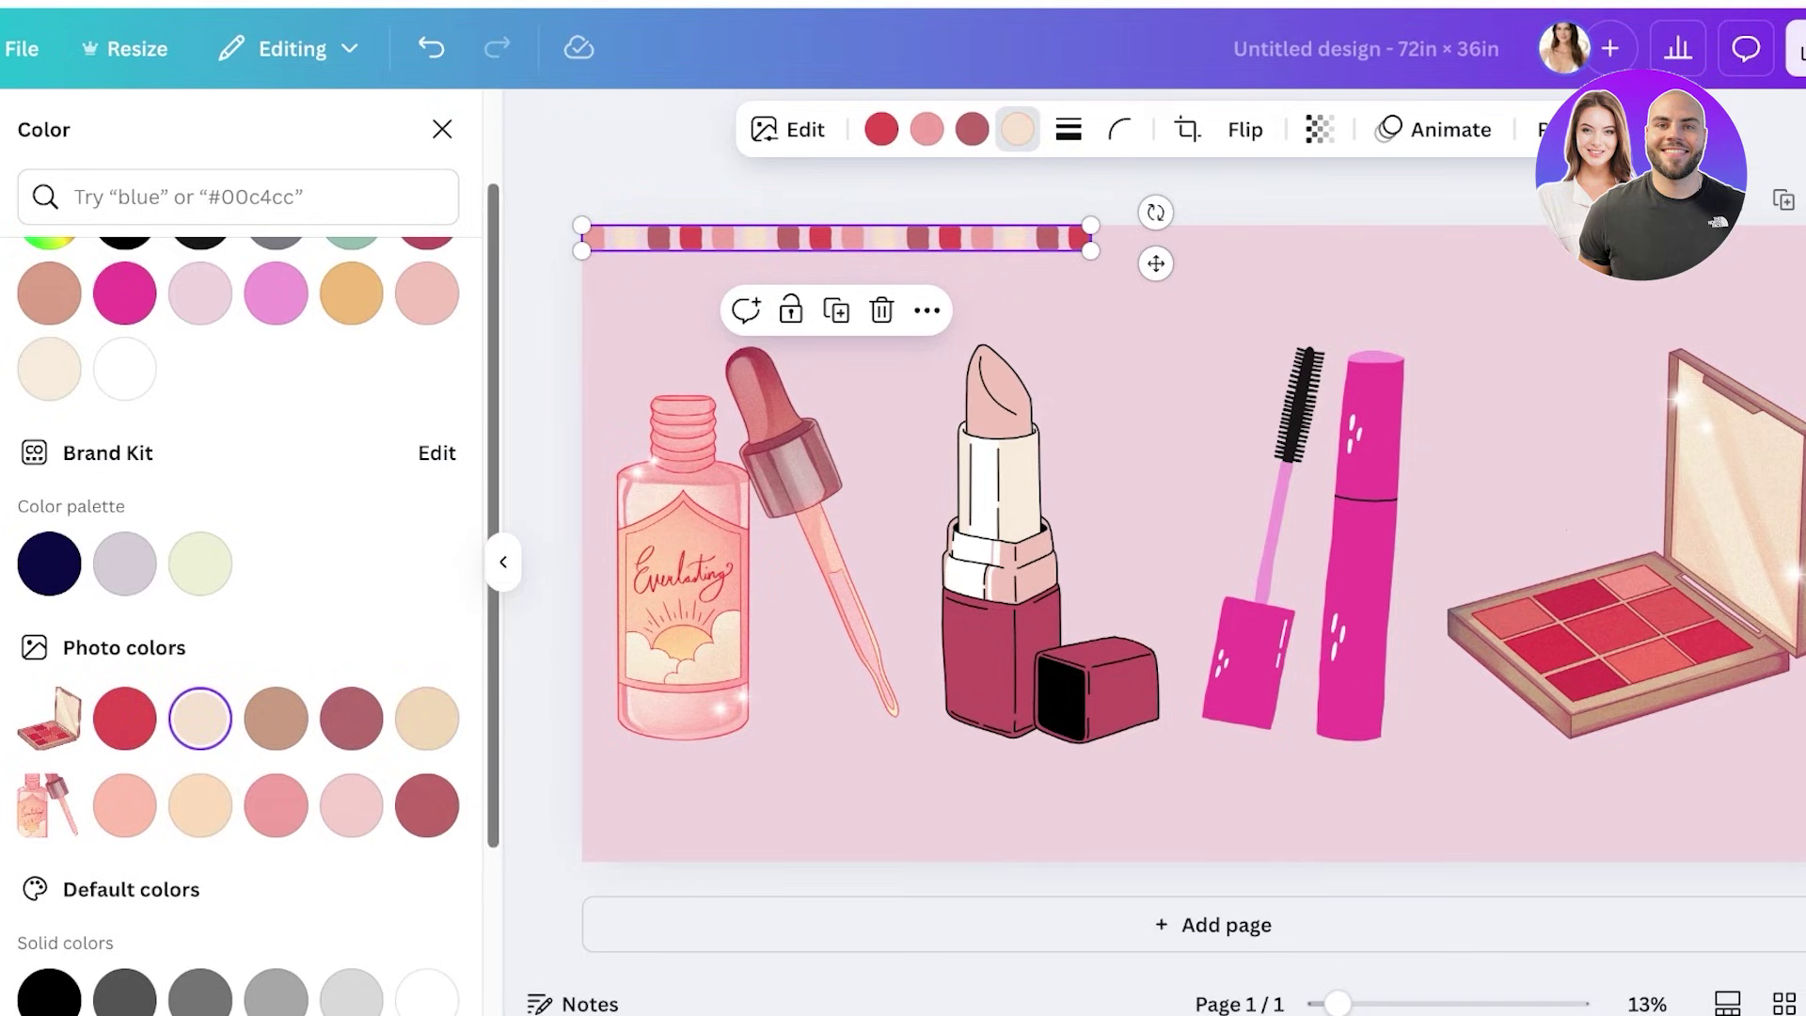
pyautogui.scroll(-3, 124, 718)
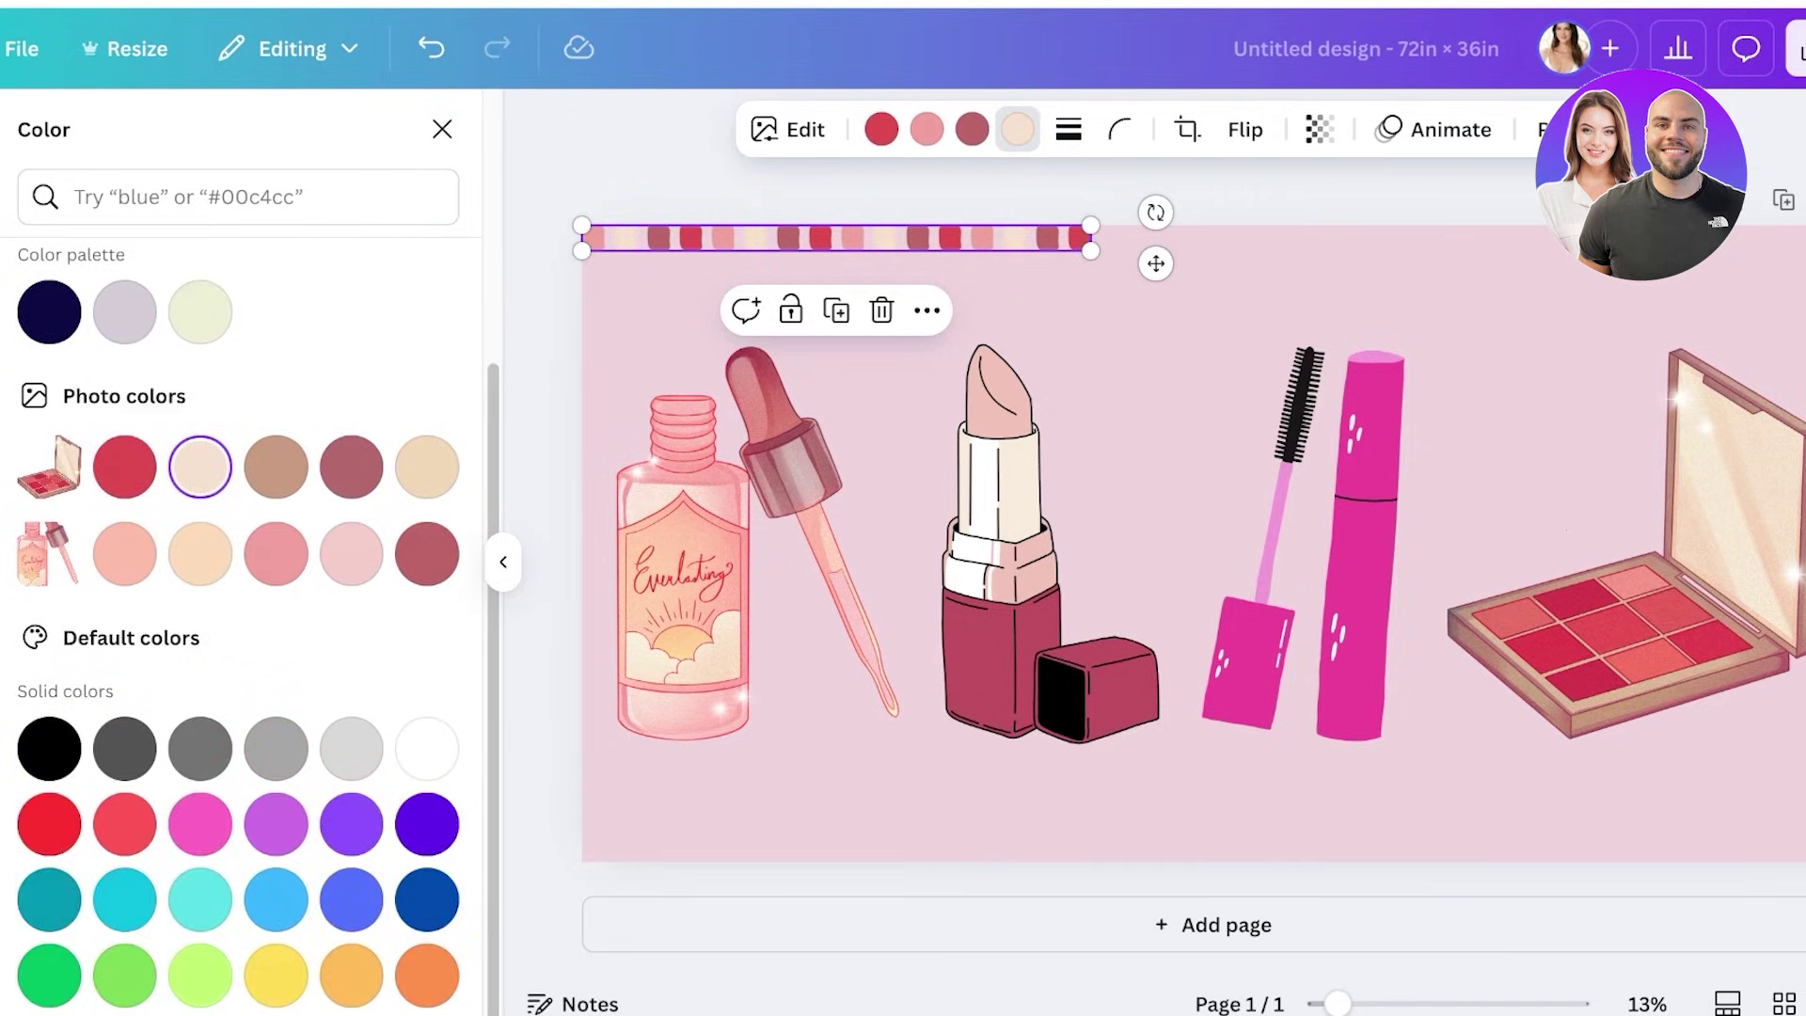
pyautogui.scroll(4, 241, 625)
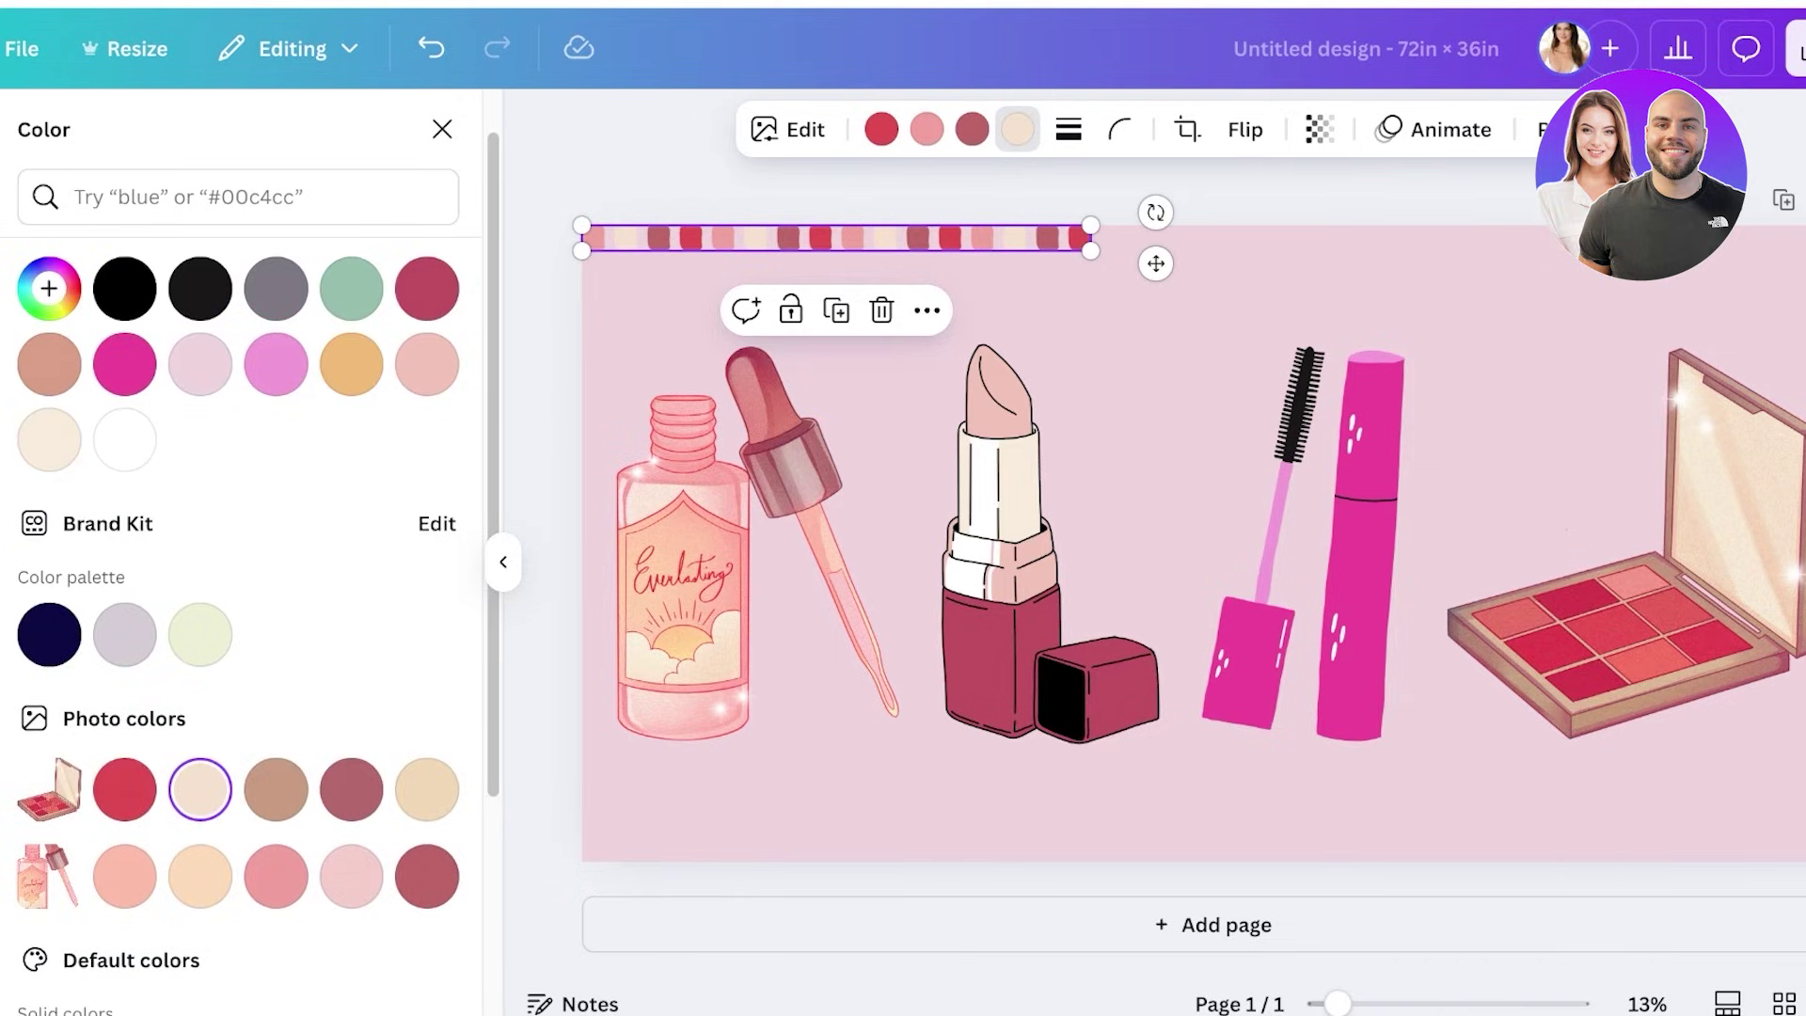
# Set the strip's cream squares to a custom, more saturated tan, starting from #F5E2D0
pyautogui.click(49, 338)
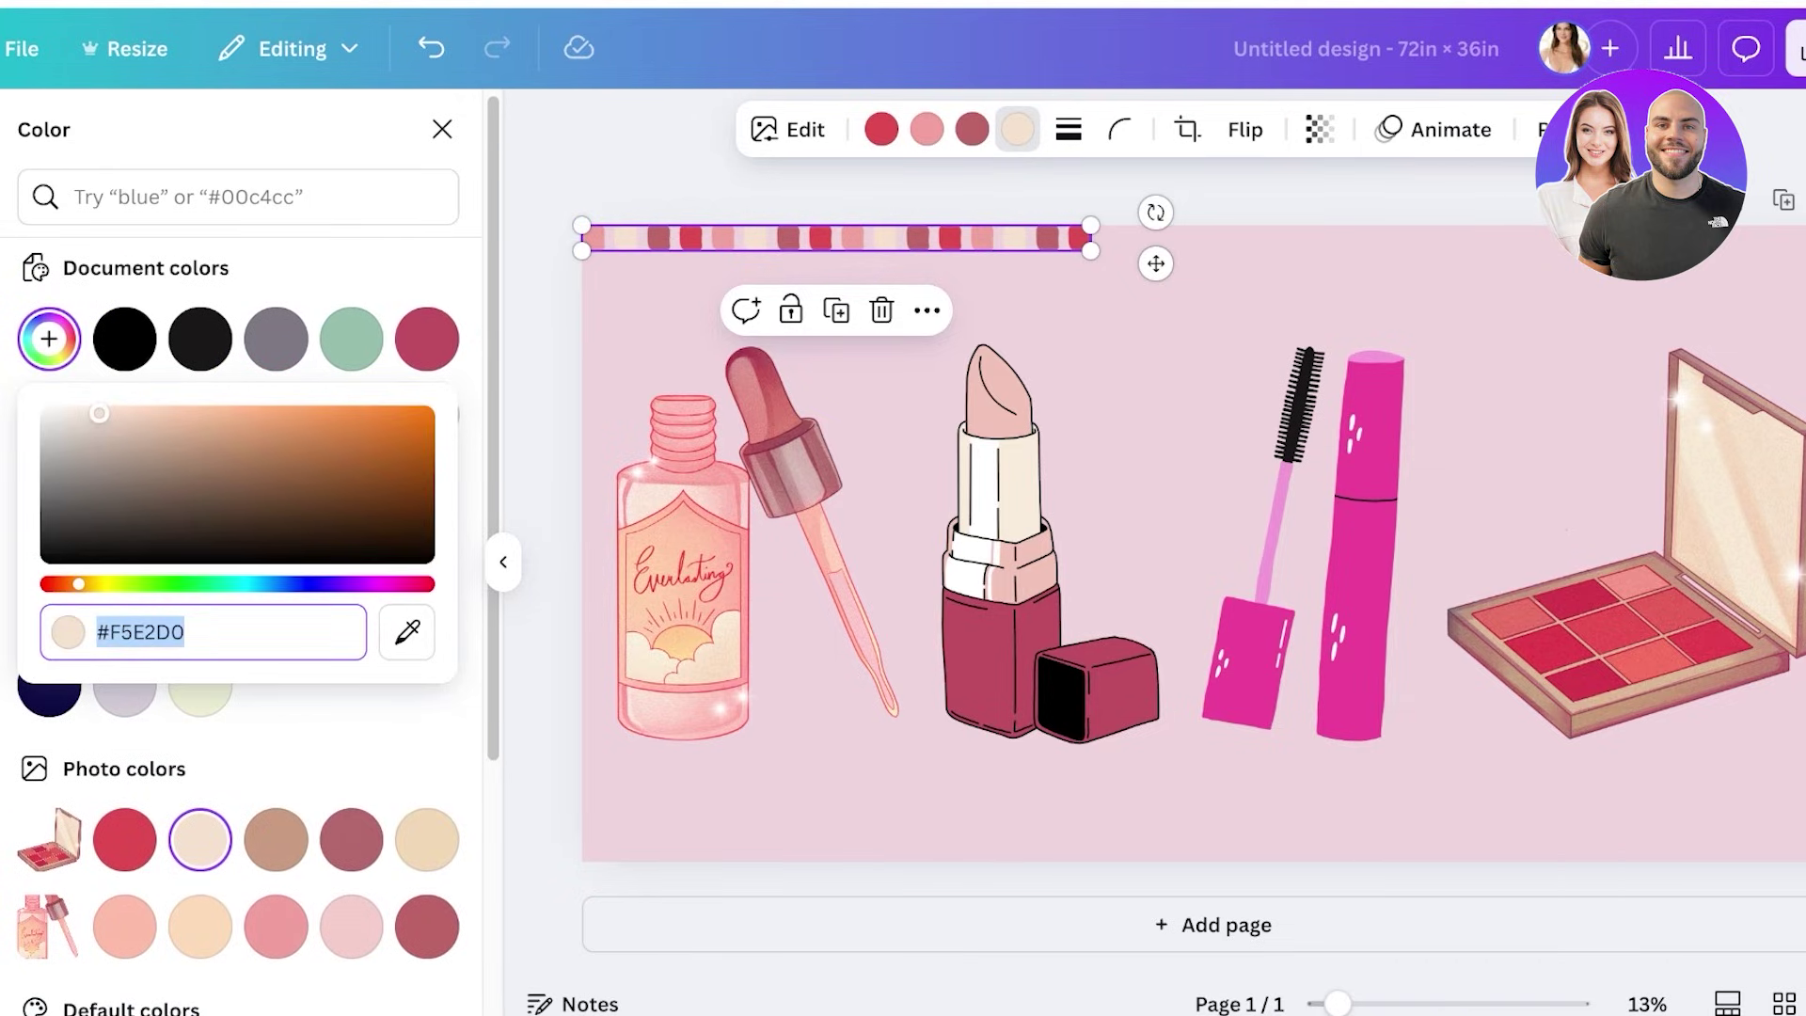
pyautogui.moveTo(99, 414); pyautogui.dragTo(174, 425)
pyautogui.press('Escape')
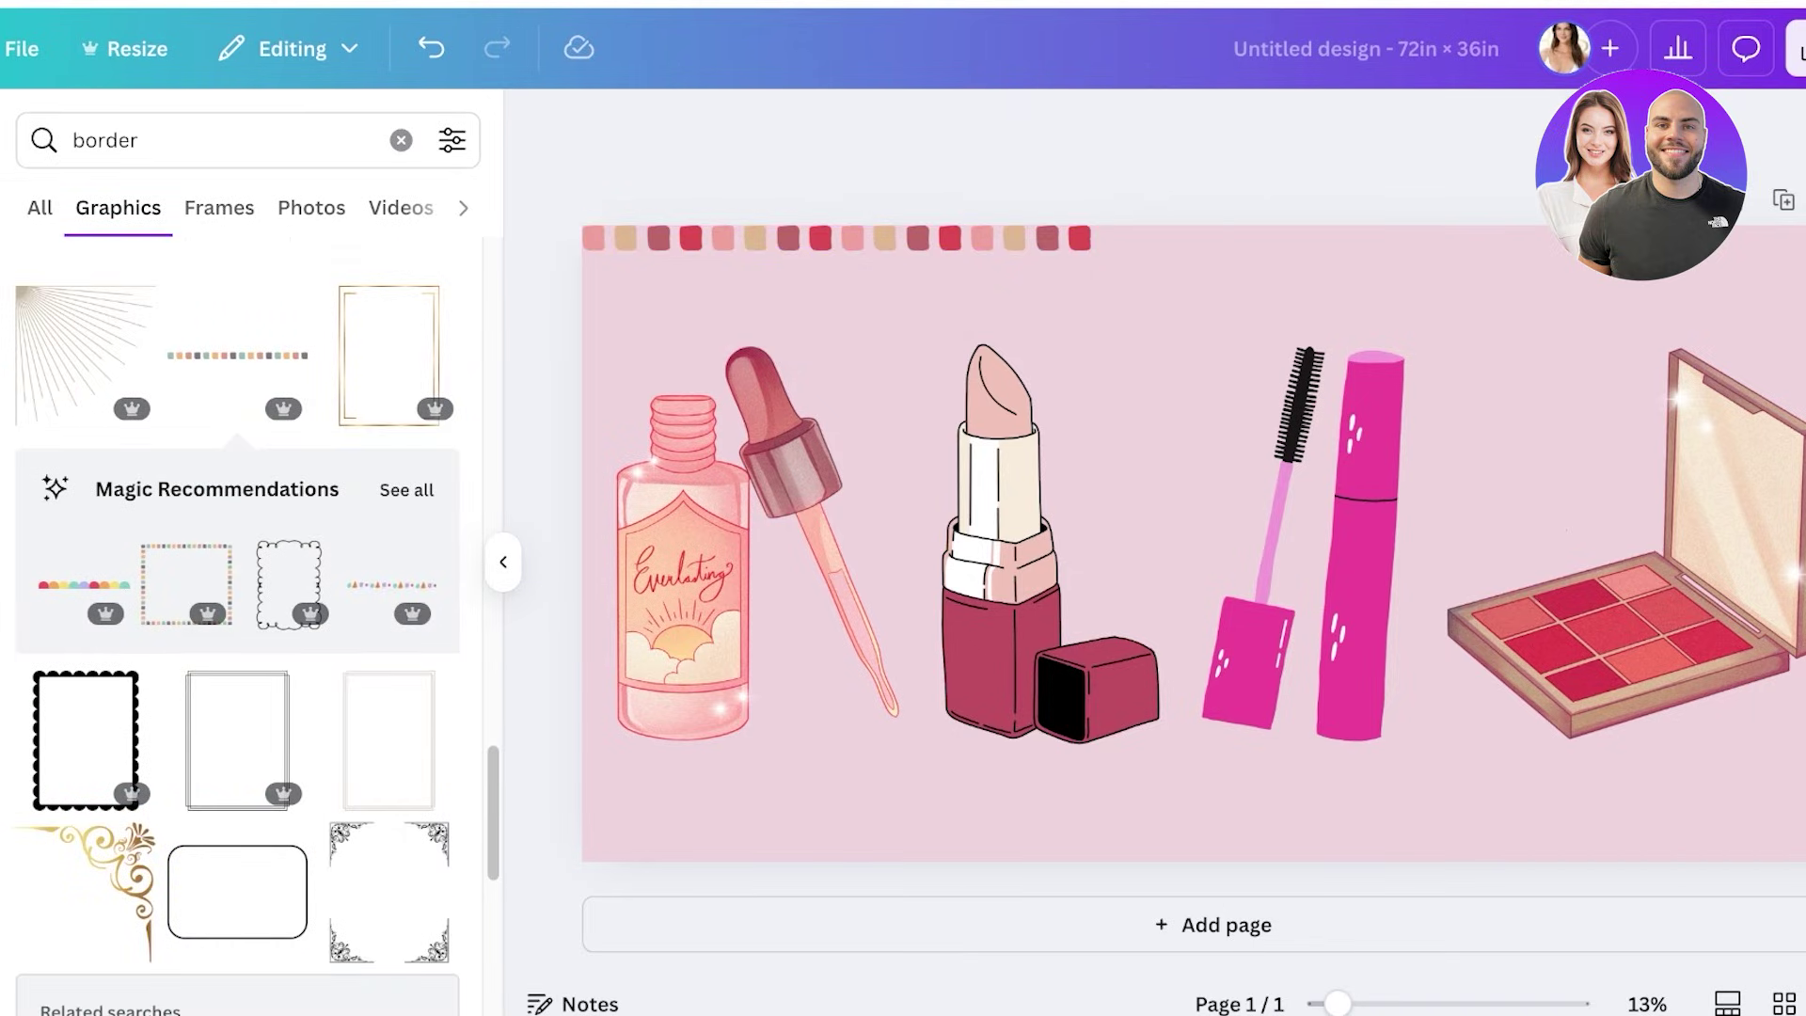
# Duplicate the recolored strip and line the copies up end to end just below the page's upper edge, spanning its full width
pyautogui.moveTo(835, 237); pyautogui.dragTo(1355, 247)
pyautogui.hotkey('ctrl', 'd')
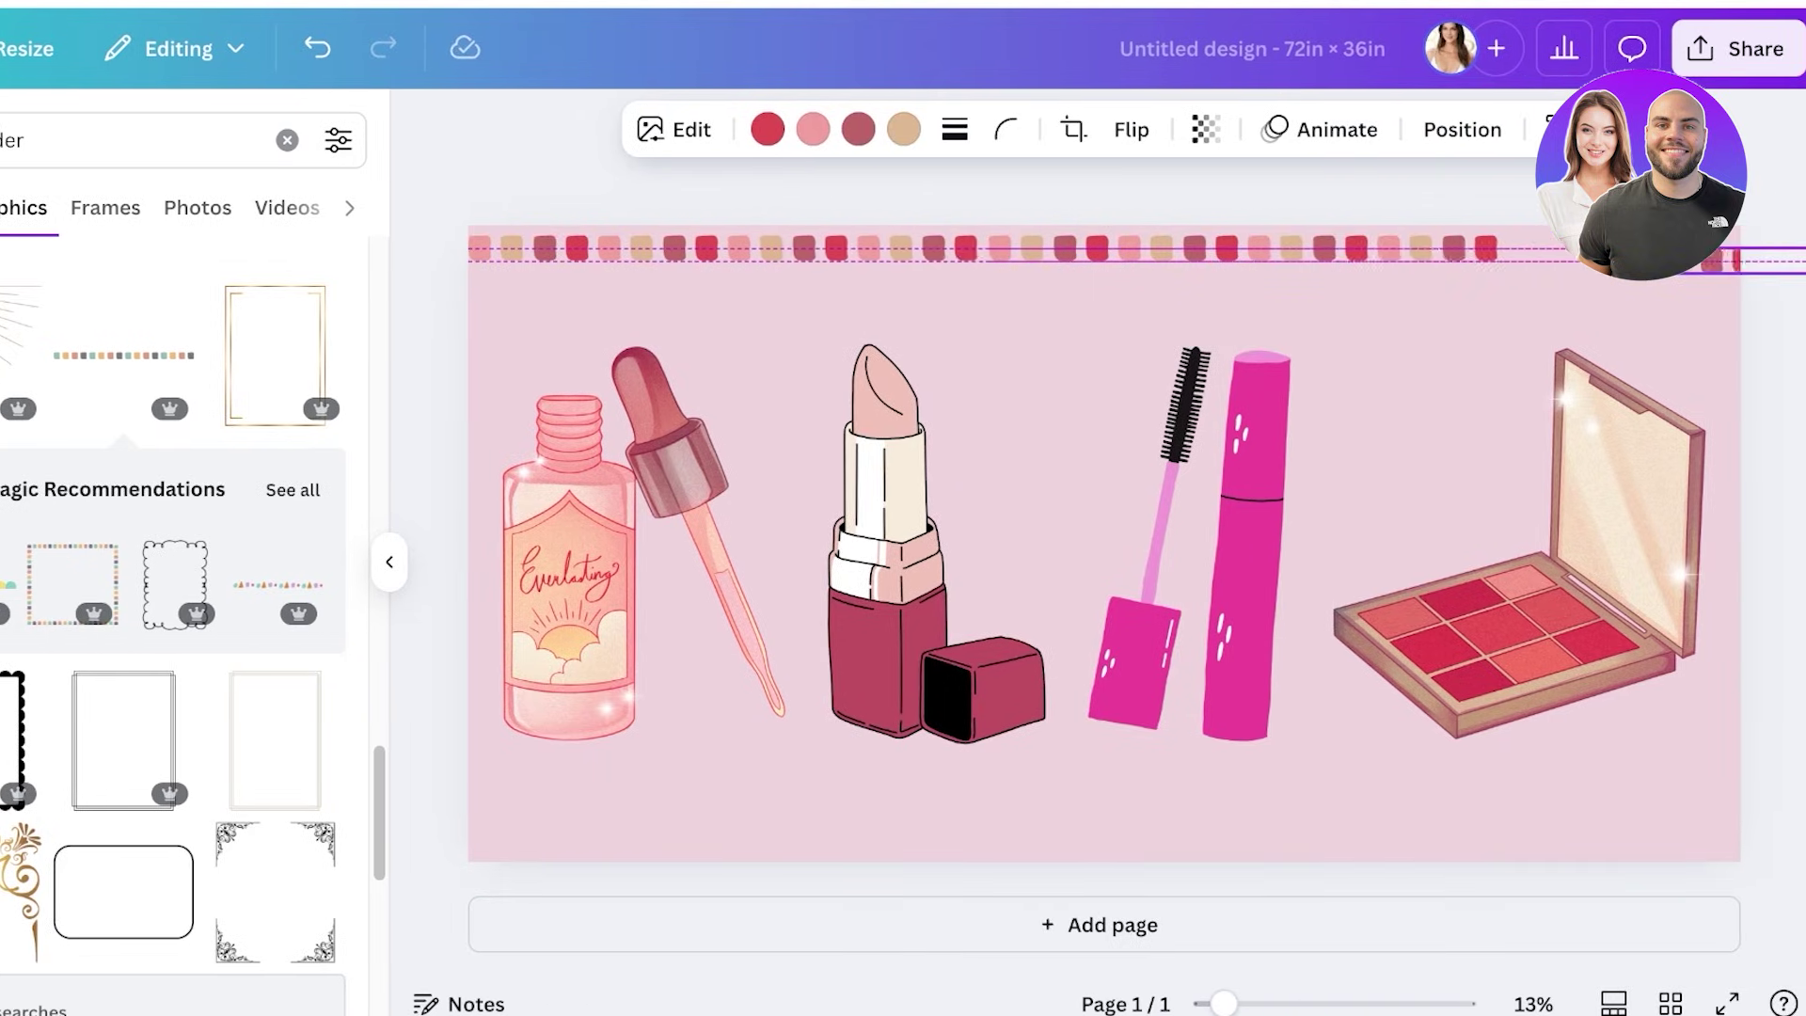
pyautogui.moveTo(1768, 247); pyautogui.dragTo(1721, 248)
pyautogui.press('Escape')
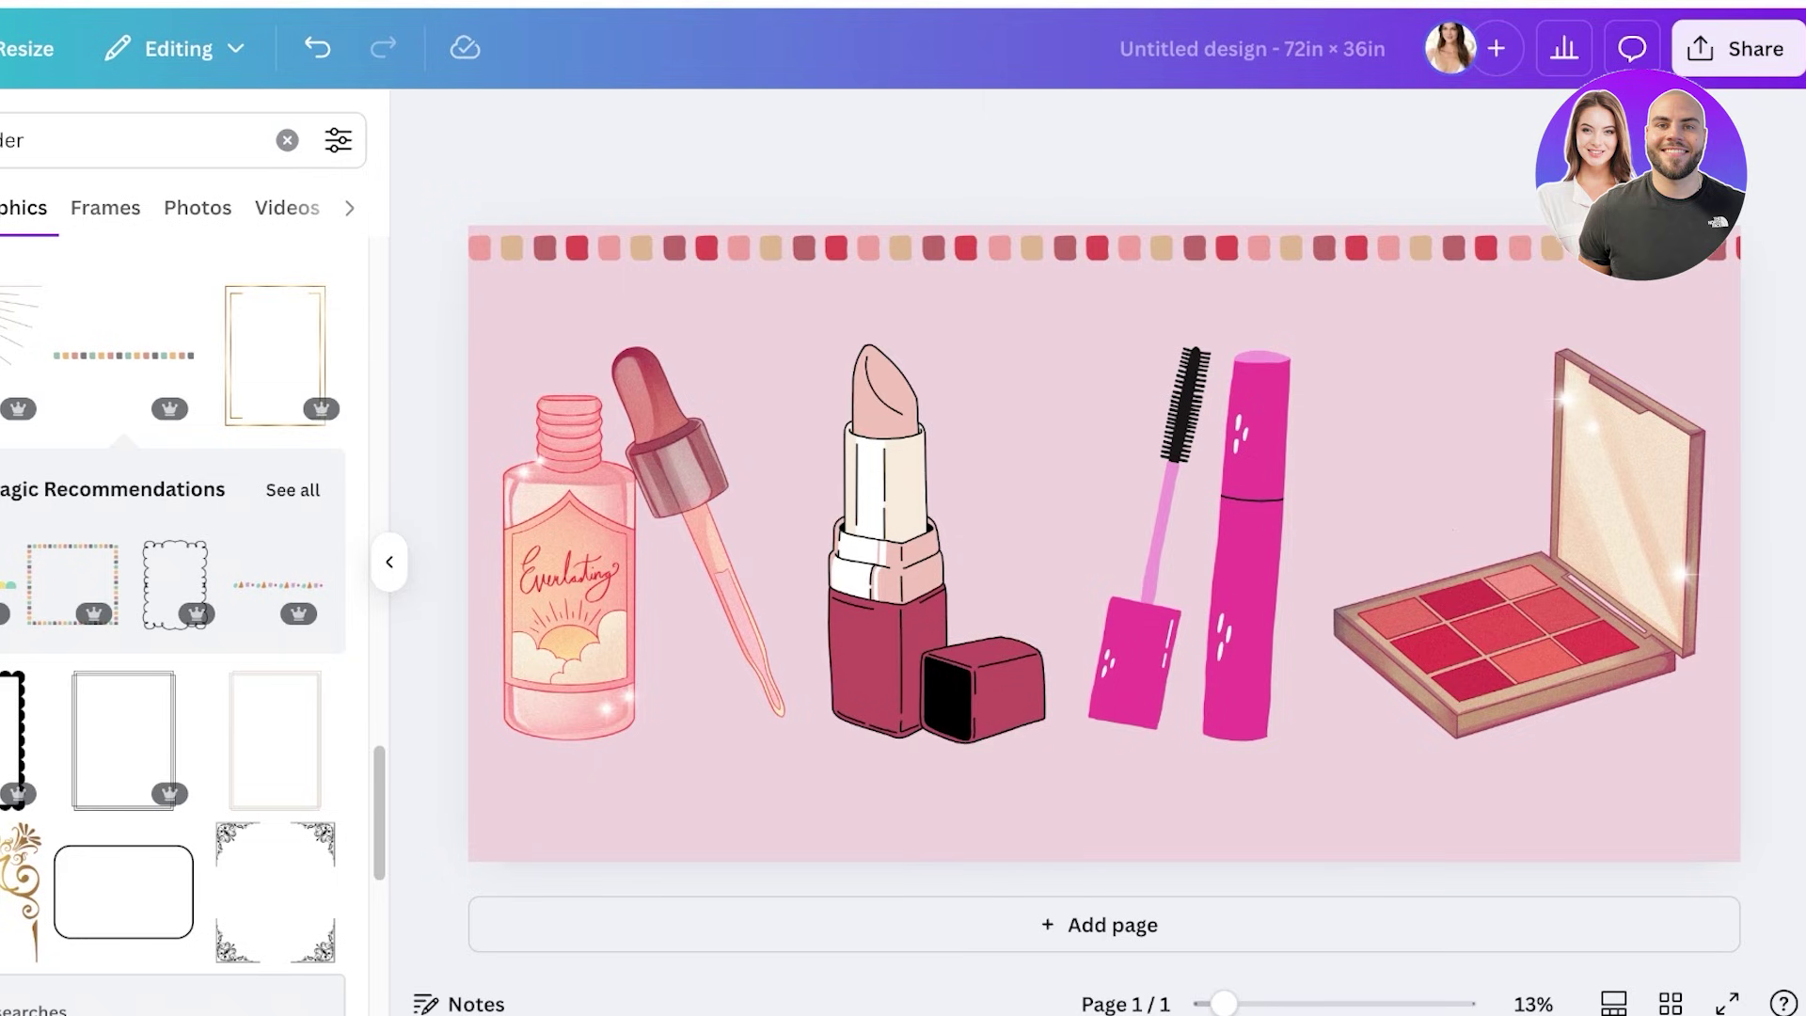
# Duplicate all three upper strips together and move the copies down to form a matching border along the page's lower edge
pyautogui.moveTo(656, 301); pyautogui.dragTo(1801, 191)
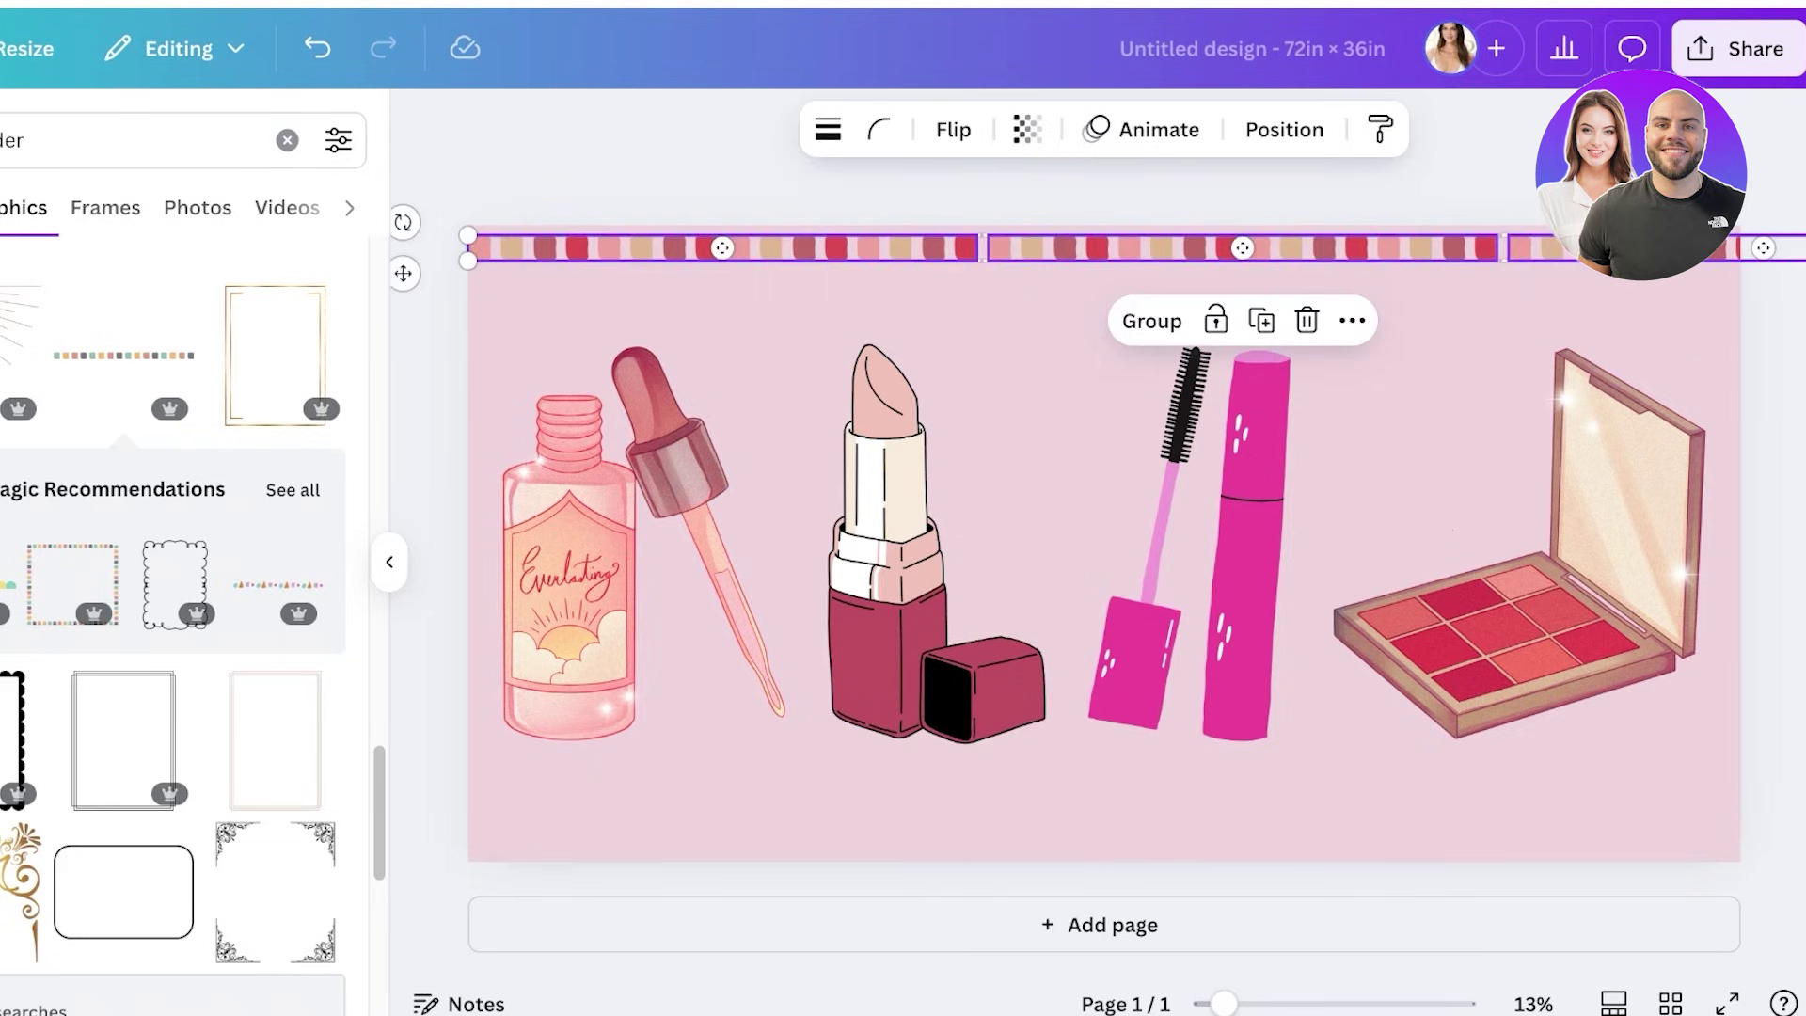
pyautogui.hotkey('ctrl', 'd')
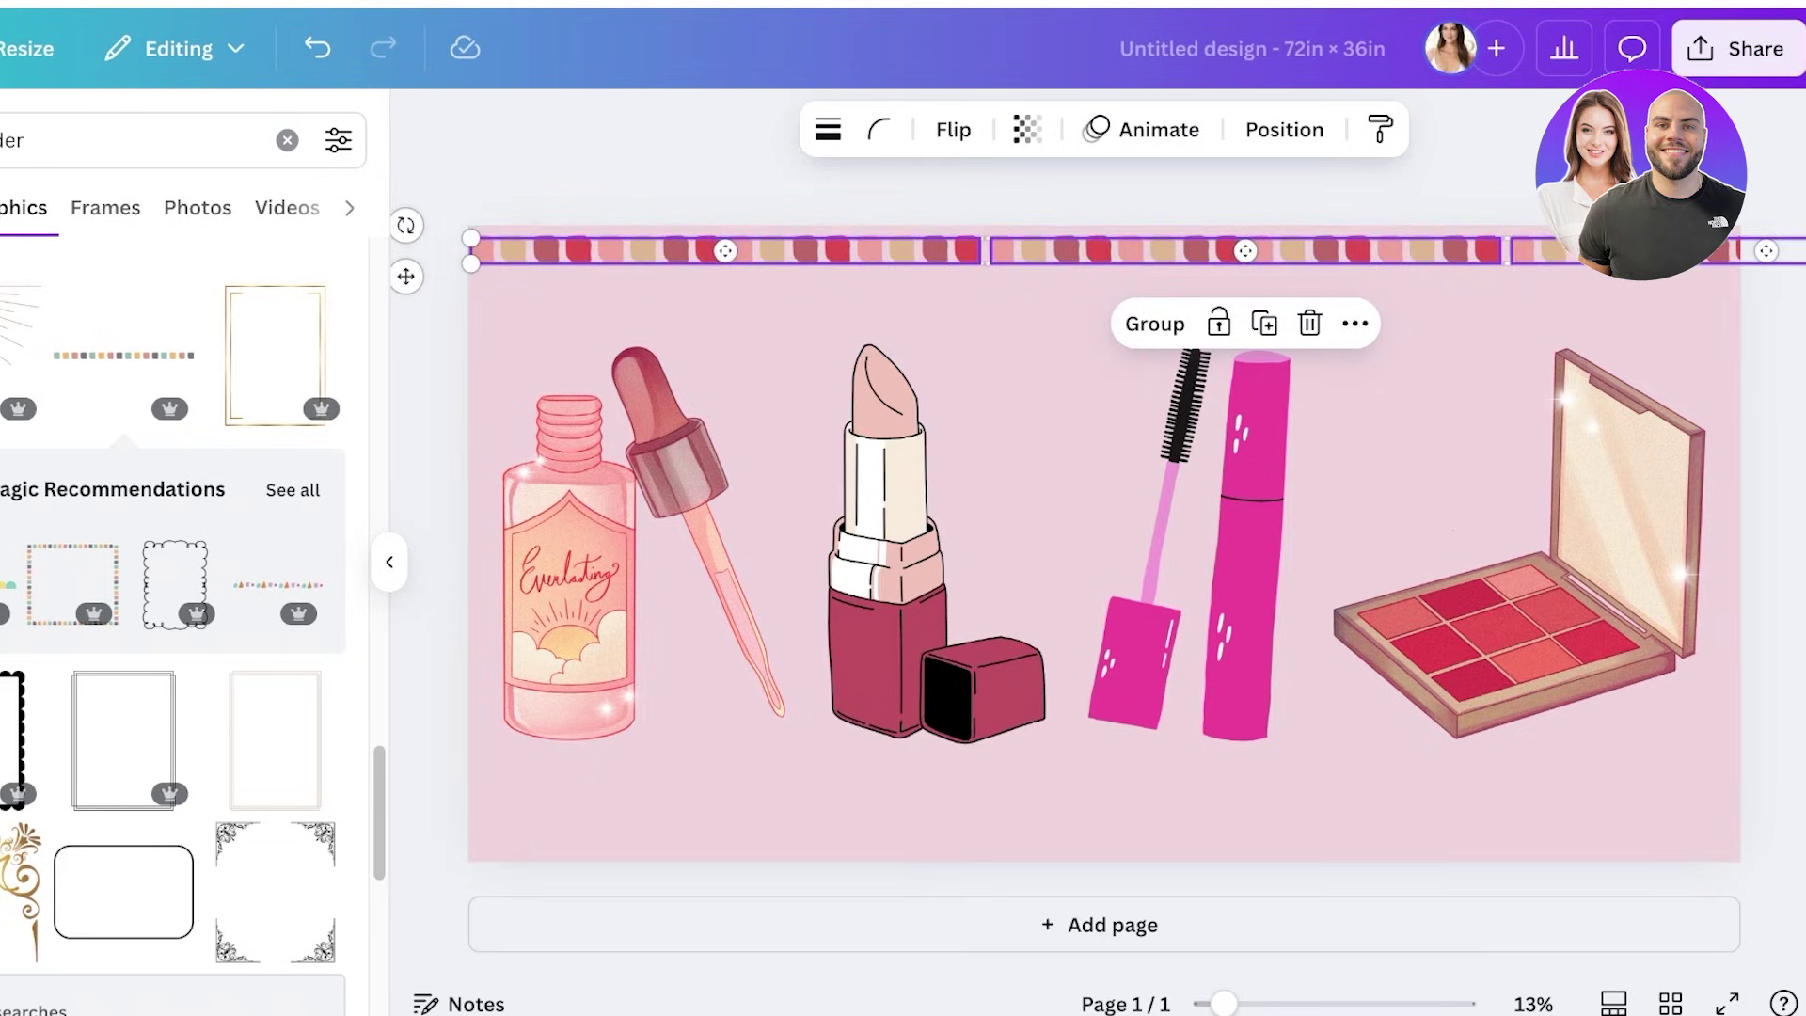
pyautogui.moveTo(1243, 248); pyautogui.dragTo(1188, 670)
pyautogui.moveTo(1074, 670); pyautogui.dragTo(1039, 839)
pyautogui.press('Escape')
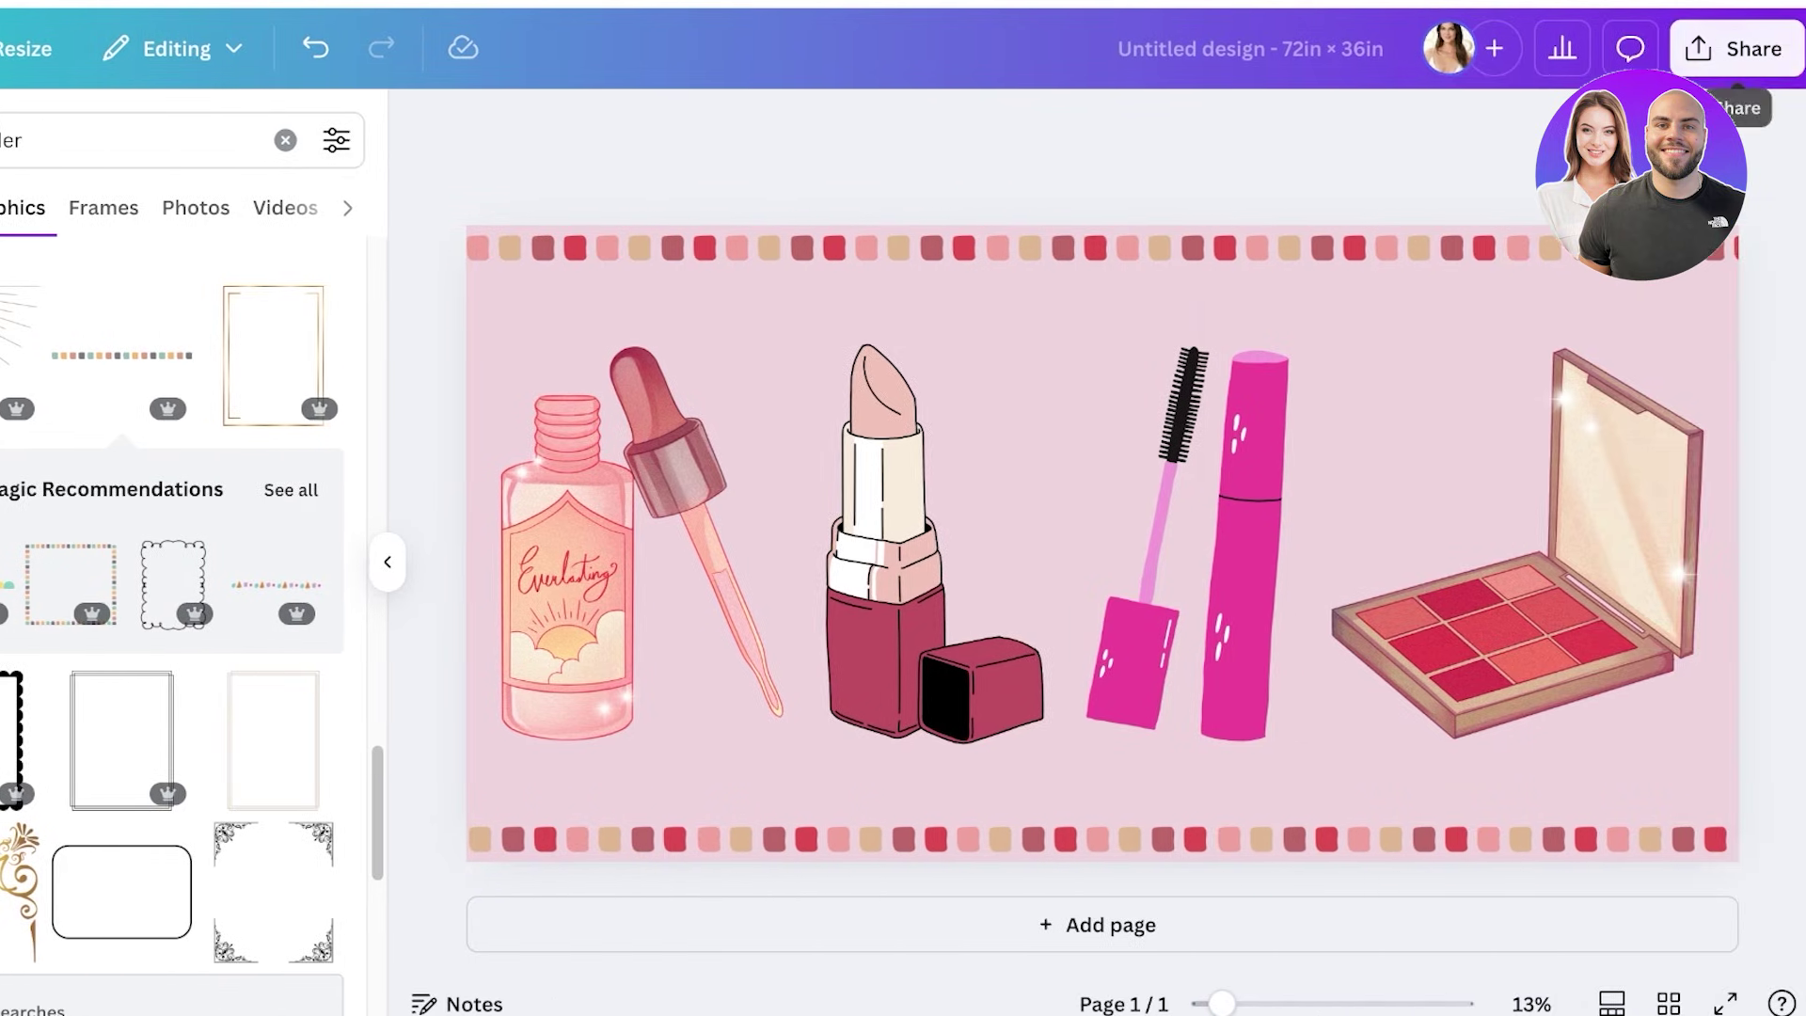
# Check the design's PNG download options and close them
pyautogui.click(1734, 48)
pyautogui.click(1302, 615)
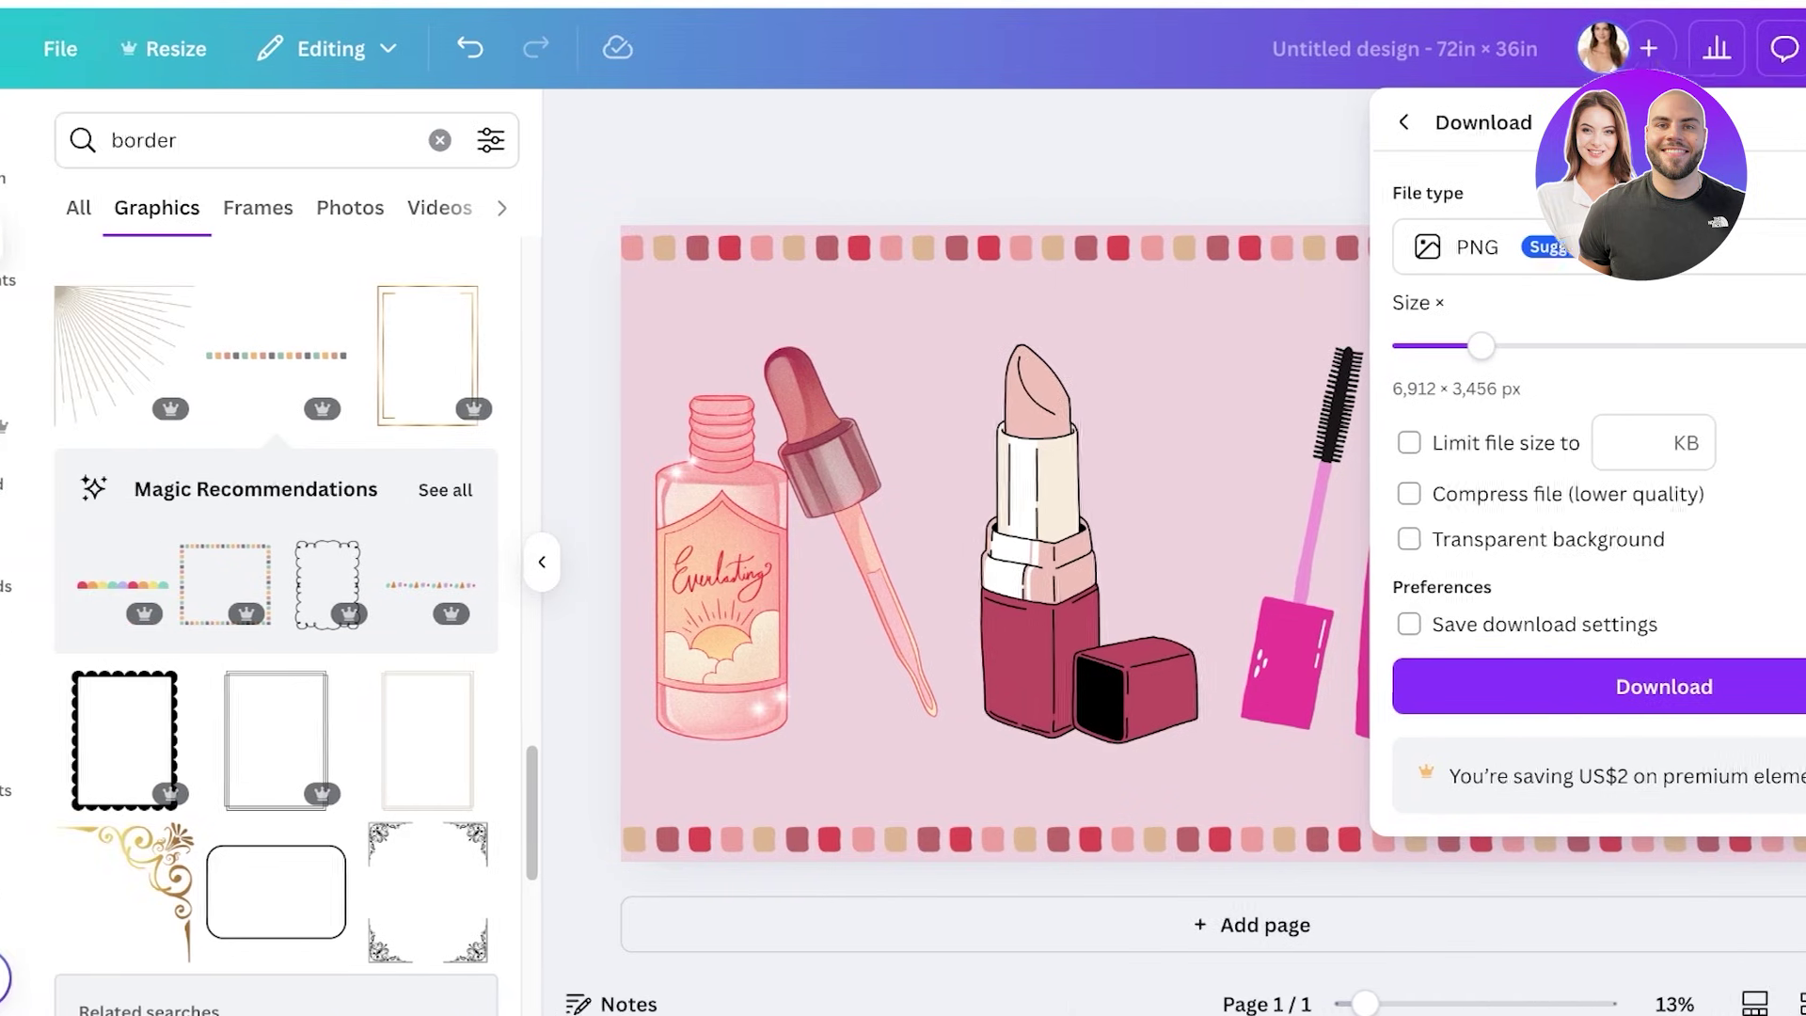
pyautogui.click(41, 48)
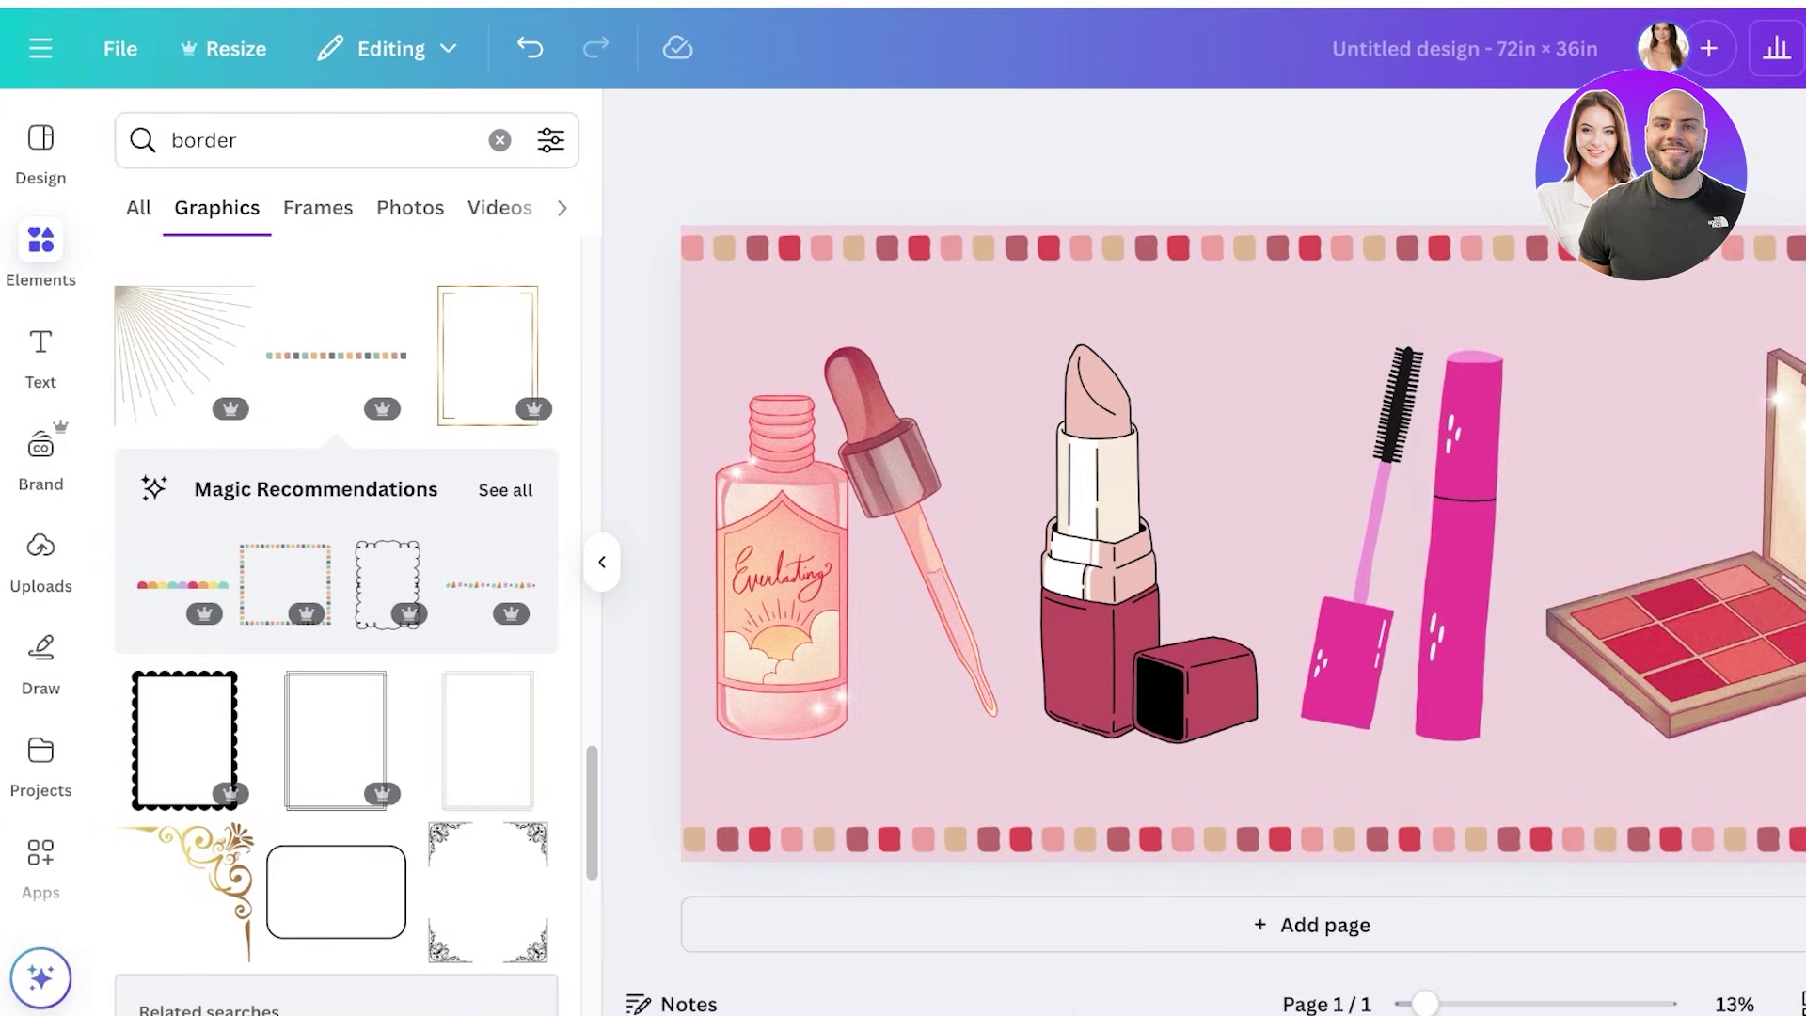